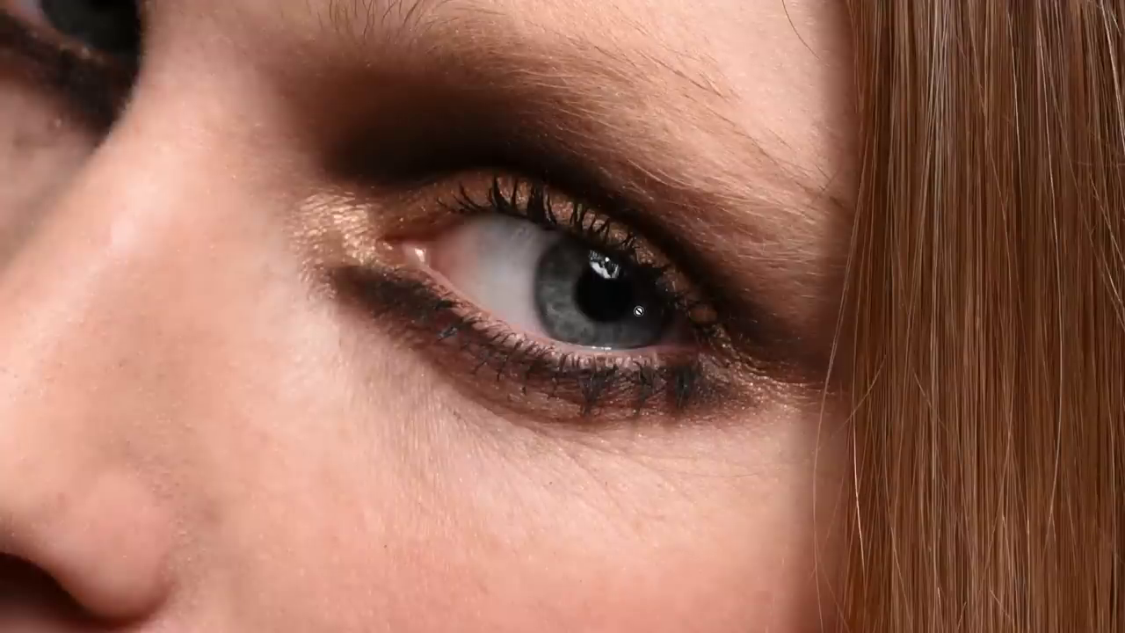
- Dismiss the Shape tool error, zoom in twice on the eye, and return to standard screen mode
click(830, 423)
click(556, 233)
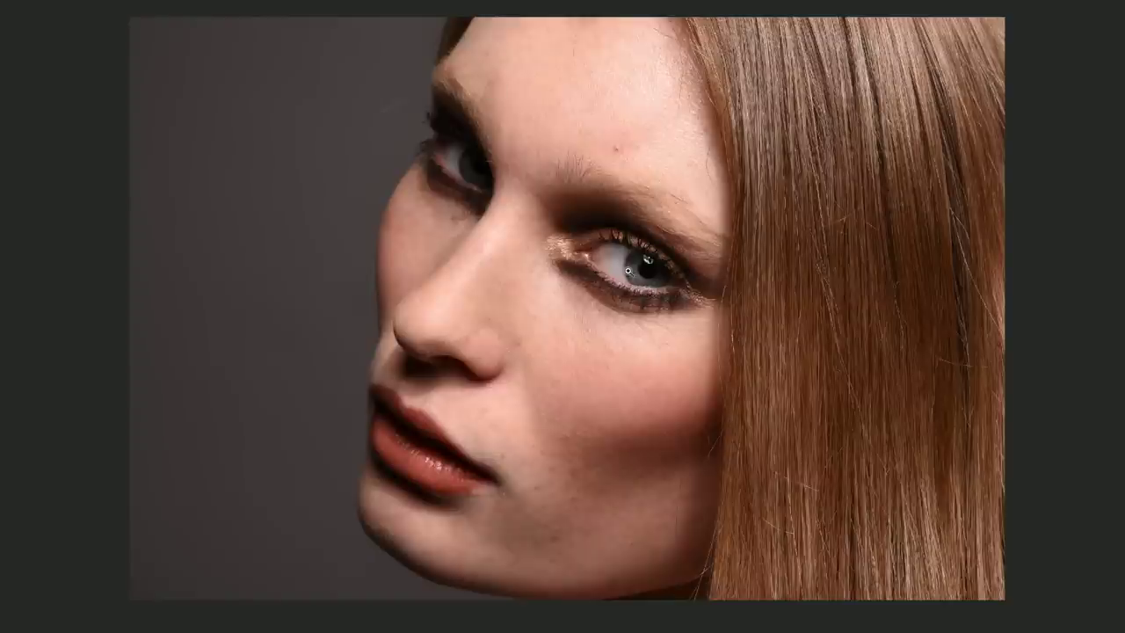
click(655, 261)
click(655, 283)
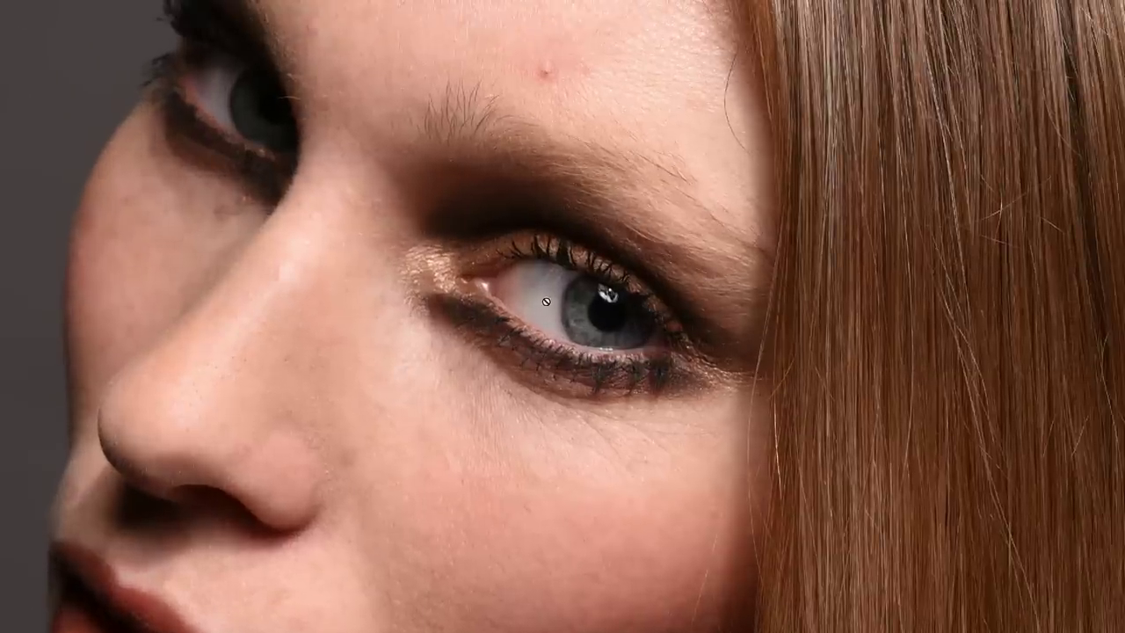
key(f)
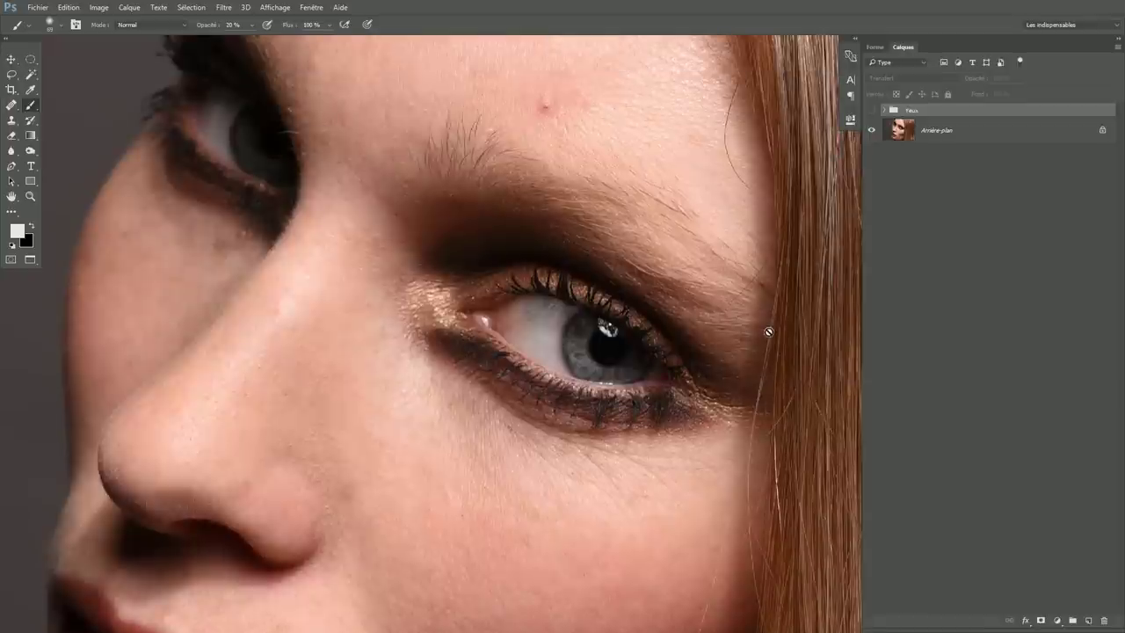
- Show the Yeux group to turn the iris blue and brush the eye white at 20% opacity
mouse_move(648, 418)
mouse_down()
mouse_move(550, 374)
mouse_move(562, 358)
mouse_up()
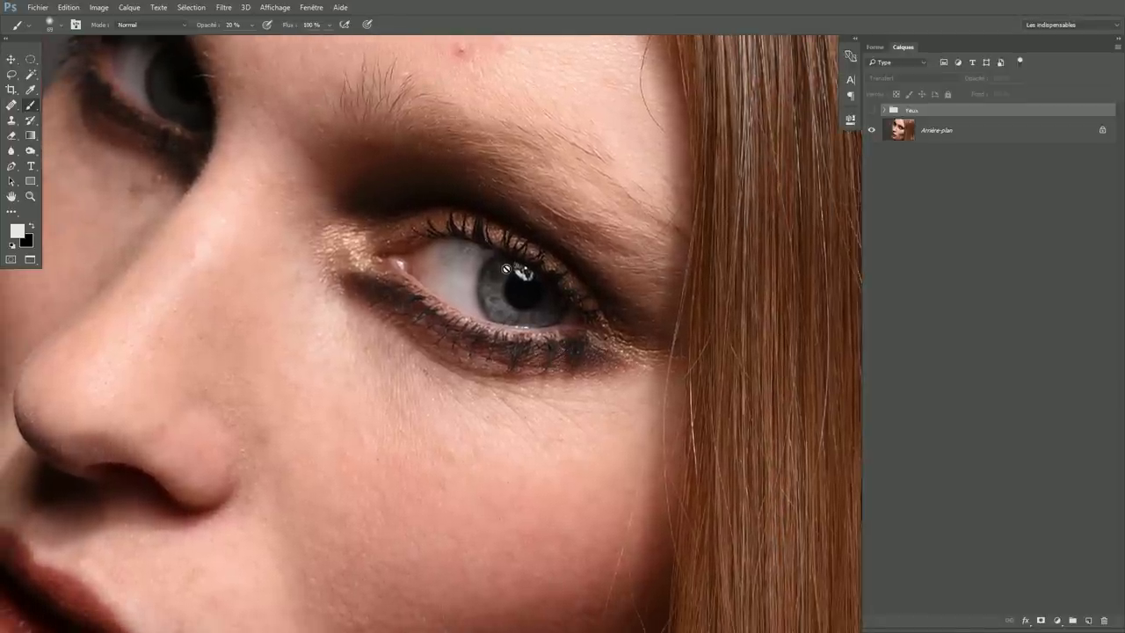
drag(507, 268, 591, 453)
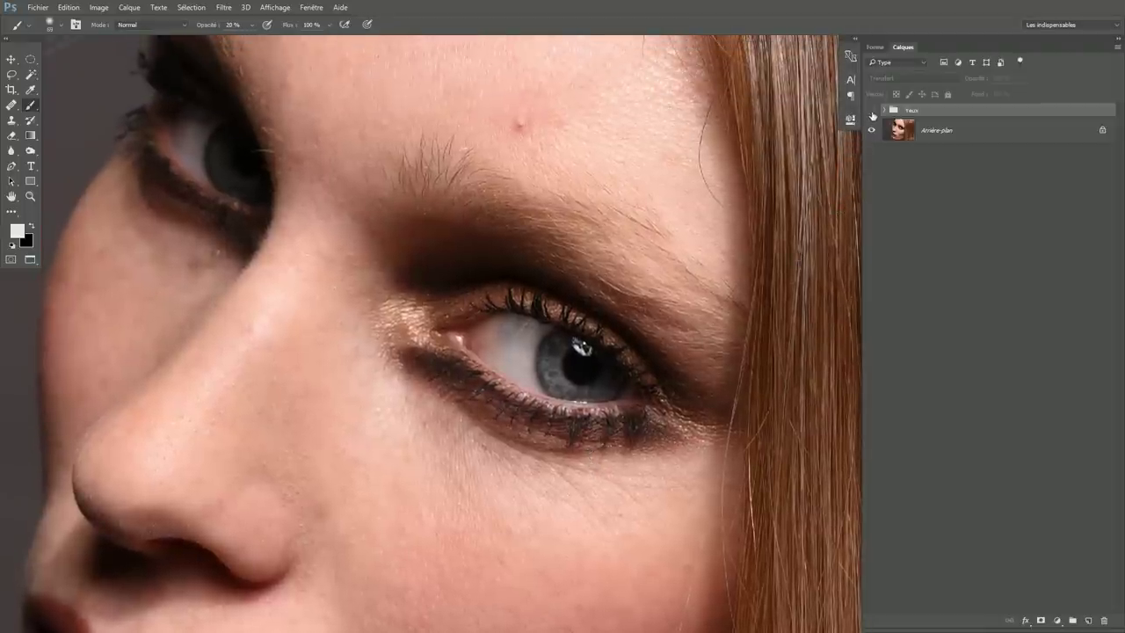
click(872, 111)
click(871, 110)
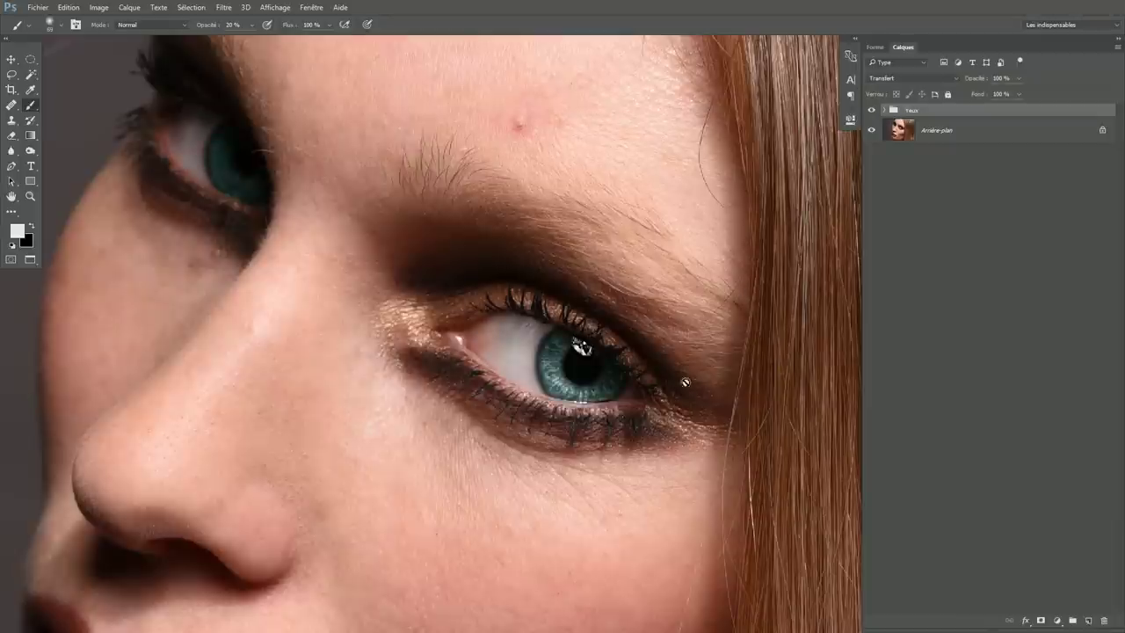
drag(656, 429, 651, 382)
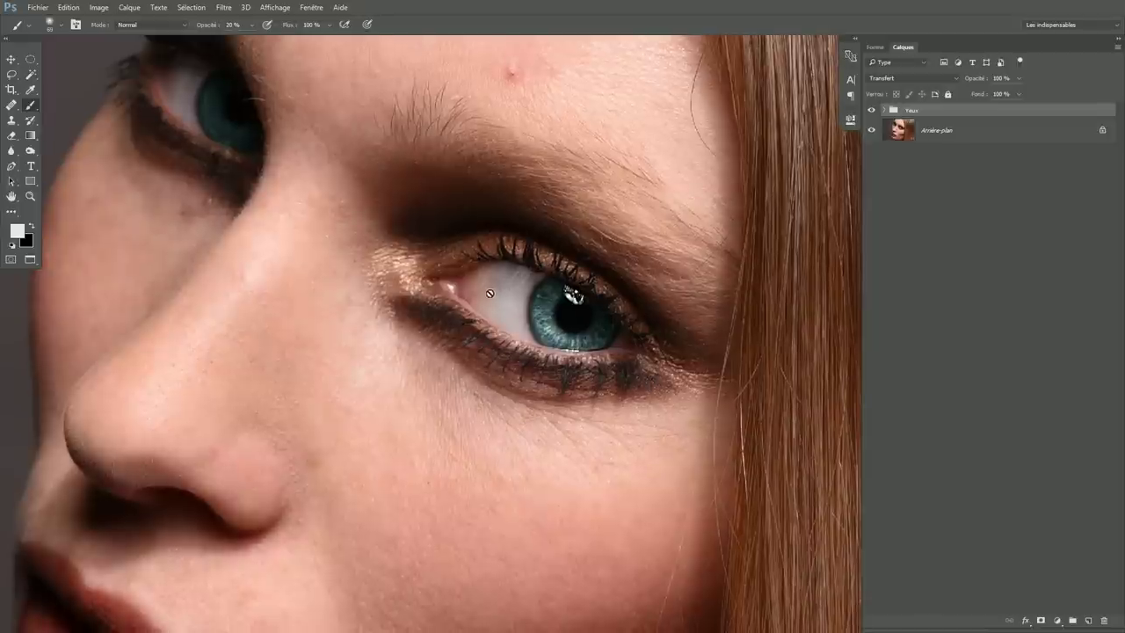
drag(506, 288, 500, 300)
- Zoom out, compare the eye with and without Yeux, and view the face full screen
scroll(580, 342, down, 3)
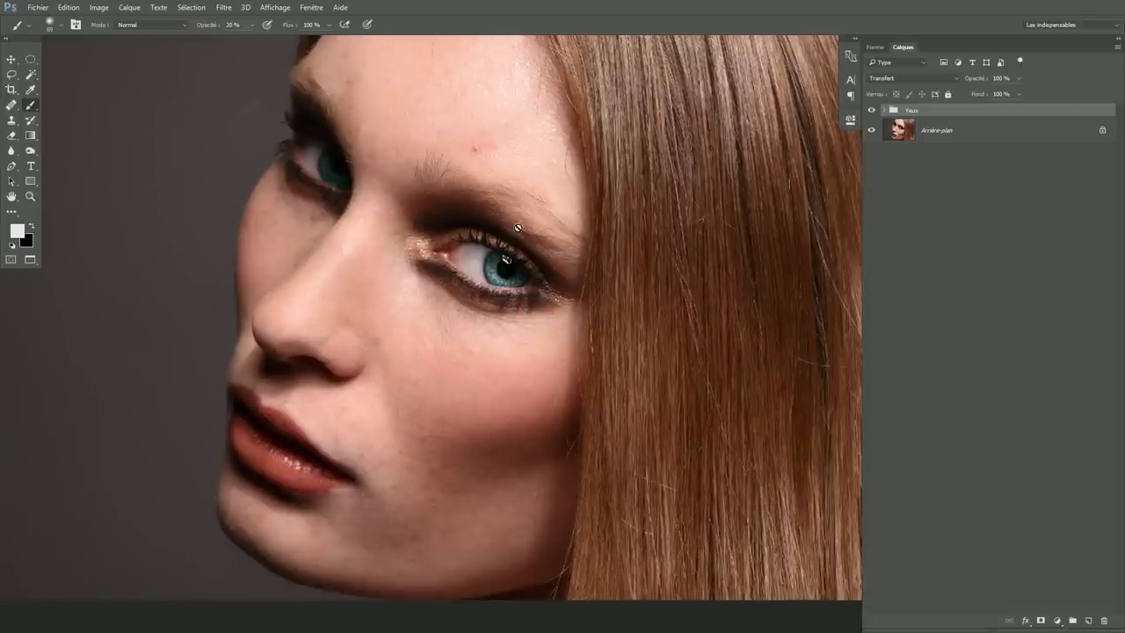
drag(606, 272, 686, 299)
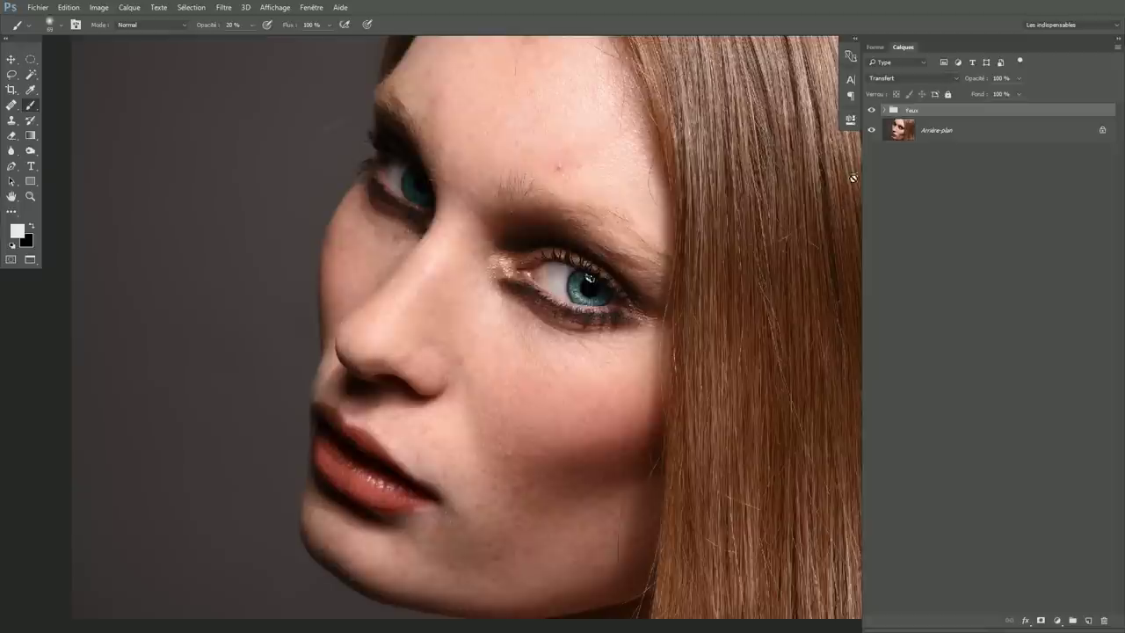
click(871, 111)
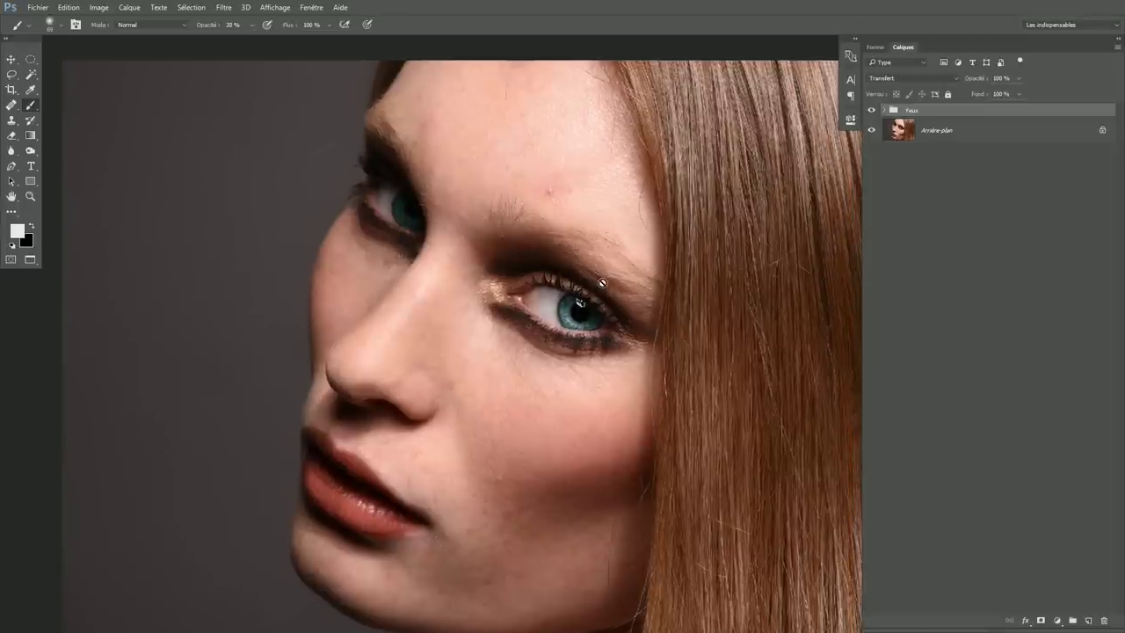
key(Tab)
key(f)
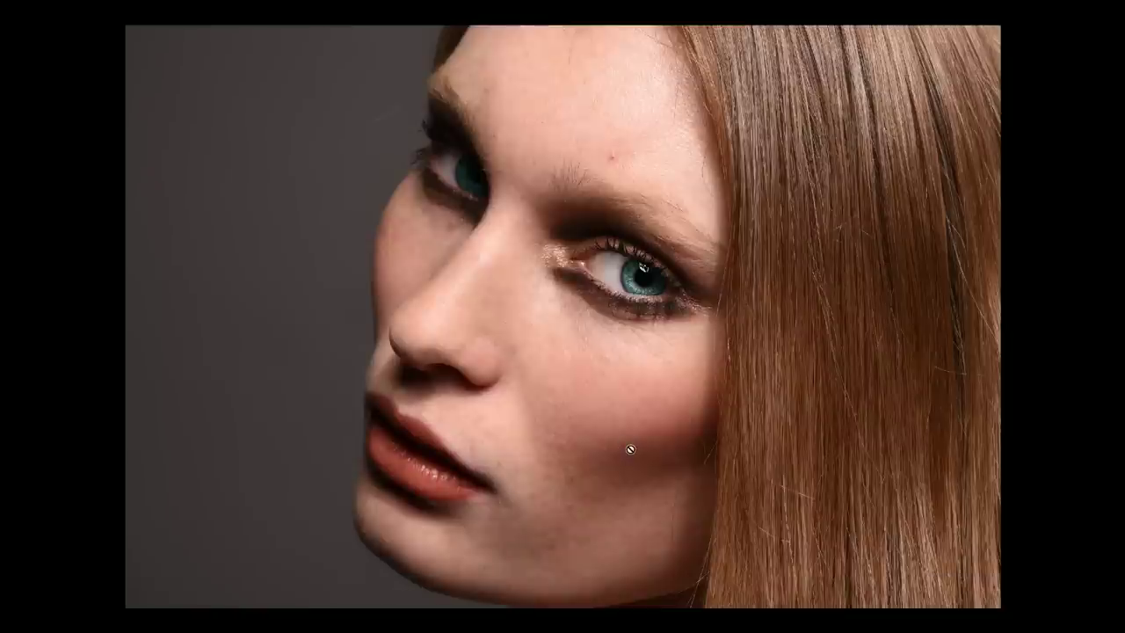
key(f)
click(473, 621)
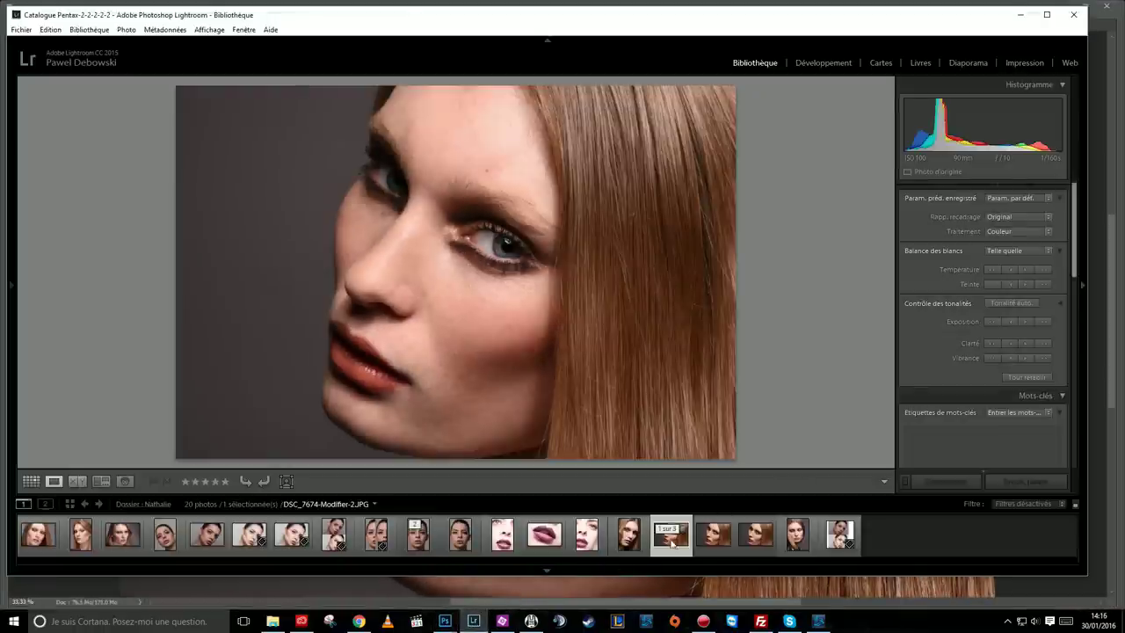
- Open DSC_7674.JPG in Photoshop CC 2015 as a copy with Lightroom corrections
click(713, 541)
click(755, 538)
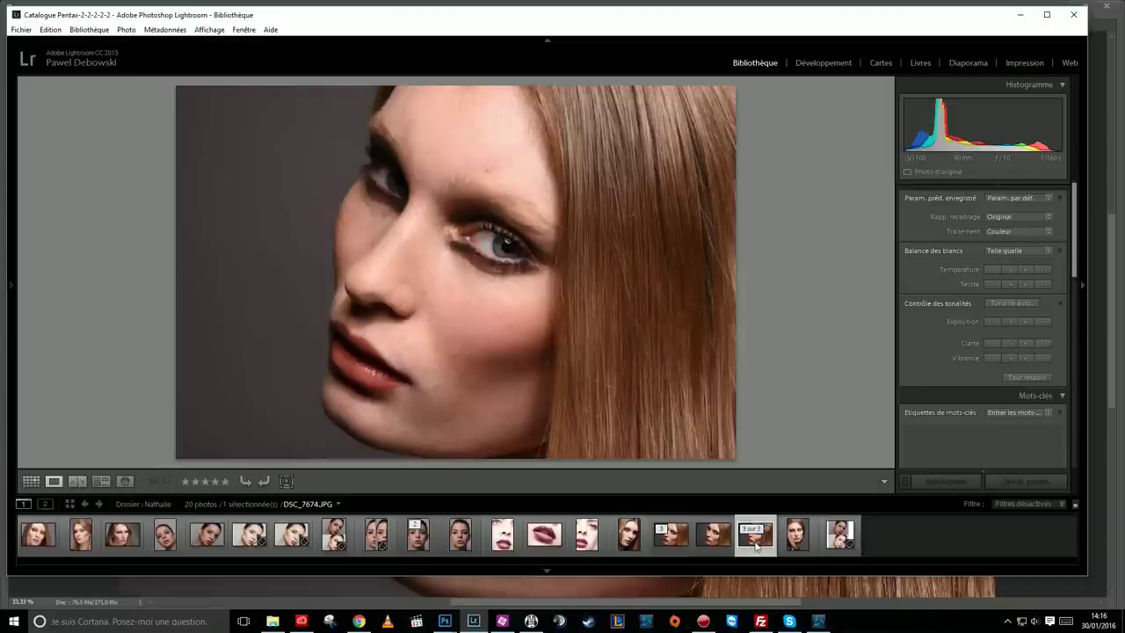
right_click(755, 539)
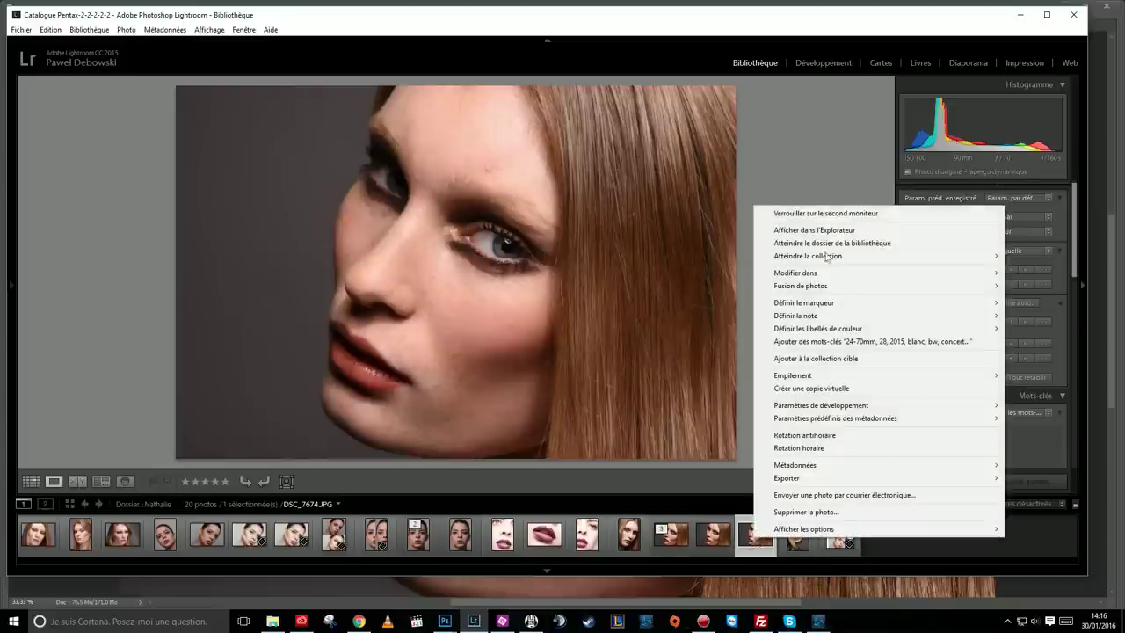
mouse_move(796, 273)
click(560, 274)
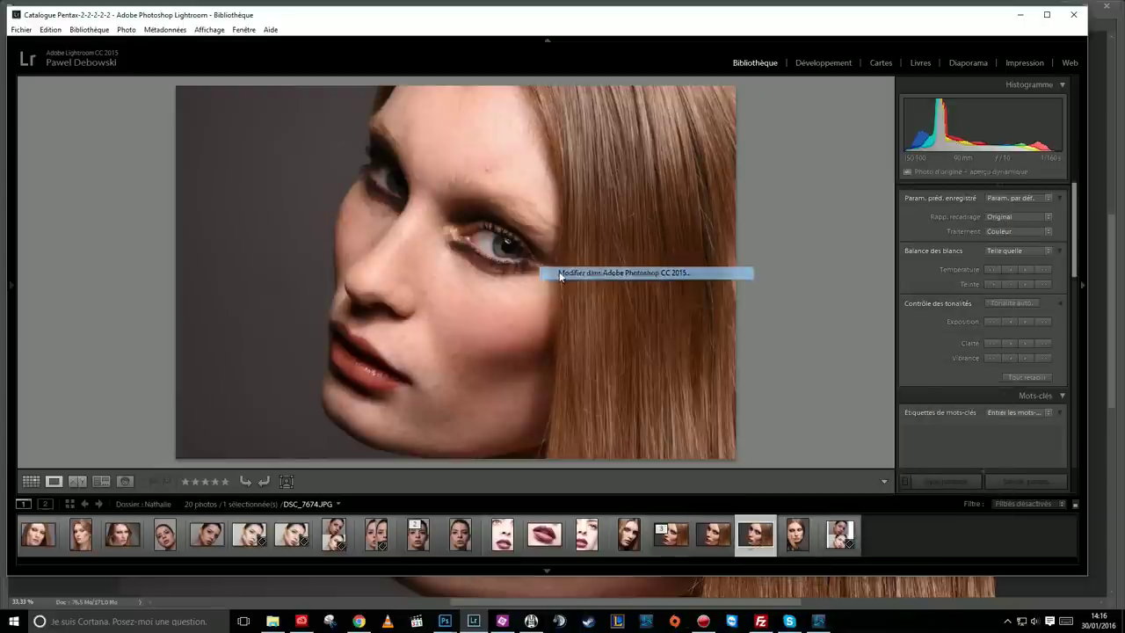
click(460, 268)
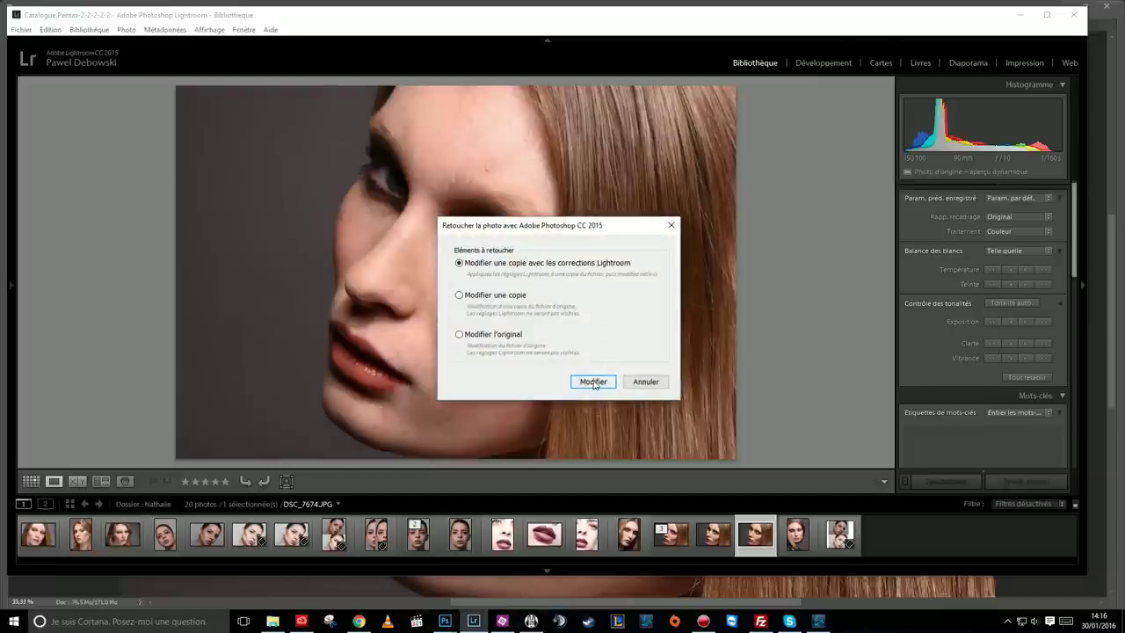
click(593, 381)
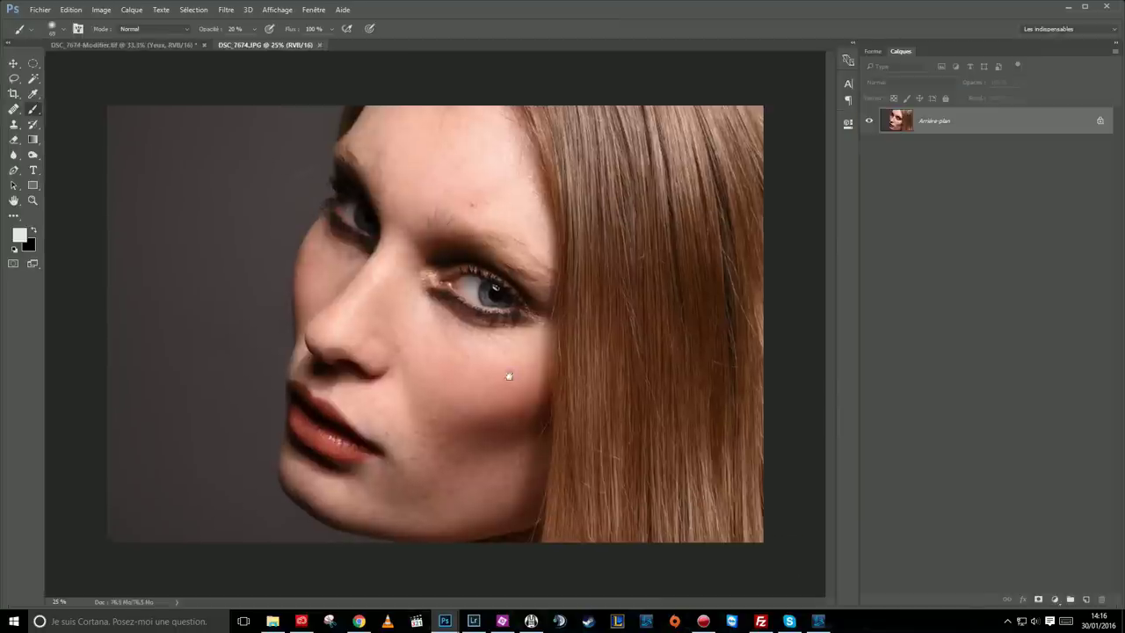
- Zoom to 33.3% and convert the image to 8 bits per channel
click(512, 354)
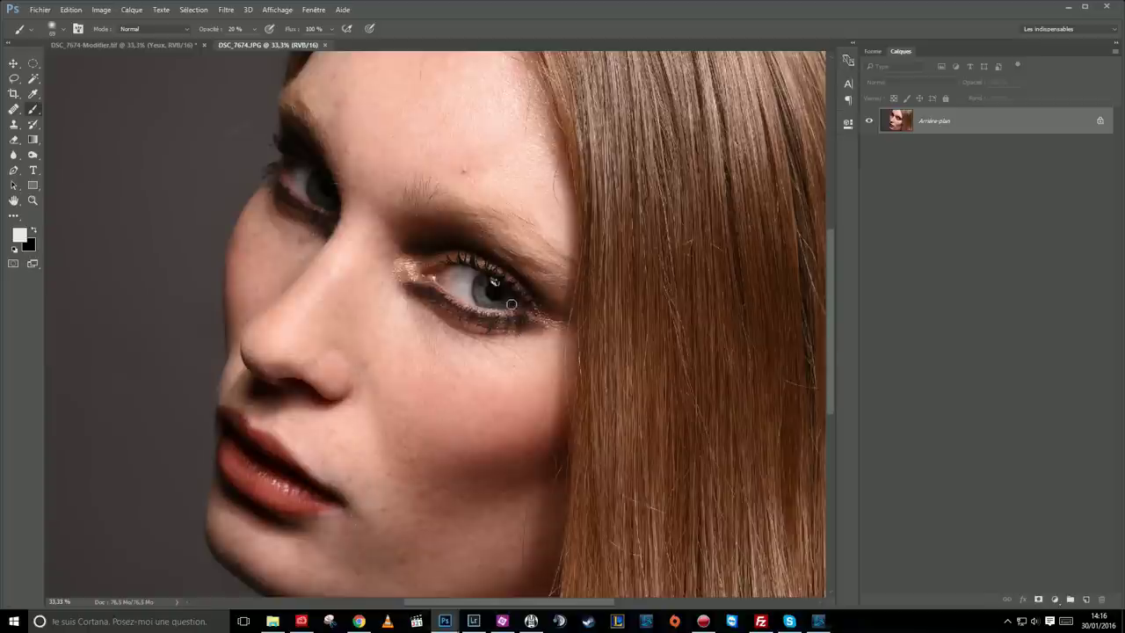
click(101, 10)
mouse_move(167, 23)
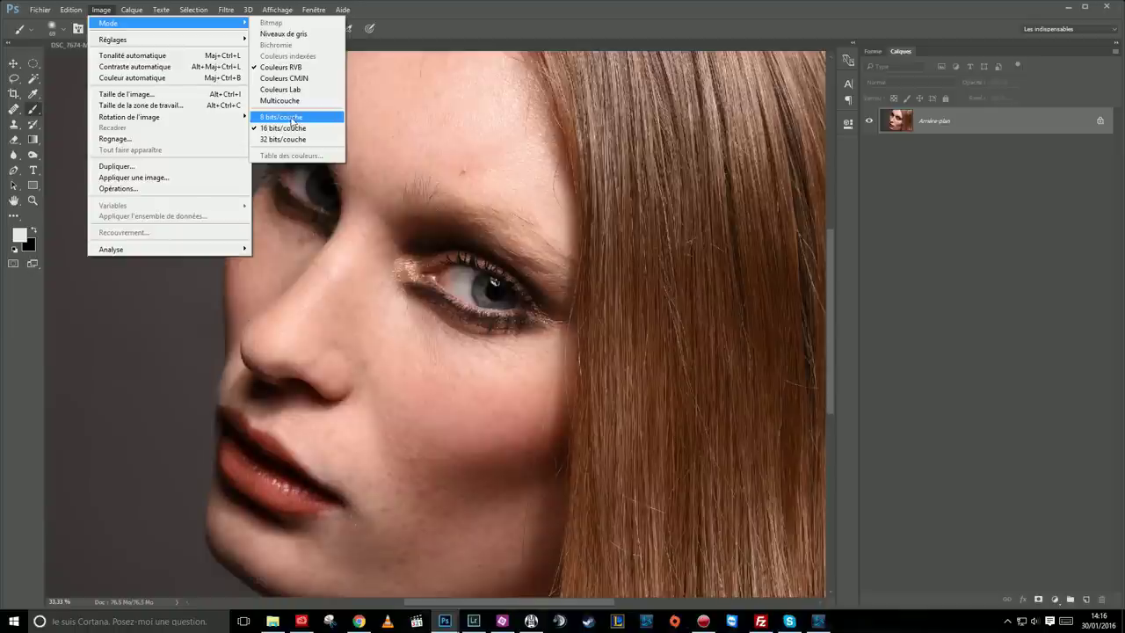
click(296, 117)
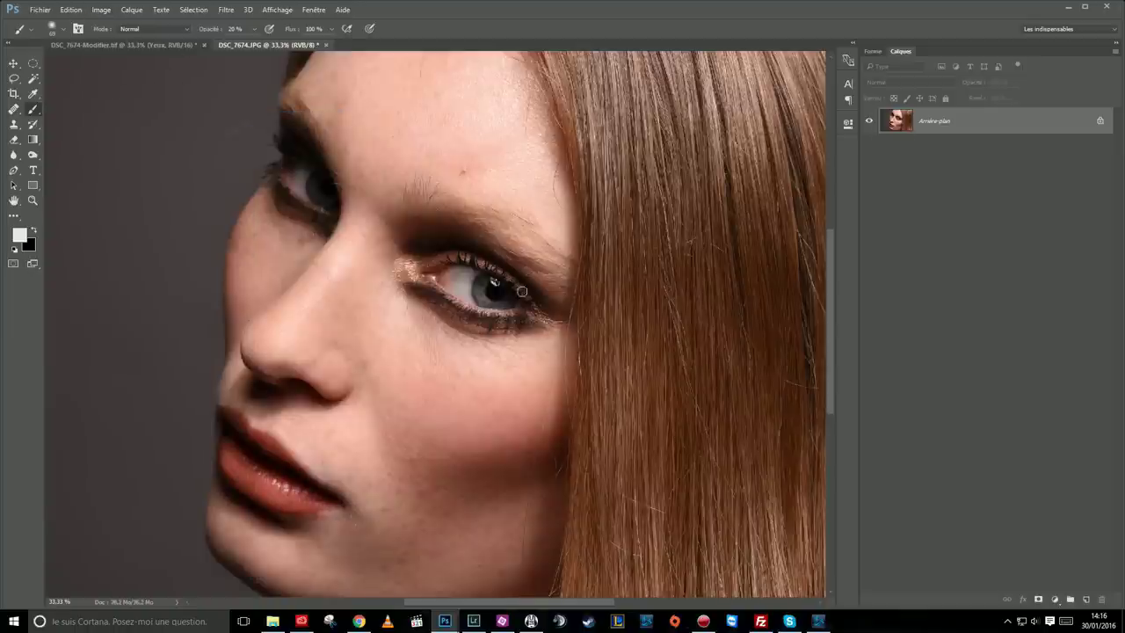
- Duplicate the Arrière-plan layer as Arrière-plan copie
drag(620, 240, 608, 260)
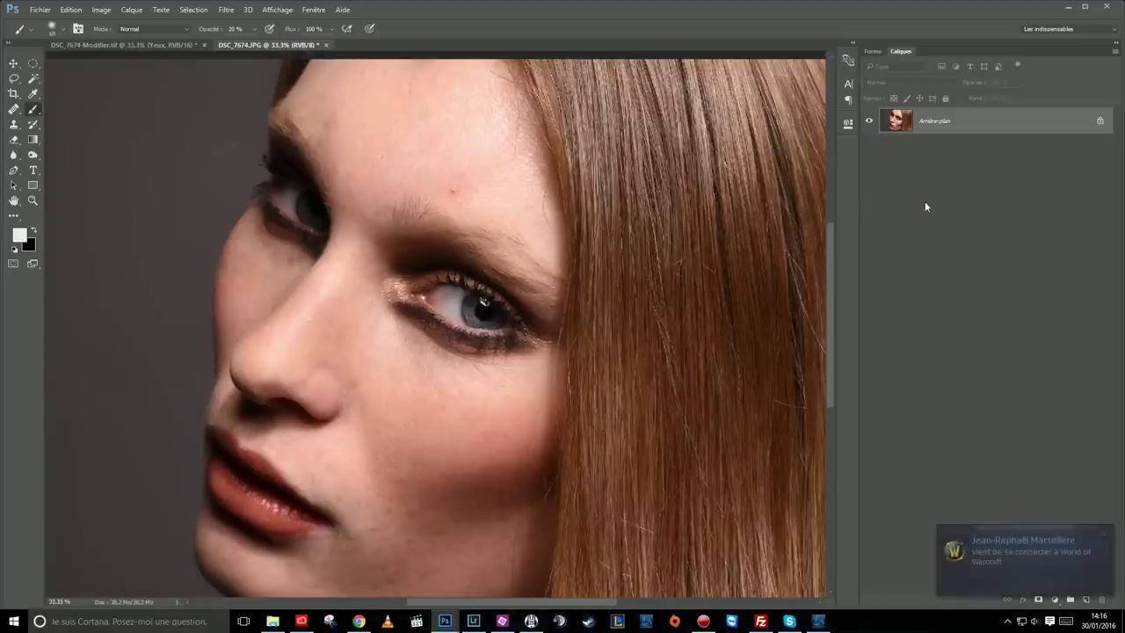
click(1105, 538)
drag(935, 121, 1086, 601)
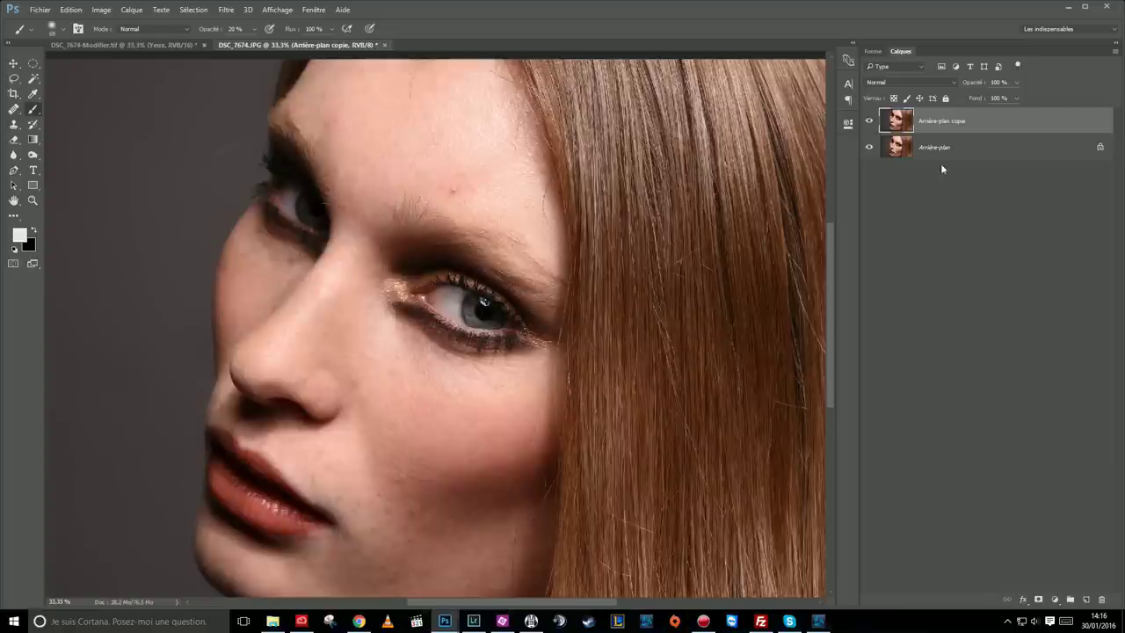
- Convert Arrière-plan copie to a smart object and zoom to 66.7% on the eye
click(1056, 600)
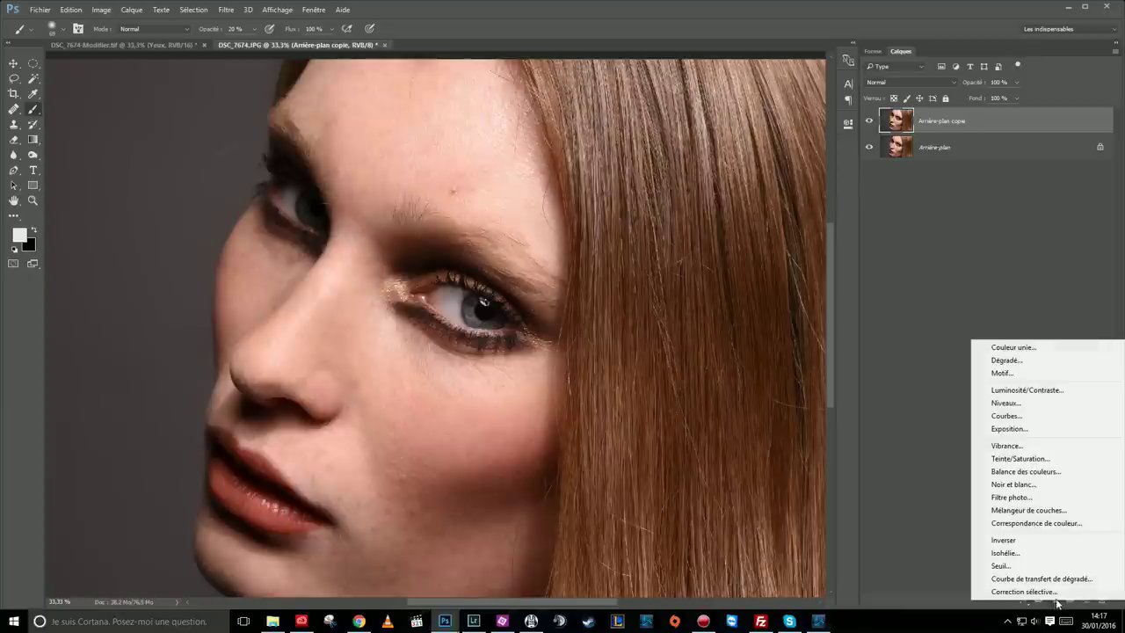
click(919, 436)
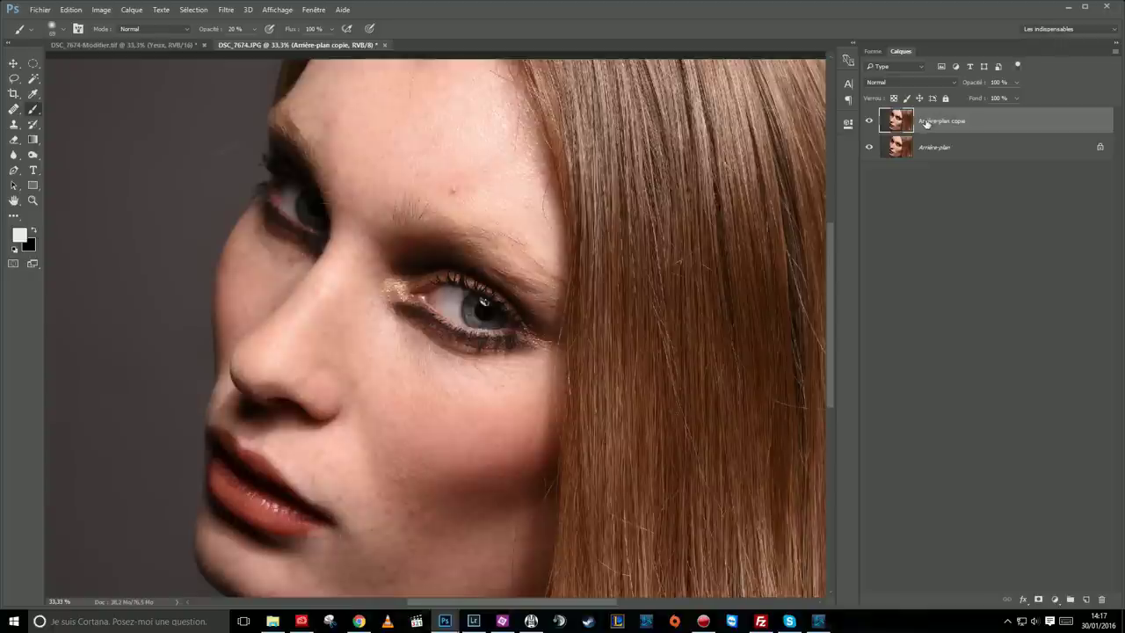
right_click(925, 122)
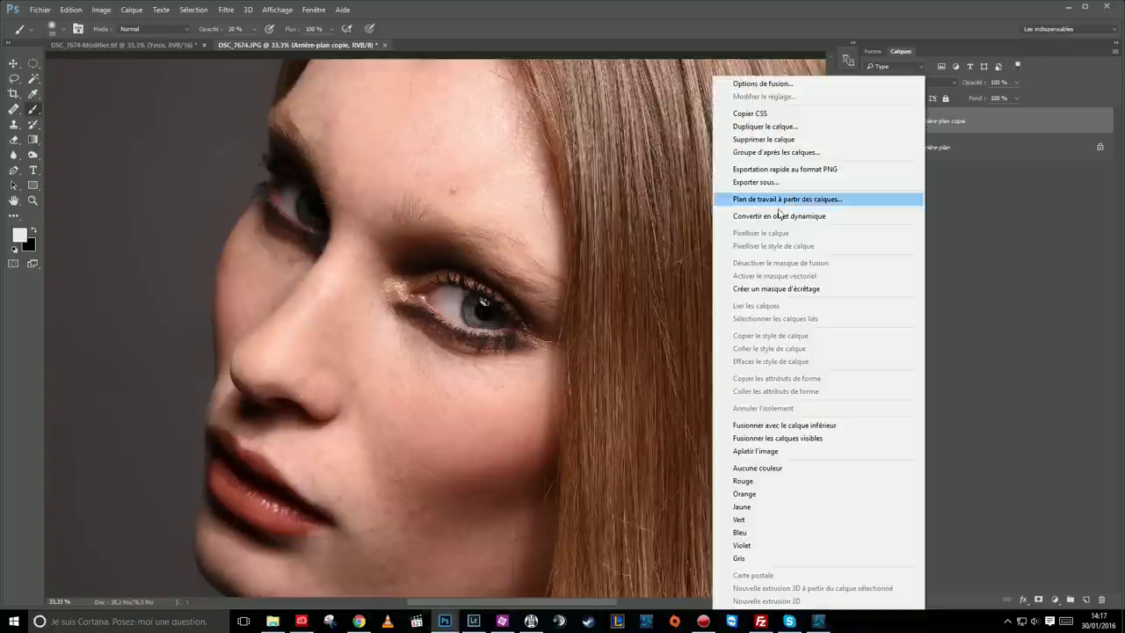
click(837, 218)
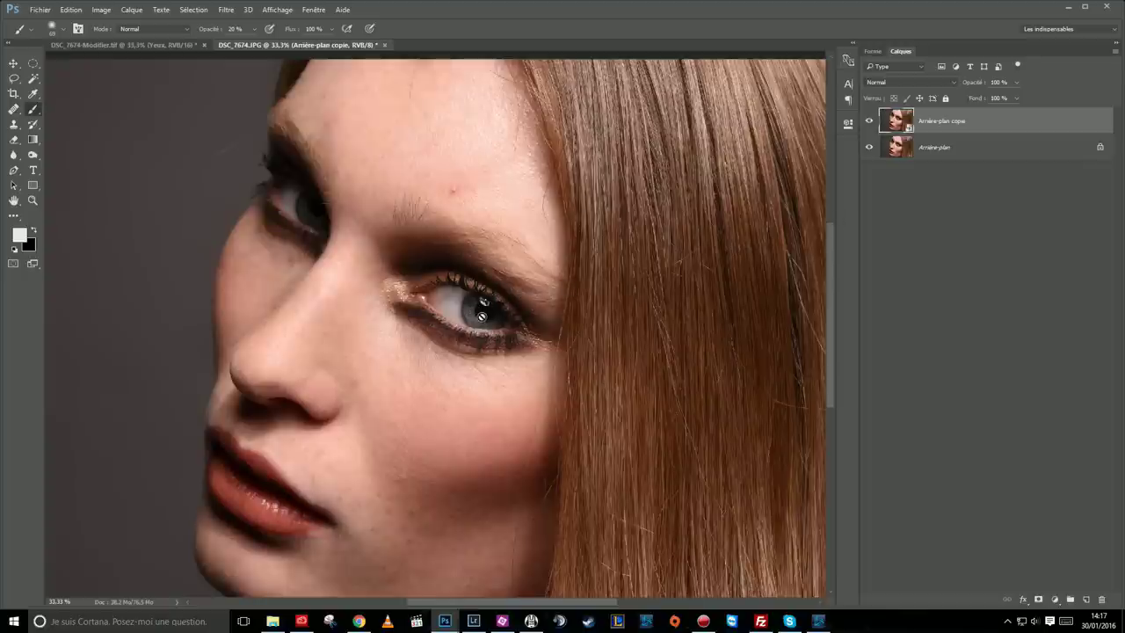
scroll(477, 315, up, 1)
scroll(479, 320, up, 1)
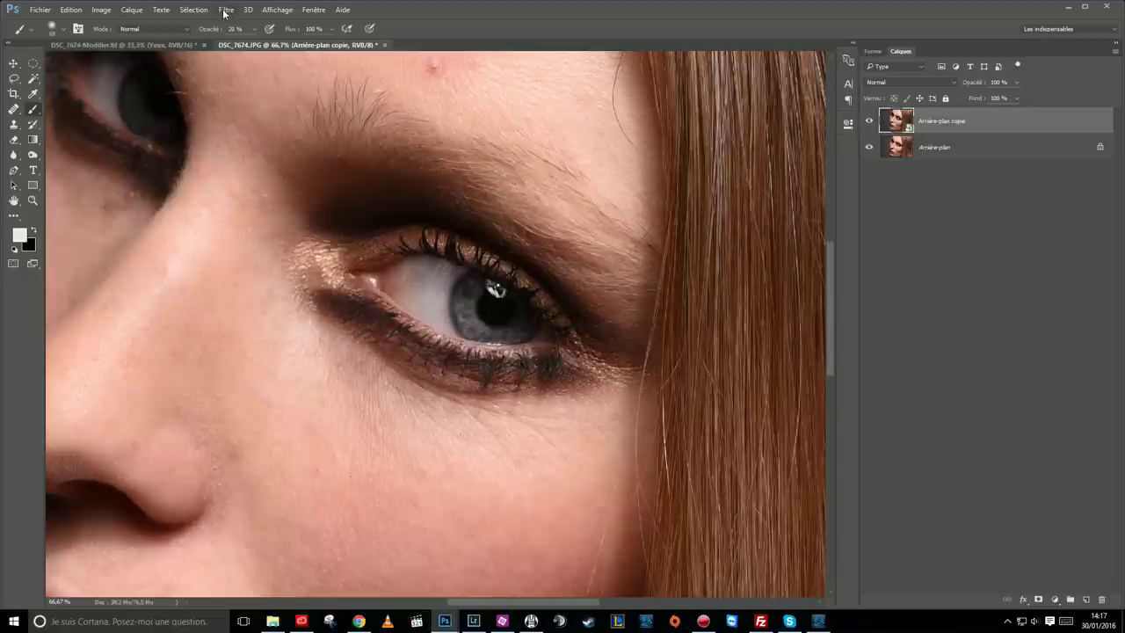
- Open the Accentuation sharpening filter and toggle its preview to compare the eye
click(225, 11)
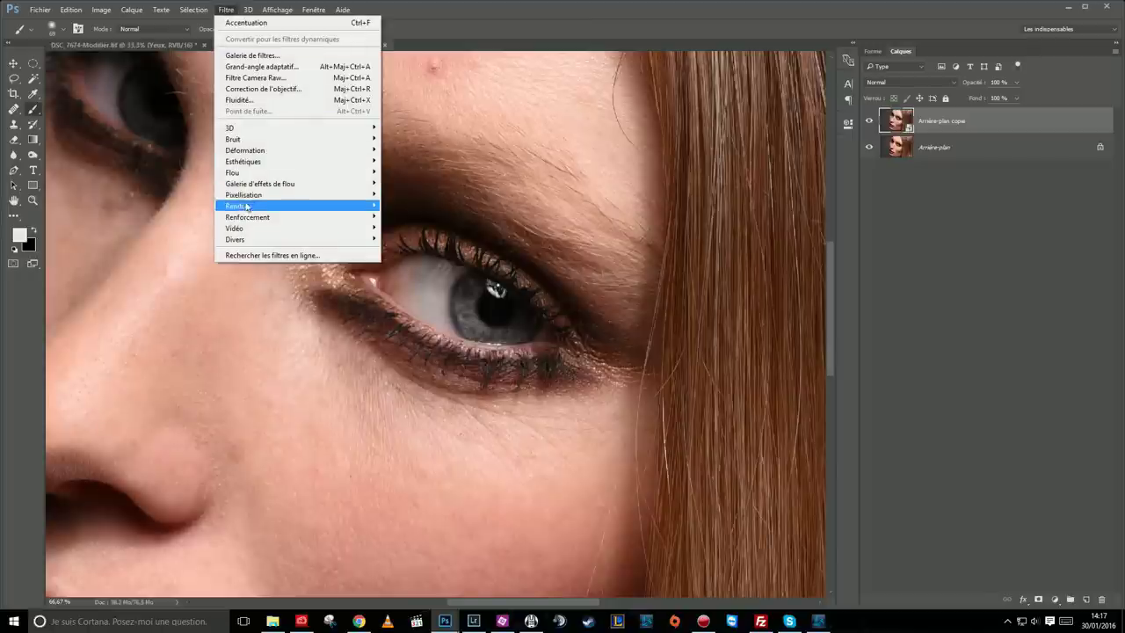
mouse_move(247, 217)
click(200, 218)
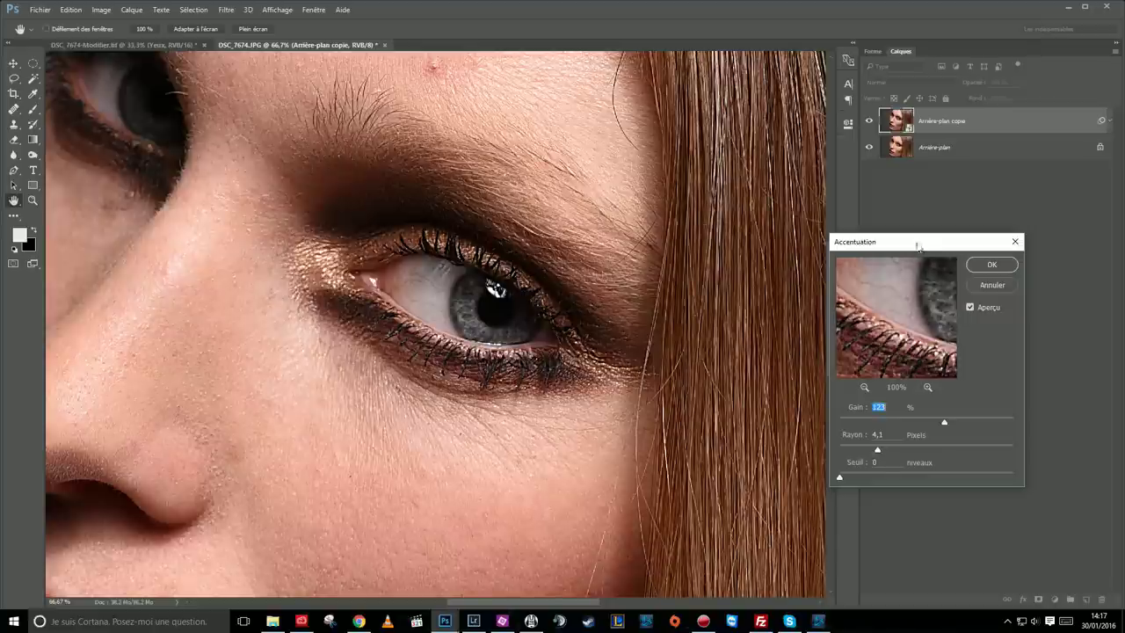
drag(918, 247, 777, 304)
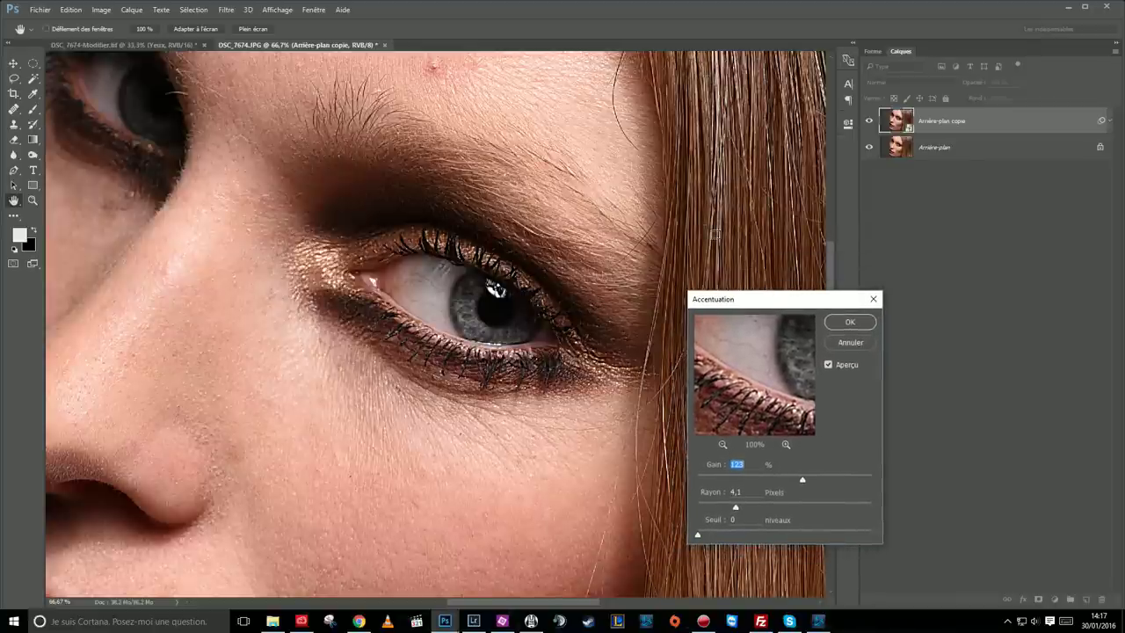
click(829, 365)
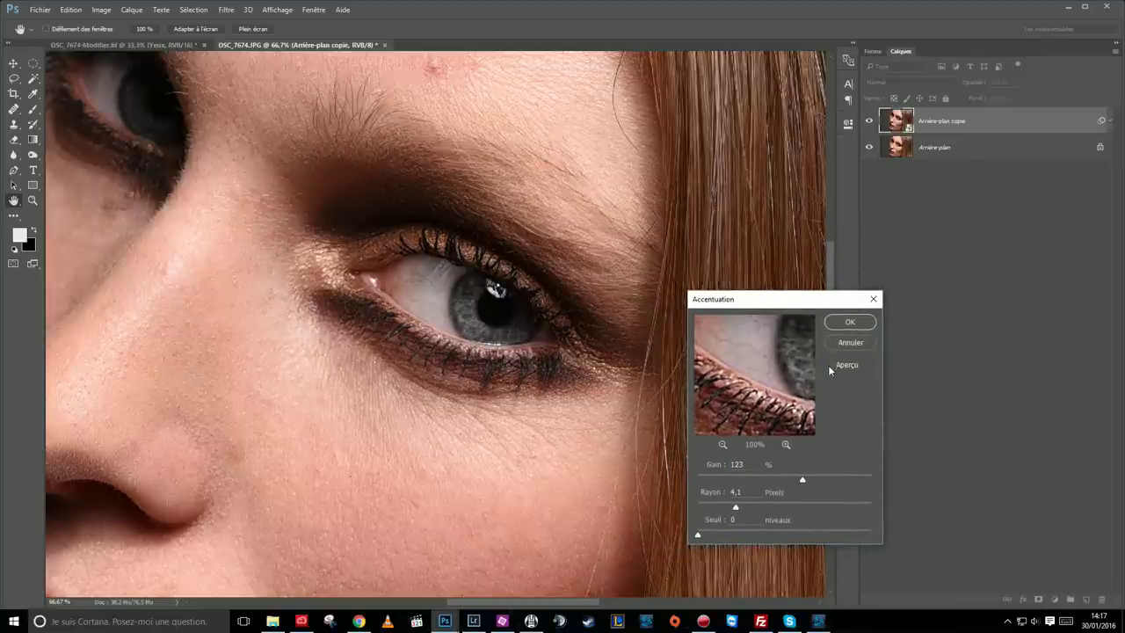
click(828, 364)
click(829, 365)
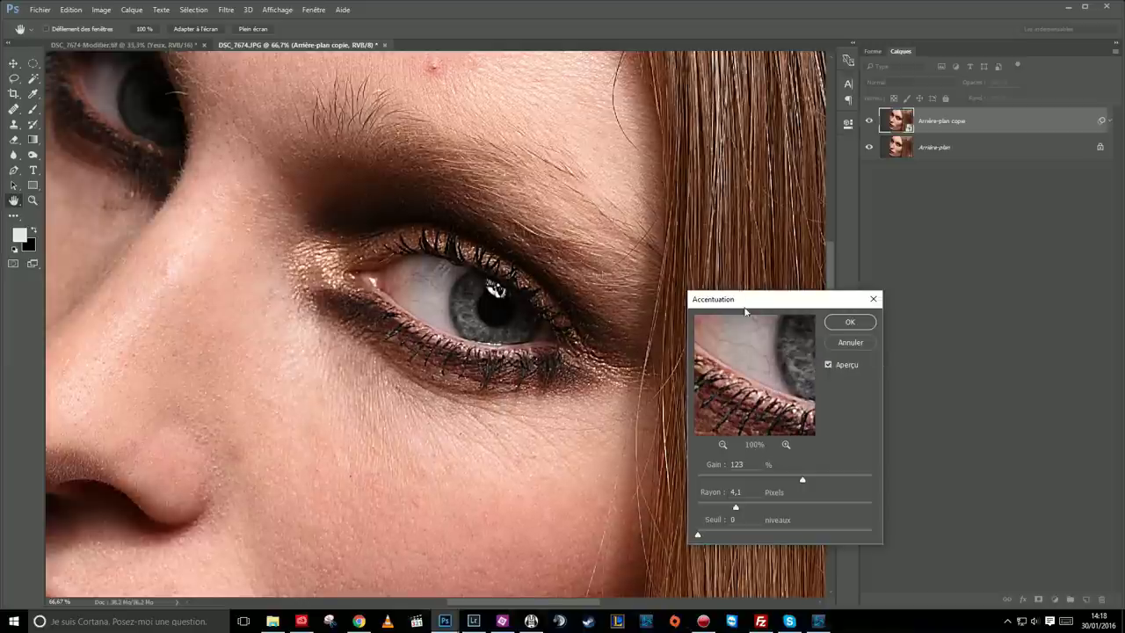
drag(744, 309, 754, 281)
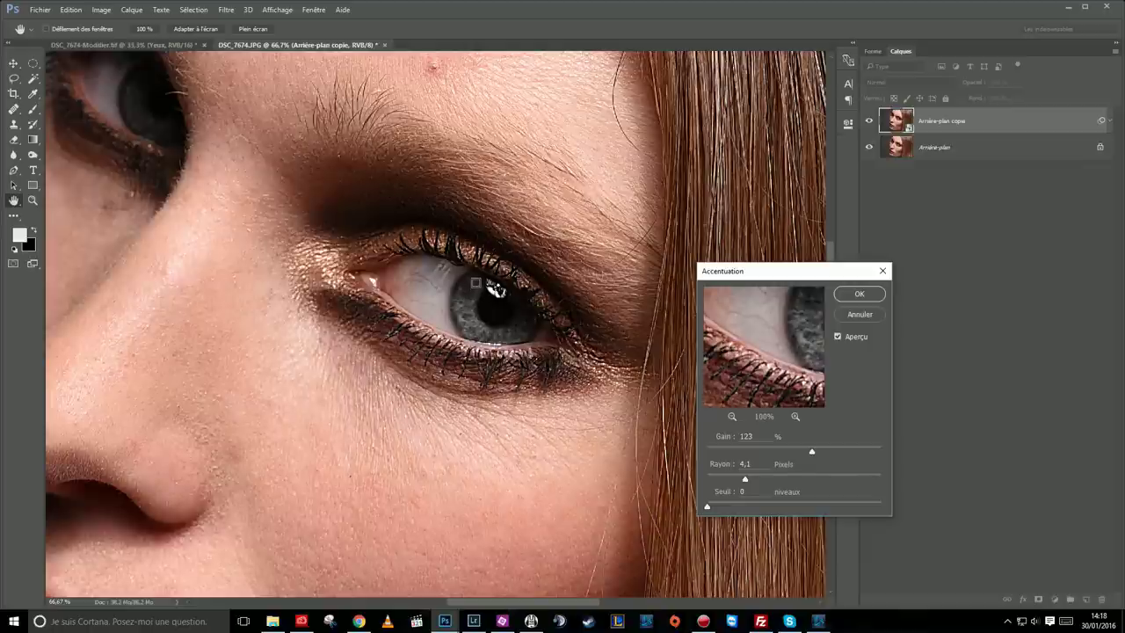
click(839, 338)
click(838, 338)
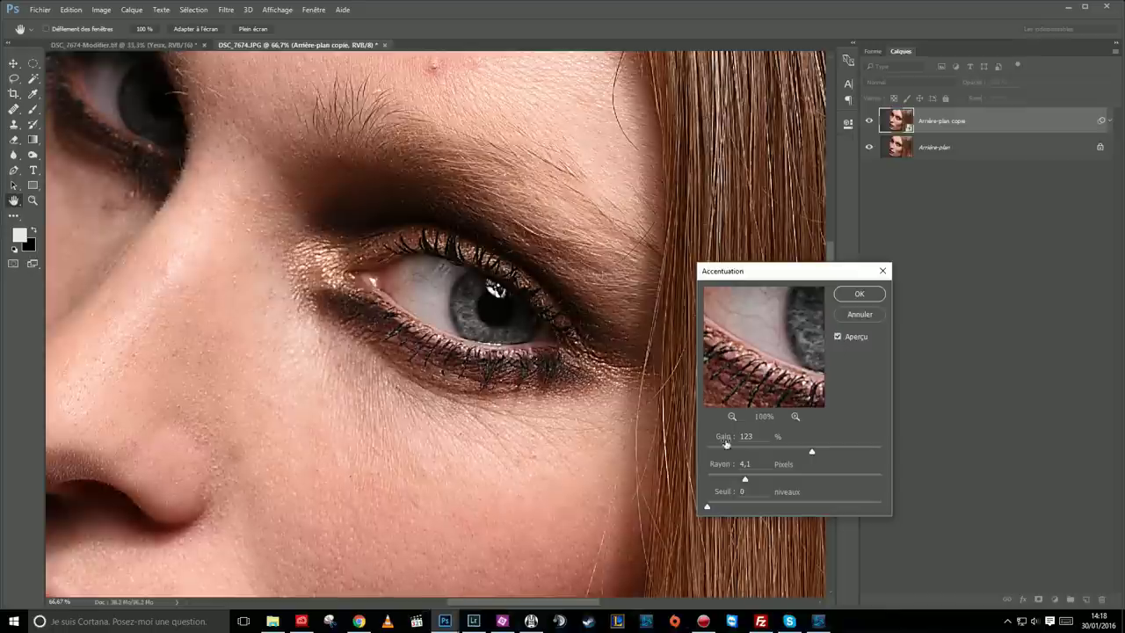
- Set Gain to 135% and Rayon to 4.2 pixels, applying it as a smart filter
drag(810, 454, 723, 454)
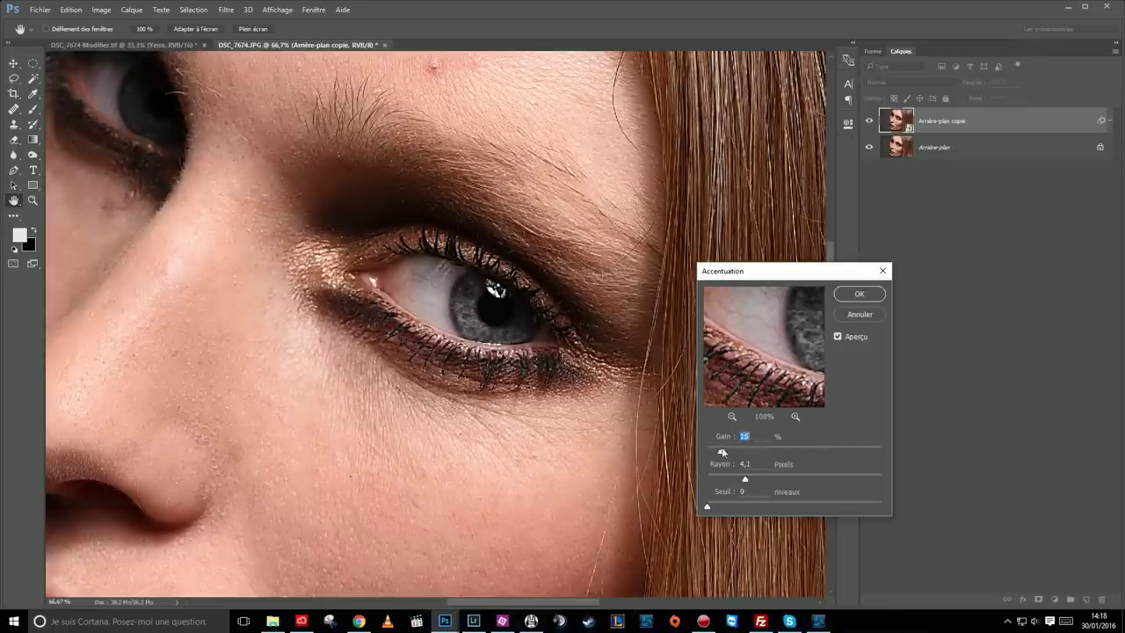
drag(809, 454, 818, 454)
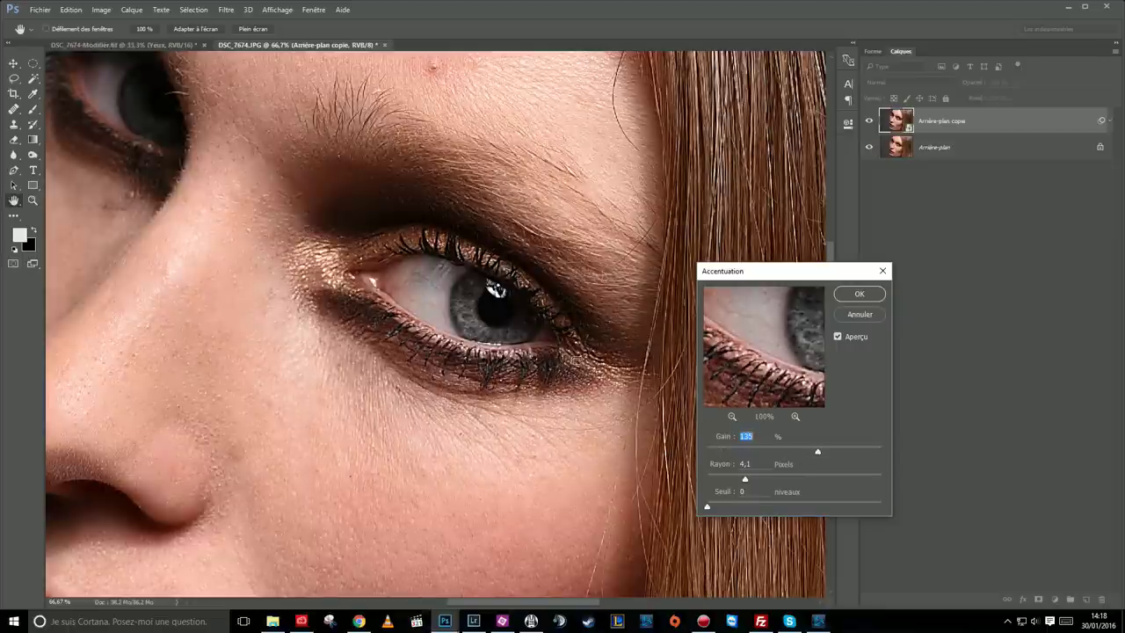
drag(745, 482, 746, 478)
click(859, 293)
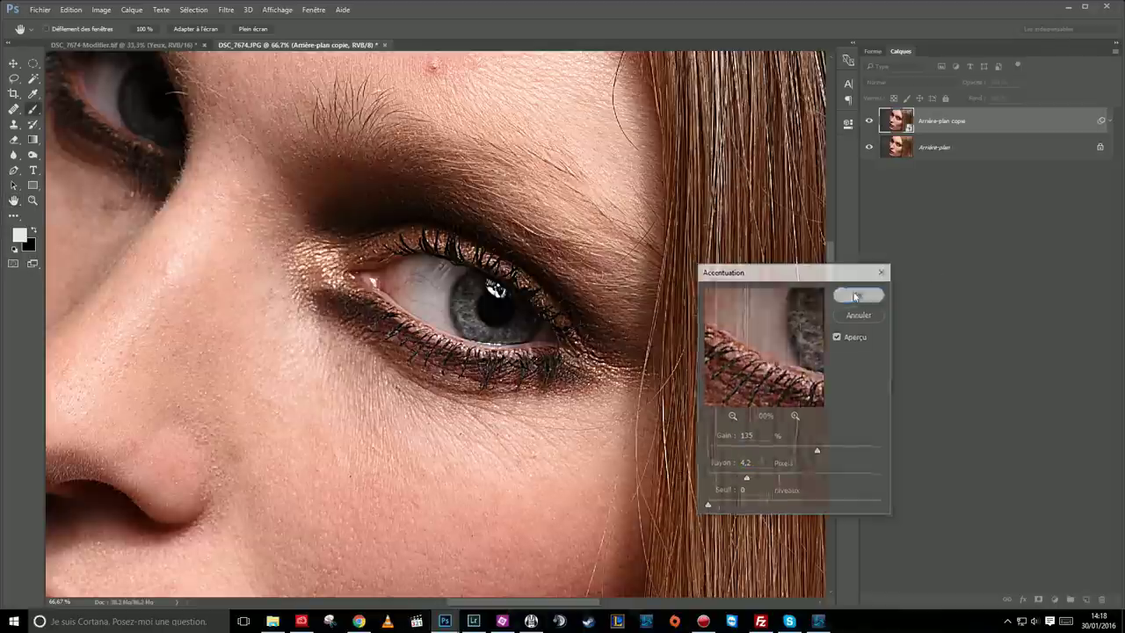
- Select the Accentuation smart filter mask and invert it to black
right_click(934, 128)
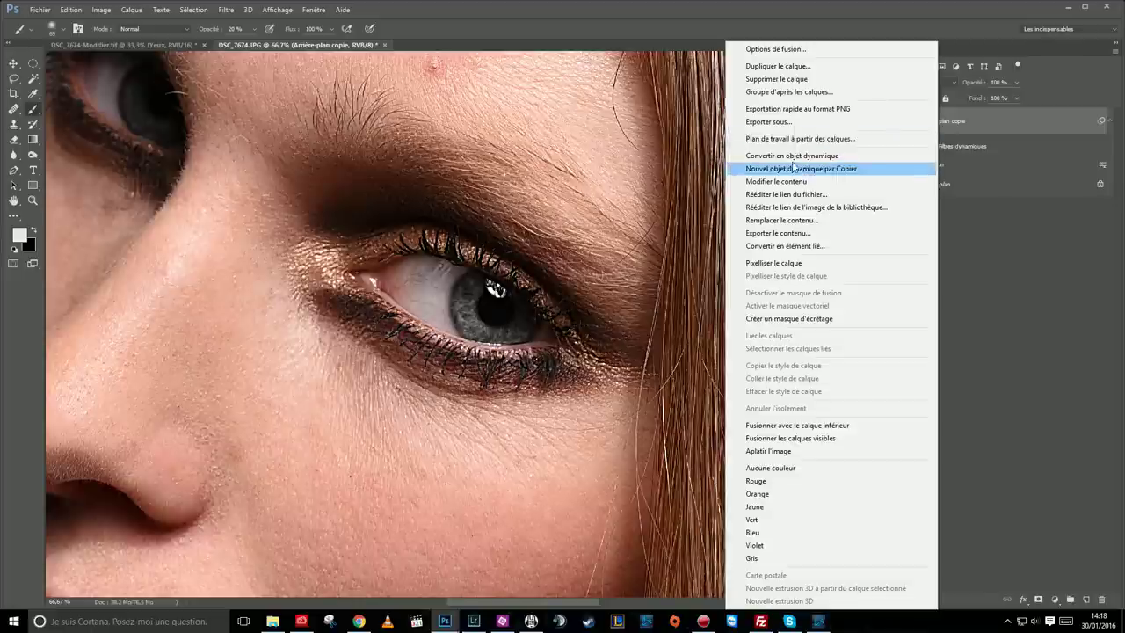
click(1023, 239)
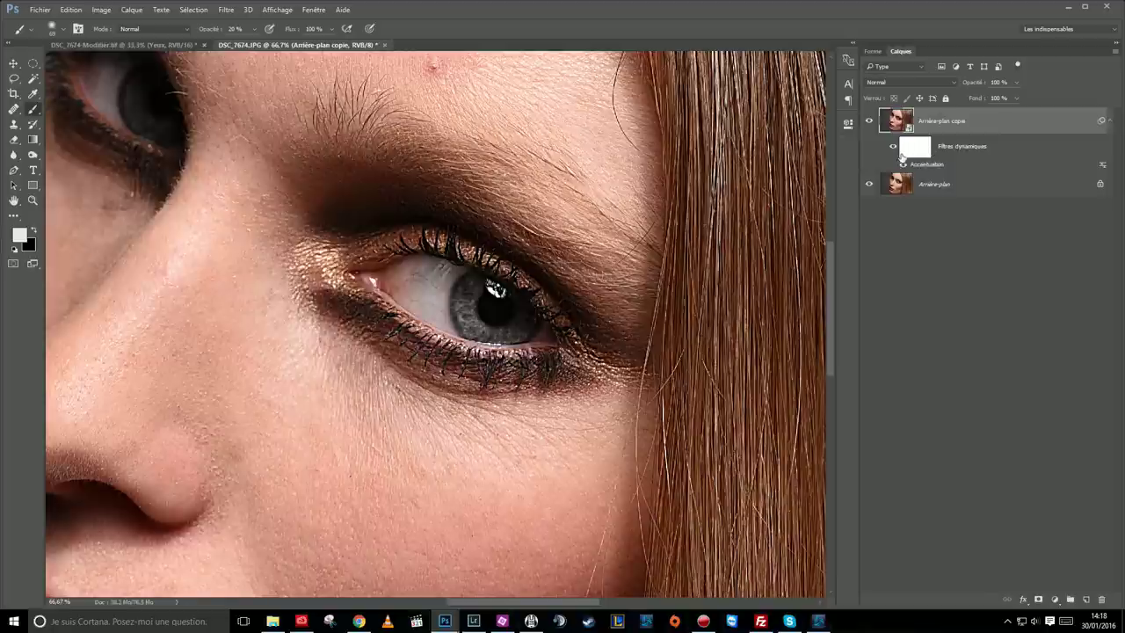
click(918, 151)
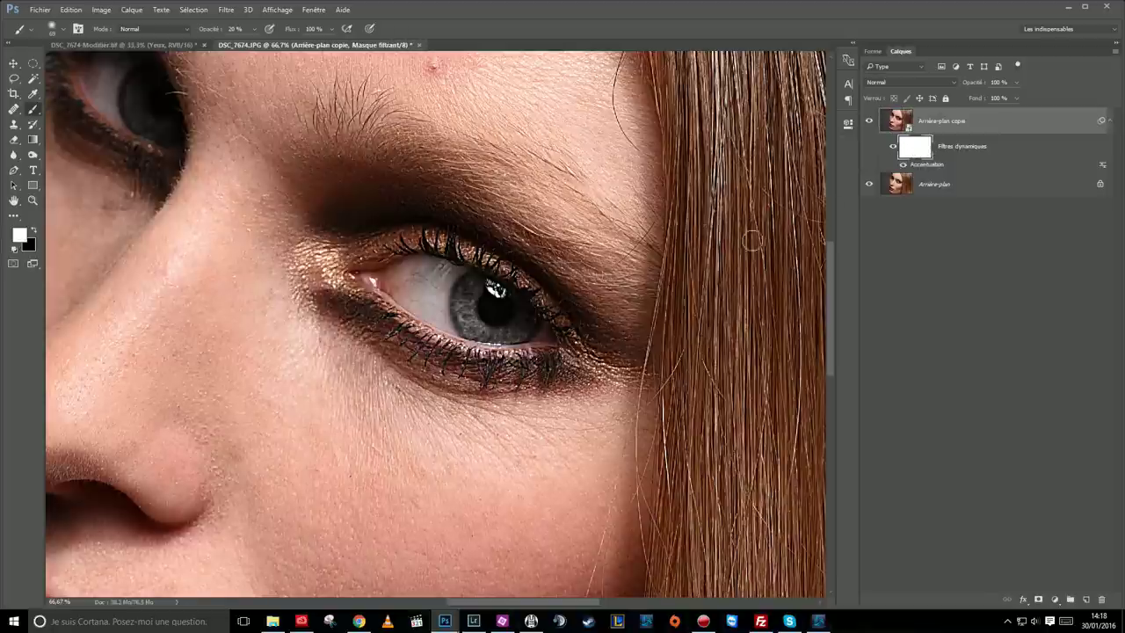
scroll(496, 287, down, 2)
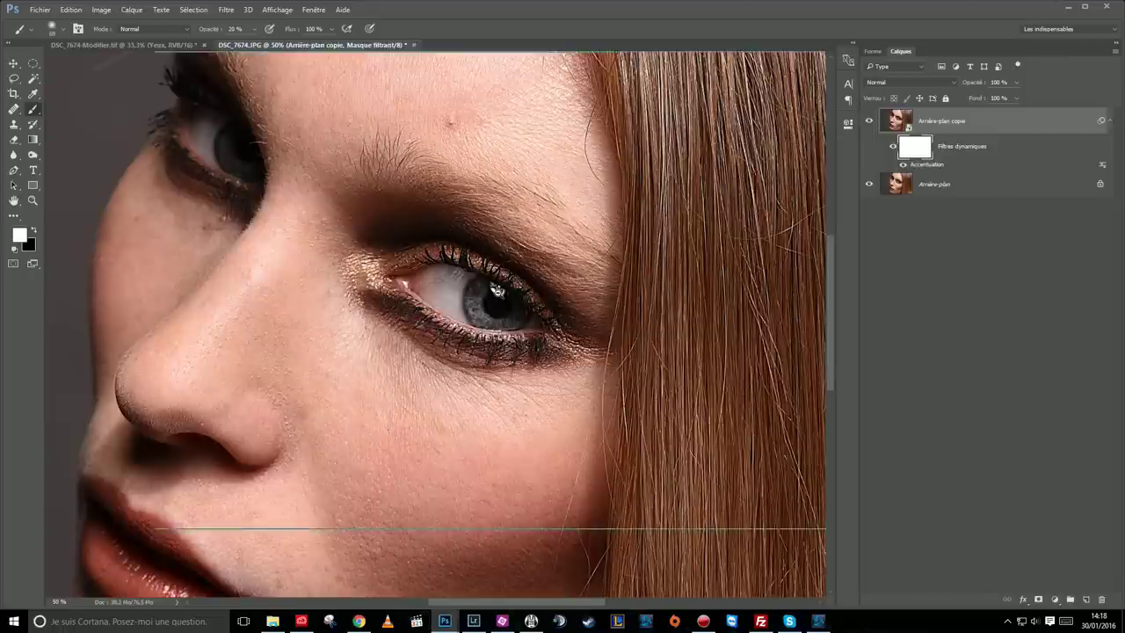
click(894, 147)
click(893, 148)
click(915, 149)
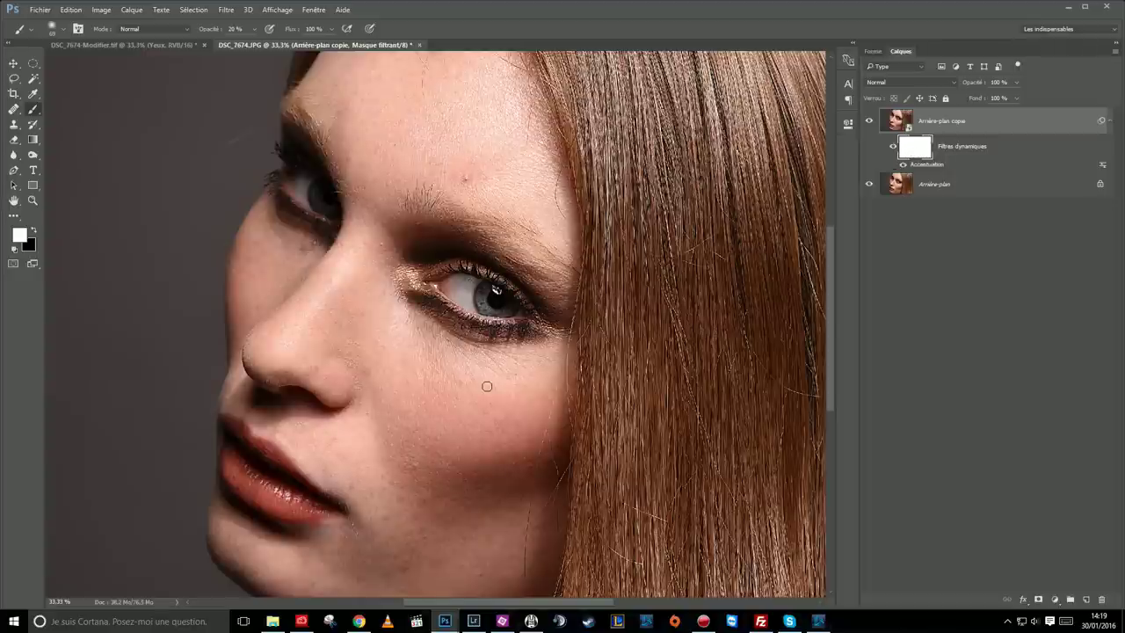
key(ctrl+i)
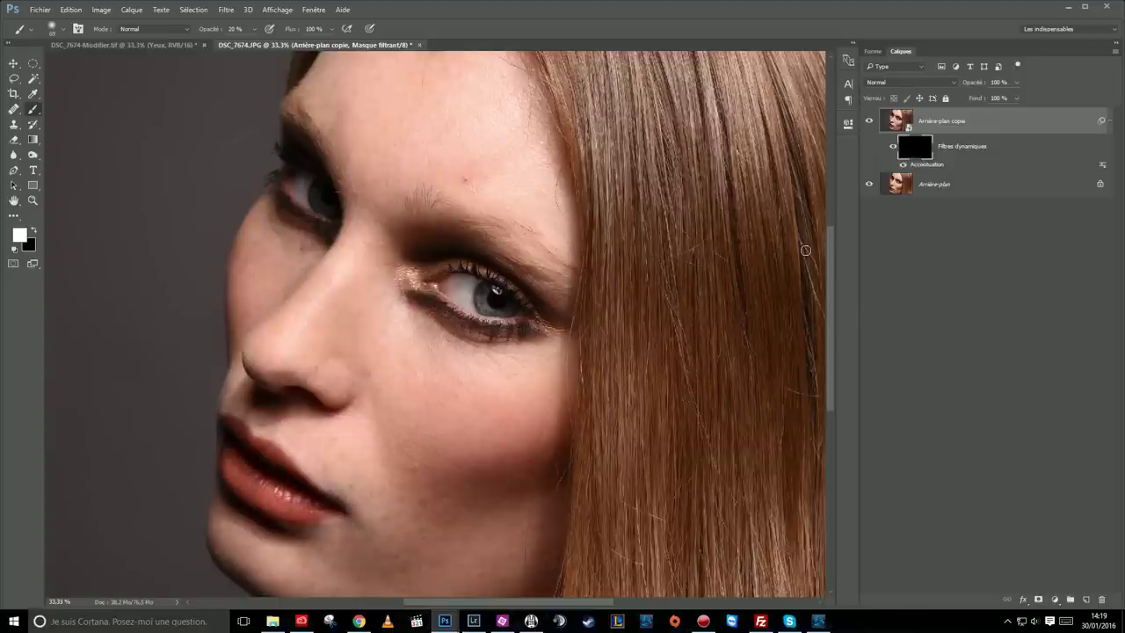
- Check the Fill dialog with background colour content, then cancel without filling
key(shift+F5)
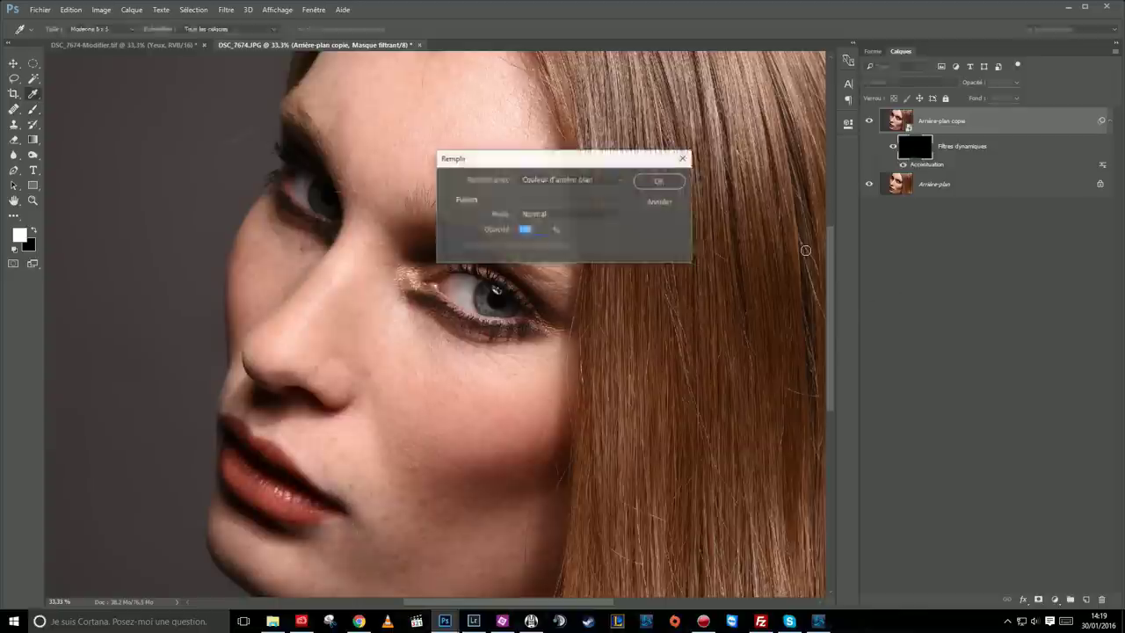
click(586, 182)
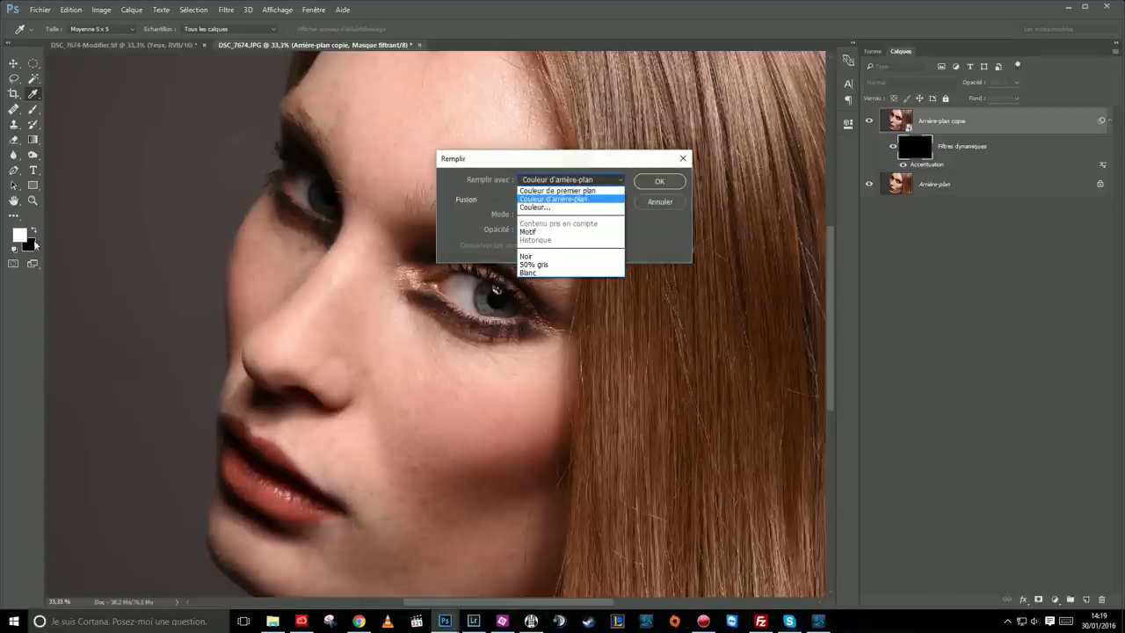
click(563, 199)
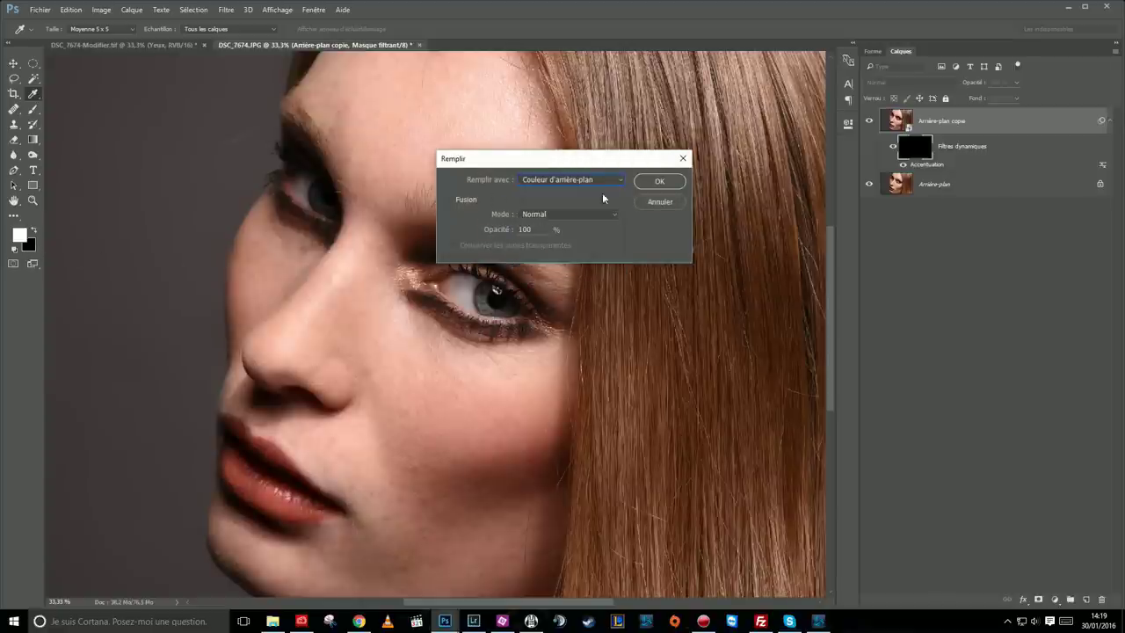
click(660, 202)
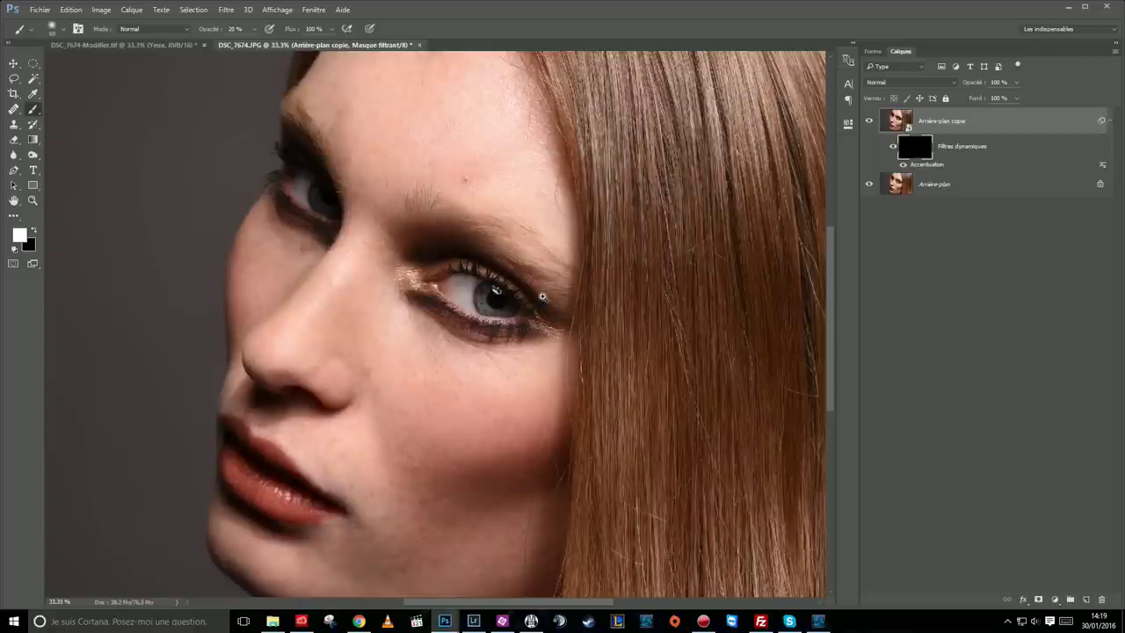
scroll(464, 303, up, 1)
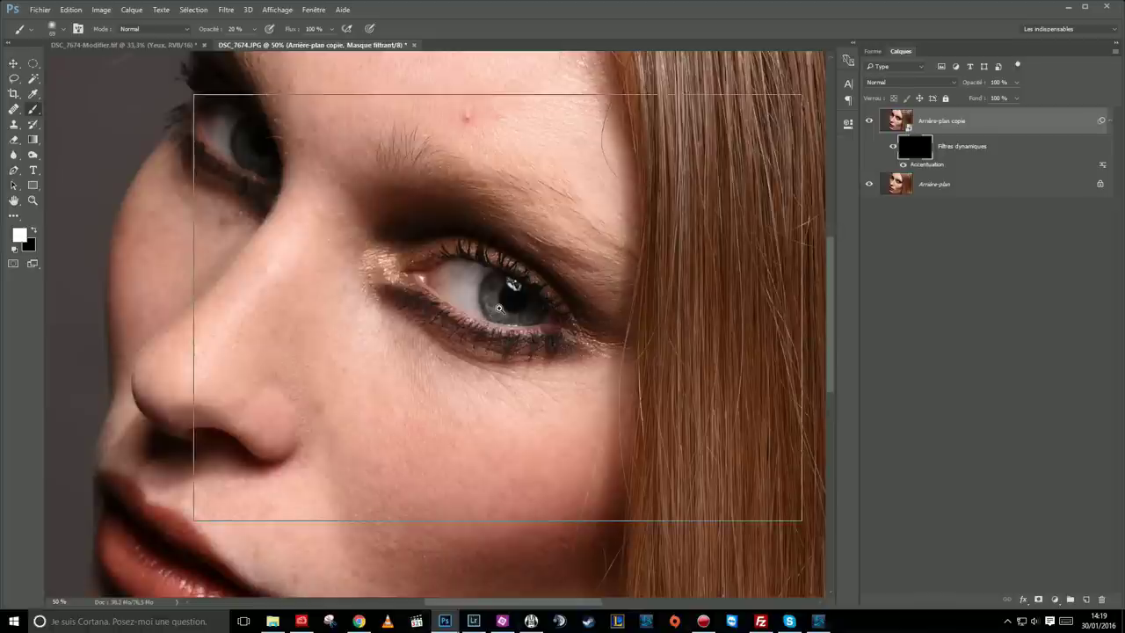
- Paint white at 20% on the filter mask over the iris to restore sharpening
scroll(495, 309, up, 1)
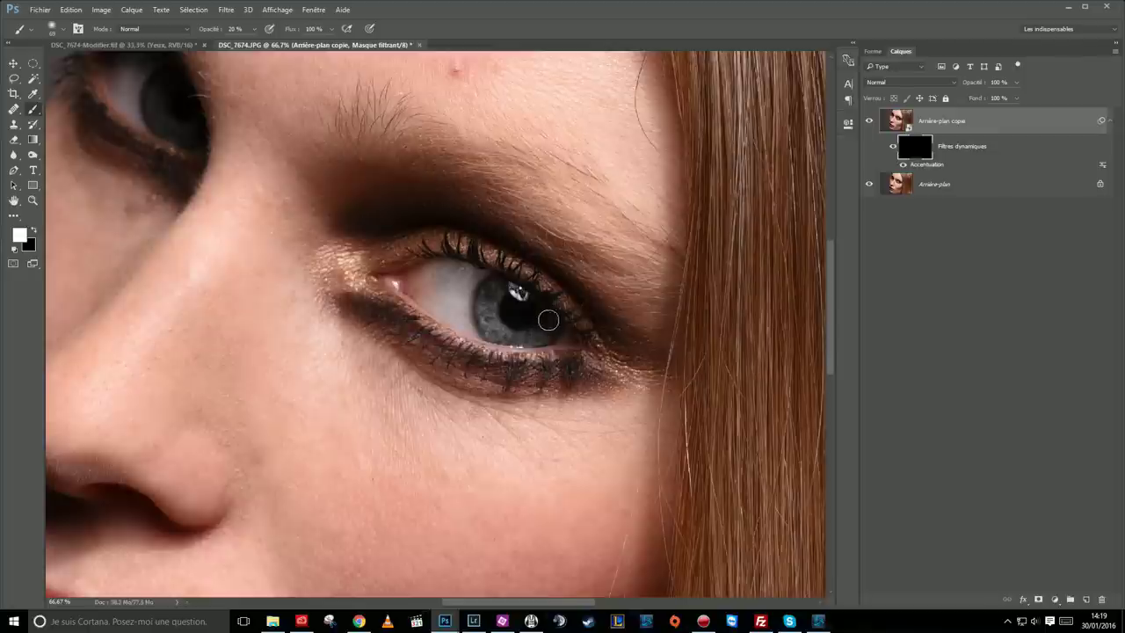
mouse_move(490, 290)
mouse_down()
mouse_move(490, 321)
mouse_move(522, 337)
mouse_move(547, 309)
mouse_move(529, 337)
mouse_up()
drag(293, 197, 576, 420)
mouse_move(444, 350)
mouse_down()
mouse_move(478, 372)
mouse_move(440, 326)
mouse_move(472, 372)
mouse_move(454, 314)
mouse_move(444, 353)
mouse_up()
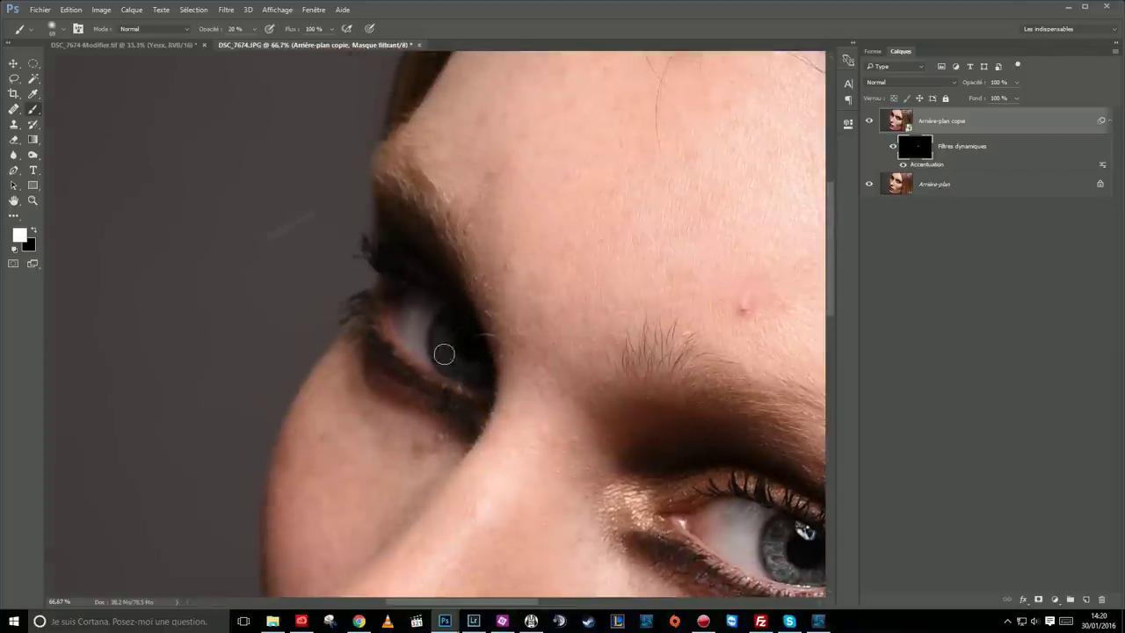
drag(692, 477, 385, 249)
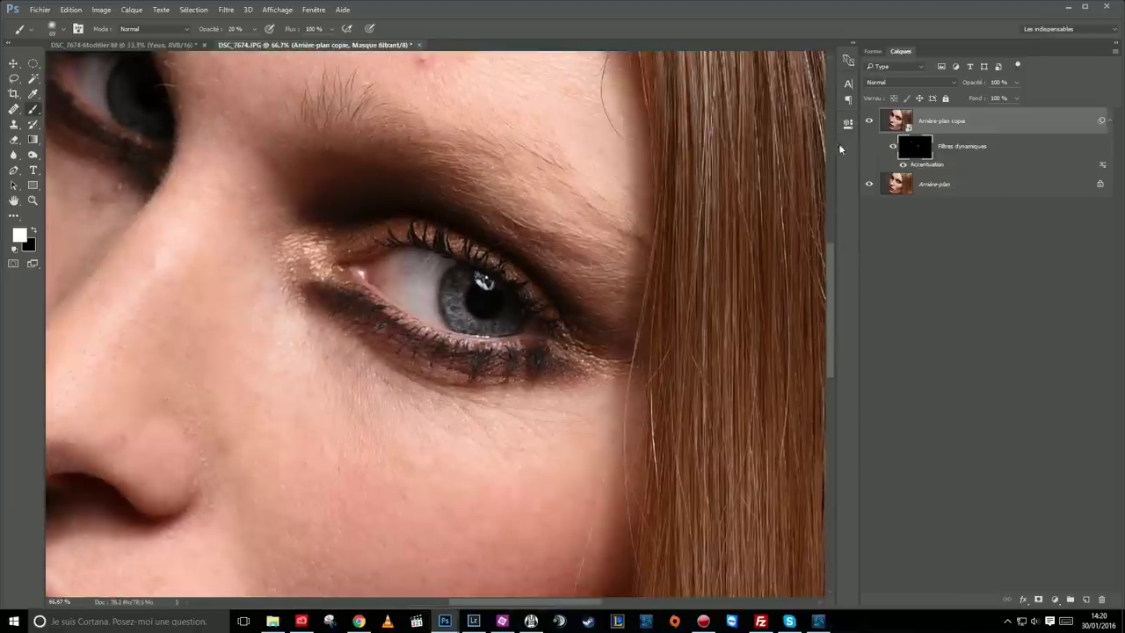
- Toggle the smart filter visibility to compare the eye with and without sharpening
click(893, 148)
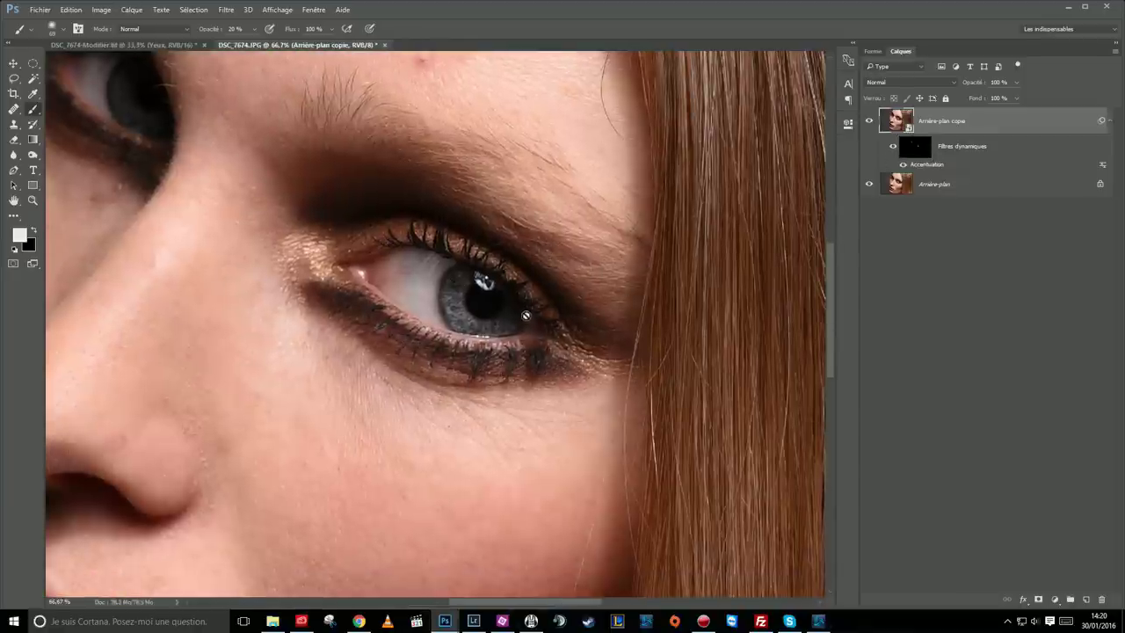
click(894, 147)
scroll(538, 281, up, 1)
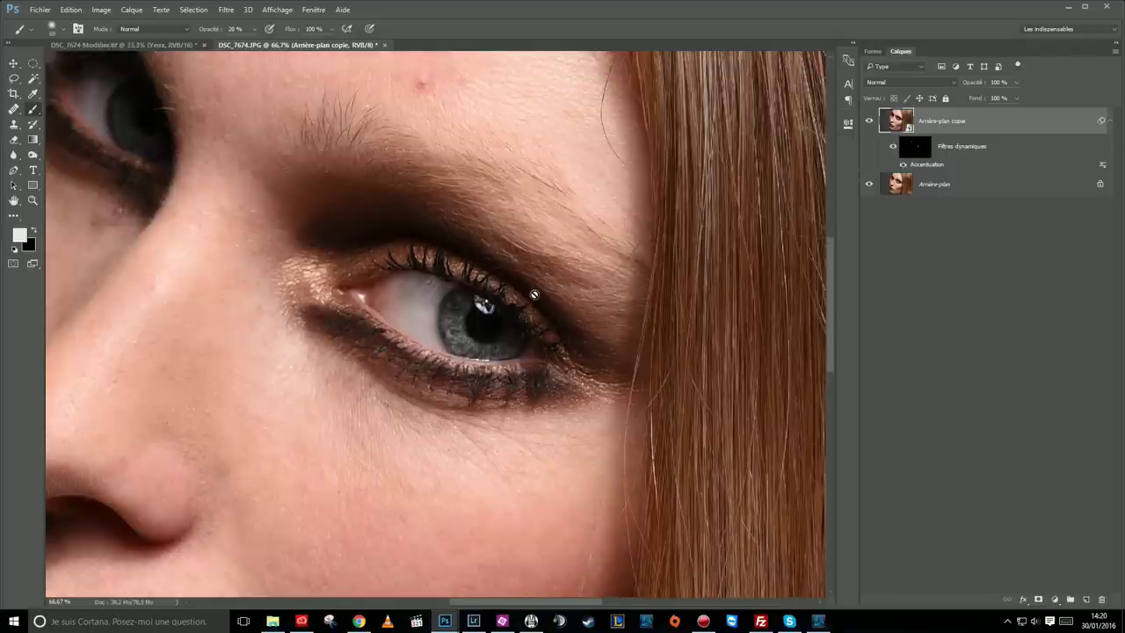
scroll(482, 430, down, 1)
mouse_move(495, 410)
mouse_down()
mouse_move(603, 424)
mouse_move(563, 397)
mouse_up()
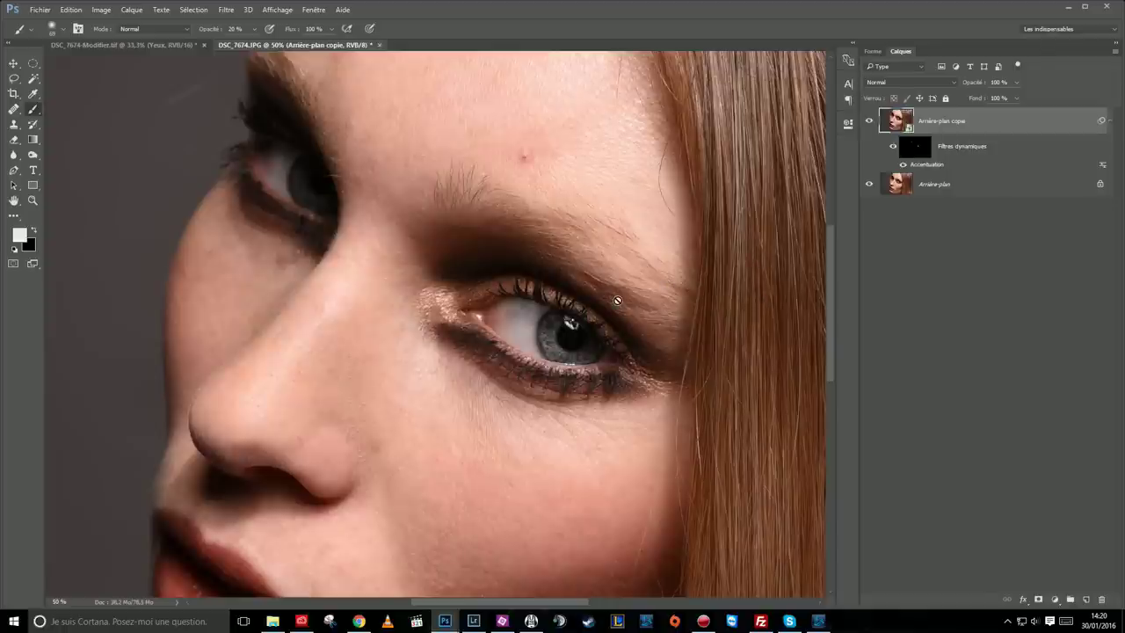
drag(603, 301, 573, 304)
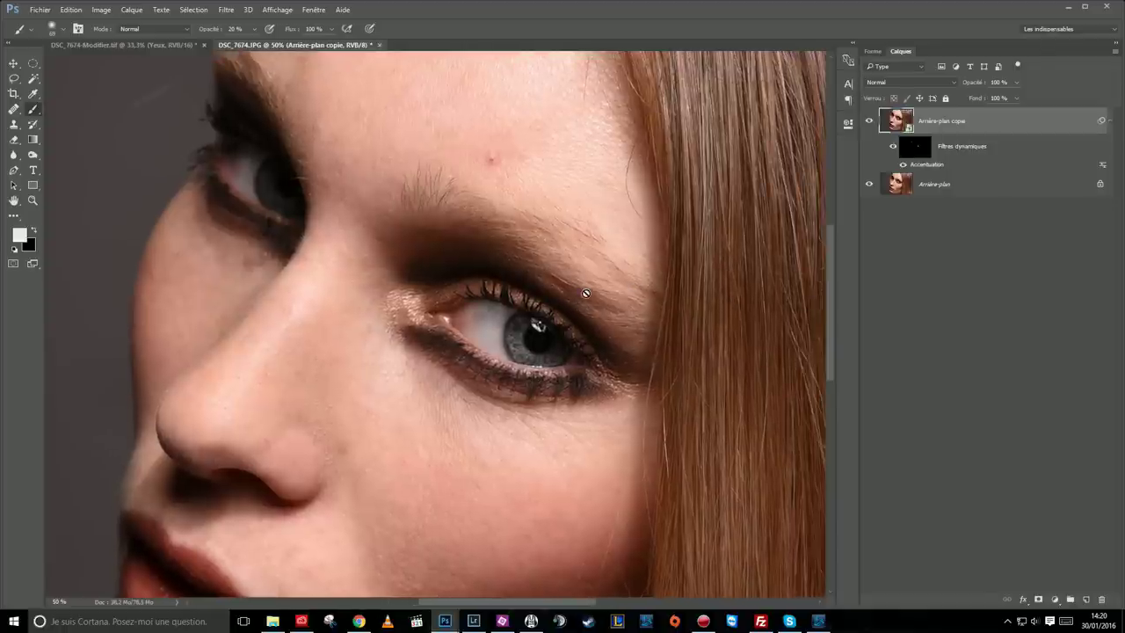
key(ctrl+e)
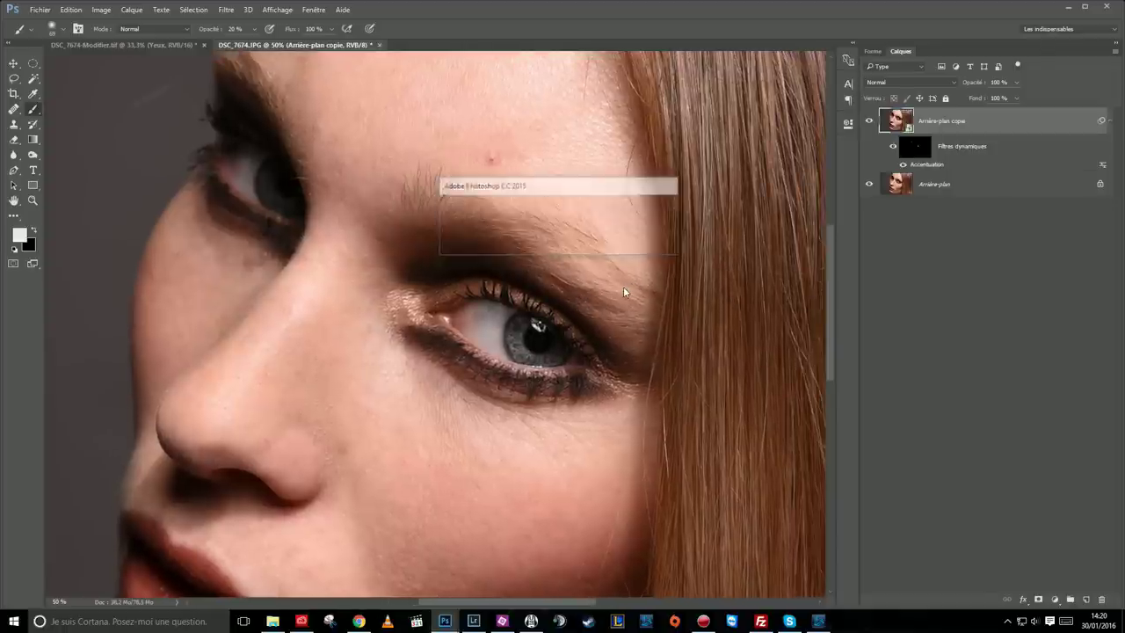
- Undo the last change and switch to the Move tool with automatic layer picking on
key(ctrl+z)
key(v)
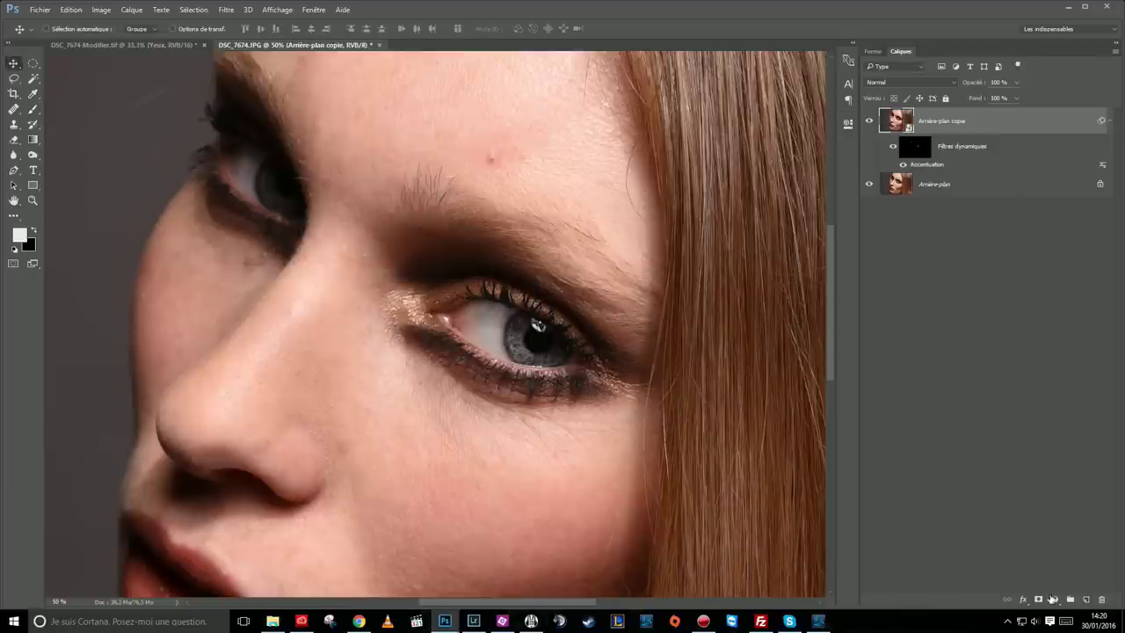
click(1056, 600)
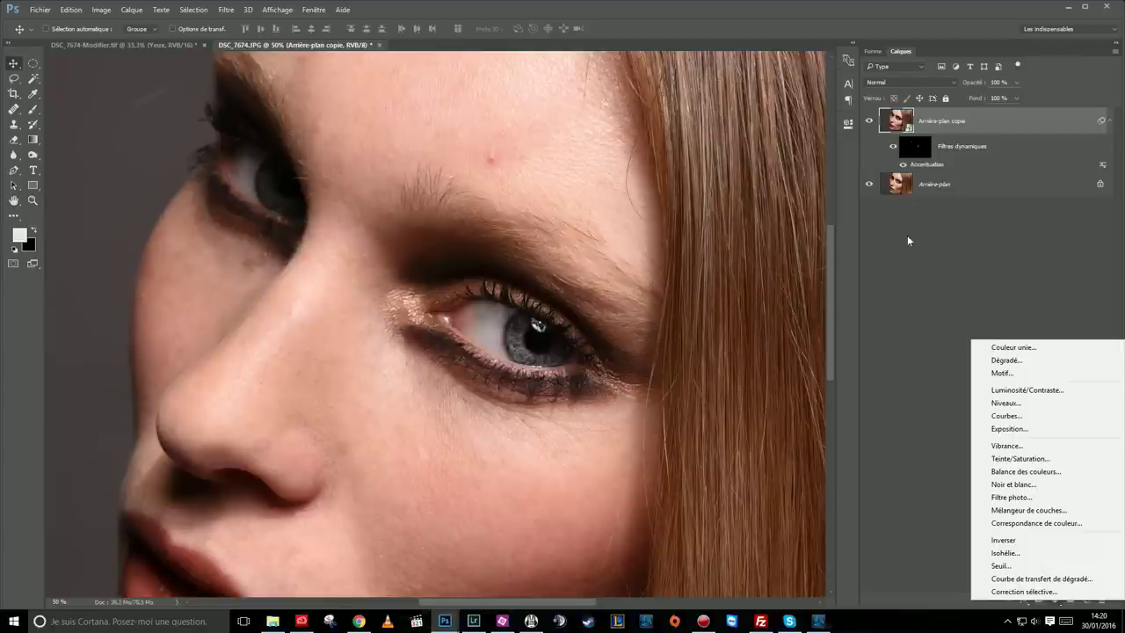
click(915, 281)
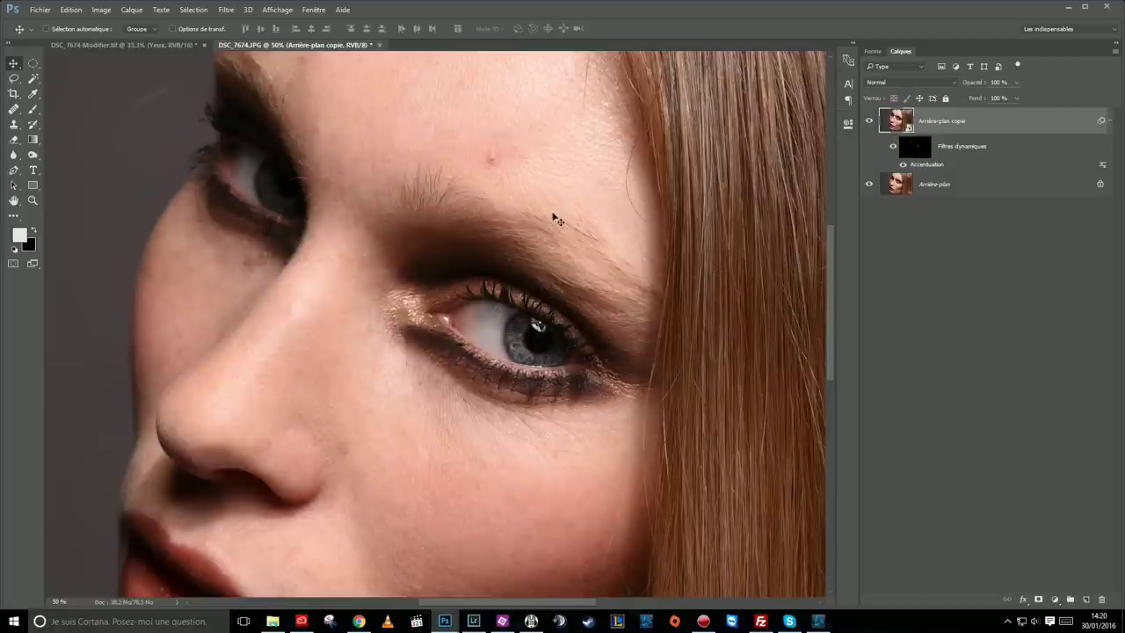
click(45, 28)
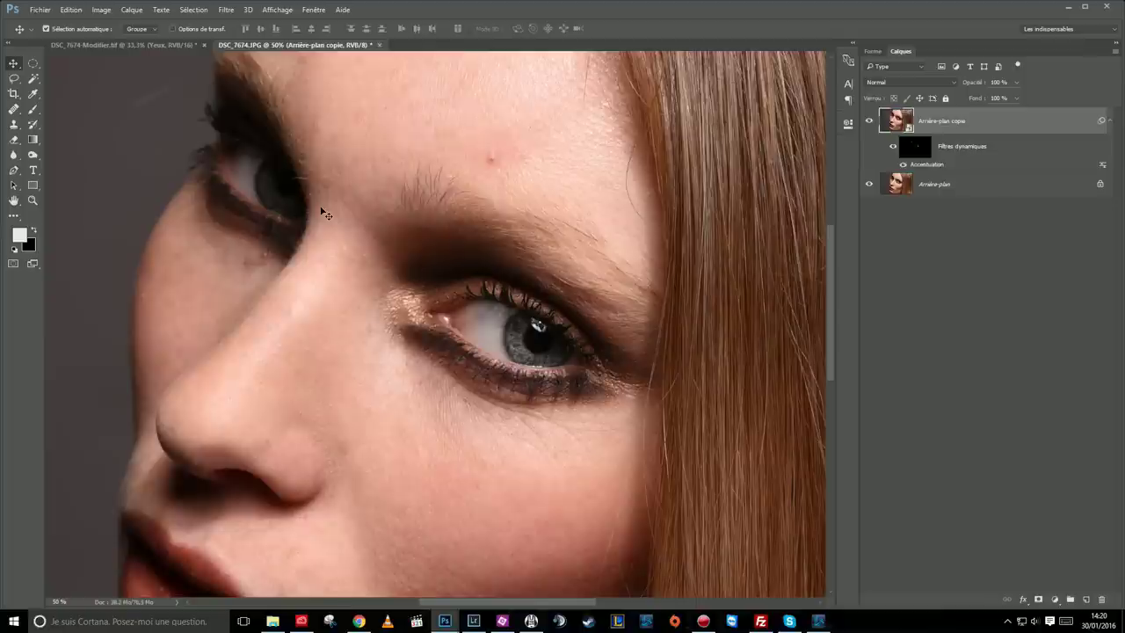
- Save the portrait as DSC_7674-Modifier-2.tif and select the Arrière-plan copie layer
key(ctrl+s)
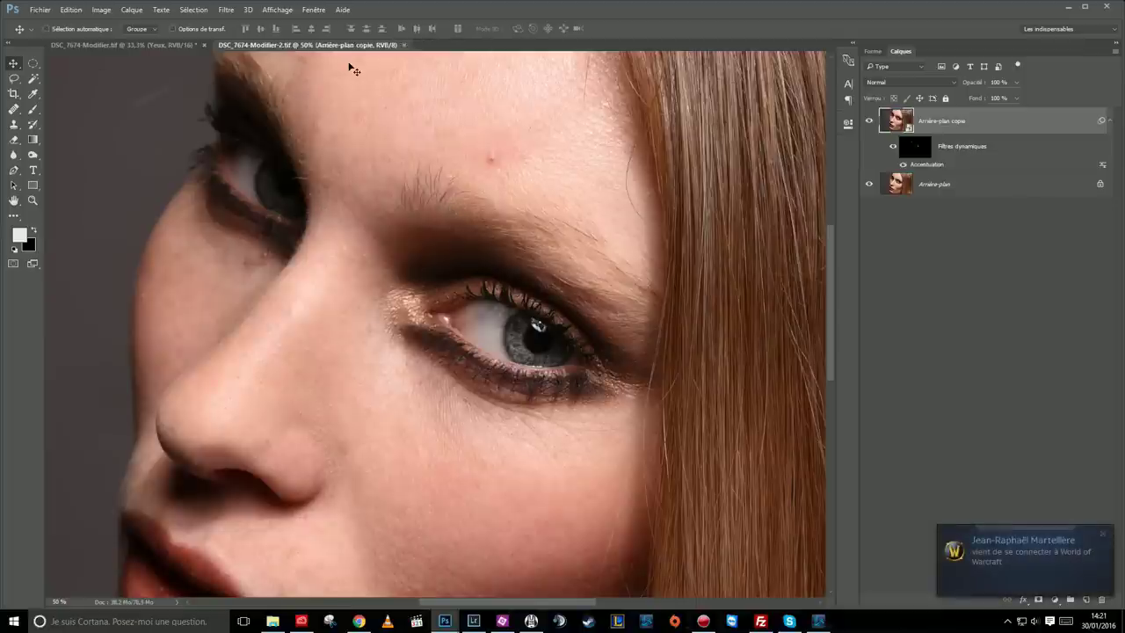
click(1098, 538)
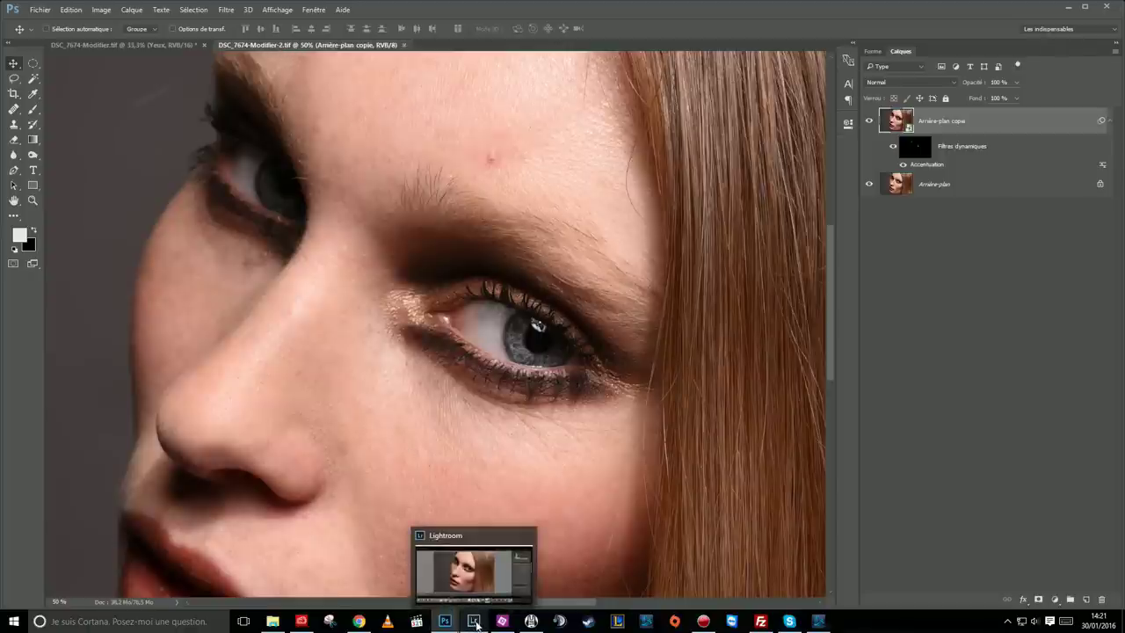
click(1000, 296)
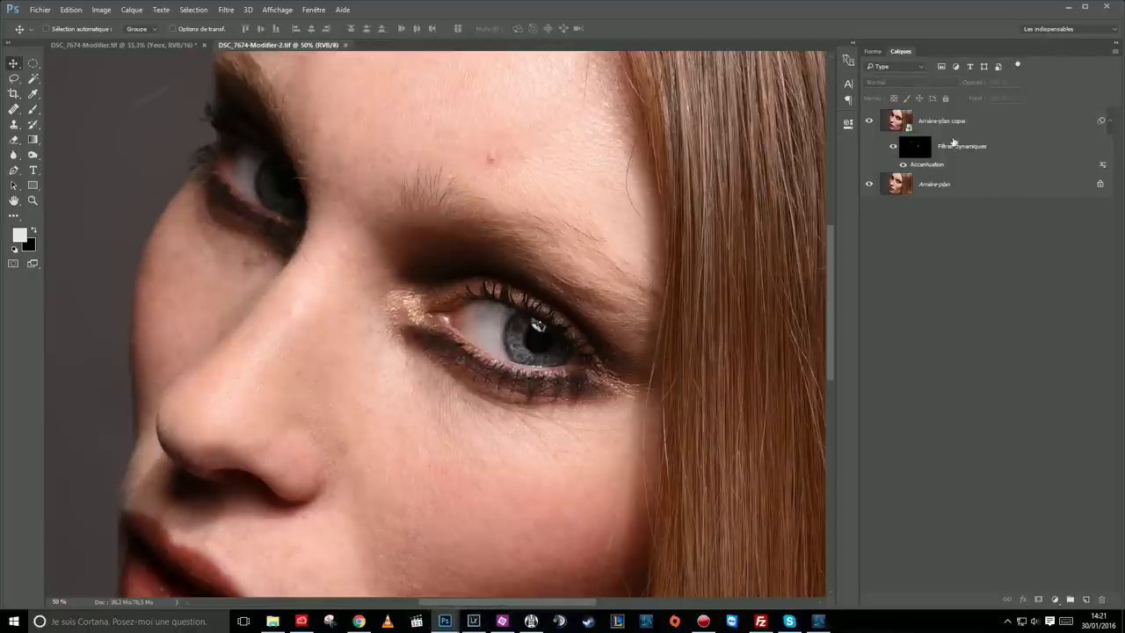
click(898, 121)
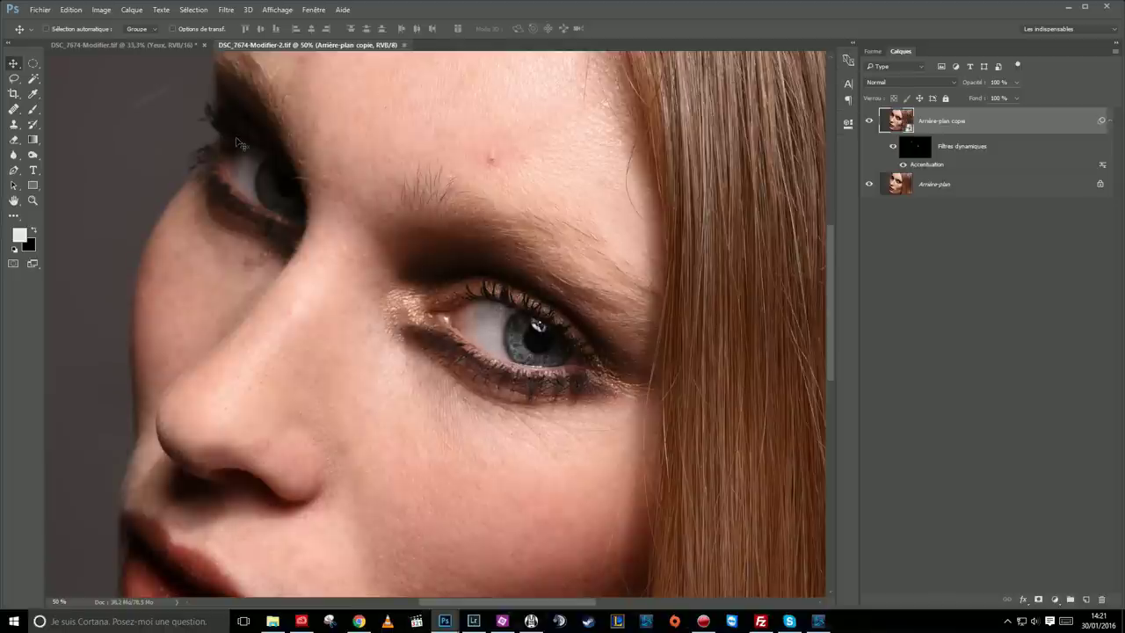
- Add a Luminosité/Contraste layer with Luminosité 71 and invert its mask to black
click(1056, 601)
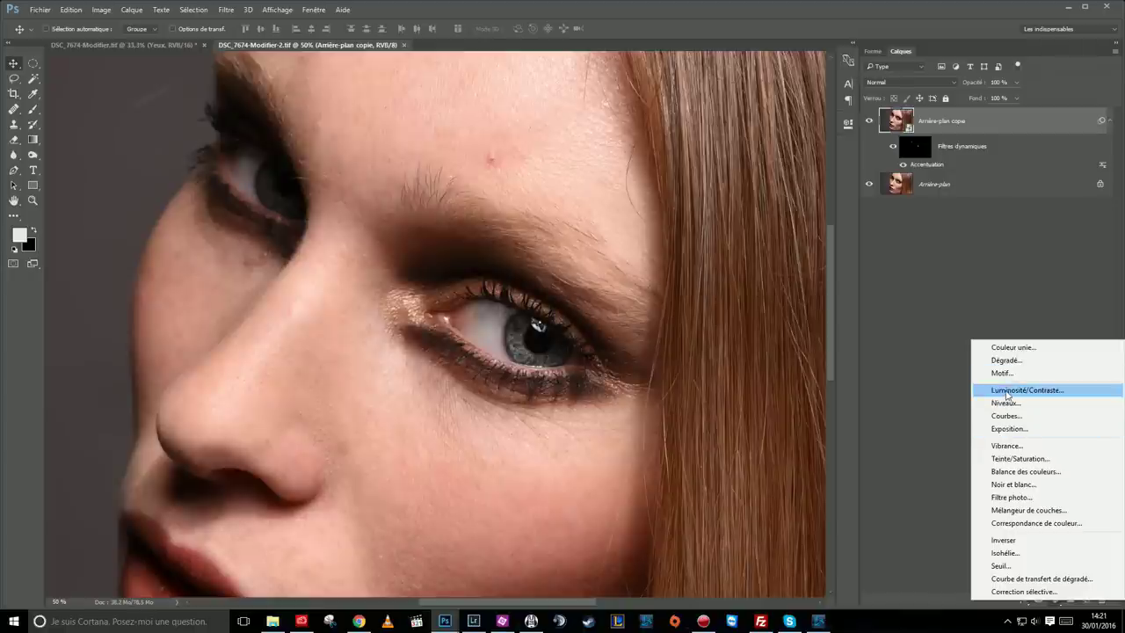
click(1003, 390)
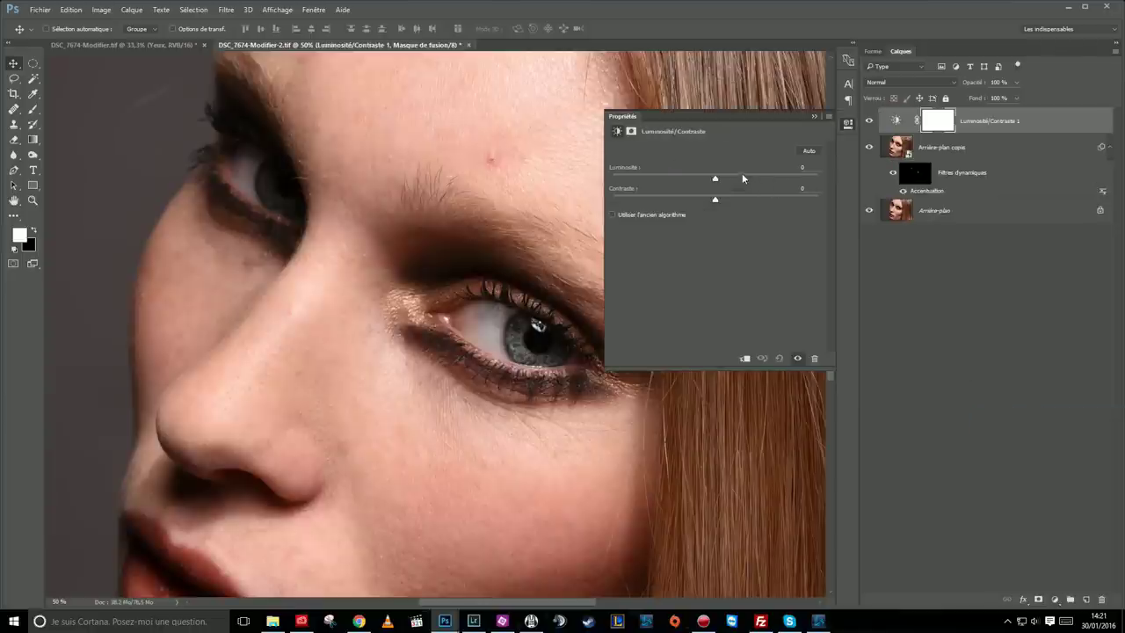
drag(717, 177, 765, 176)
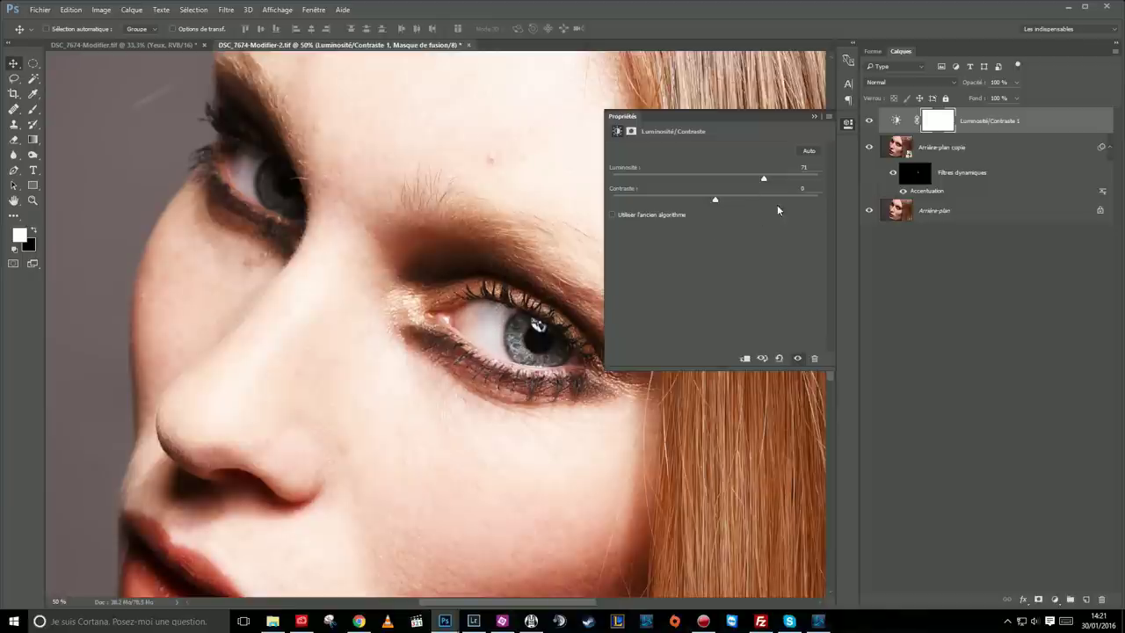
click(814, 115)
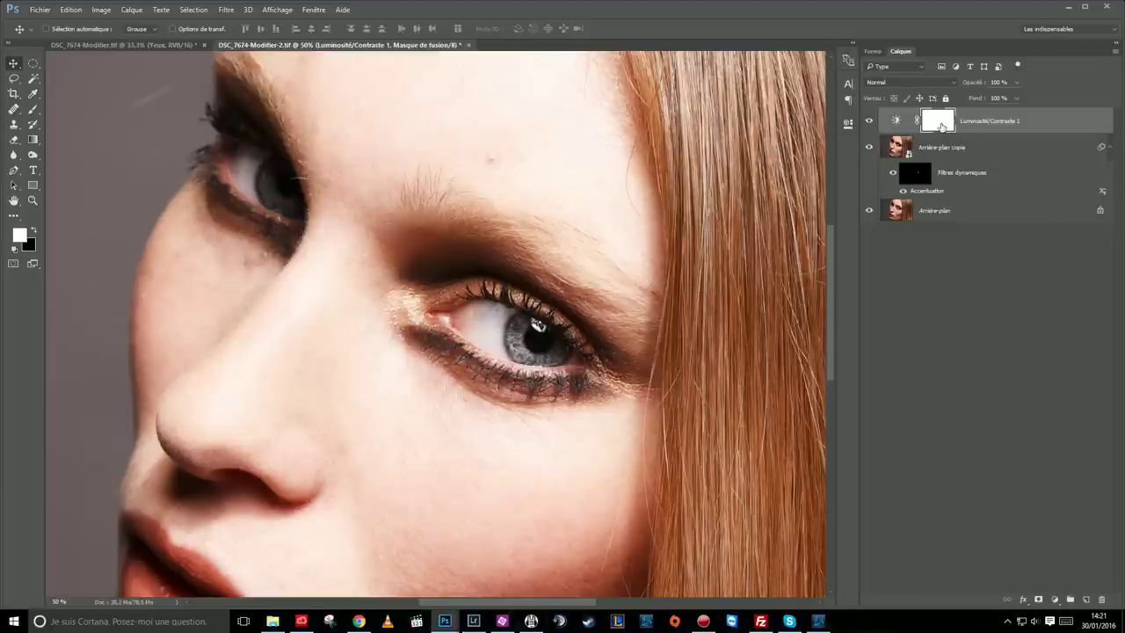
key(ctrl+i)
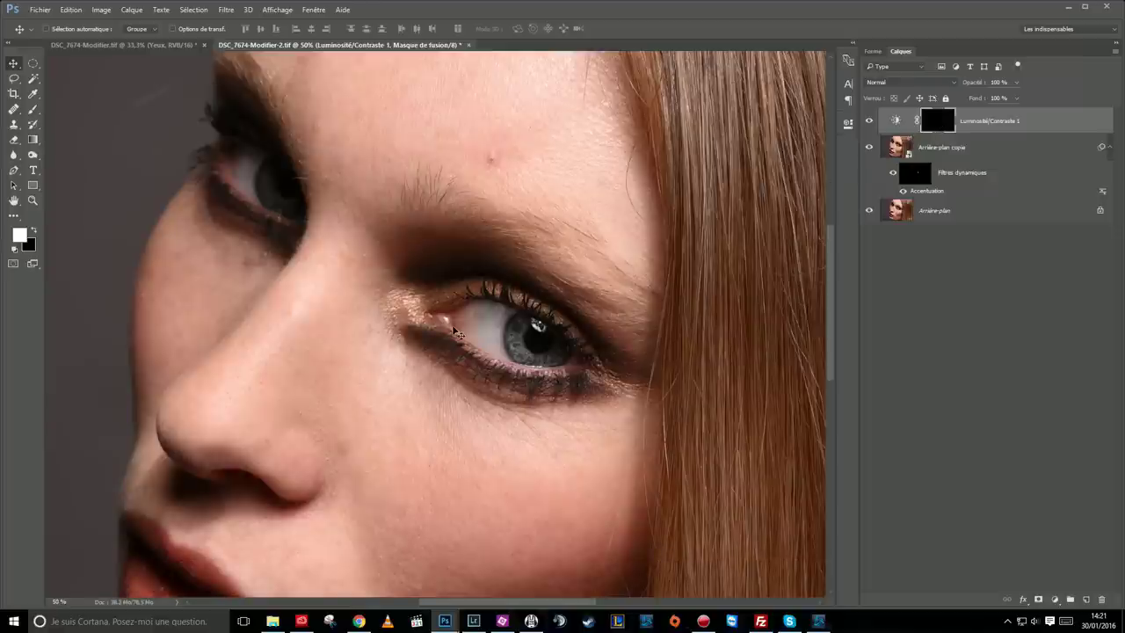
- Paint white with a 20% brush on the mask over the eye white and iris catchlight
click(33, 109)
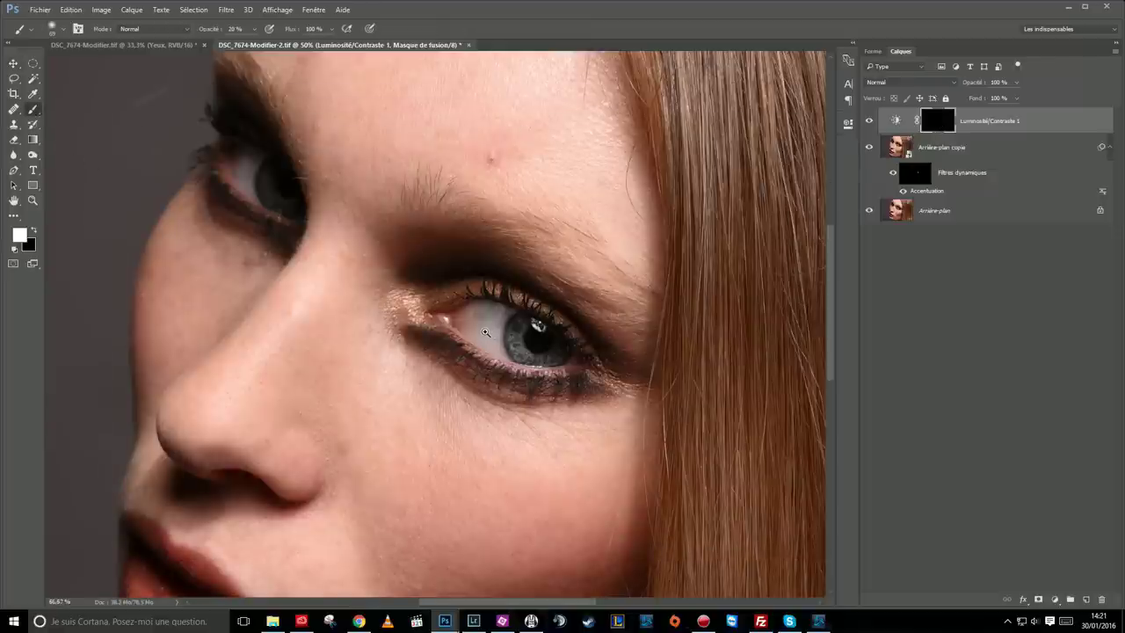
ctrl+click(485, 331)
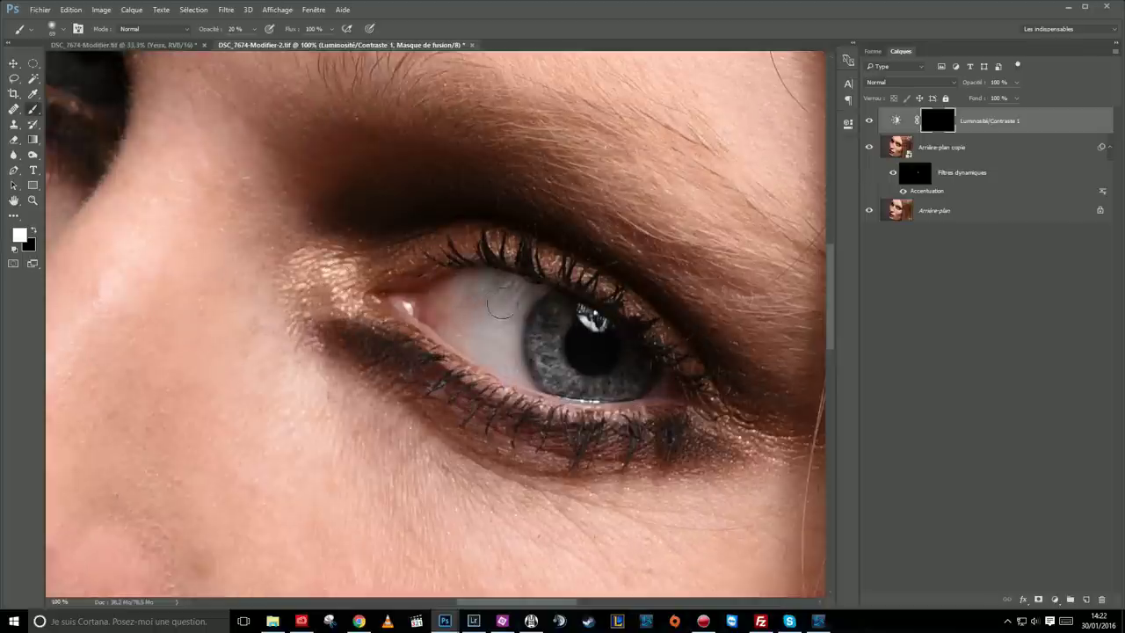
drag(515, 290, 470, 327)
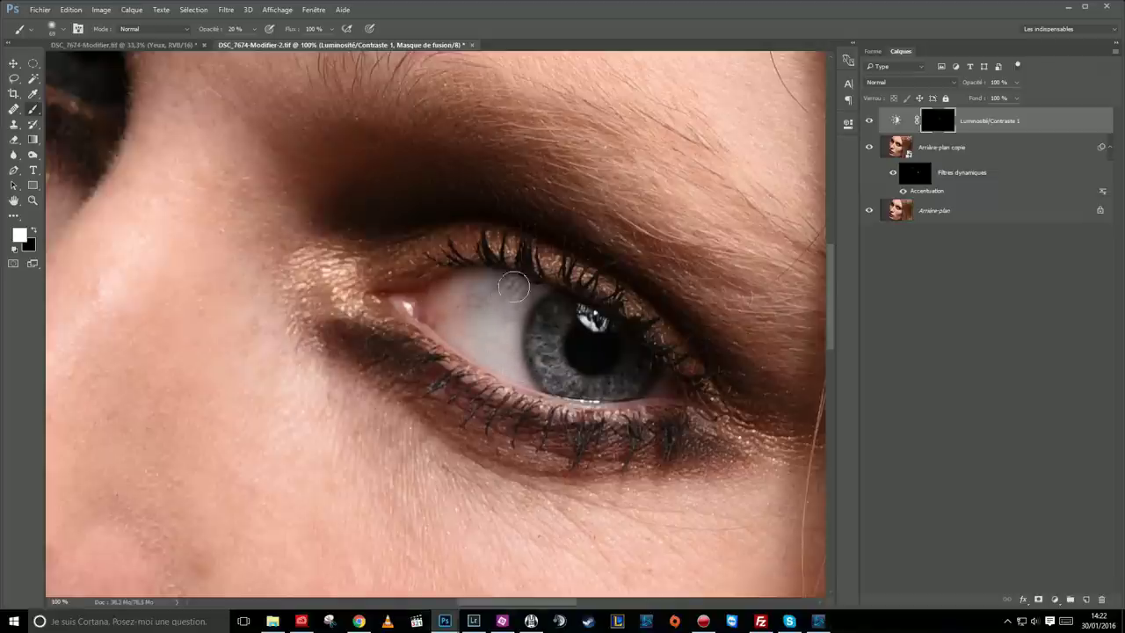
drag(490, 288, 519, 374)
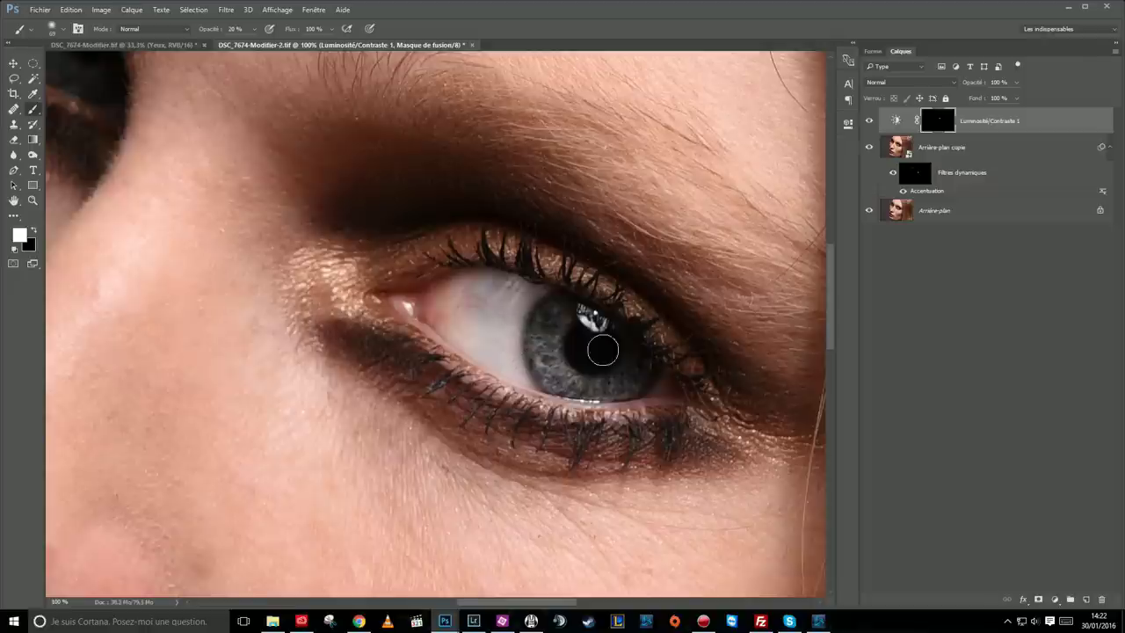
mouse_move(598, 314)
mouse_down()
mouse_move(577, 320)
mouse_move(588, 314)
mouse_up()
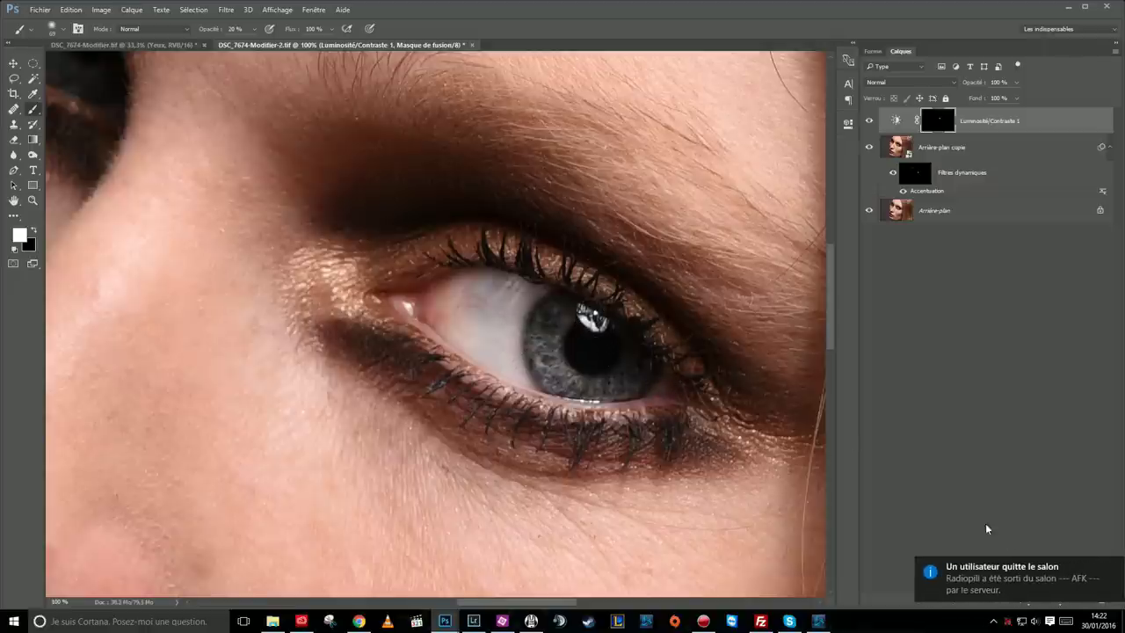
mouse_move(373, 302)
mouse_down()
mouse_move(456, 333)
mouse_move(432, 294)
mouse_move(437, 254)
mouse_move(478, 336)
mouse_up()
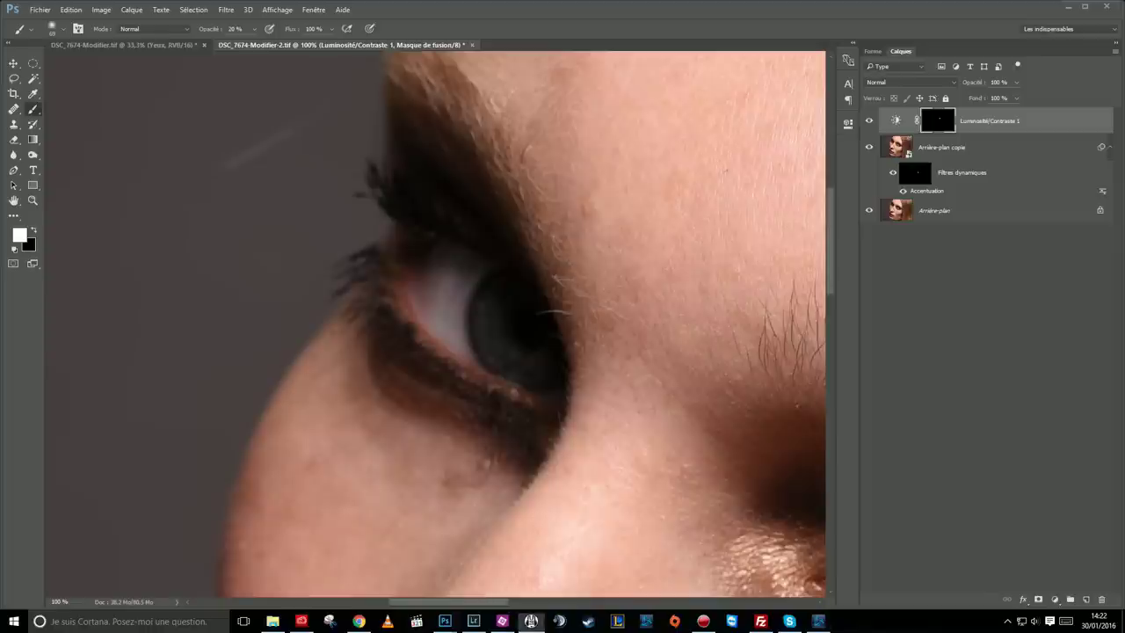
mouse_move(826, 470)
mouse_down()
mouse_move(580, 373)
mouse_move(370, 225)
mouse_up()
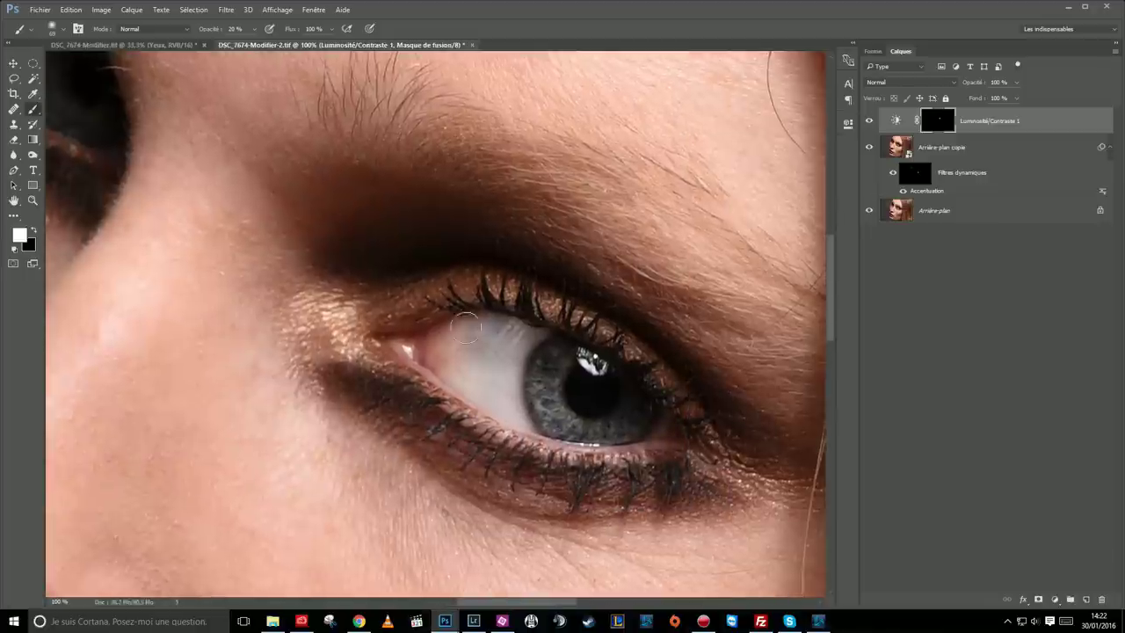
drag(475, 367, 510, 329)
- Toggle the layer's visibility to compare before and after, then lighten the iris through the mask
click(868, 121)
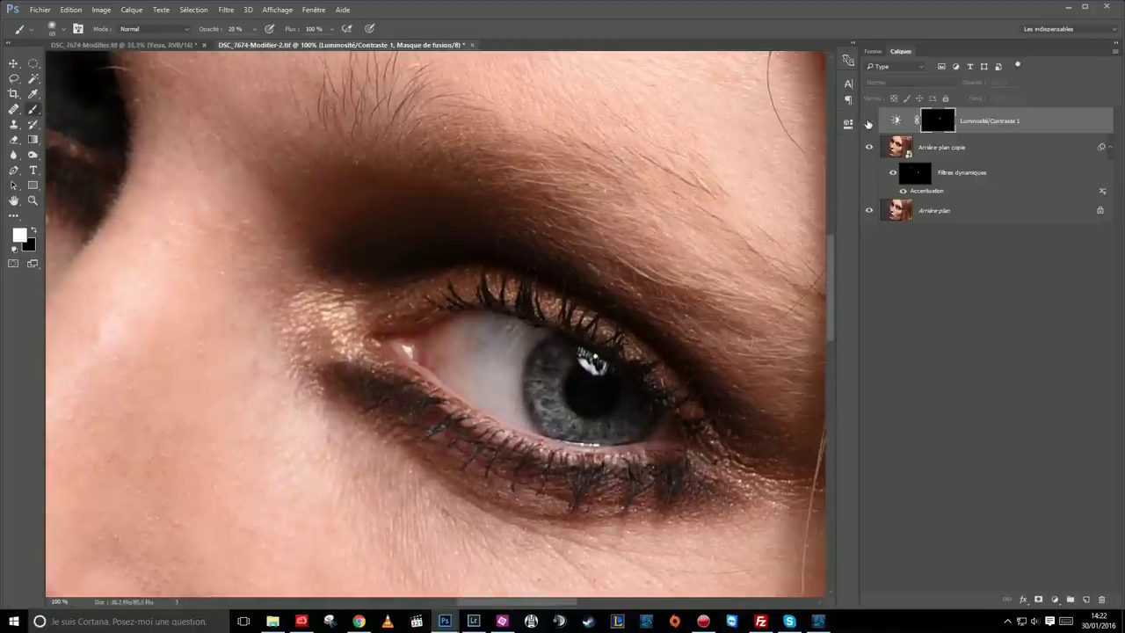
click(870, 122)
click(870, 122)
drag(566, 398, 557, 351)
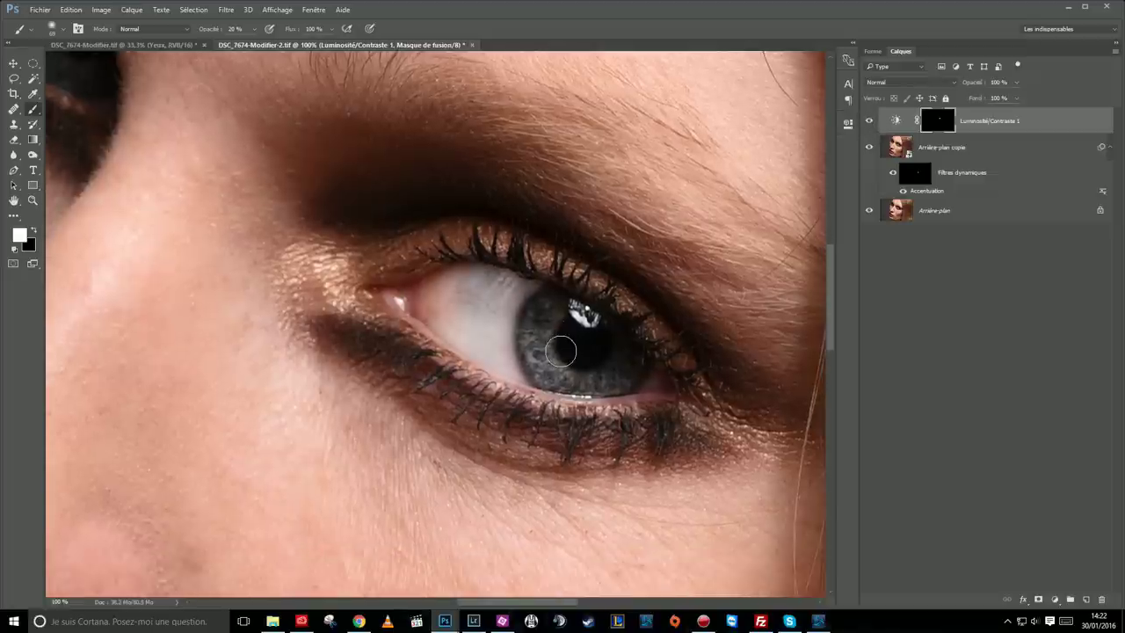
scroll(557, 350, down, 1)
scroll(558, 351, down, 1)
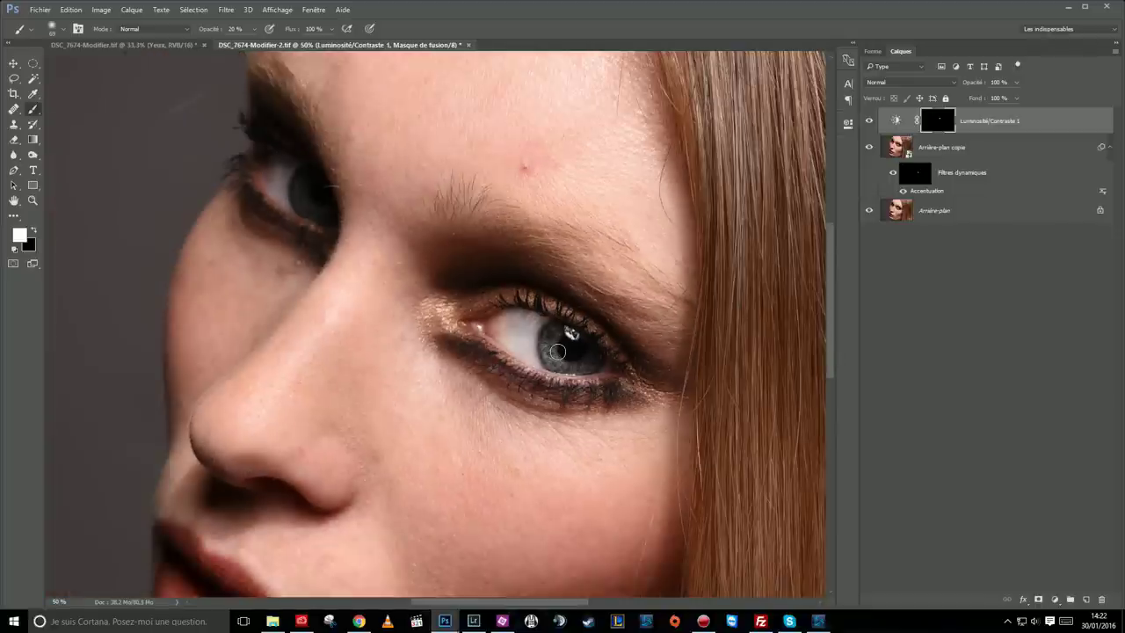
drag(569, 334, 527, 379)
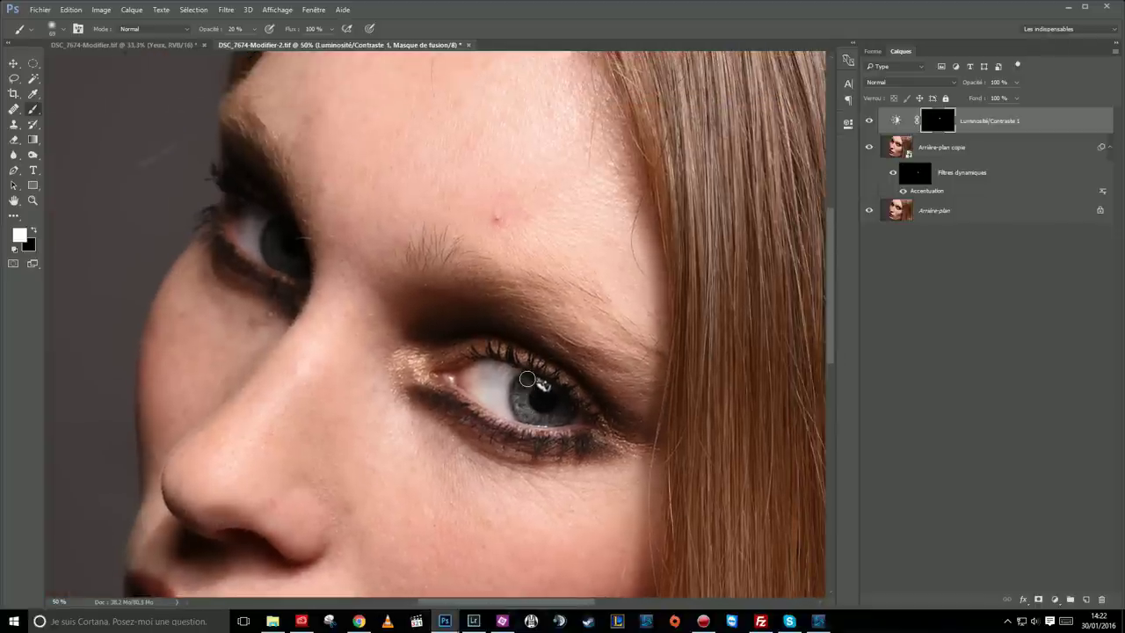
scroll(568, 410, down, 2)
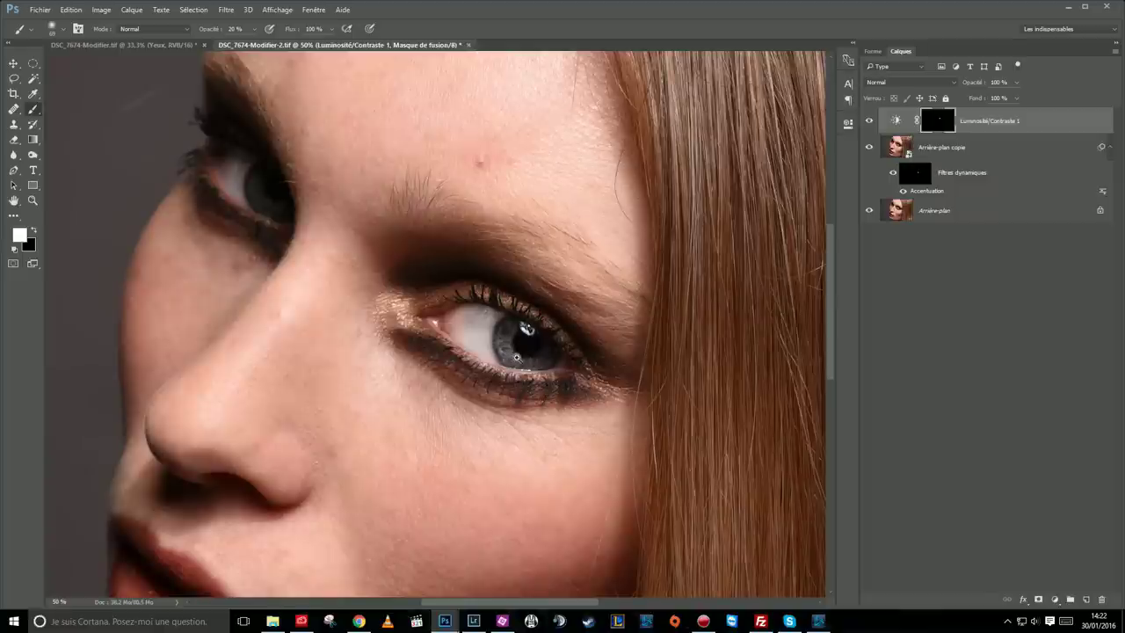
scroll(542, 352, up, 2)
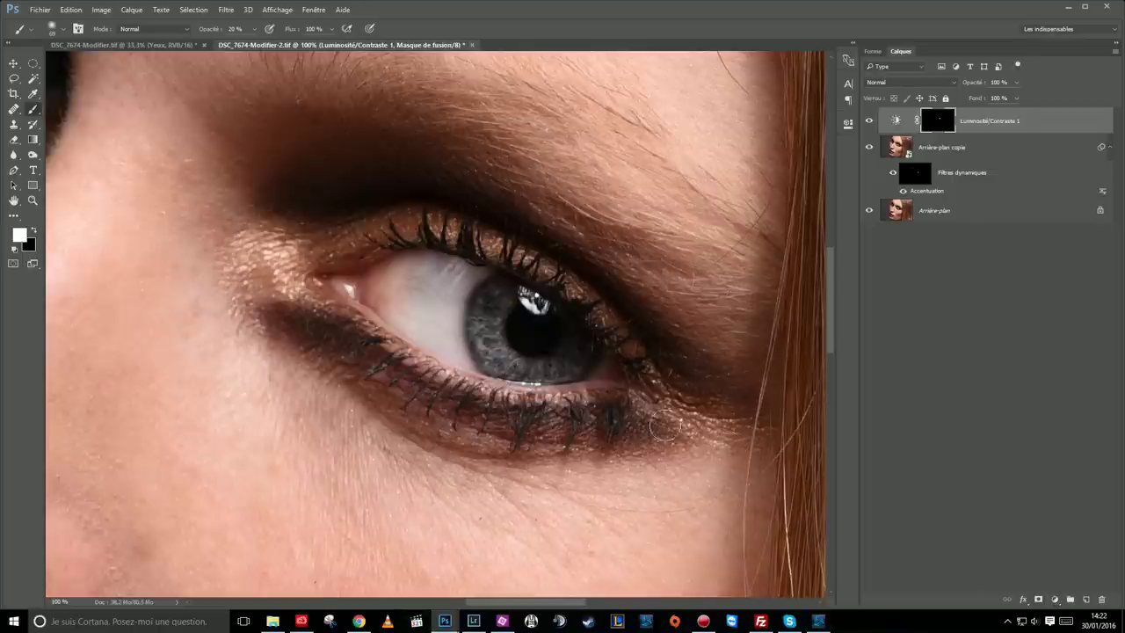
mouse_move(485, 328)
mouse_down()
mouse_move(498, 329)
mouse_move(502, 359)
mouse_move(573, 372)
mouse_up()
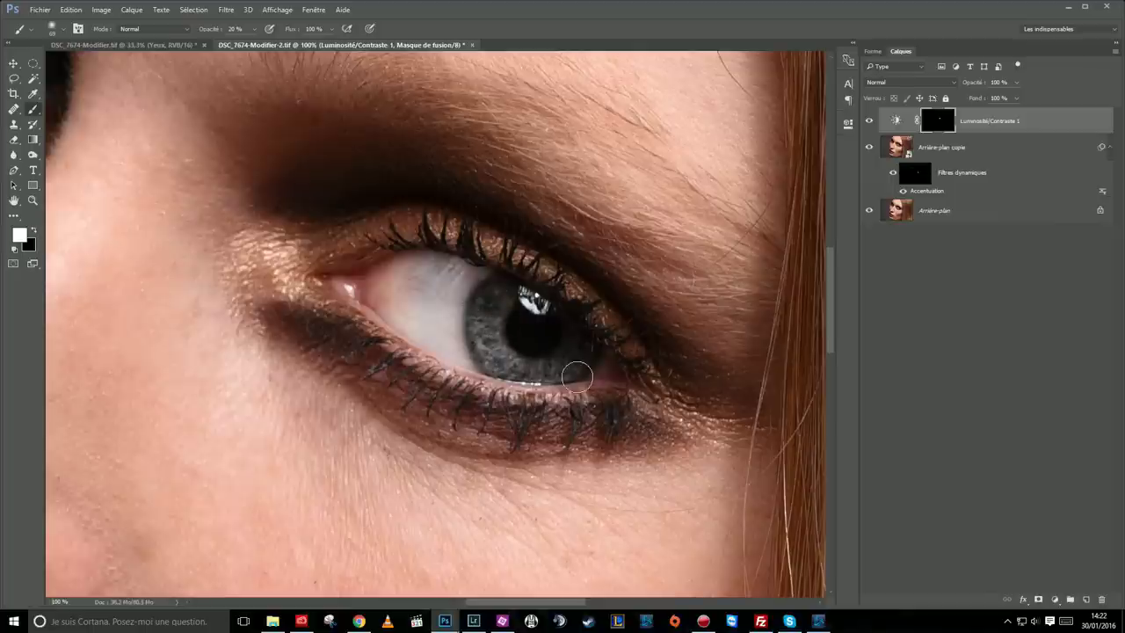
- Add Luminosité/Contraste 2 with brightness about 104 and lowered contrast, and invert its mask to black
click(1054, 600)
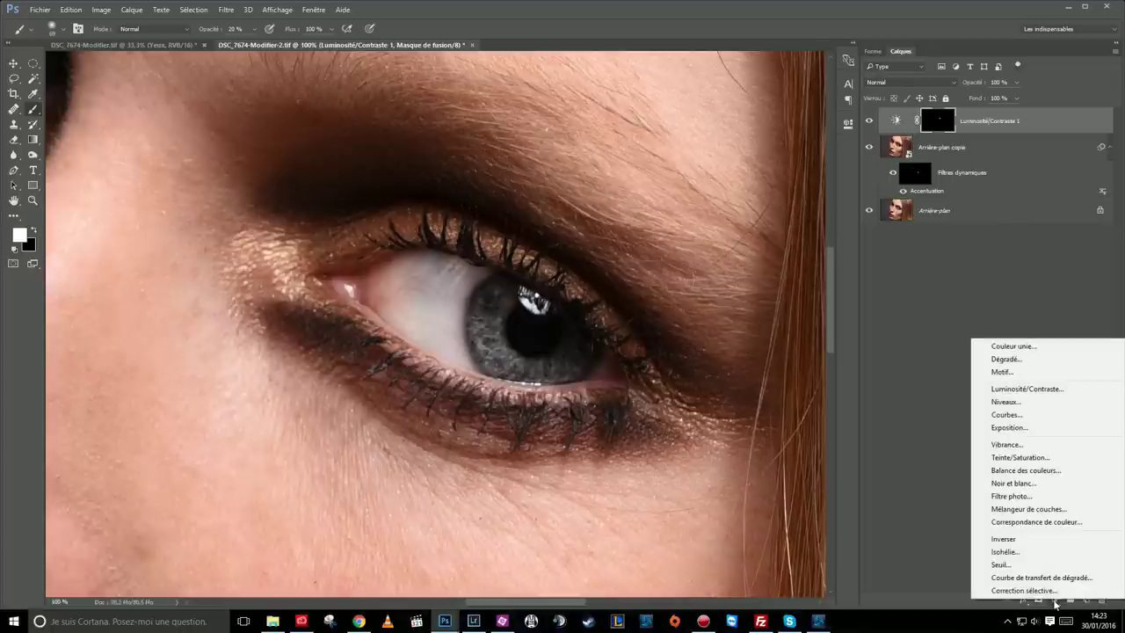
click(1033, 390)
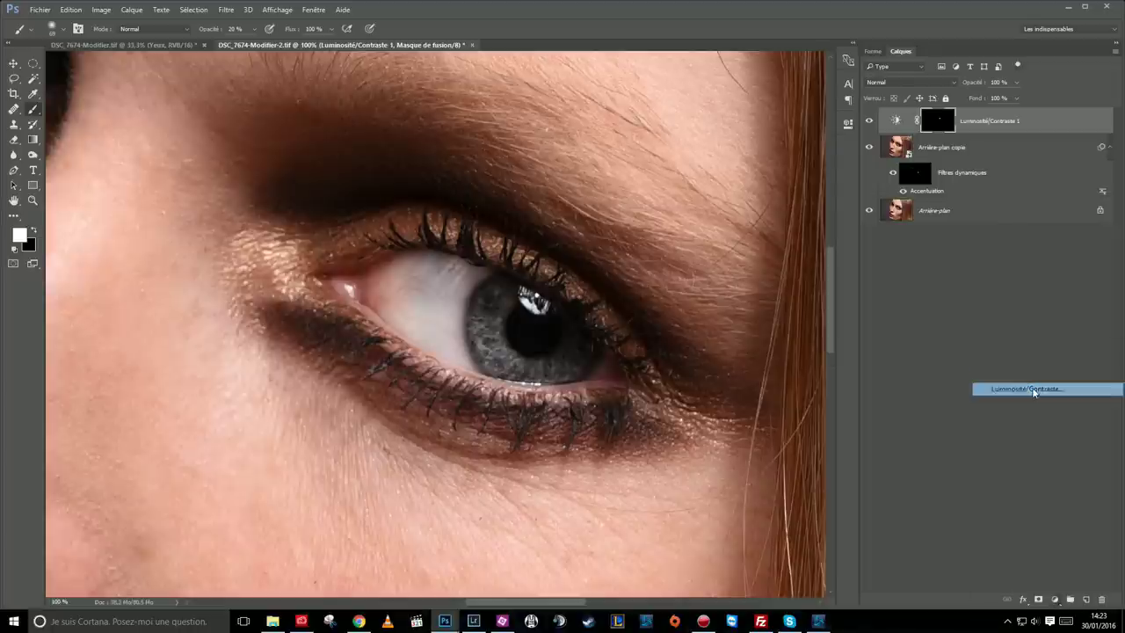
drag(720, 178, 778, 181)
mouse_move(715, 202)
mouse_down()
mouse_move(641, 201)
mouse_move(710, 201)
mouse_up()
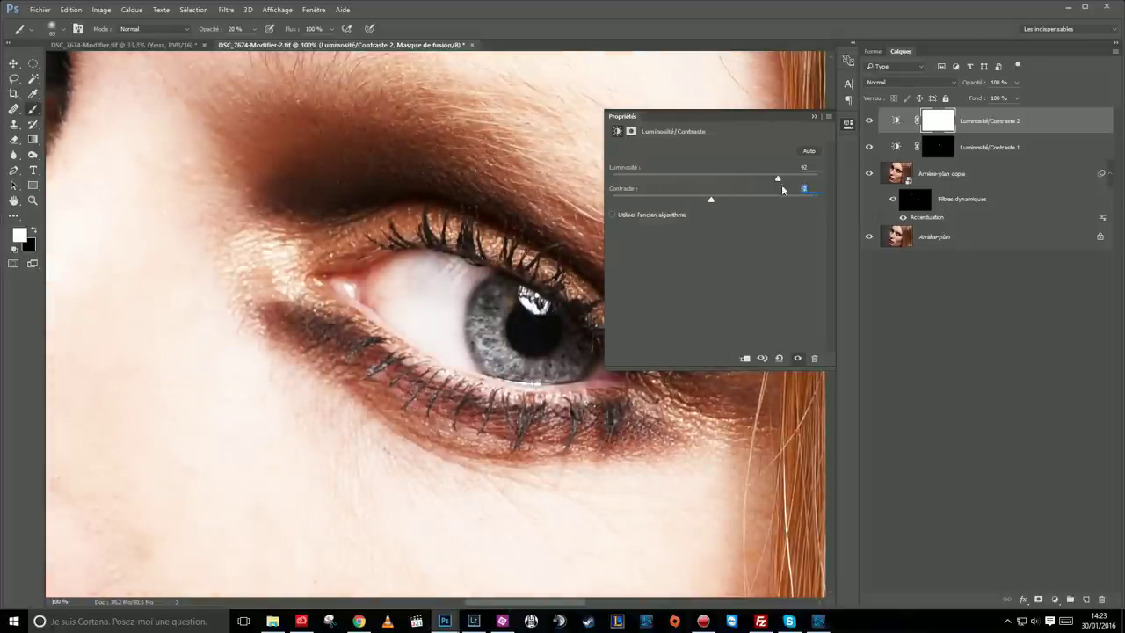
drag(781, 179, 787, 180)
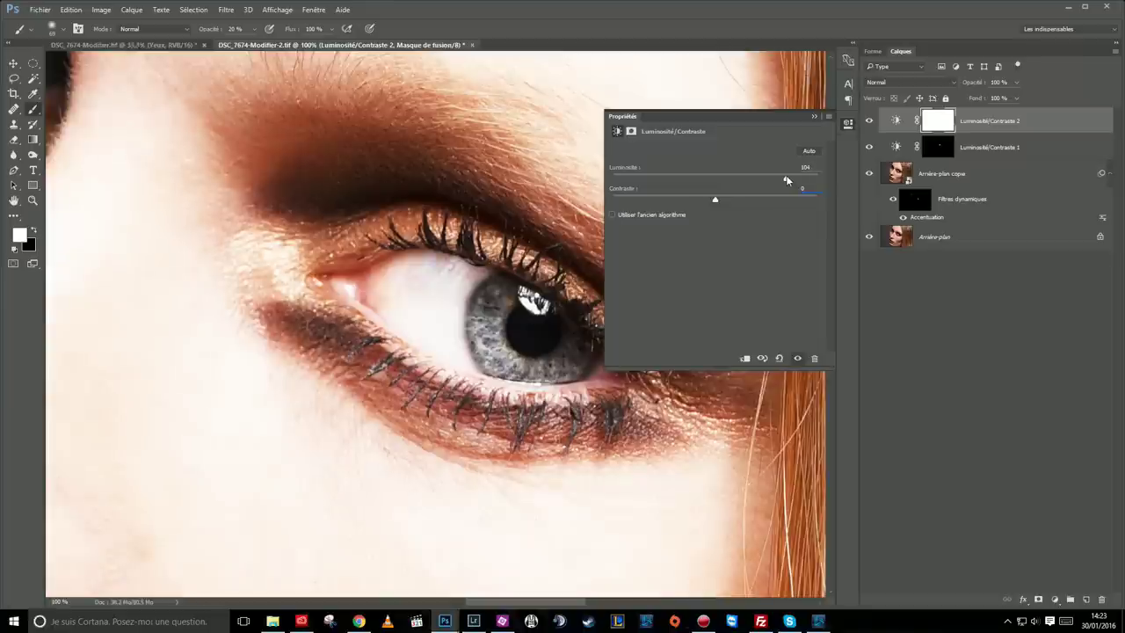
click(813, 116)
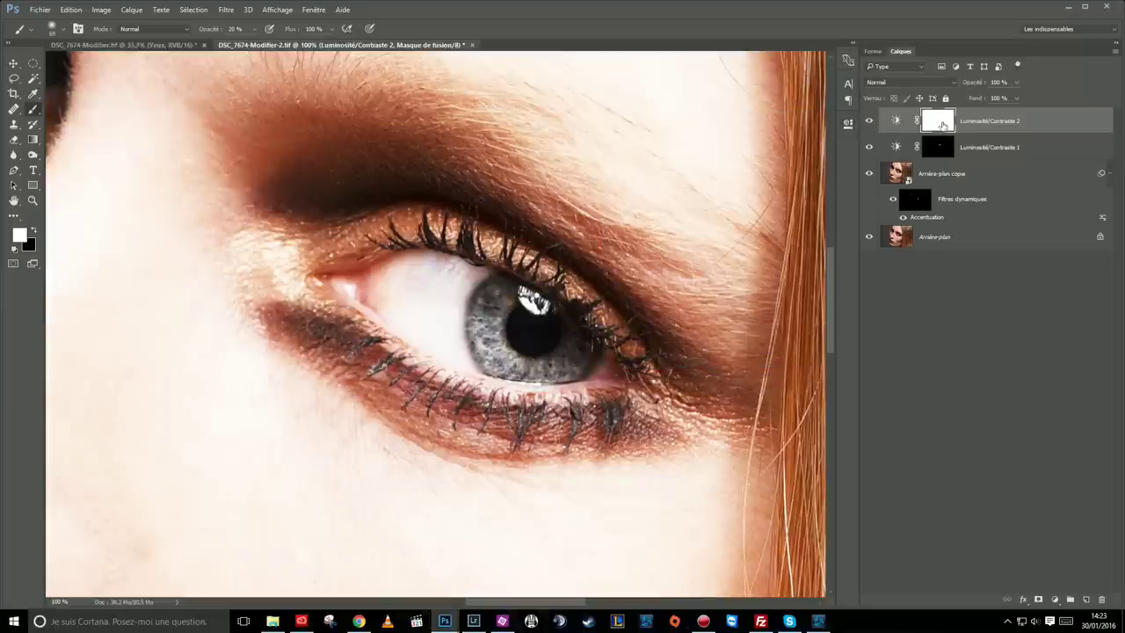
key(ctrl+i)
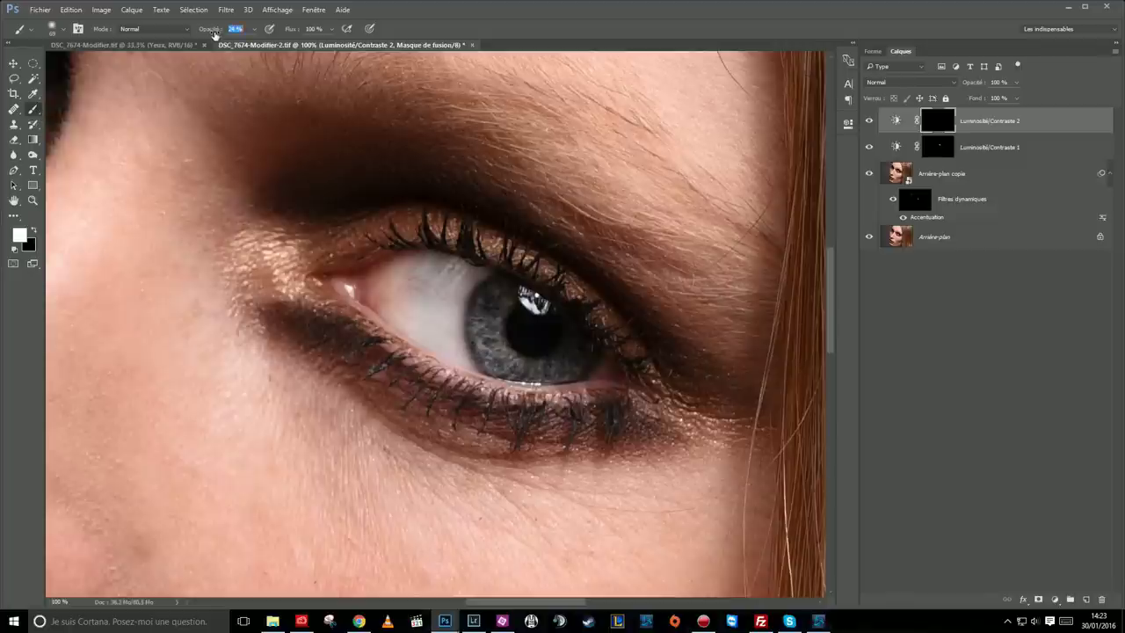
- Raise the brush opacity and resize the white brush to a small, soft tip for iris detail
drag(211, 32, 289, 35)
alt+right_click(438, 323)
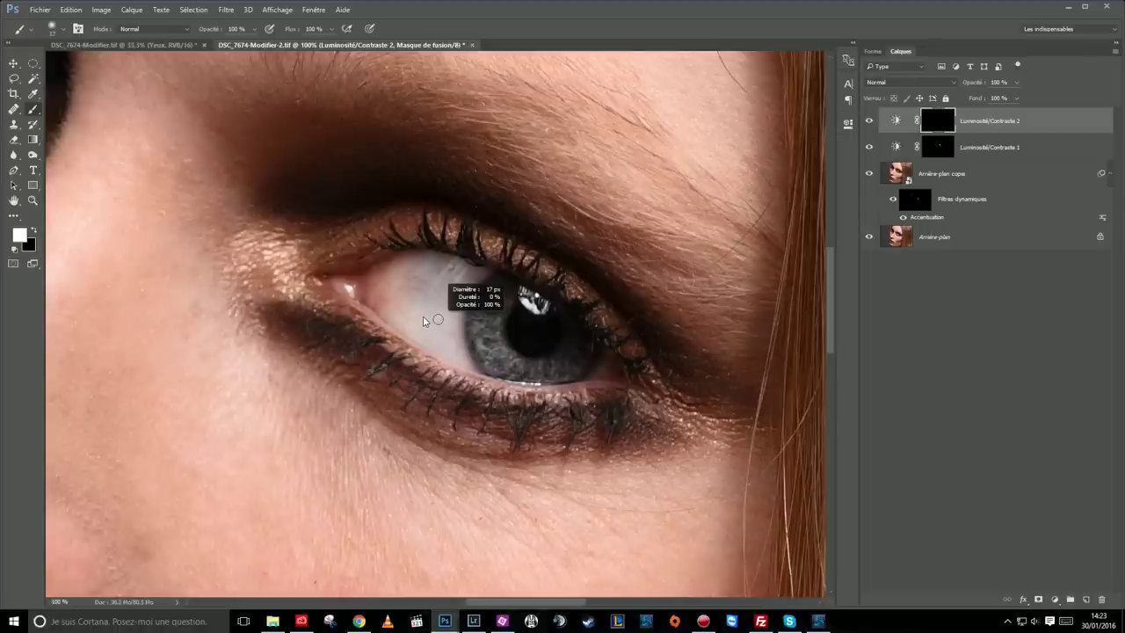
drag(425, 316, 423, 318)
drag(421, 322, 422, 321)
drag(422, 321, 446, 318)
drag(446, 252, 420, 229)
drag(425, 323, 427, 347)
drag(431, 232, 461, 358)
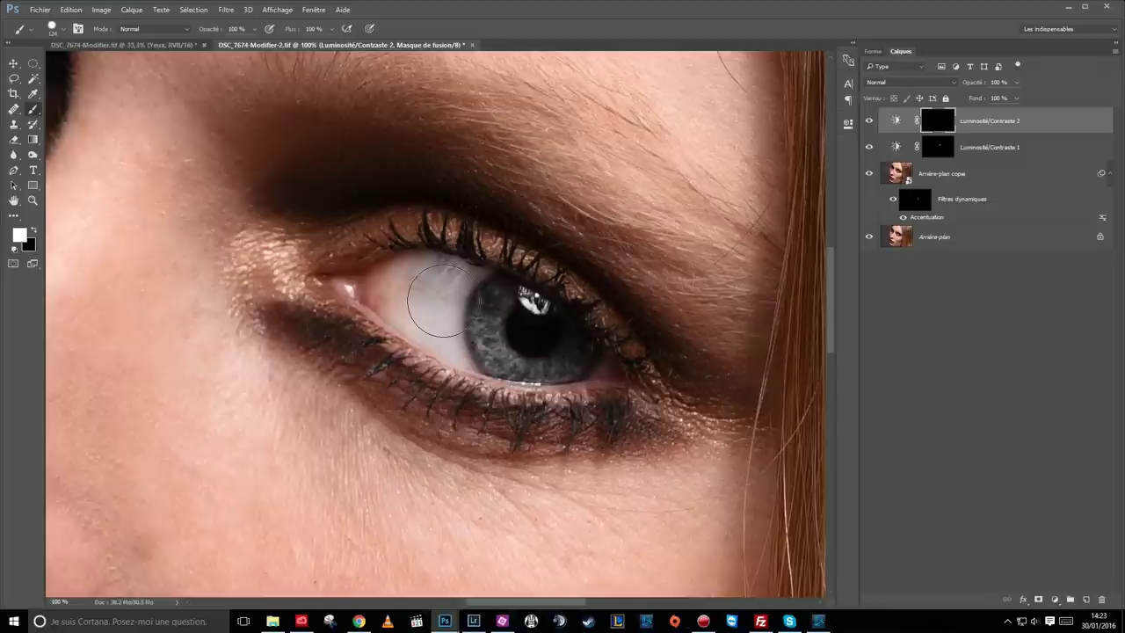
mouse_move(445, 300)
mouse_down()
mouse_move(409, 299)
mouse_move(414, 271)
mouse_move(411, 306)
mouse_up()
scroll(503, 310, up, 1)
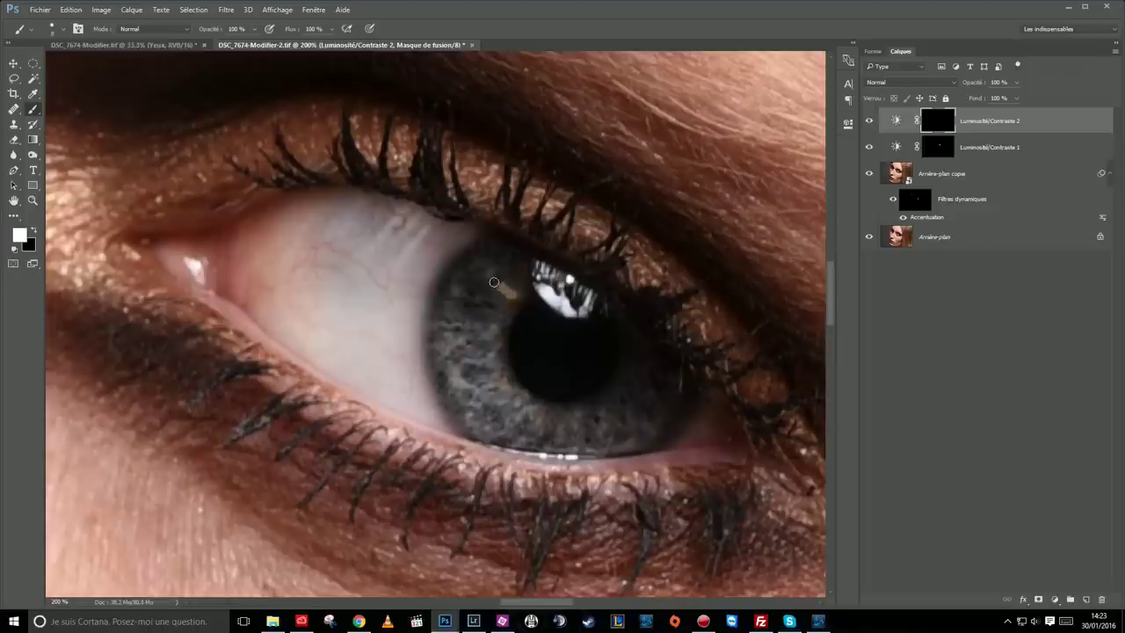
drag(488, 287, 491, 287)
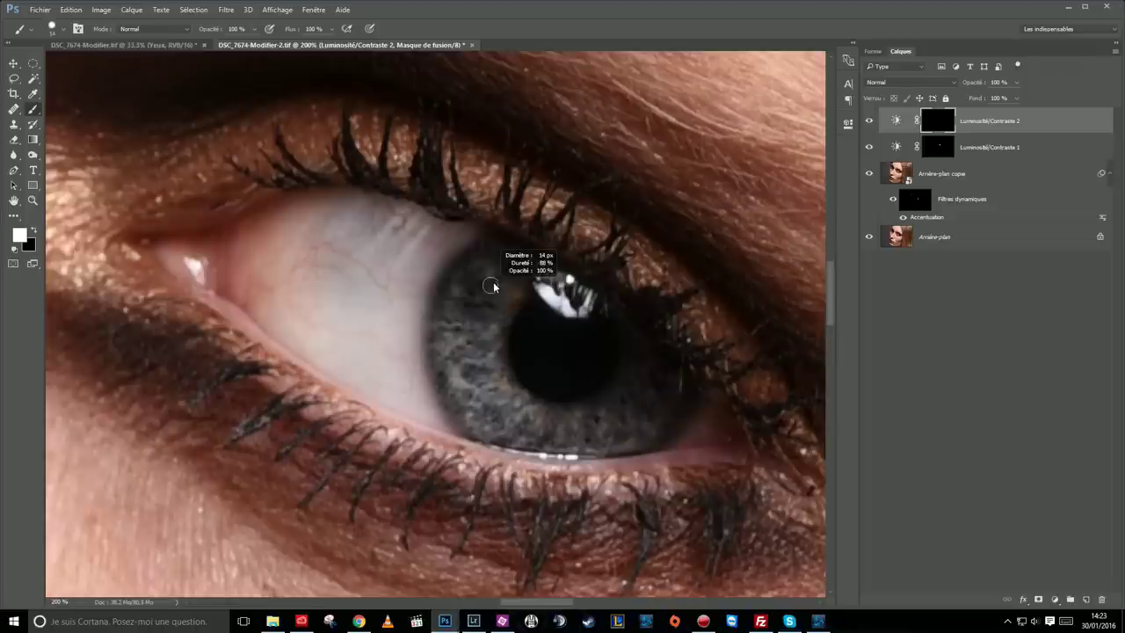
drag(492, 227, 487, 189)
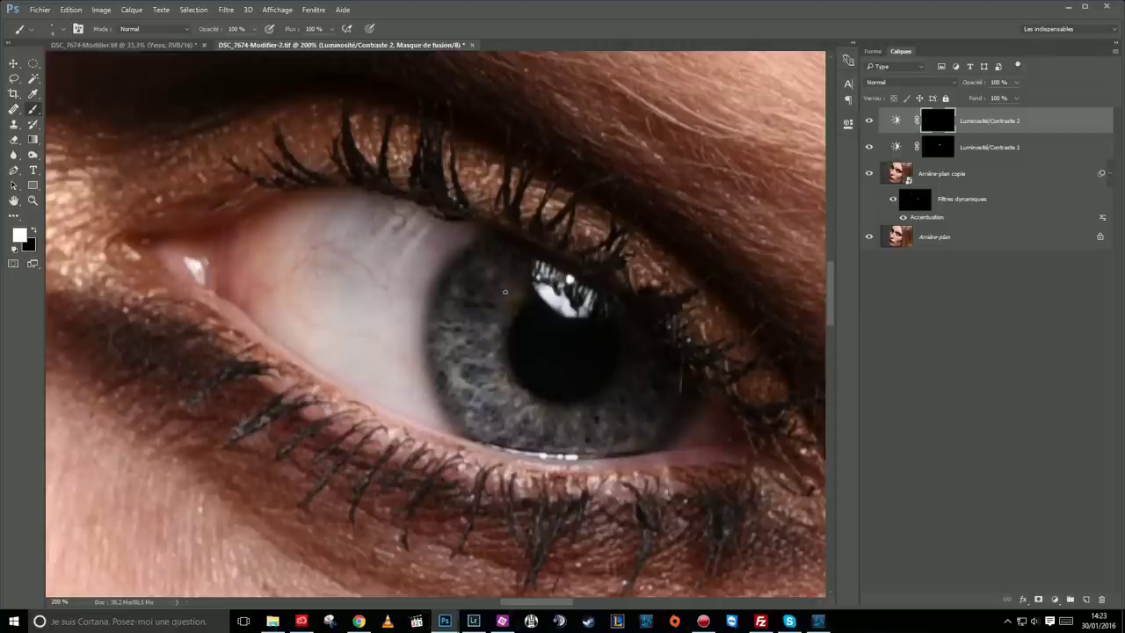
- Paint light radial streaks across the iris on the Luminosité/Contraste 2 mask
drag(506, 296, 476, 277)
mouse_move(504, 313)
mouse_down()
mouse_move(478, 303)
mouse_move(457, 348)
mouse_move(479, 405)
mouse_move(514, 426)
mouse_up()
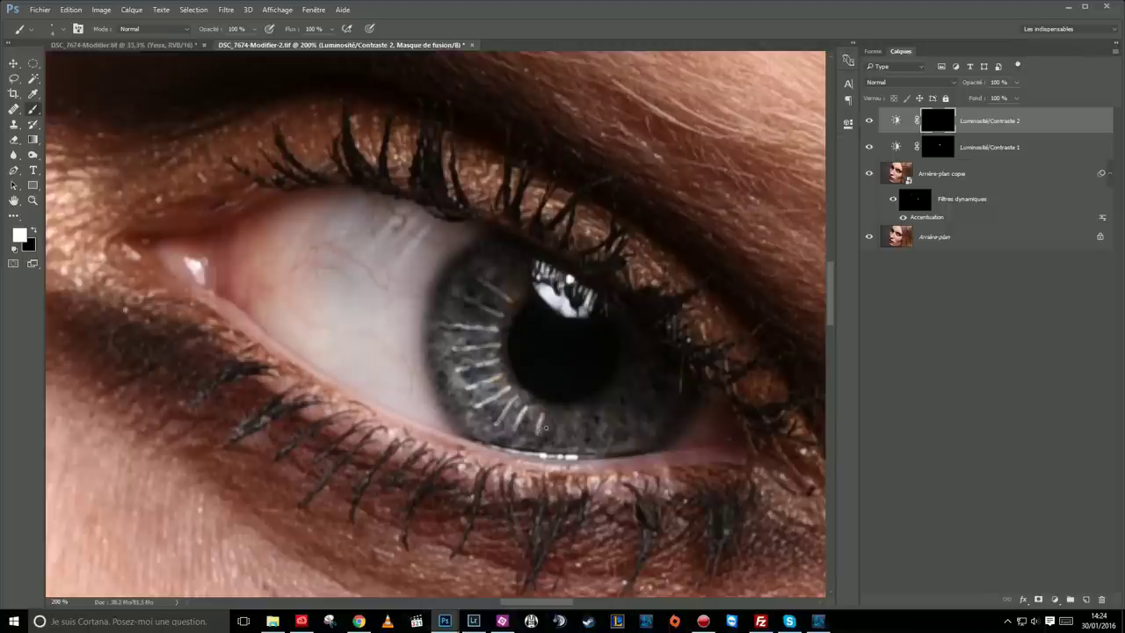
mouse_move(581, 419)
mouse_down()
mouse_move(574, 441)
mouse_move(627, 422)
mouse_up()
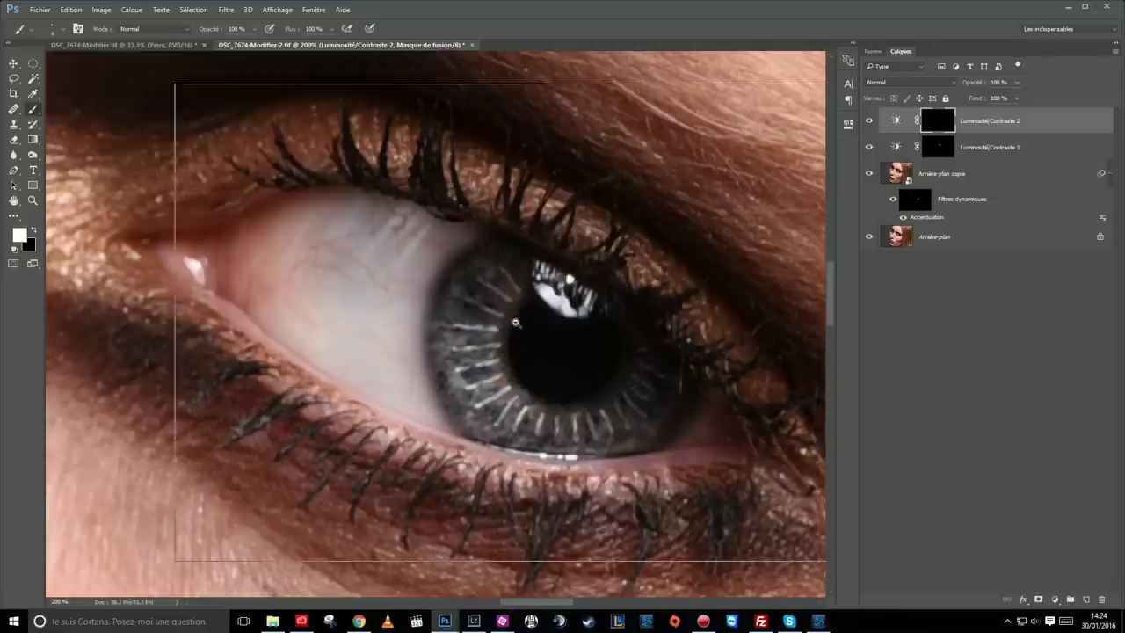
key(ctrl+minus)
key(ctrl+minus)
key(ctrl+minus)
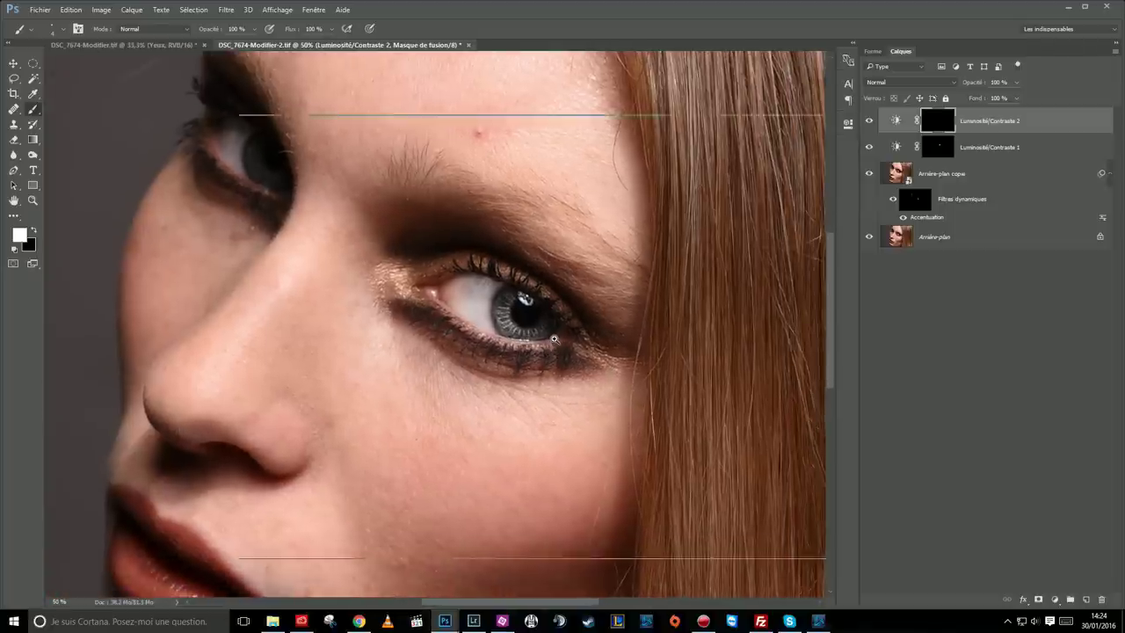
- Apply a small-radius Flou gaussien to the Luminosité/Contraste 2 mask to soften the streaks
scroll(558, 339, up, 1)
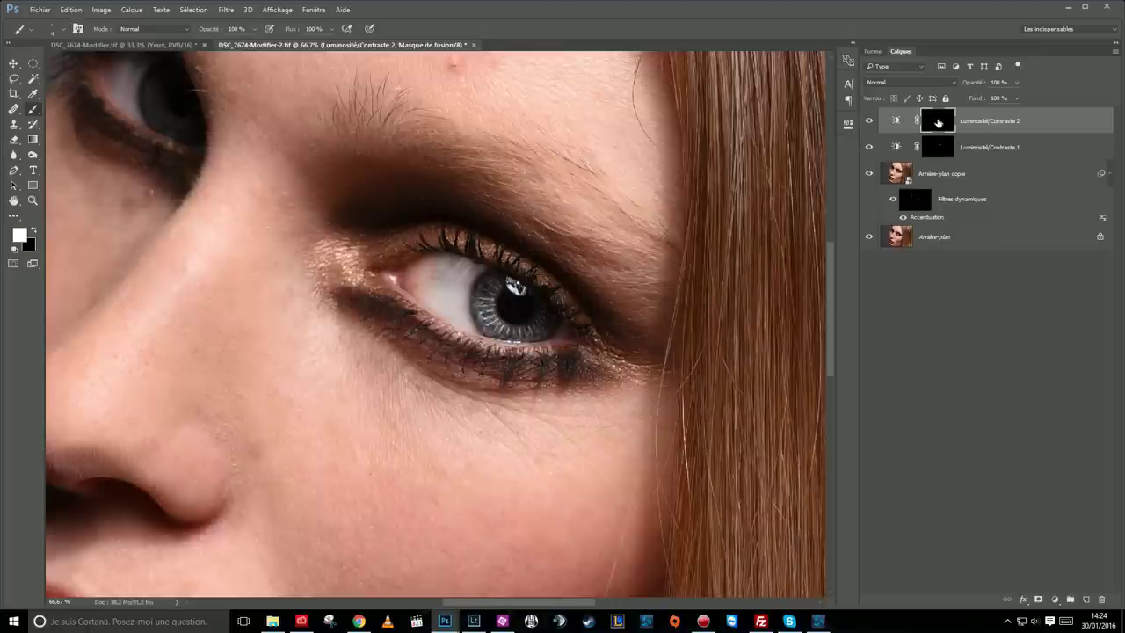
click(227, 9)
click(226, 10)
click(226, 9)
mouse_move(264, 173)
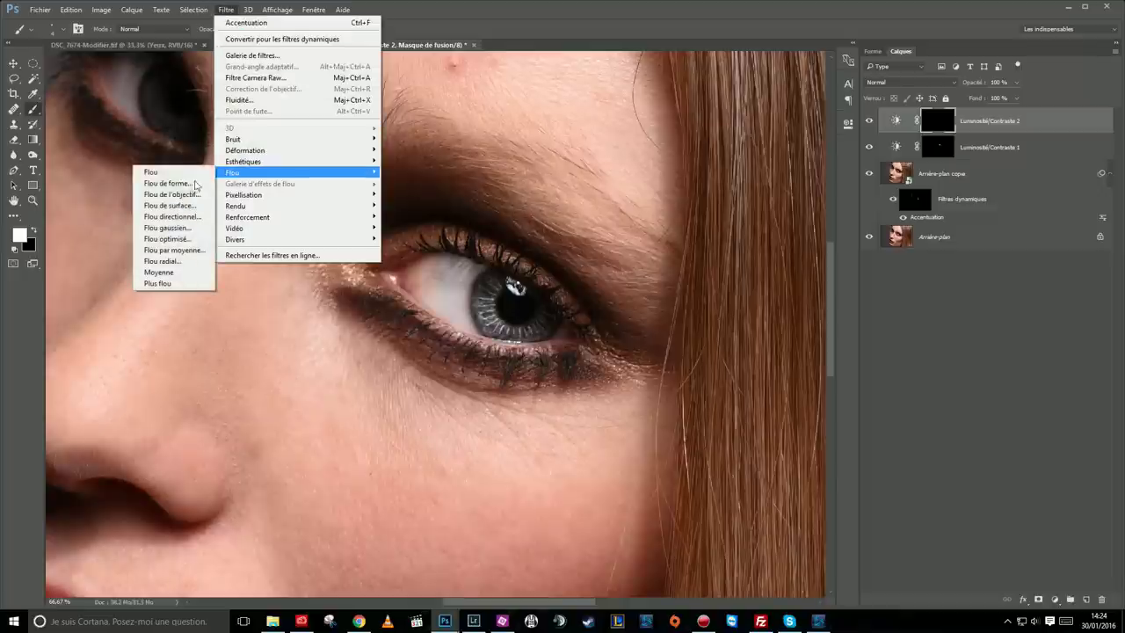
click(167, 227)
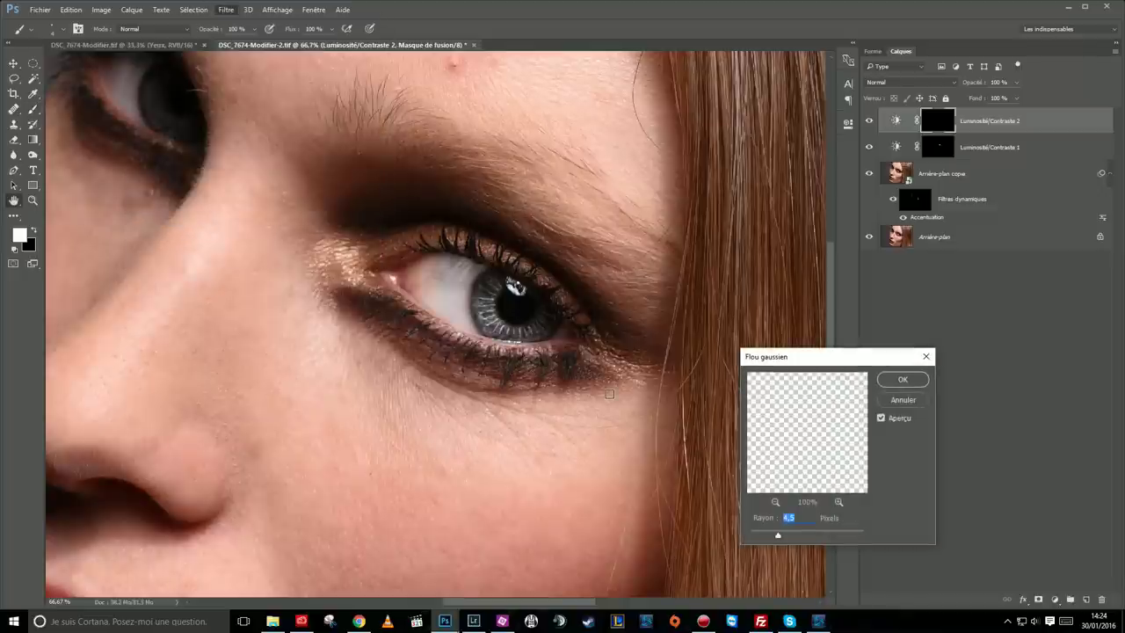
drag(776, 539, 761, 538)
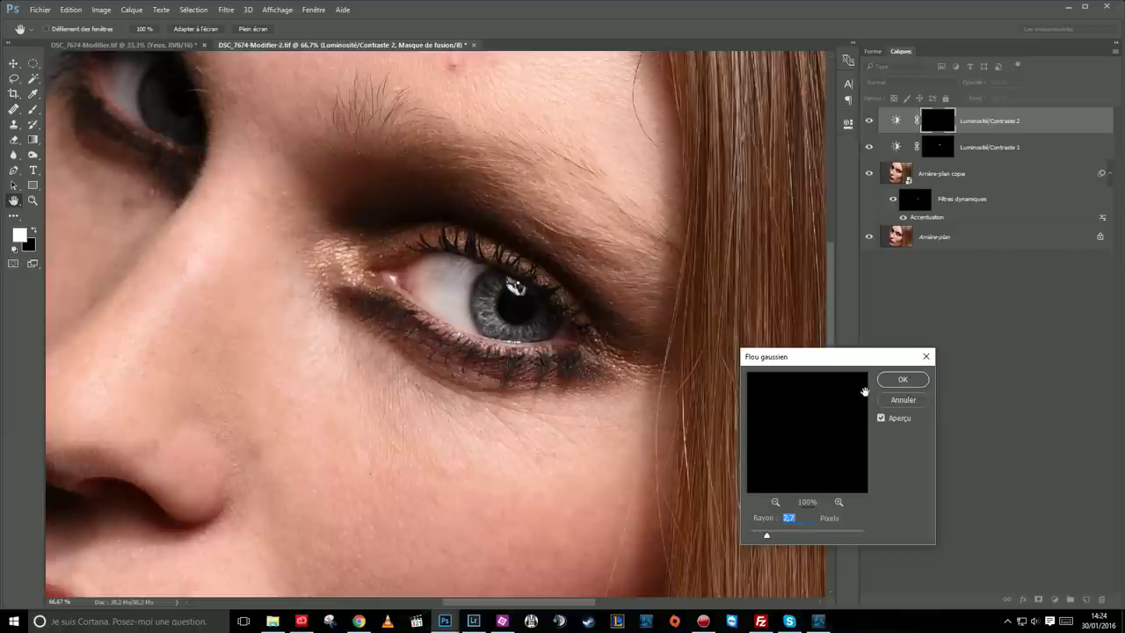
click(901, 383)
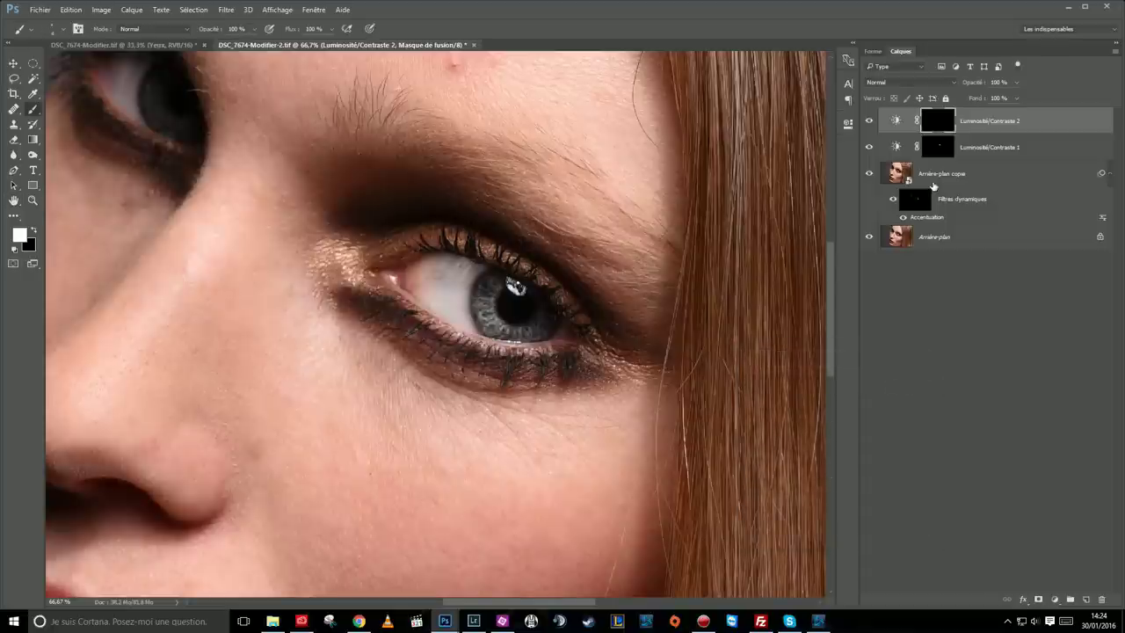
click(895, 86)
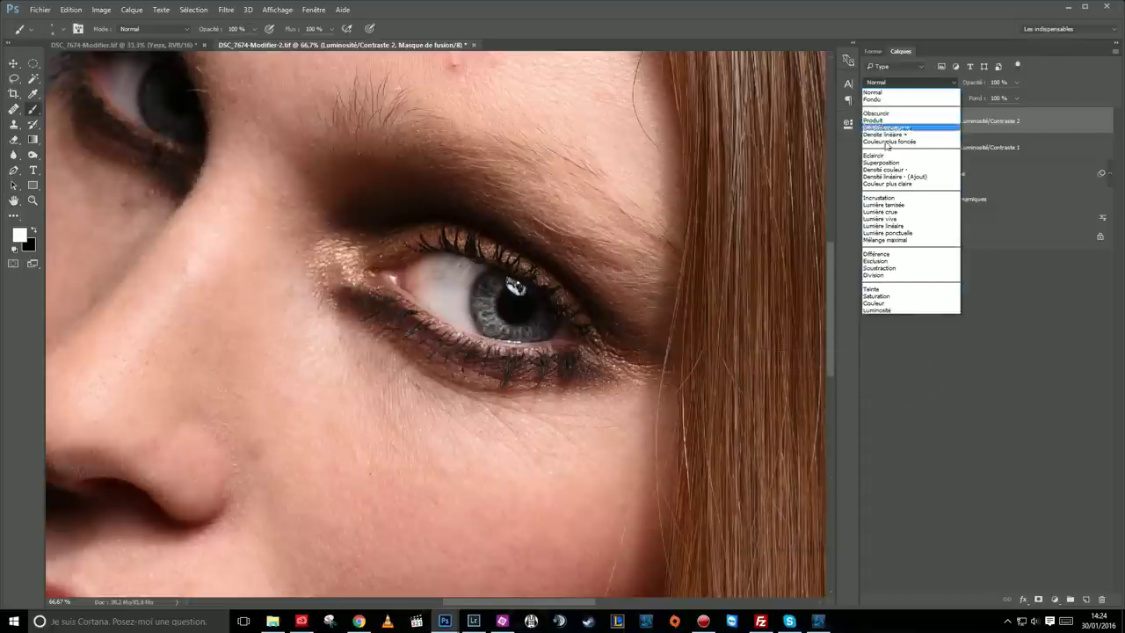
click(873, 200)
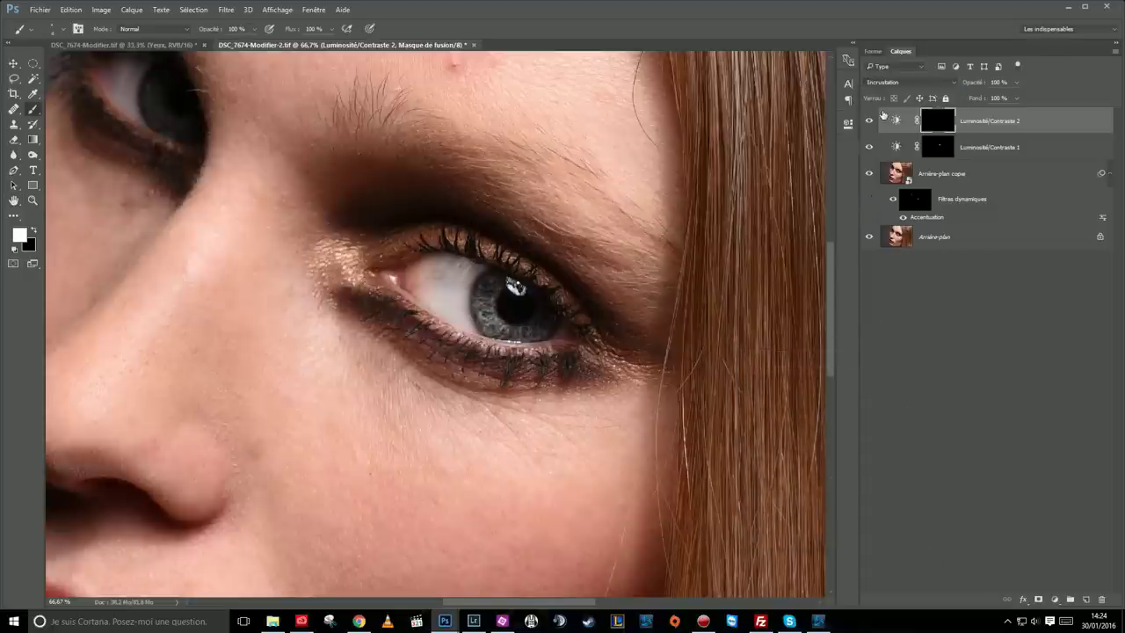
click(913, 86)
click(13, 64)
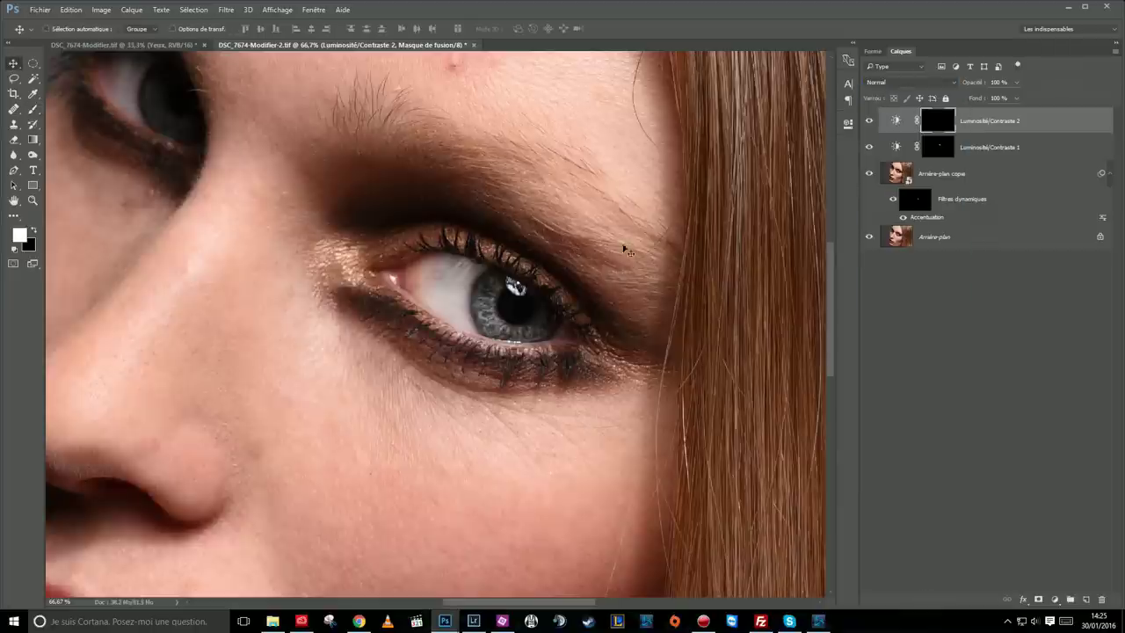
click(868, 122)
click(869, 121)
mouse_move(465, 255)
mouse_down()
mouse_move(476, 326)
mouse_move(508, 379)
mouse_move(497, 332)
mouse_up()
key(ctrl+minus)
key(ctrl+minus)
key(ctrl+plus)
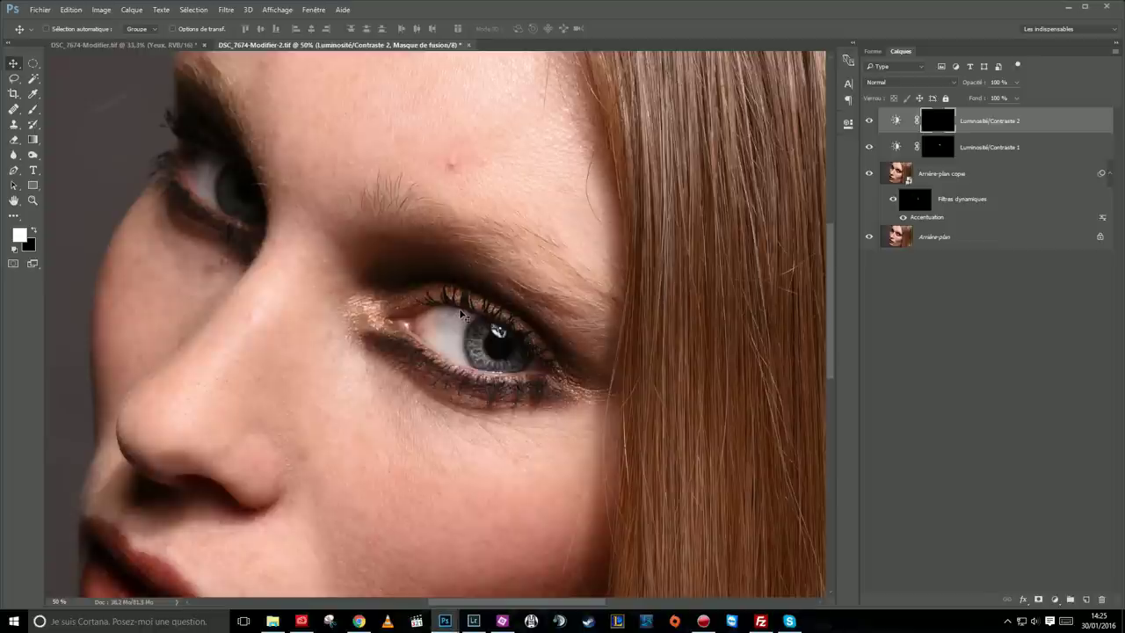
scroll(466, 333, down, 2)
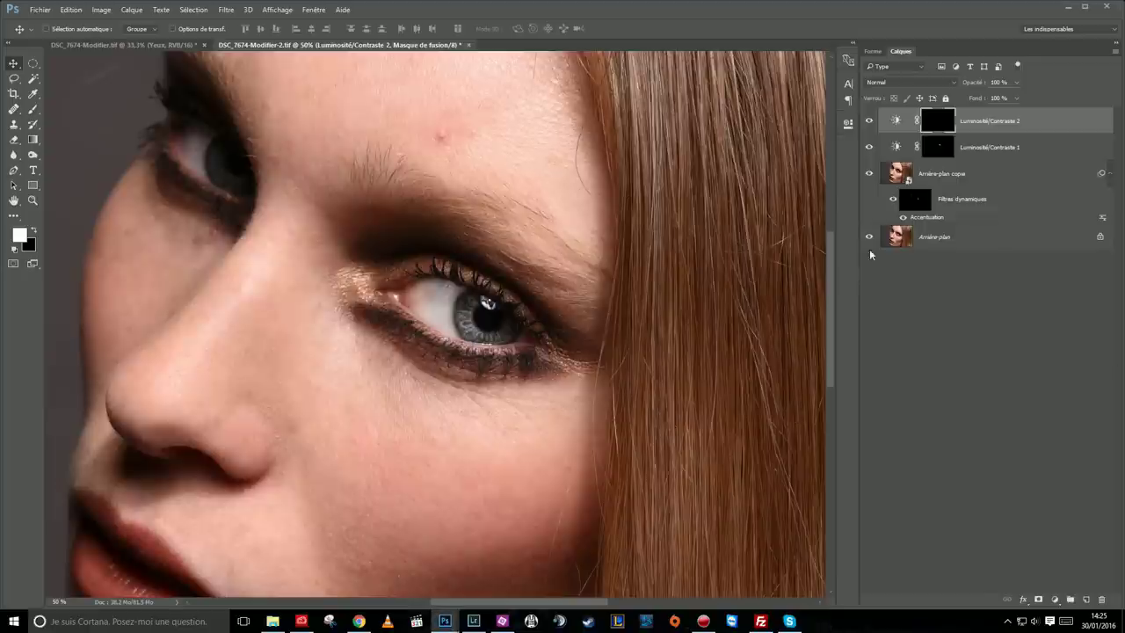
click(896, 122)
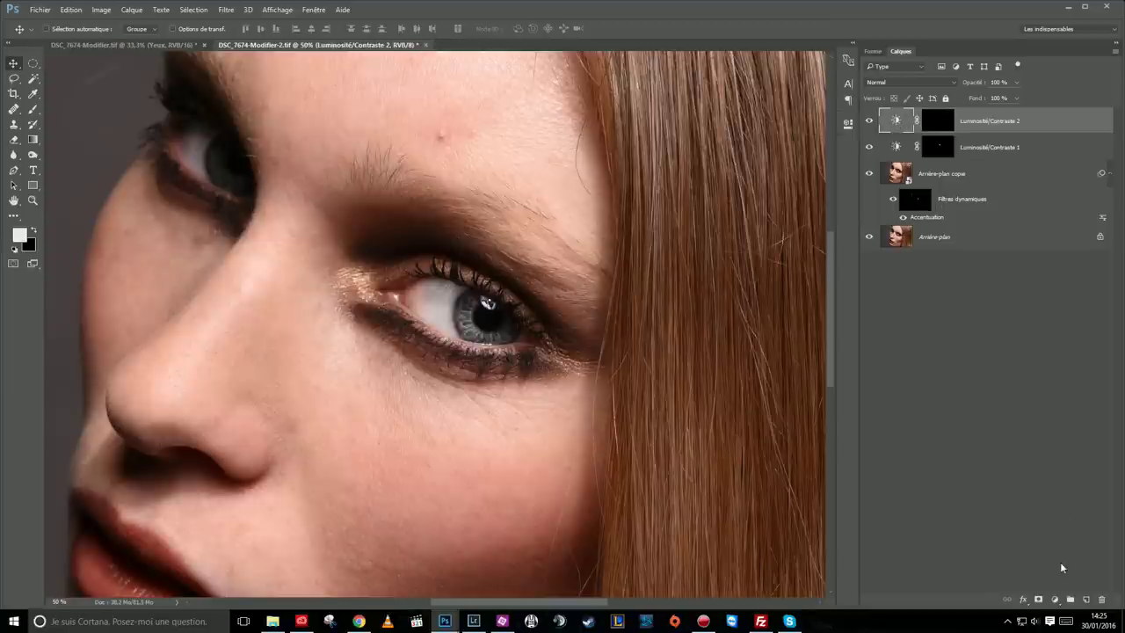
- Add Luminosité/Contraste 3 at Luminosité -150 and Contraste 100, and invert its mask to black
click(1055, 599)
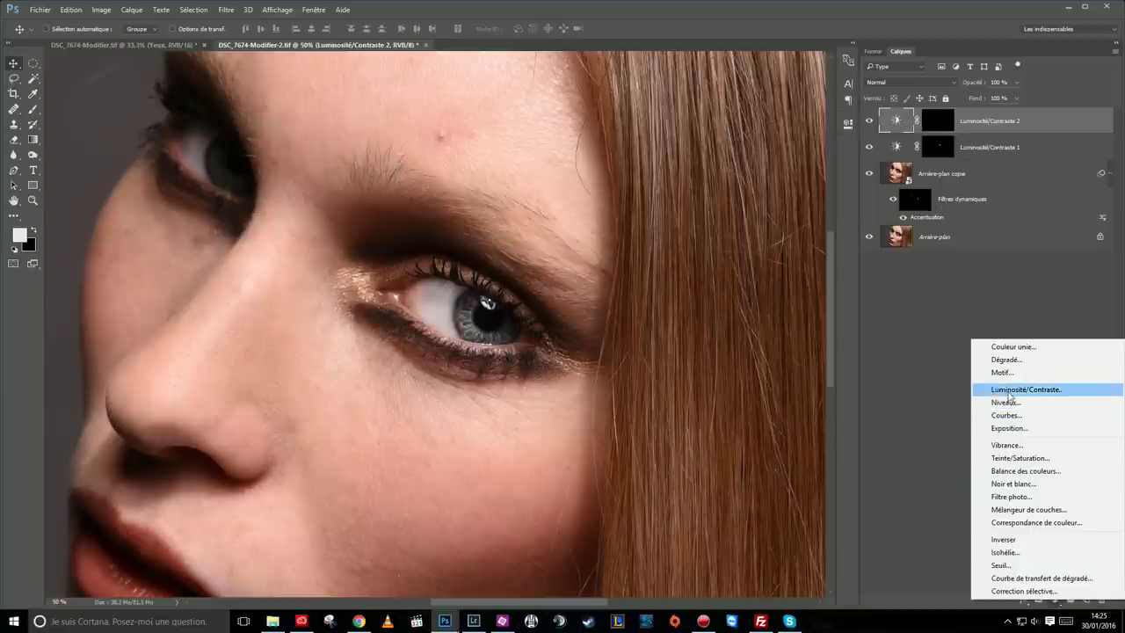
click(1003, 391)
drag(715, 180, 613, 179)
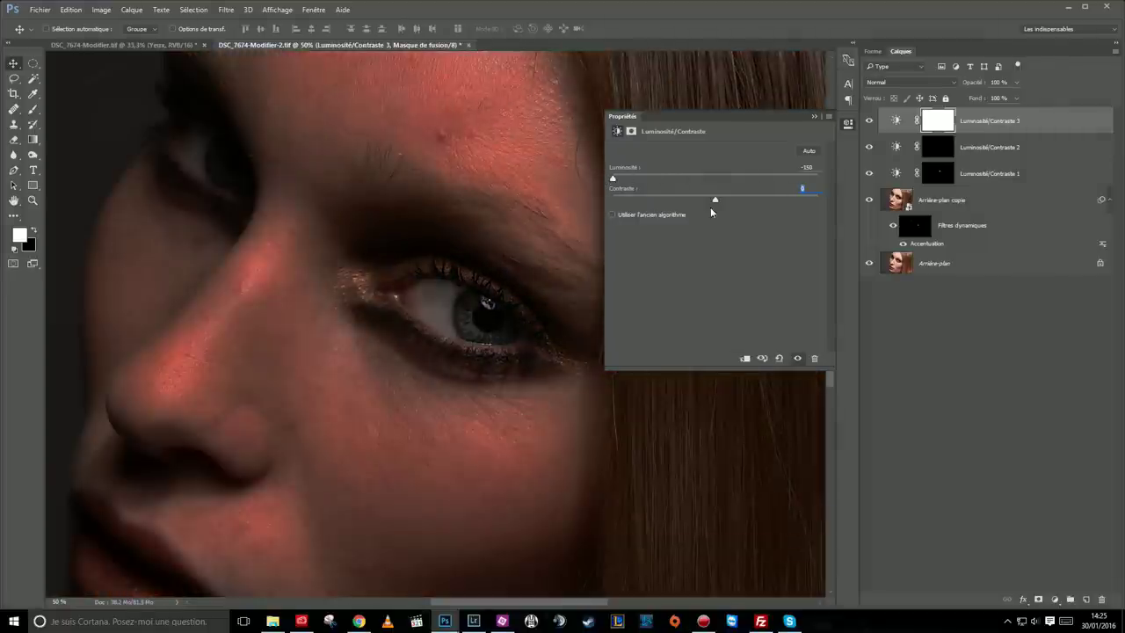
drag(761, 204, 826, 204)
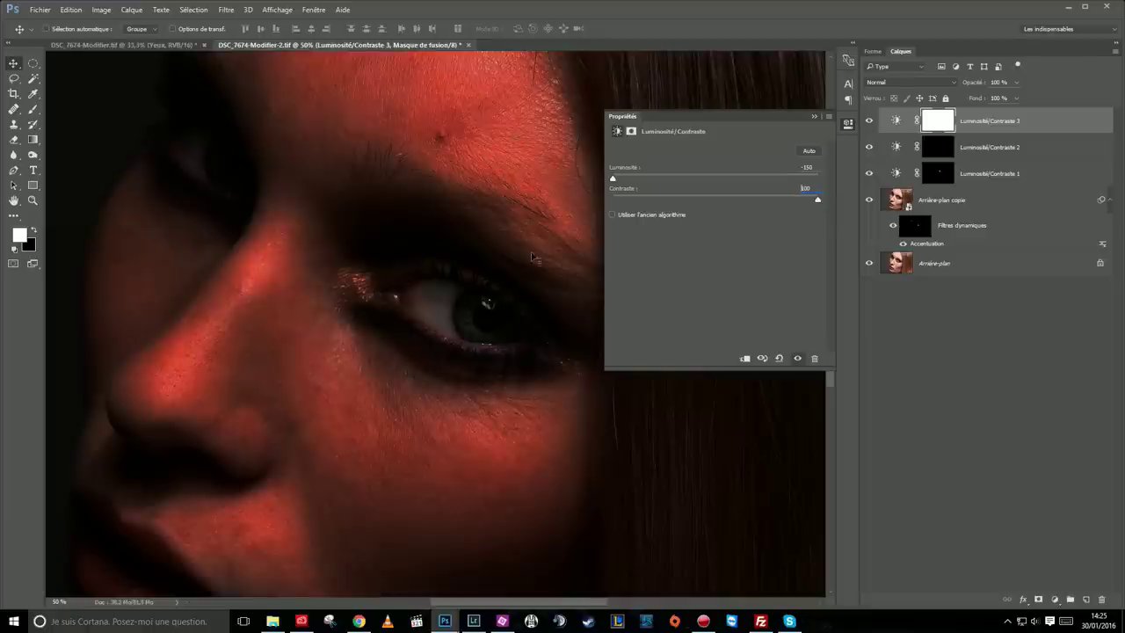
click(812, 116)
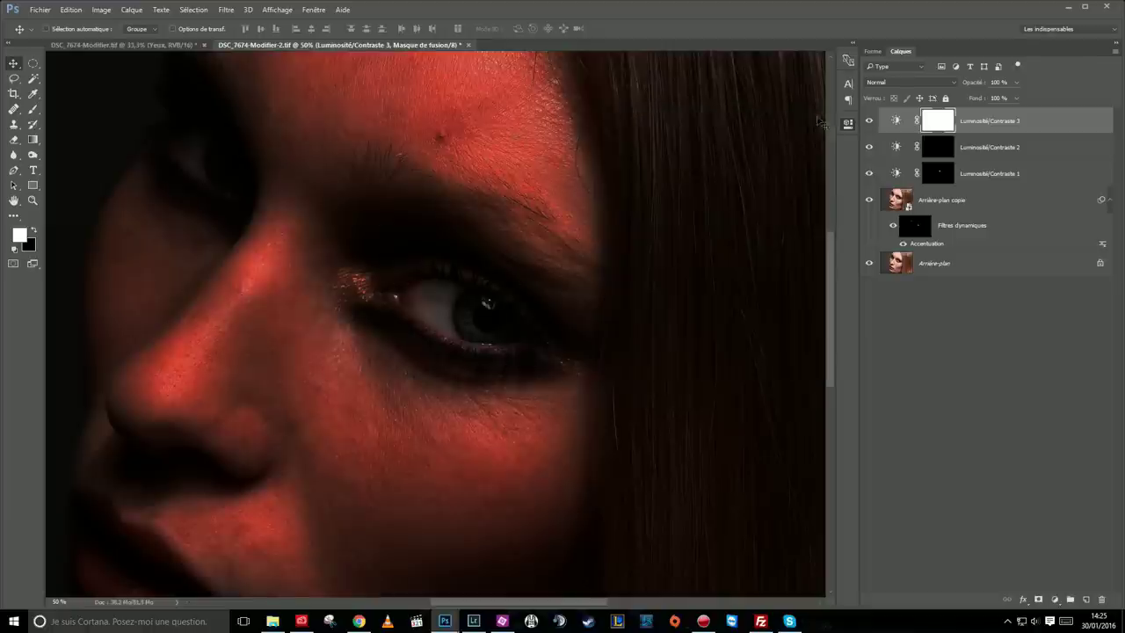
key(ctrl+i)
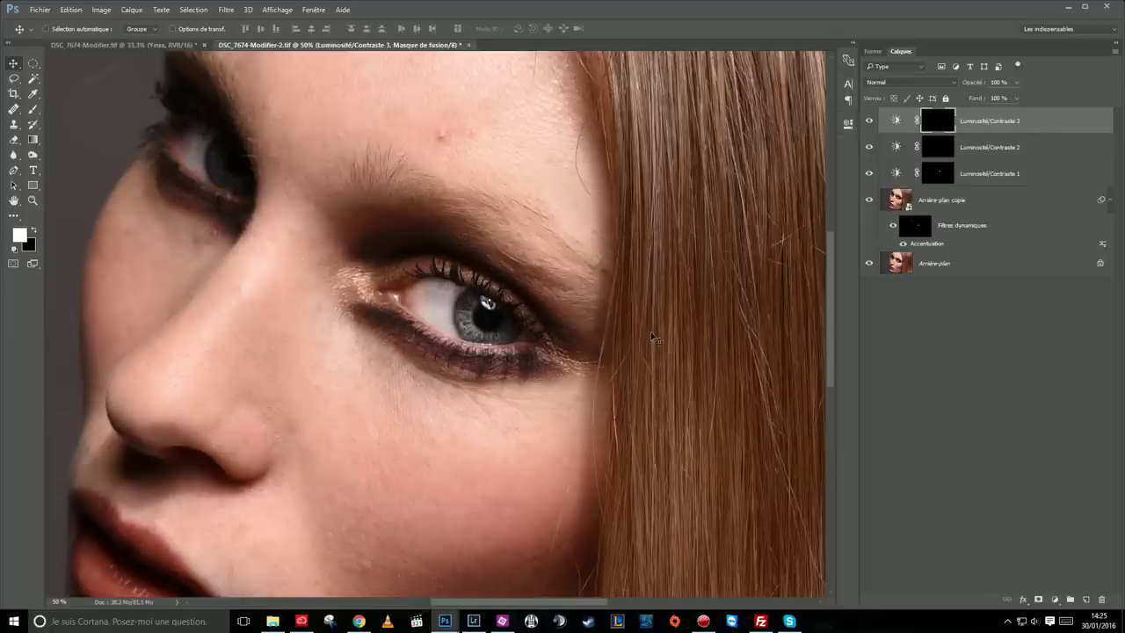
- Zoom in around the iris, then display the rulers with Ctrl+R
click(32, 66)
key(ctrl+plus)
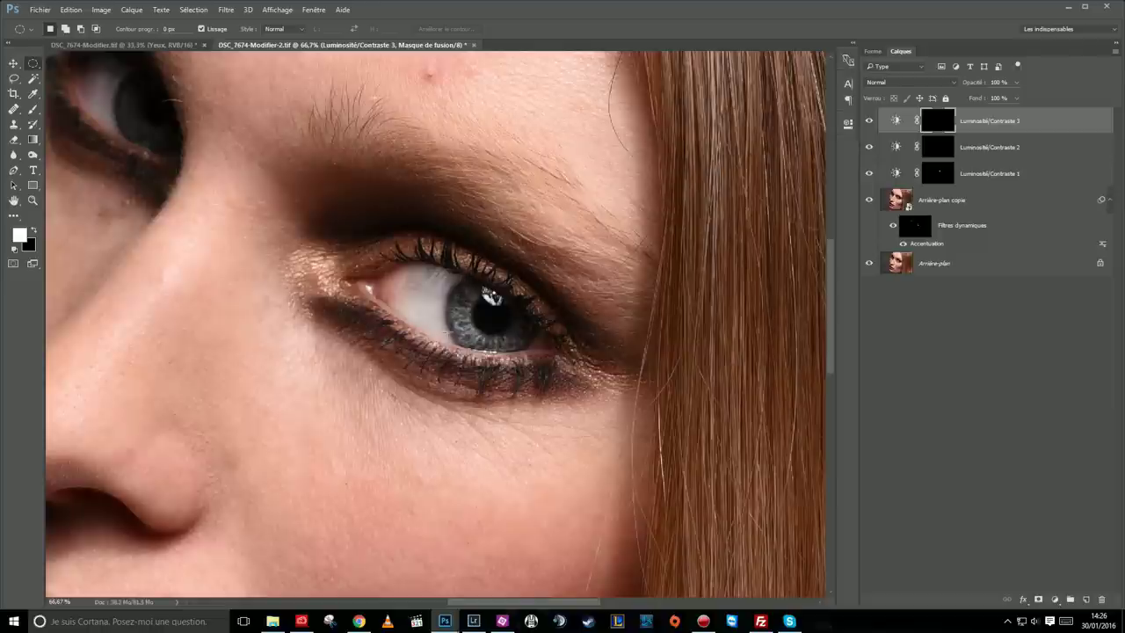
scroll(546, 375, up, 5)
drag(607, 427, 661, 467)
click(32, 109)
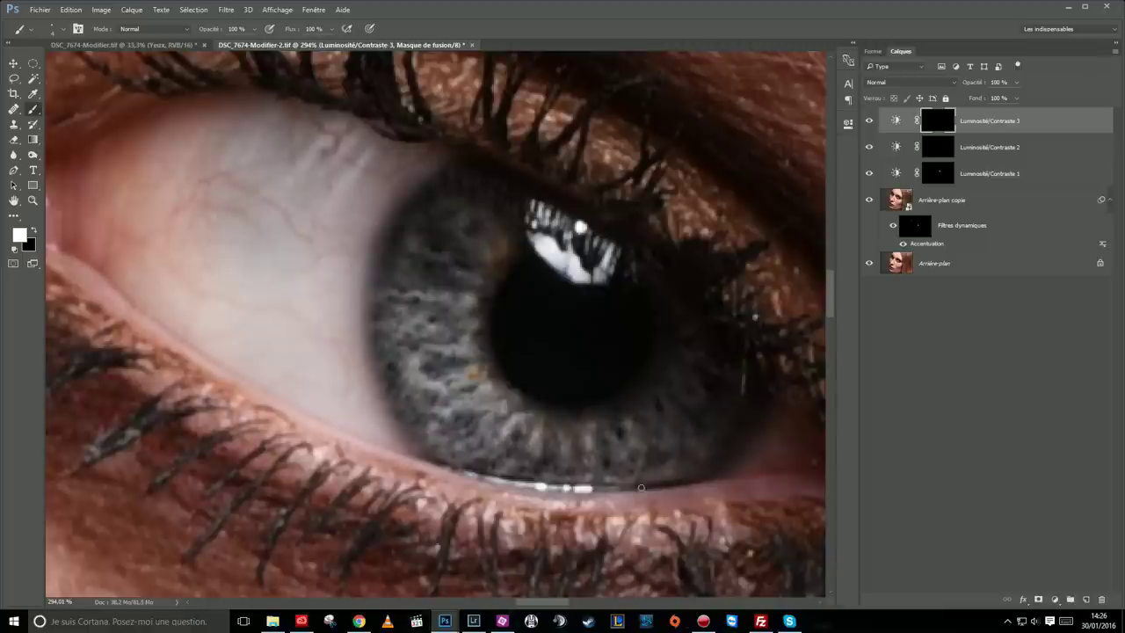
key(ctrl+1)
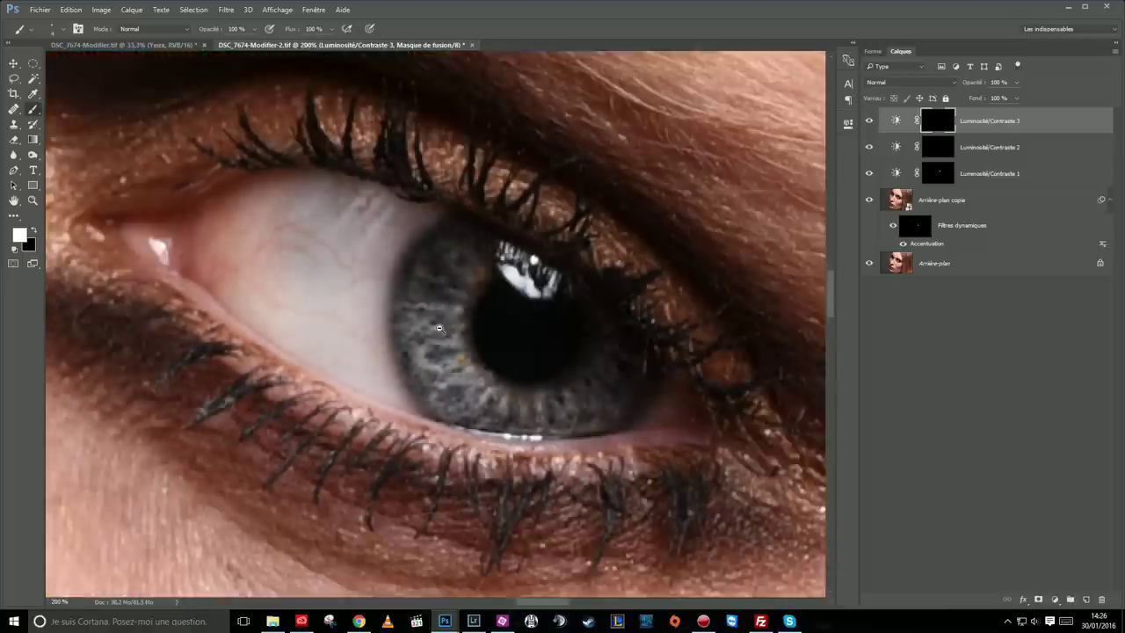
drag(405, 350, 444, 327)
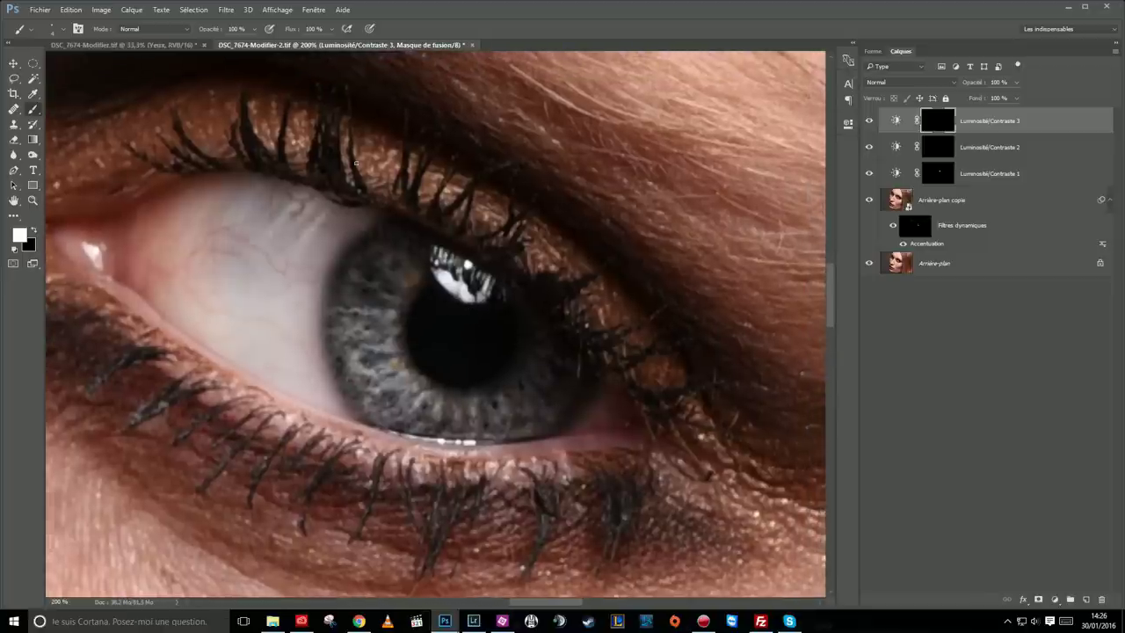
alt+click(408, 321)
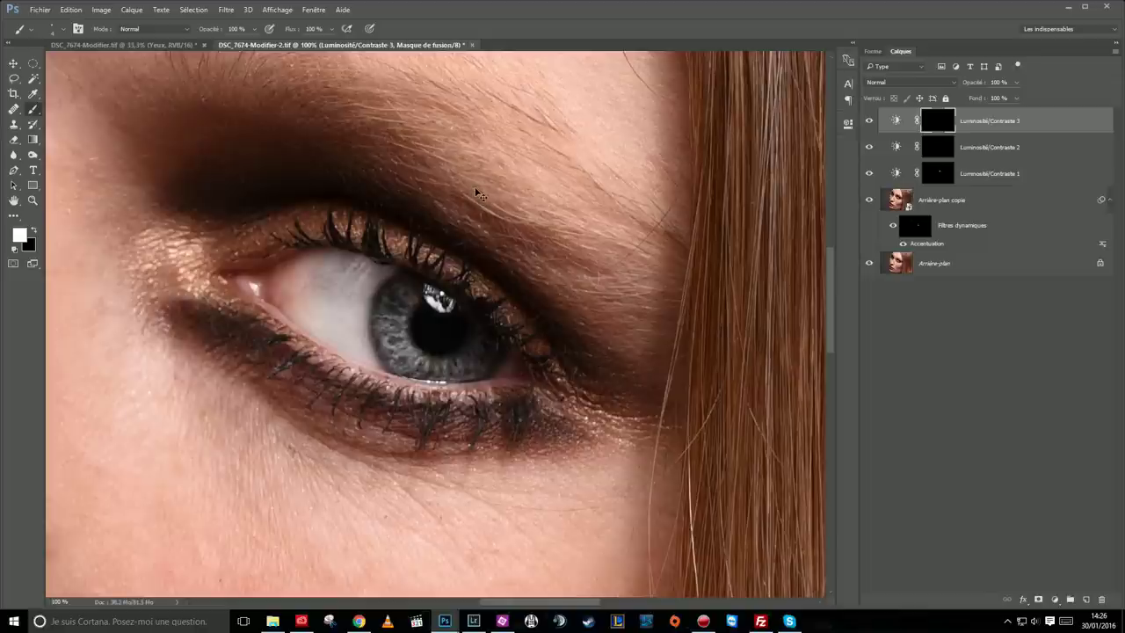
key(ctrl+r)
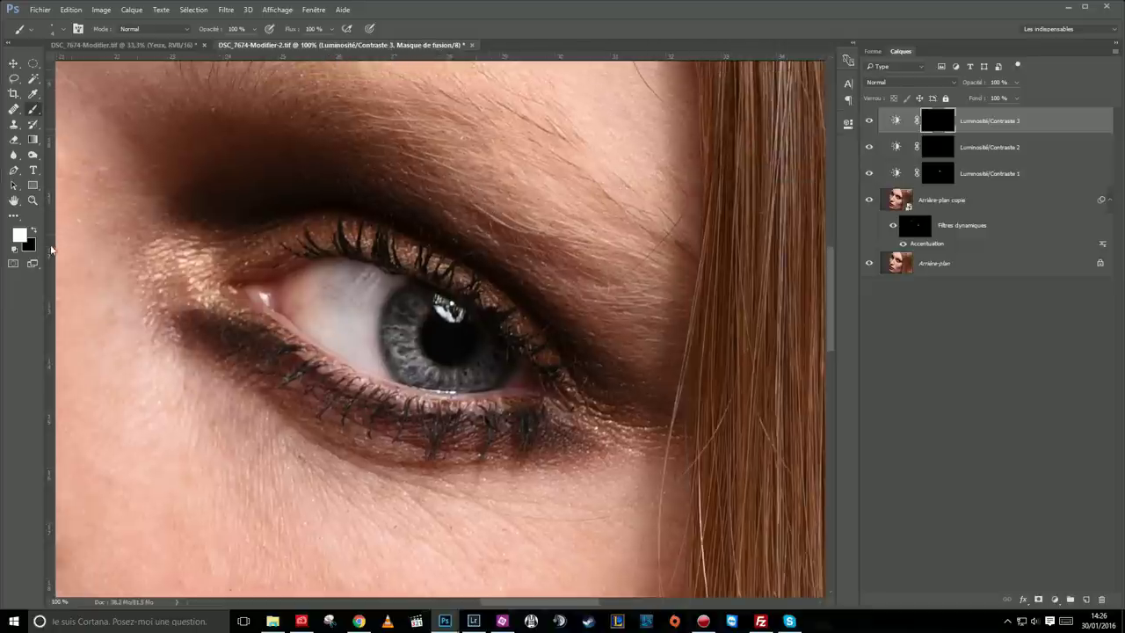
- Place a vertical guide at the iris's left edge and a horizontal guide at its top
mouse_move(51, 282)
mouse_down()
mouse_move(319, 211)
mouse_move(378, 334)
mouse_up()
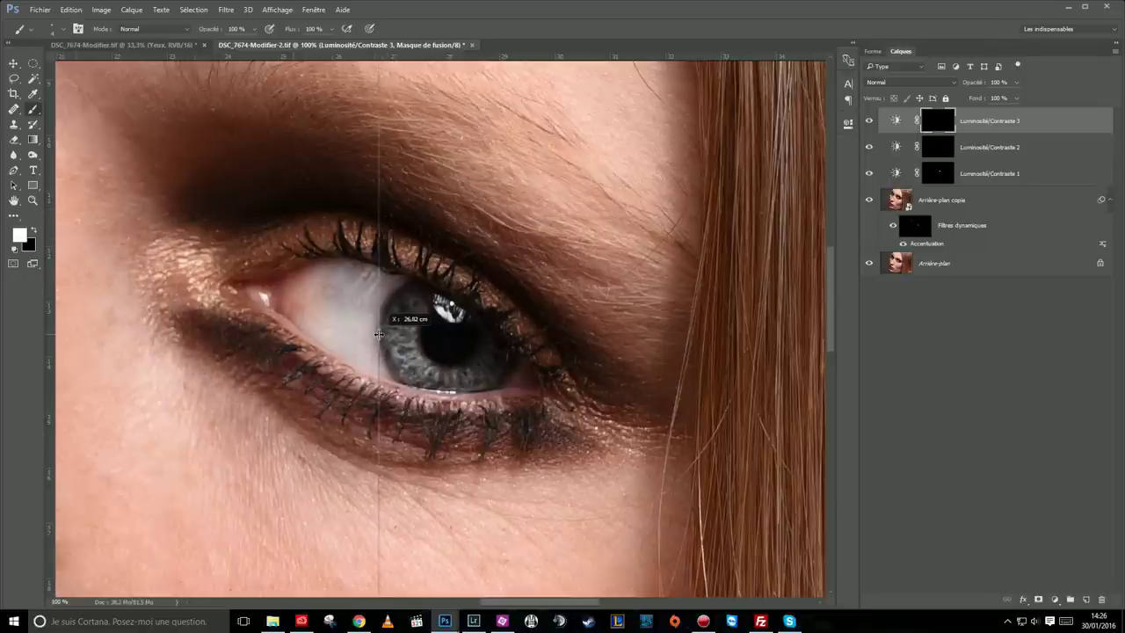
drag(378, 335, 379, 333)
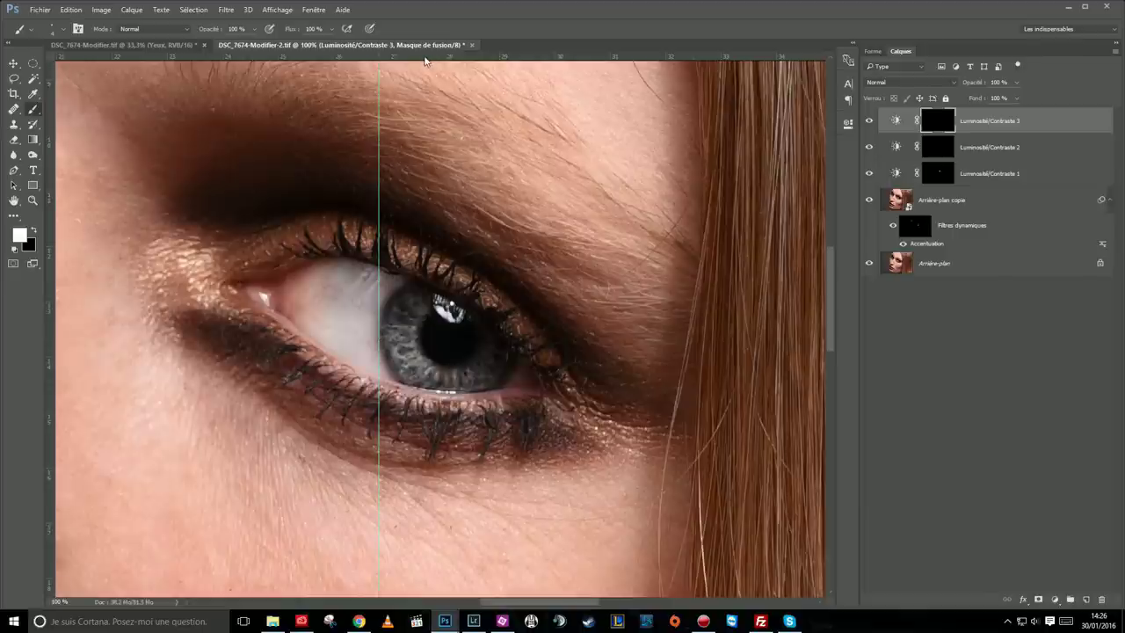
mouse_move(424, 56)
mouse_down()
mouse_move(409, 409)
mouse_move(412, 262)
mouse_up()
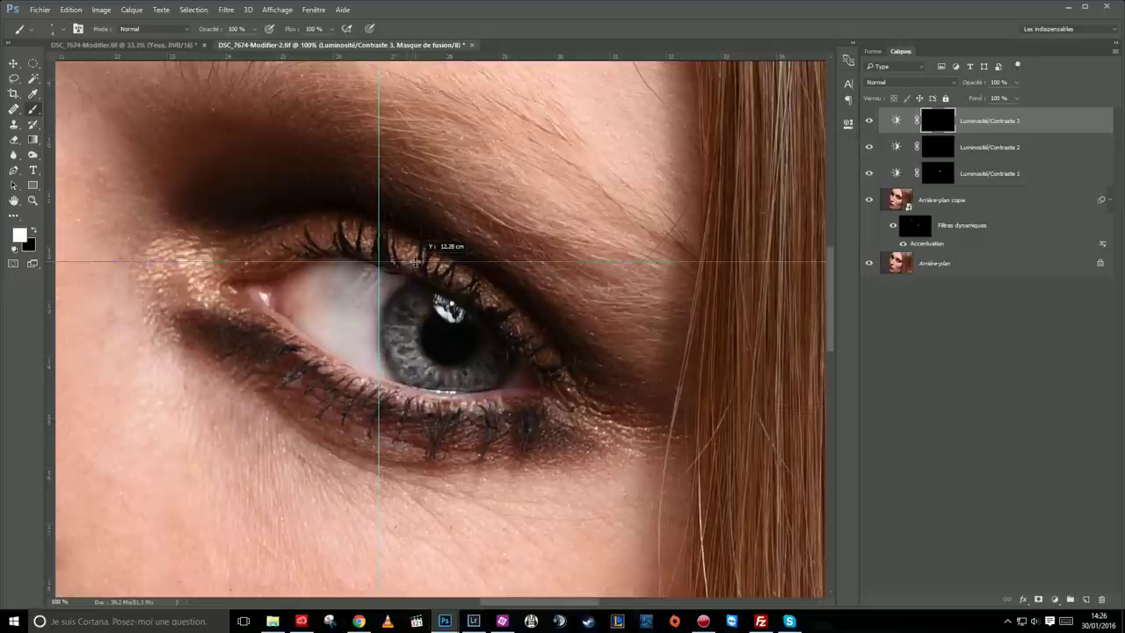
drag(412, 262, 404, 268)
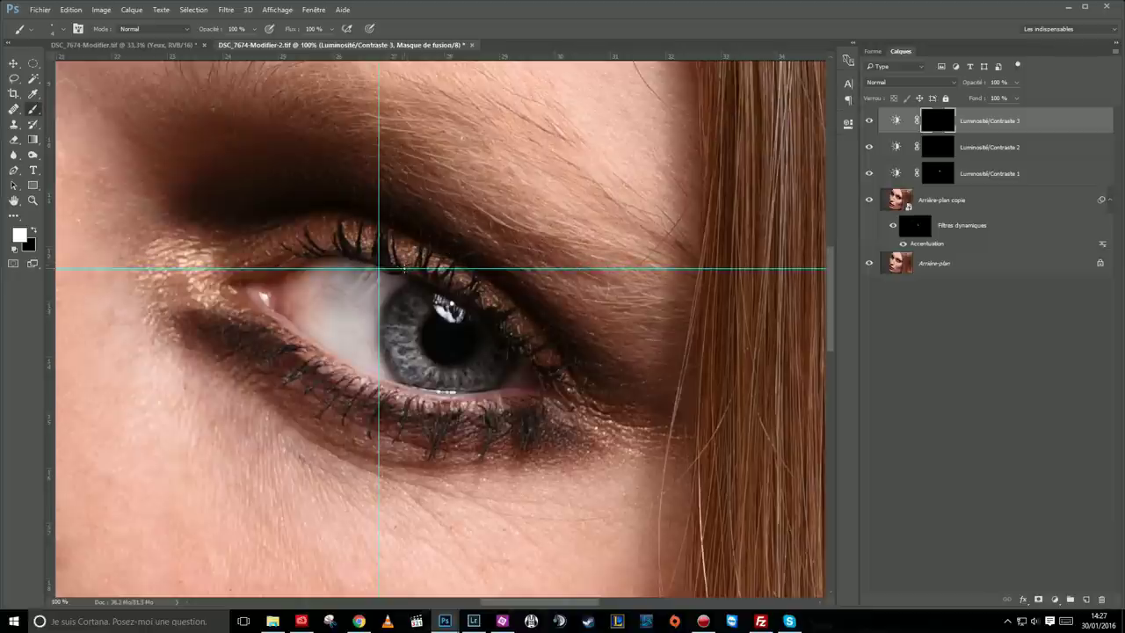
click(34, 65)
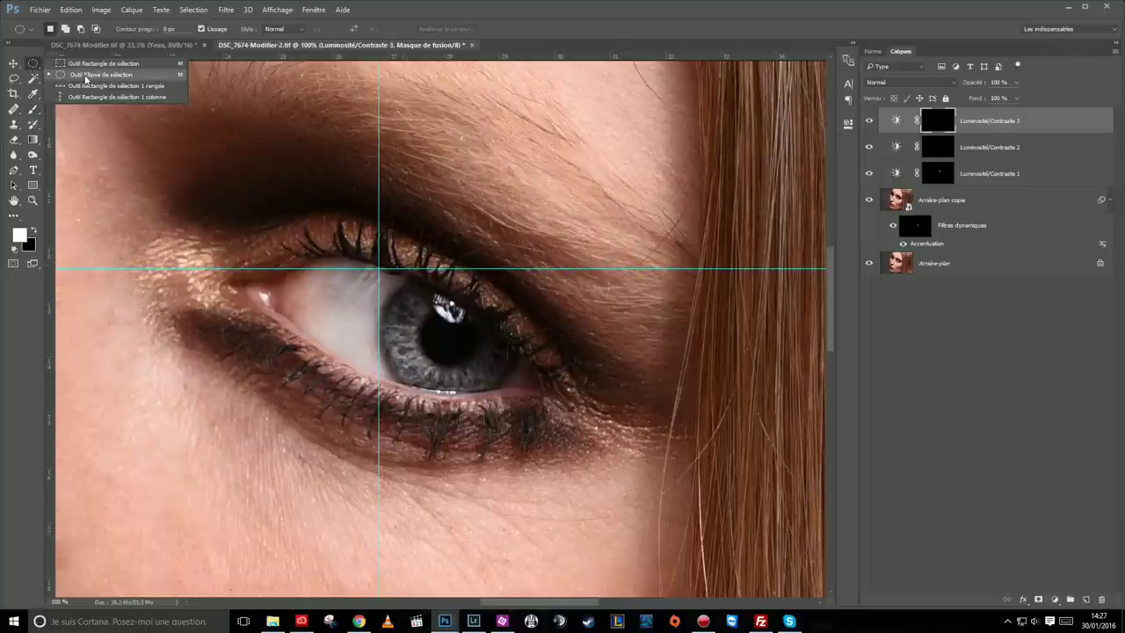
- Select a circle over the iris from the guide intersection, redoing a misdrawn first attempt
click(529, 29)
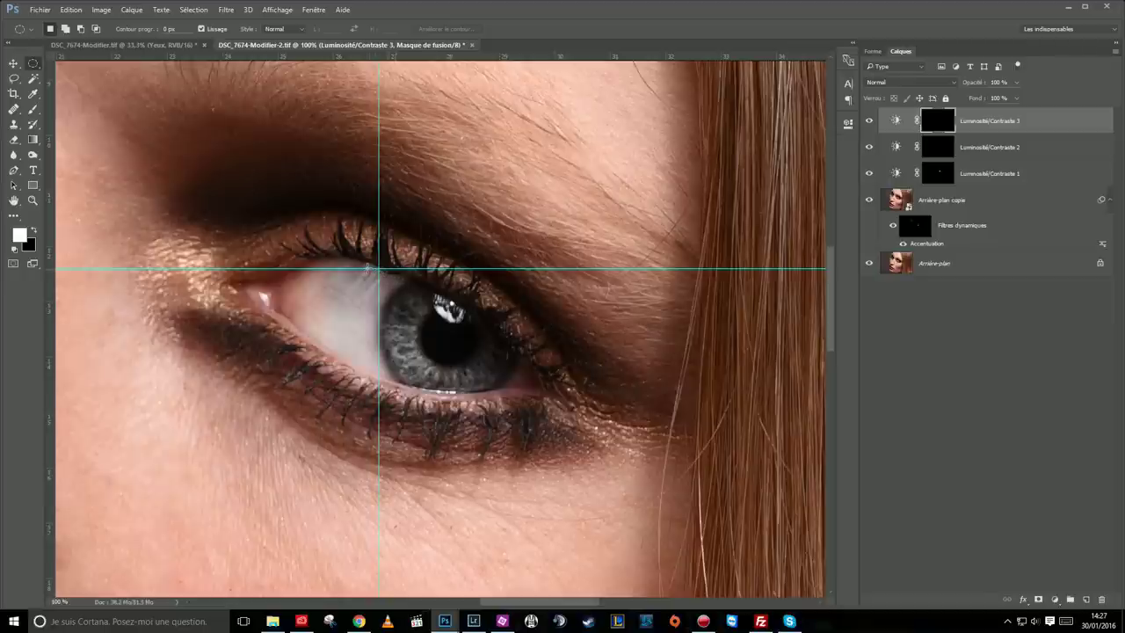
mouse_move(379, 267)
mouse_down()
mouse_move(493, 376)
mouse_move(480, 349)
mouse_move(474, 358)
mouse_up()
mouse_move(474, 358)
mouse_down()
mouse_move(451, 379)
mouse_move(452, 350)
mouse_up()
key(ctrl+d)
mouse_move(378, 269)
mouse_down()
mouse_move(480, 397)
mouse_move(521, 416)
mouse_move(519, 407)
mouse_up()
scroll(519, 407, up, 1)
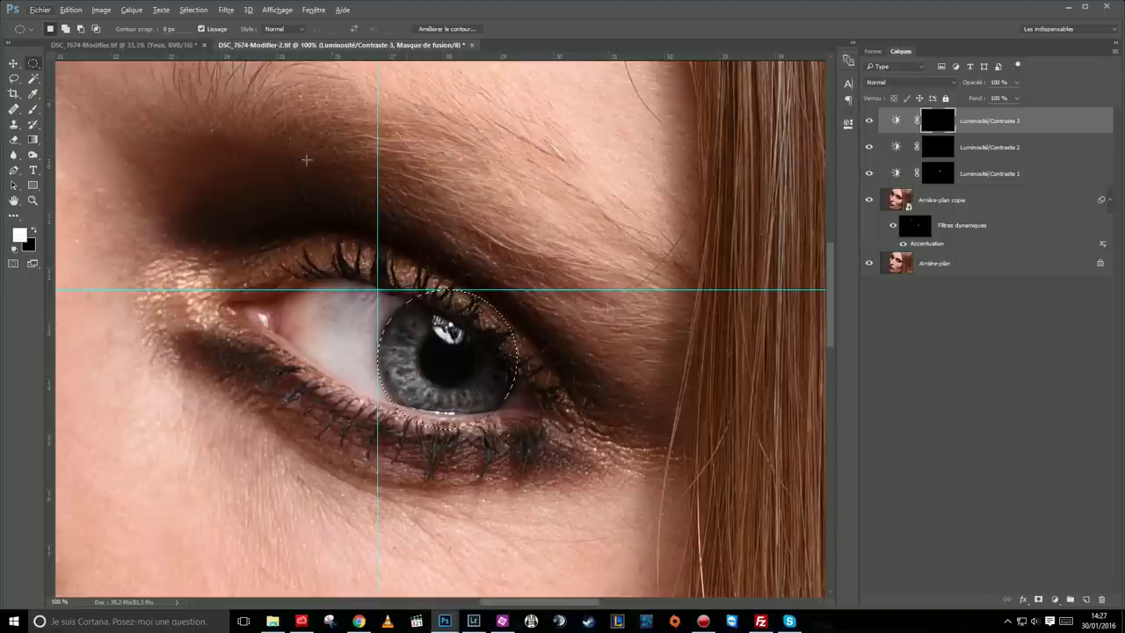
click(187, 11)
mouse_move(200, 161)
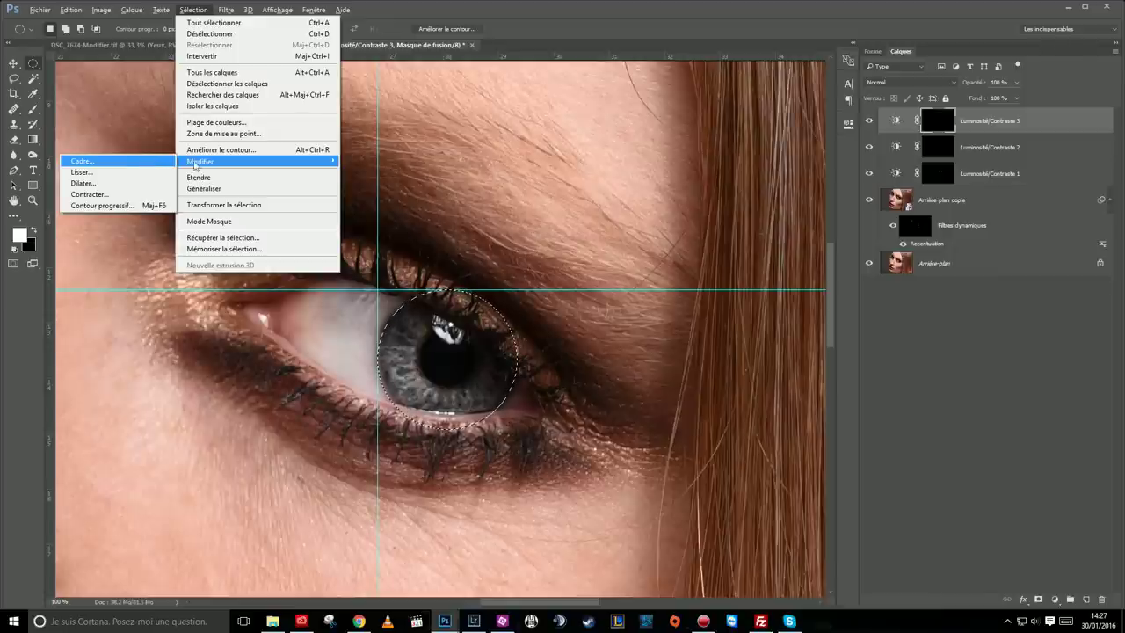
- Convert the circular selection into a narrow Cadre border ring along the iris edge
click(152, 162)
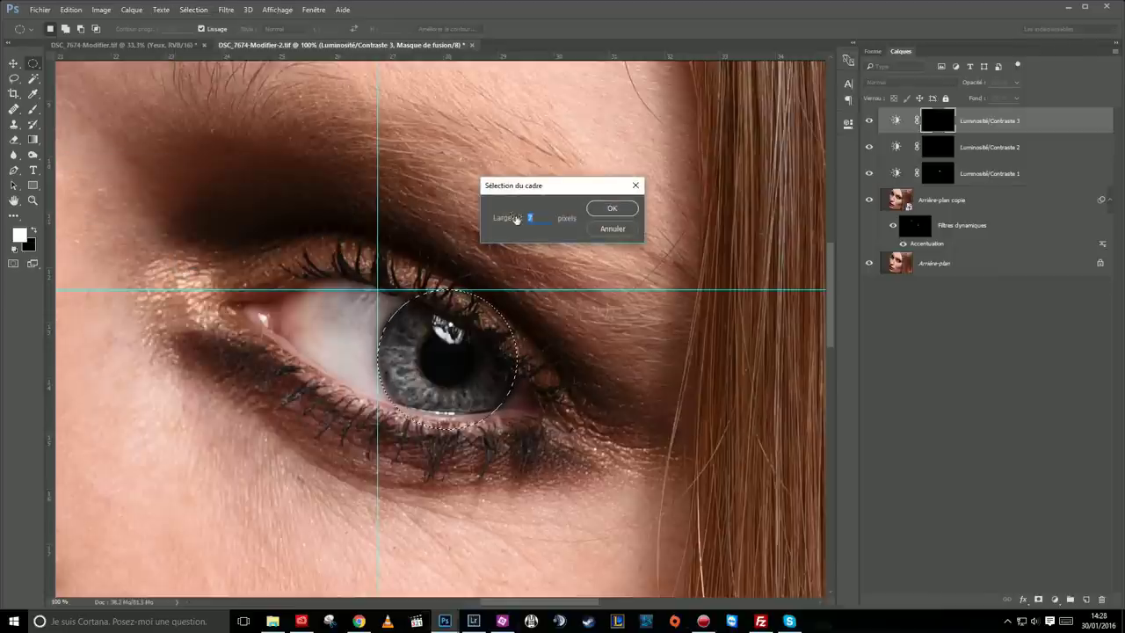
mouse_move(519, 195)
mouse_down()
mouse_move(563, 202)
mouse_move(617, 237)
mouse_up()
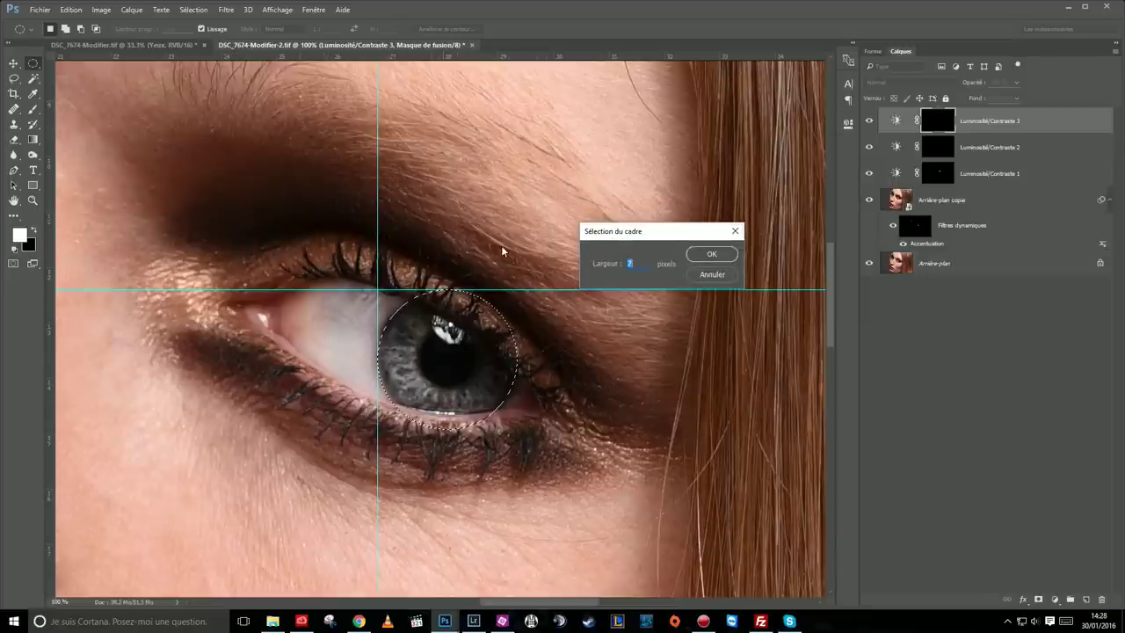
text(8)
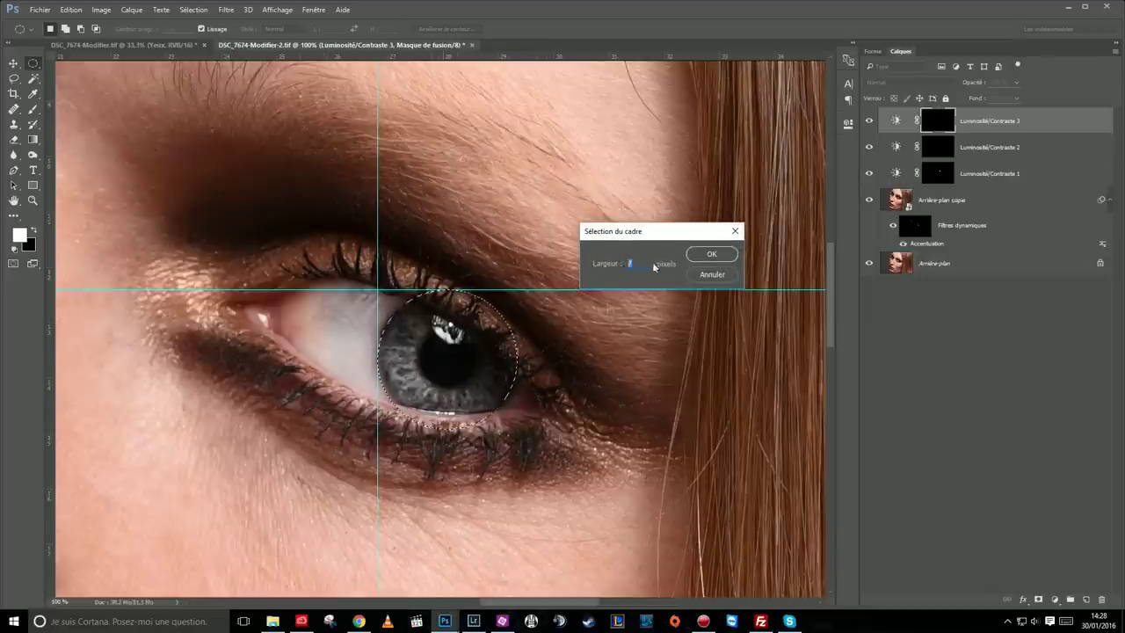
text(7)
key(ctrl+z)
key(ctrl+z)
click(712, 254)
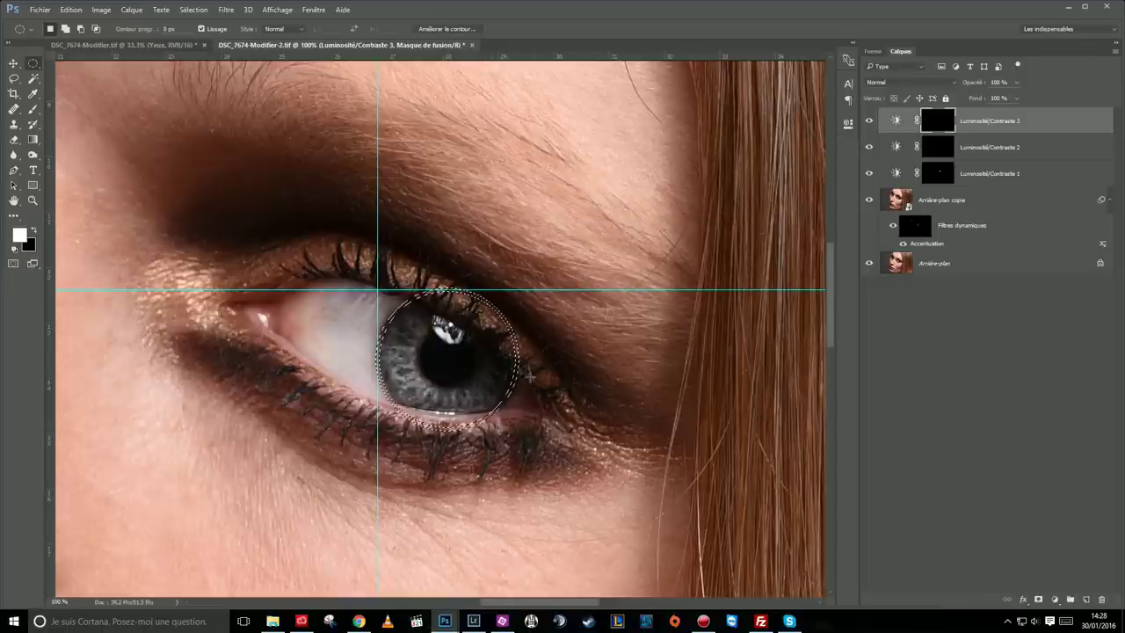
scroll(497, 394, up, 1)
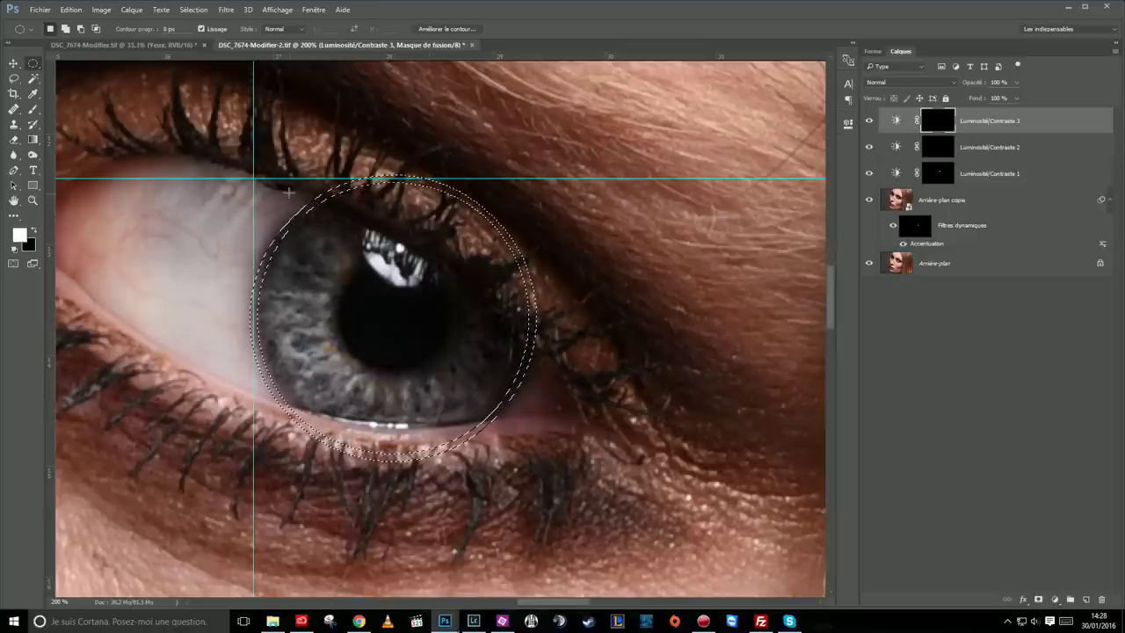
scroll(372, 286, left, 1)
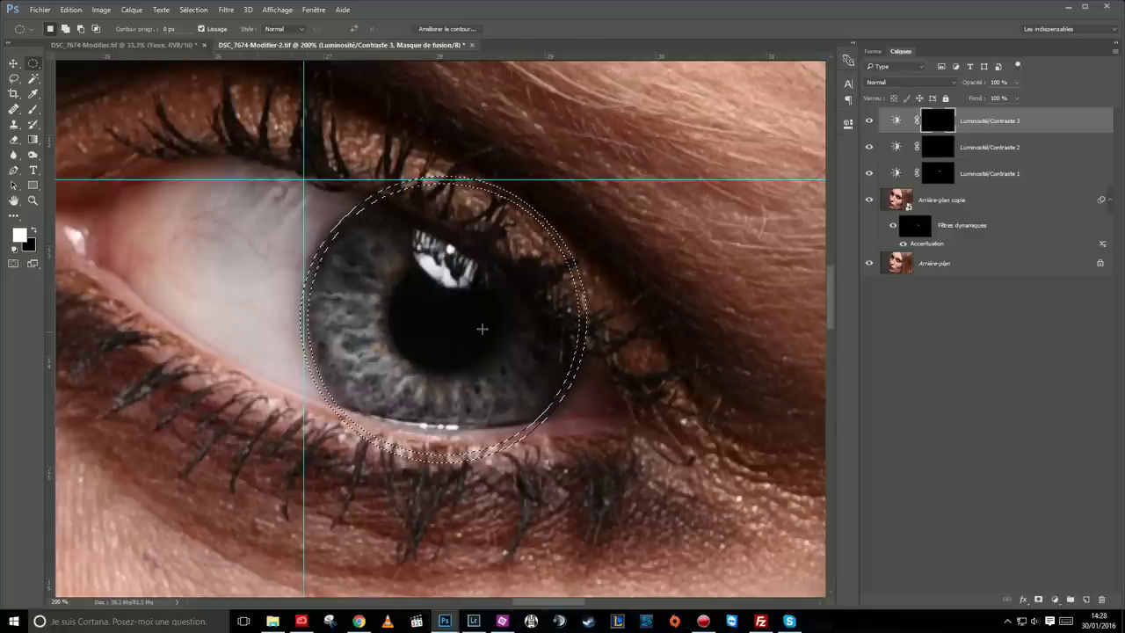
- Fill the ring with the white foreground colour on the Luminosité/Contraste 3 mask, then deselect
key(shift)
key(shift+F5)
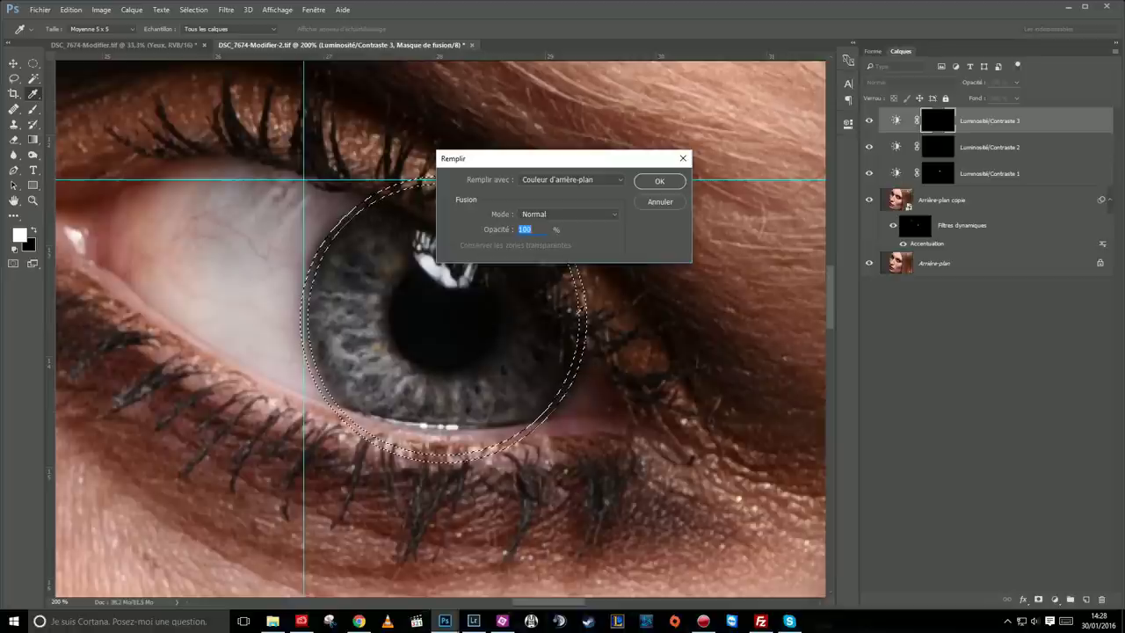
click(561, 180)
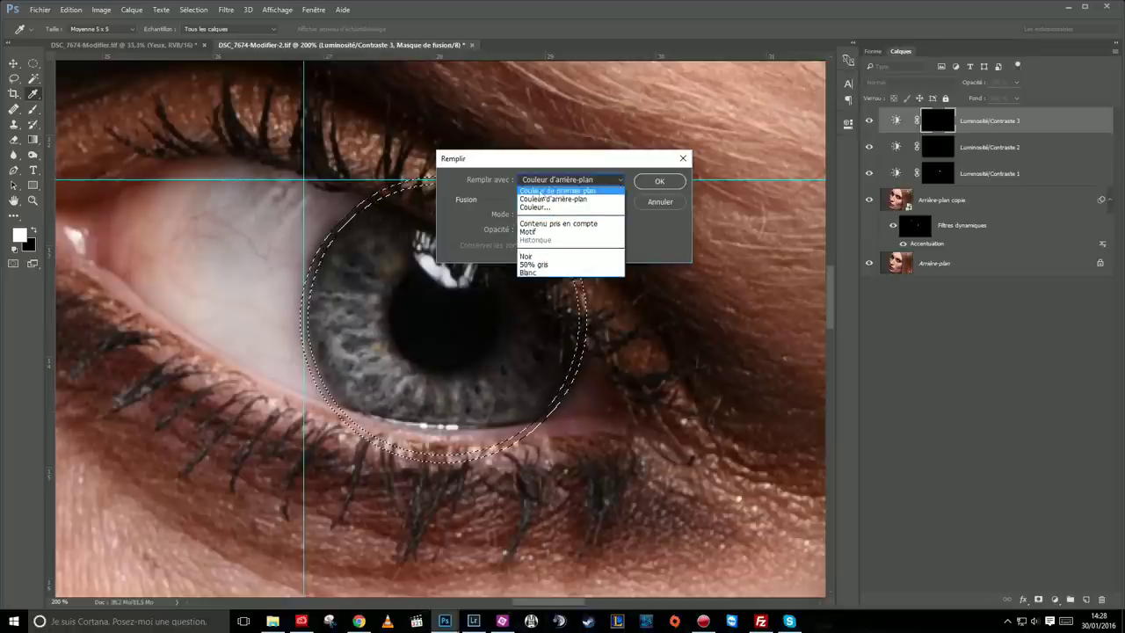
click(542, 191)
click(655, 182)
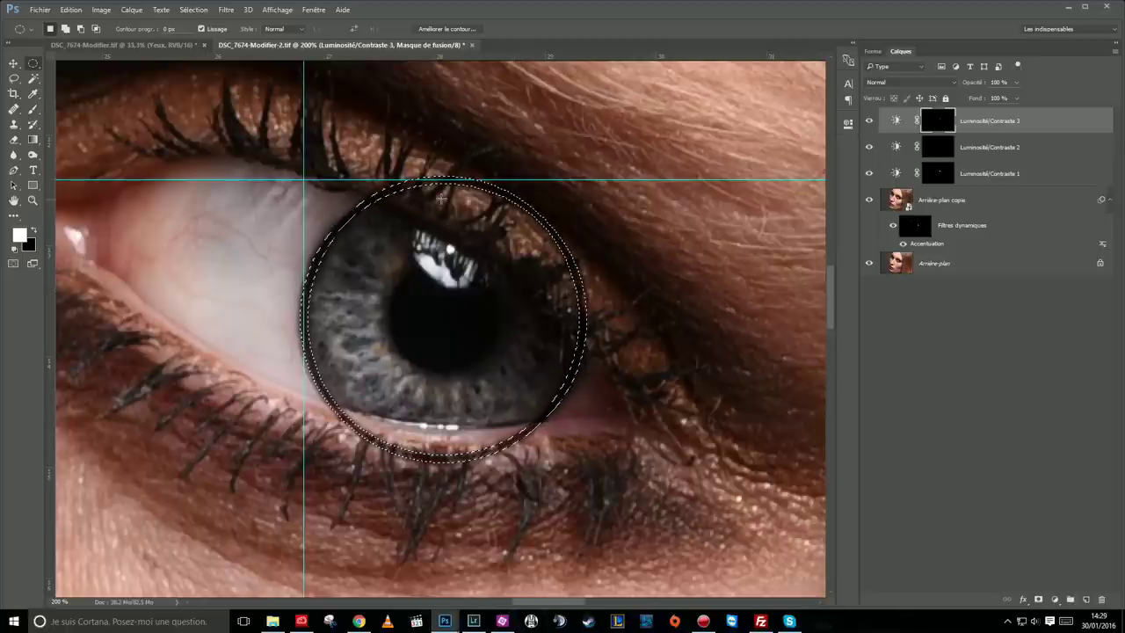
key(ctrl+d)
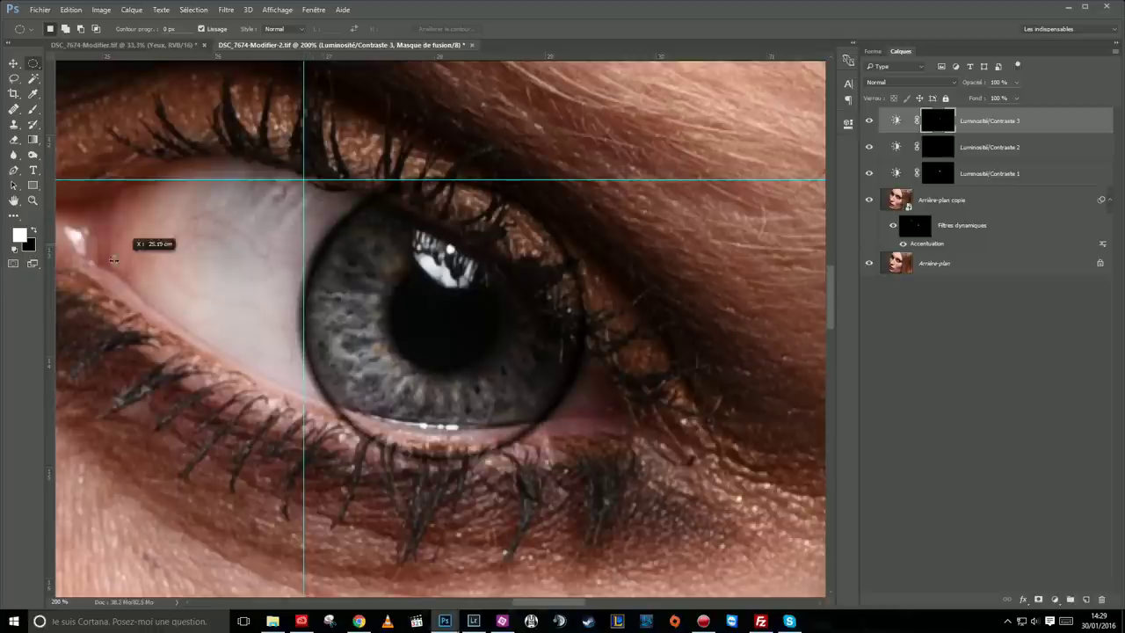
- Drag both guides off the canvas and bring the whole eye into view
drag(304, 234, 49, 278)
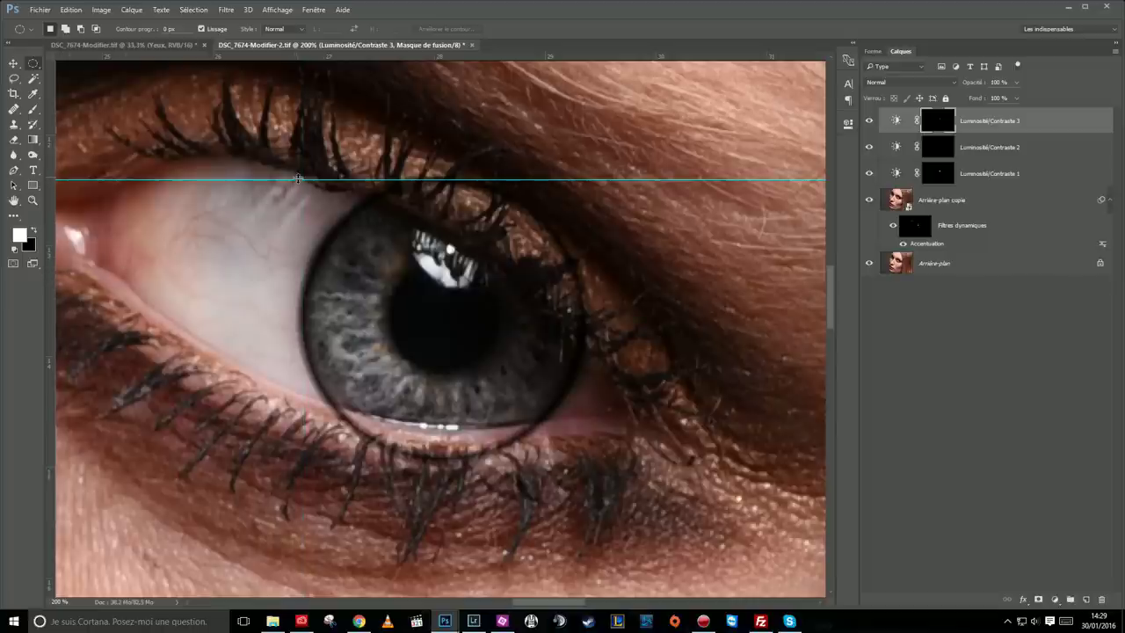
drag(297, 177, 300, 52)
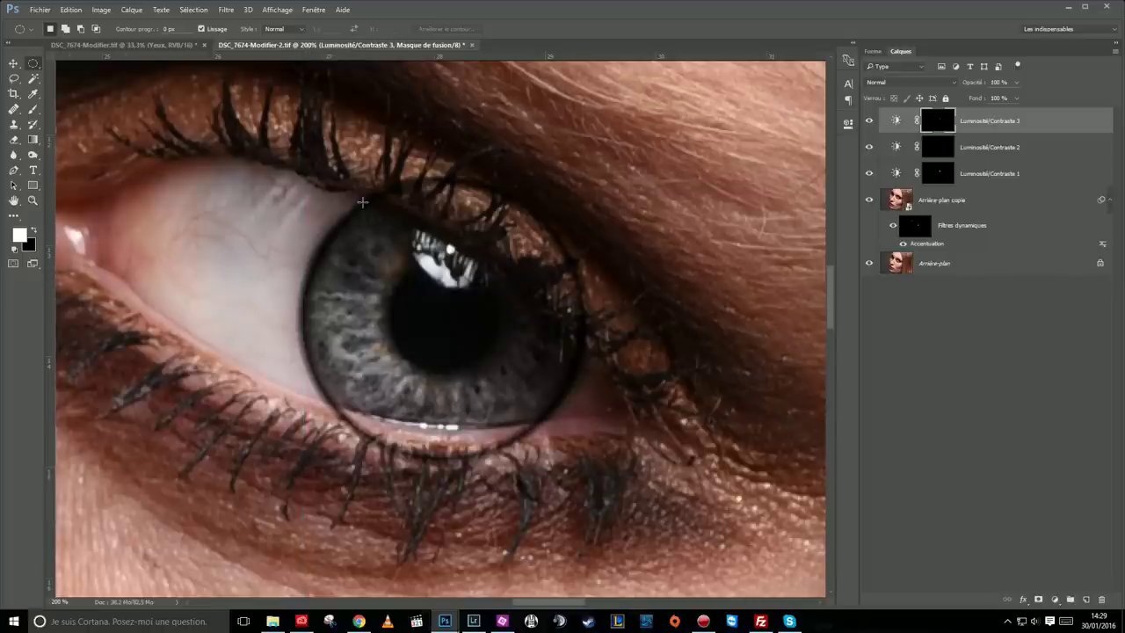
alt+click(454, 319)
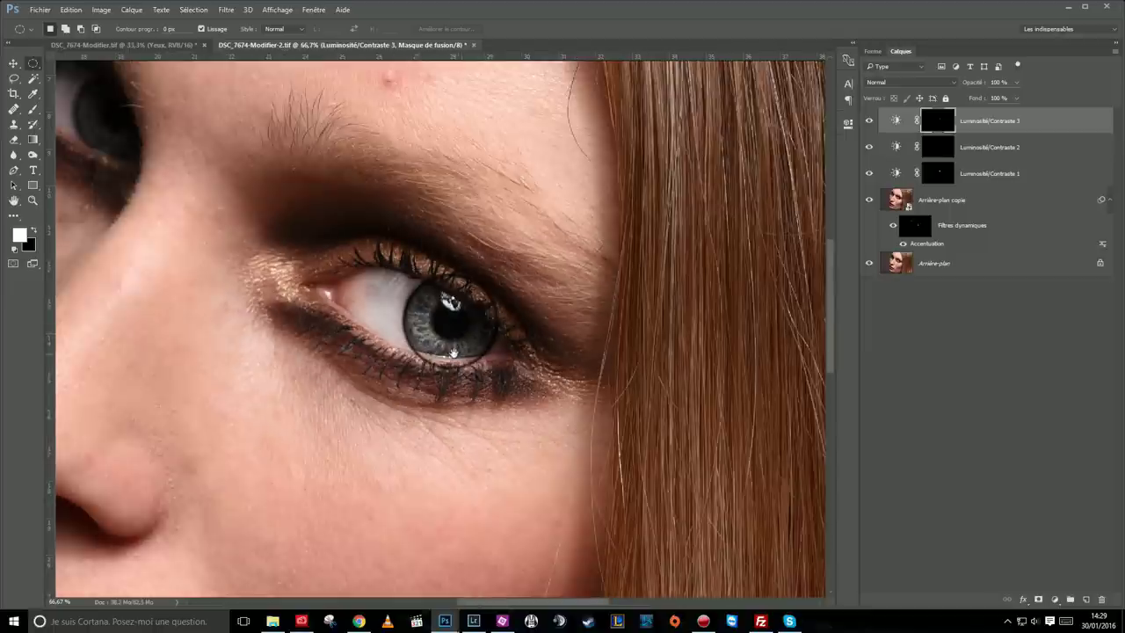
drag(451, 347, 571, 368)
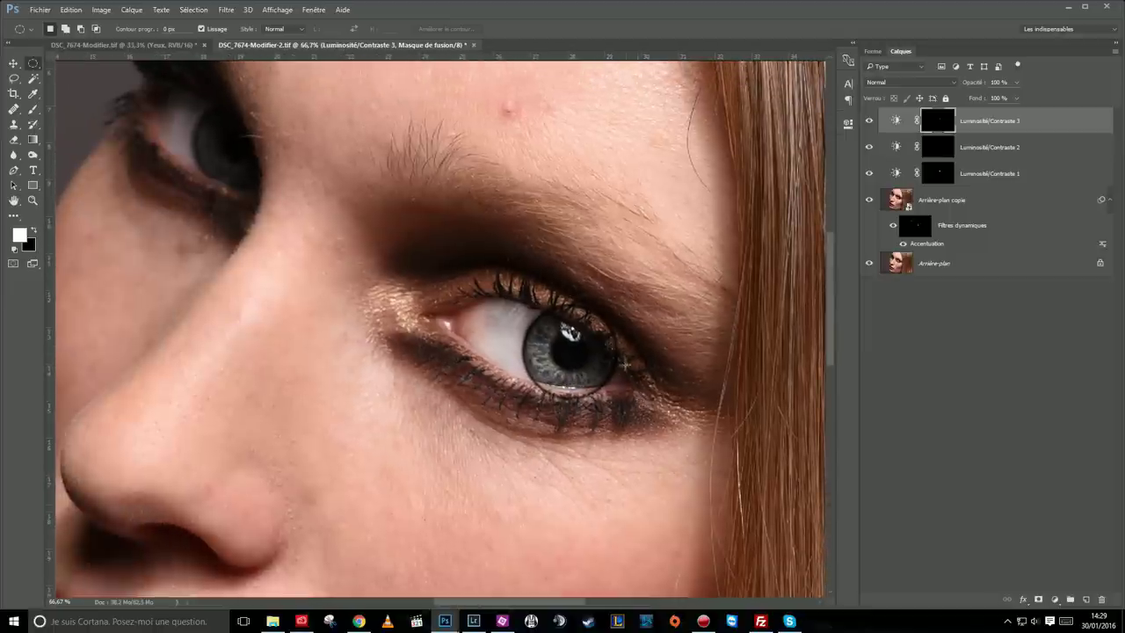
- Zoom to 200% on the iris, centre the eye, and pick the Brush tool
ctrl+click(584, 357)
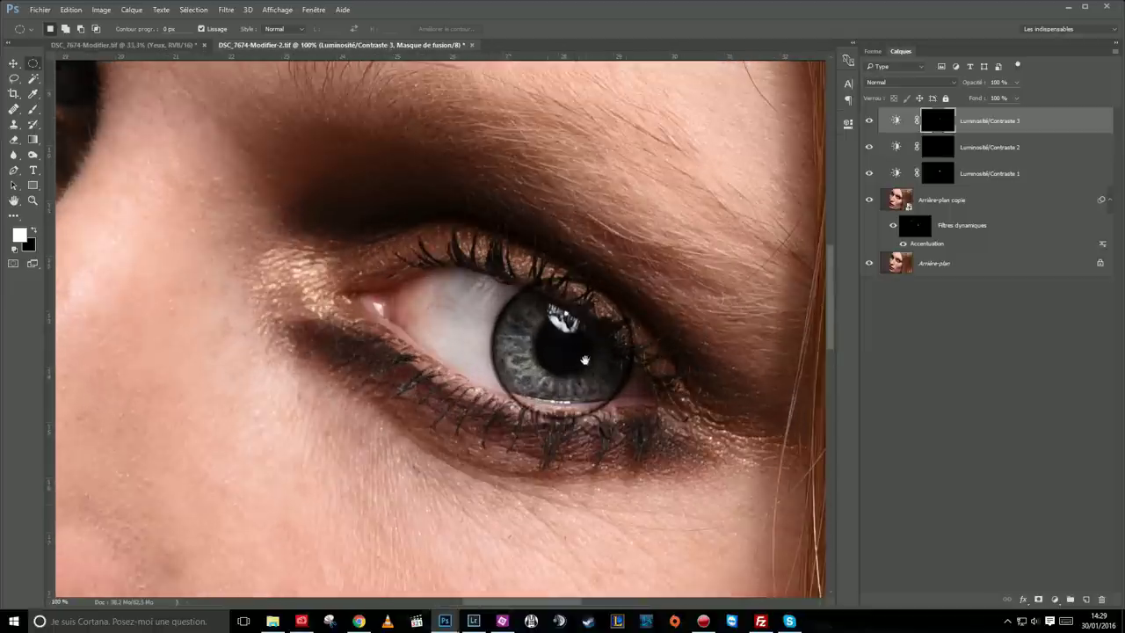
drag(585, 360, 564, 349)
ctrl+click(545, 352)
drag(550, 300, 437, 335)
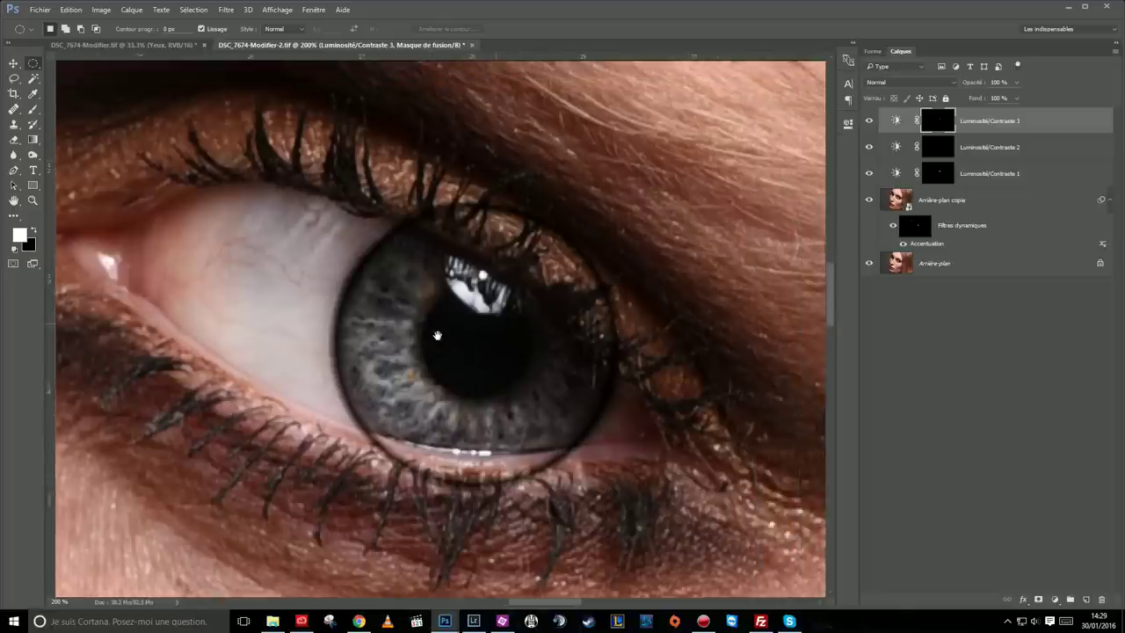
click(33, 112)
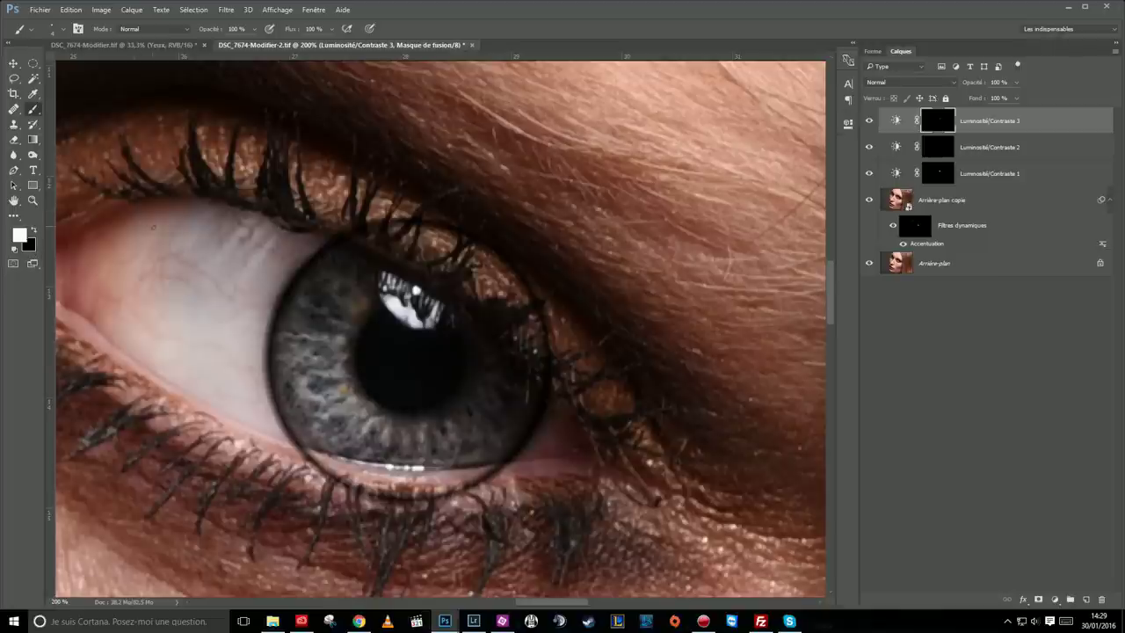
- Set black as the foreground painting colour
click(34, 231)
key(x)
click(34, 231)
key(x)
key(x)
key(x)
key(x)
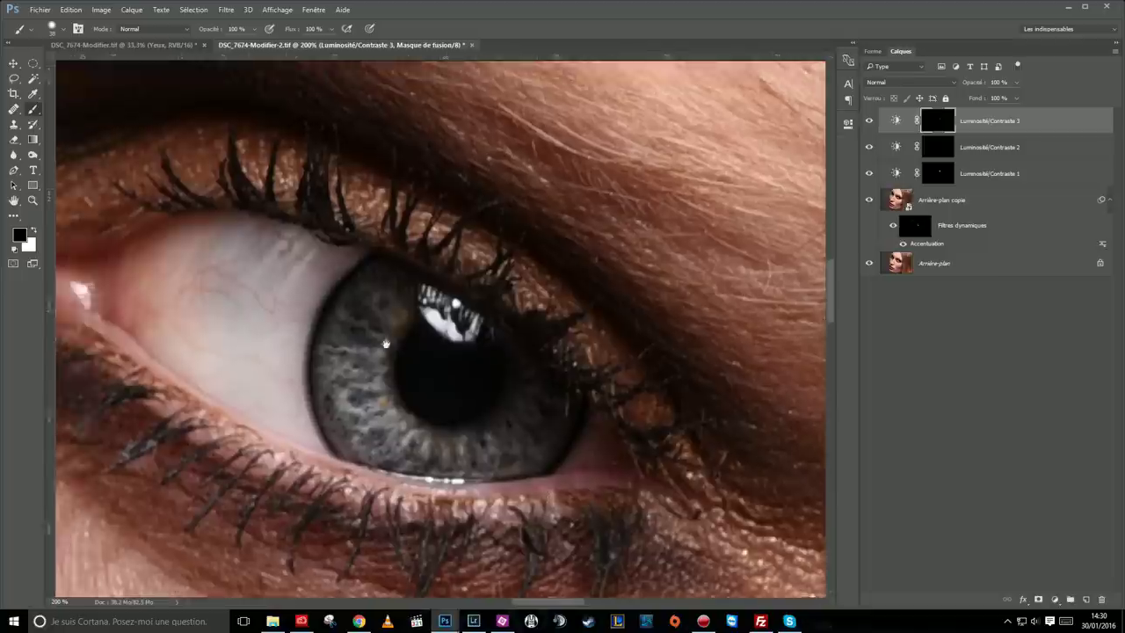
- Zoom to 300% on the eye and centre the iris in the view
mouse_move(519, 488)
mouse_down()
mouse_move(599, 492)
mouse_move(473, 383)
mouse_up()
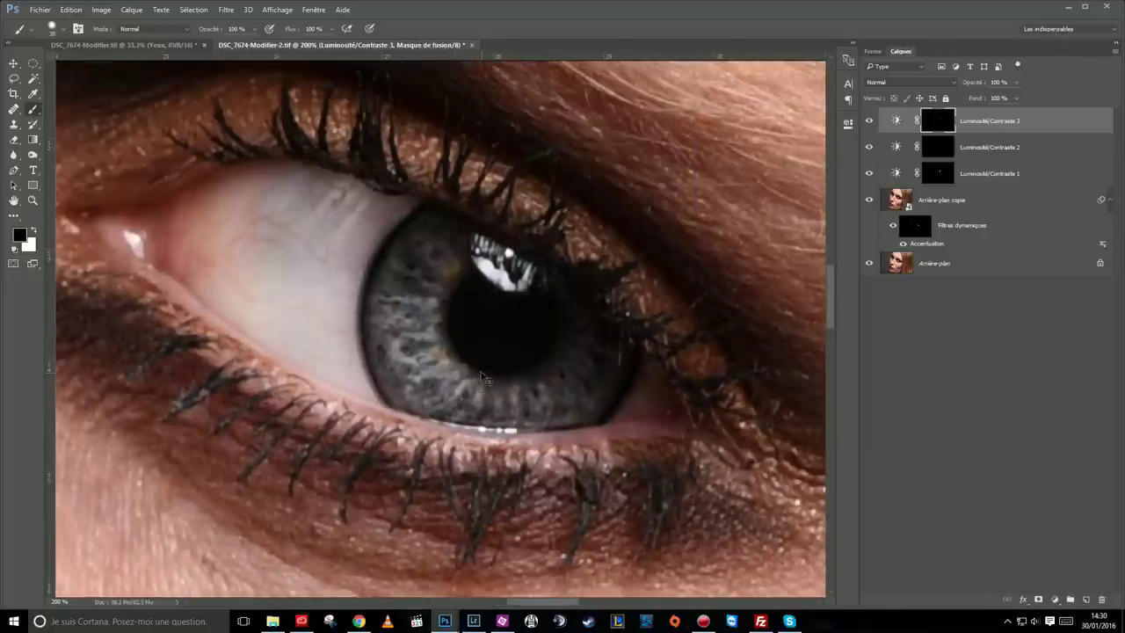
alt+click(486, 374)
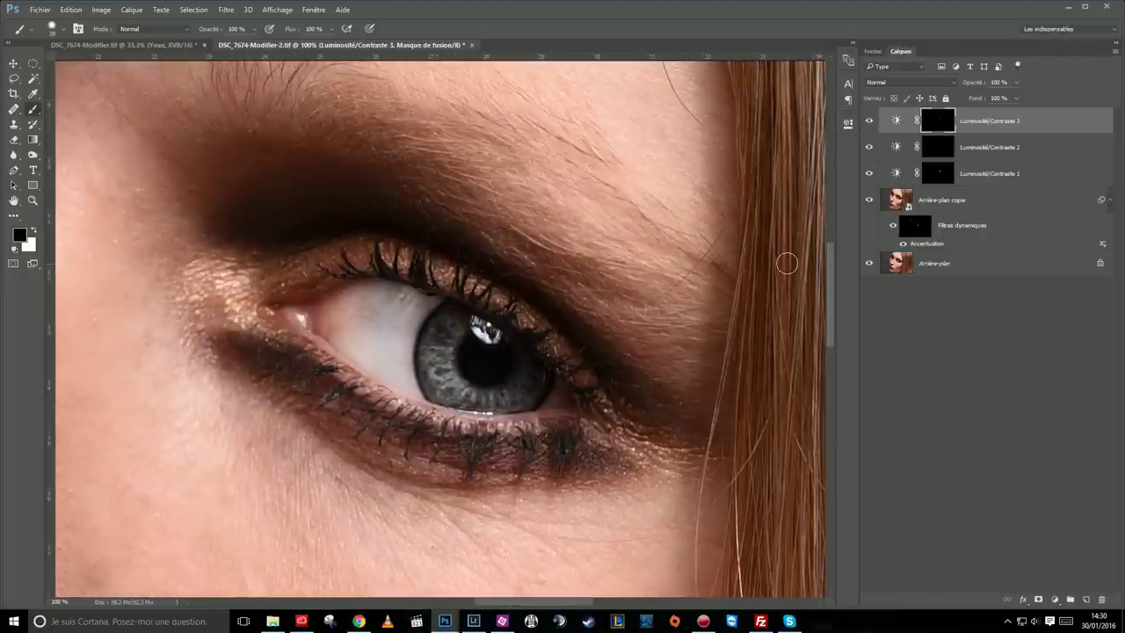
key(ctrl+plus)
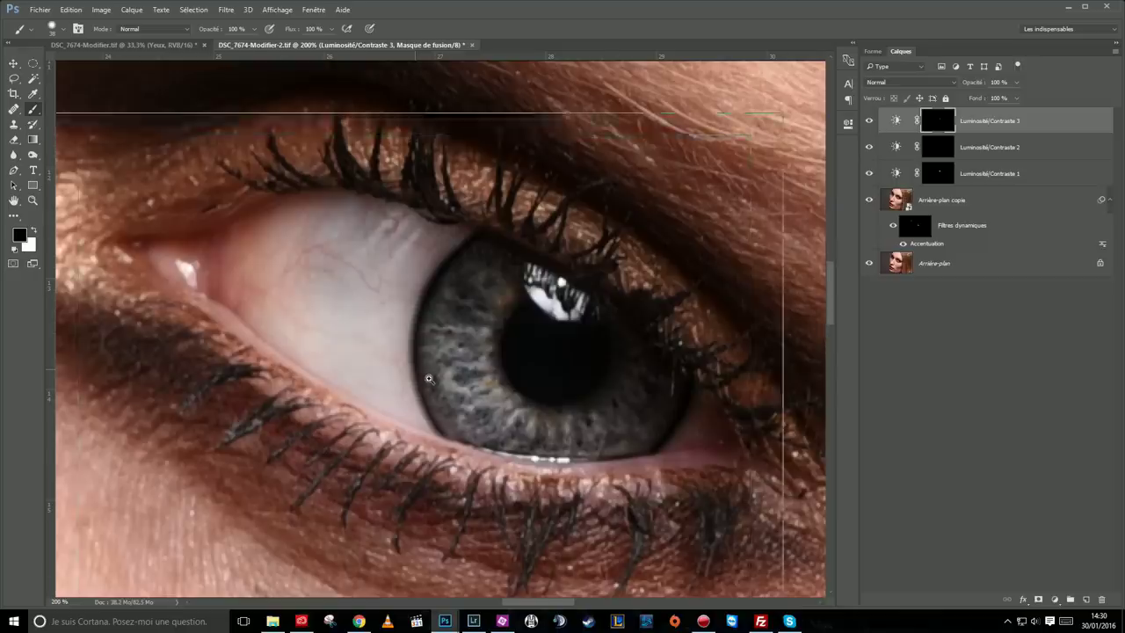
key(ctrl+plus)
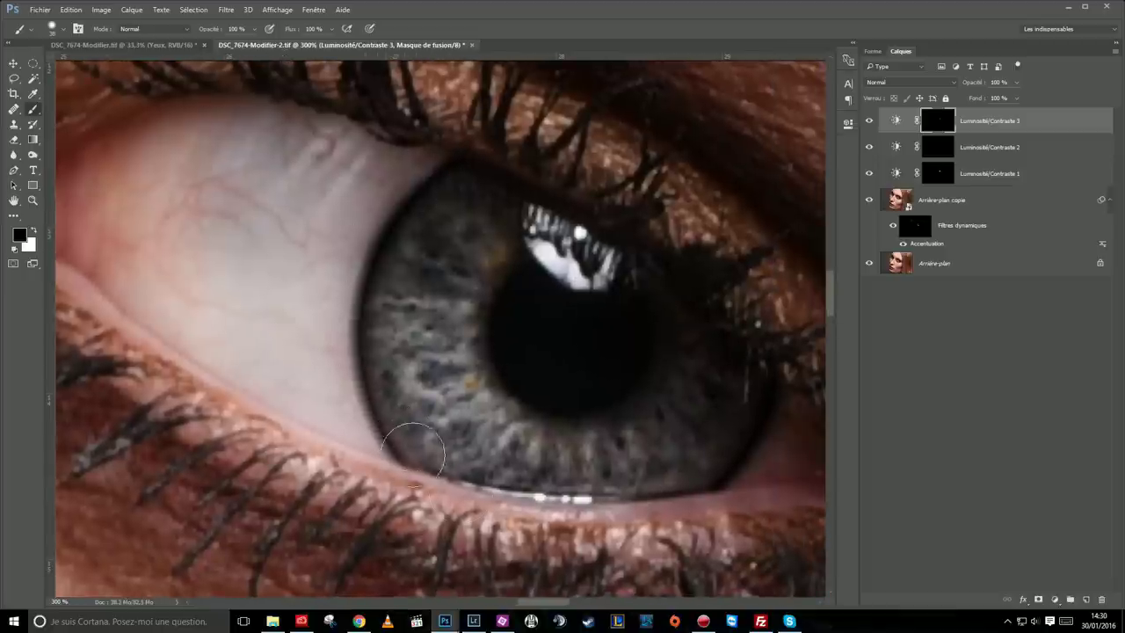
drag(604, 384, 525, 352)
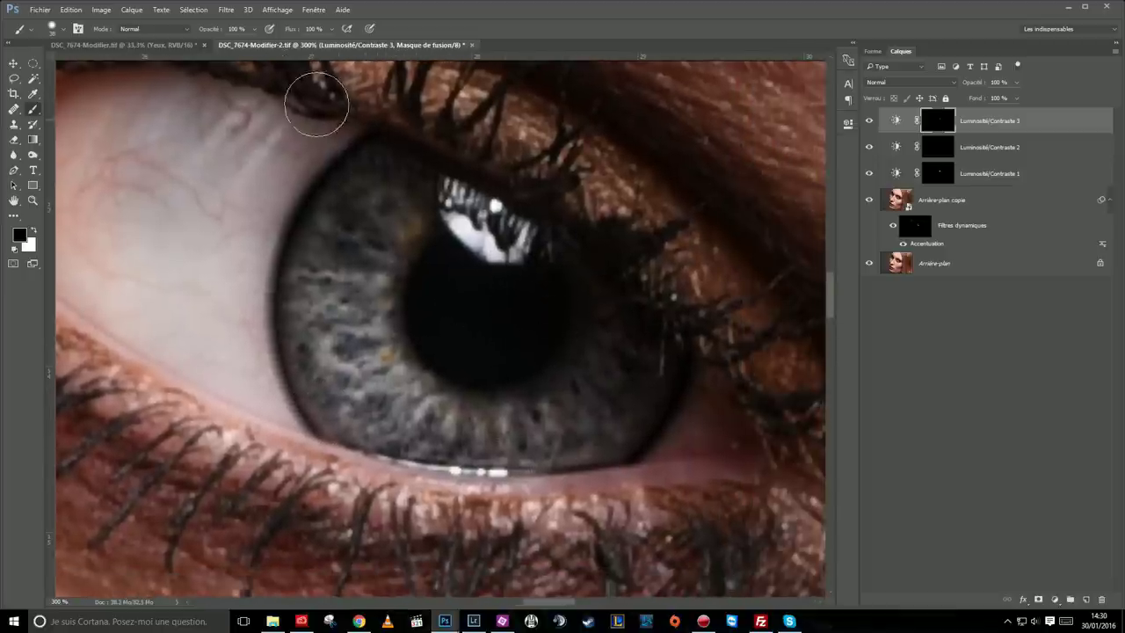
- Apply a Flou gaussien with a smaller Rayon to the Luminosité/Contraste 3 mask
click(229, 10)
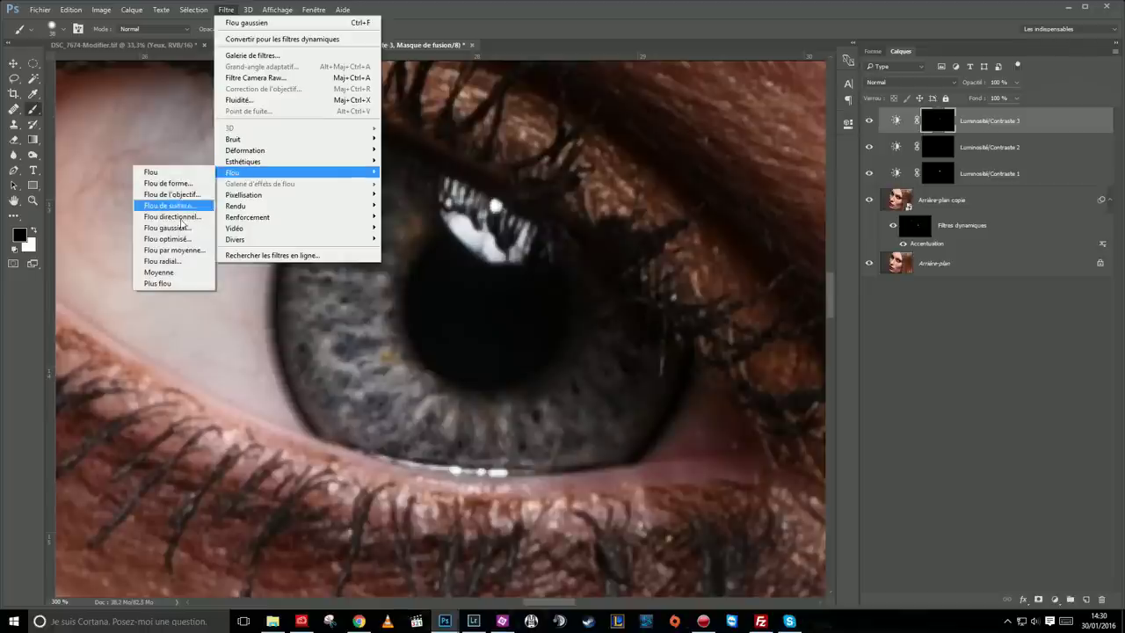
click(181, 227)
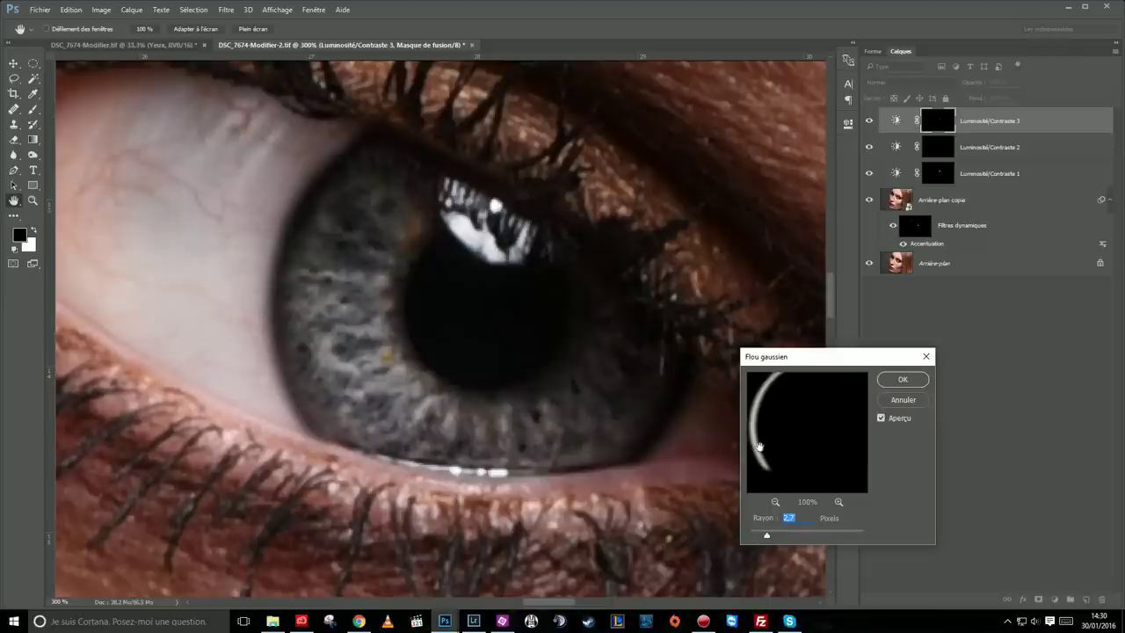
drag(761, 429, 782, 450)
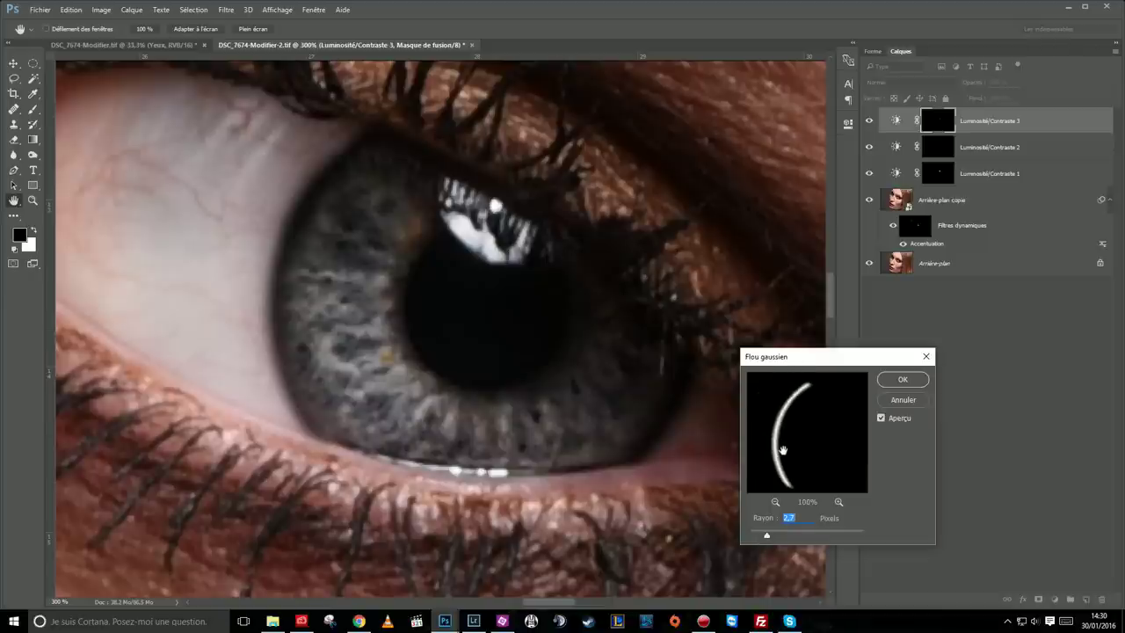
drag(767, 537, 747, 541)
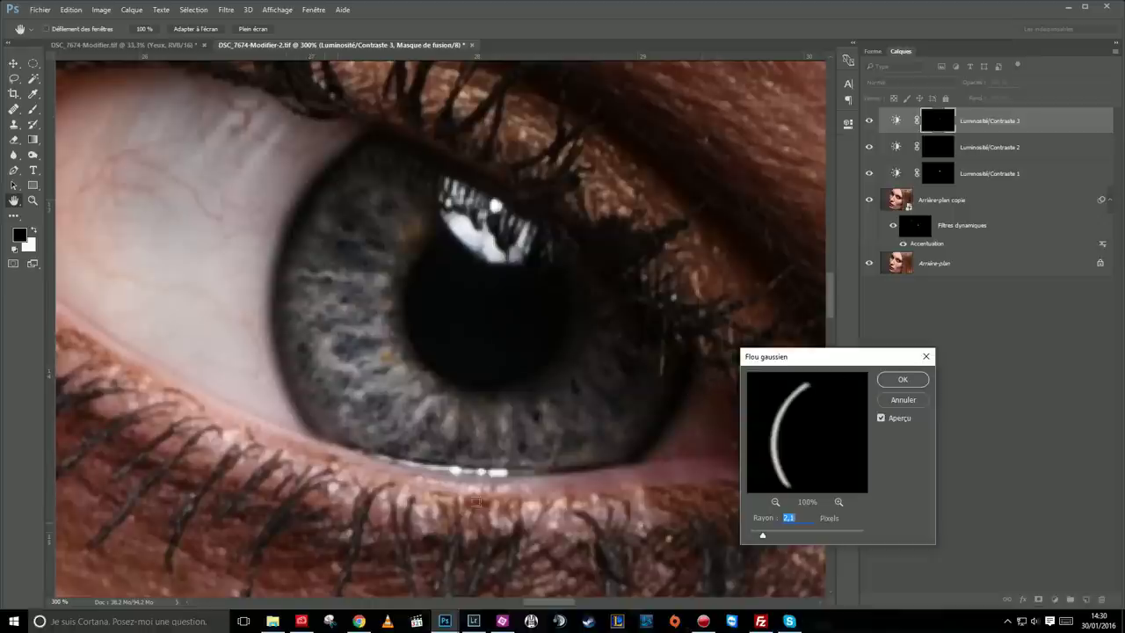
click(899, 379)
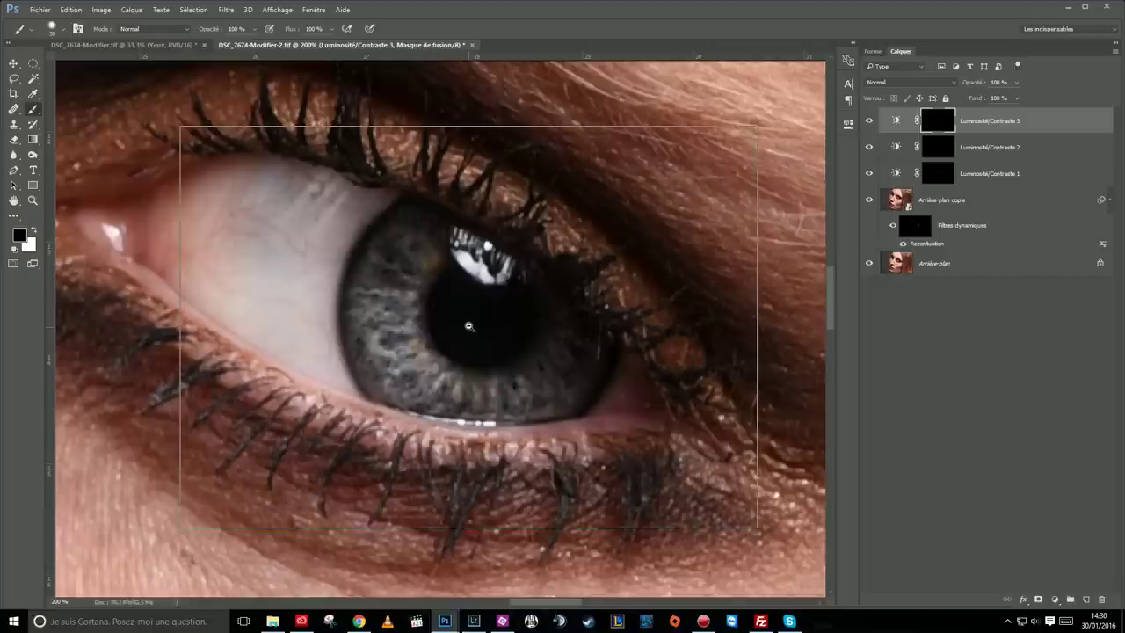
- Zoom out to the whole eye, back in on the pupil, and target the adjustment layer
alt+click(470, 325)
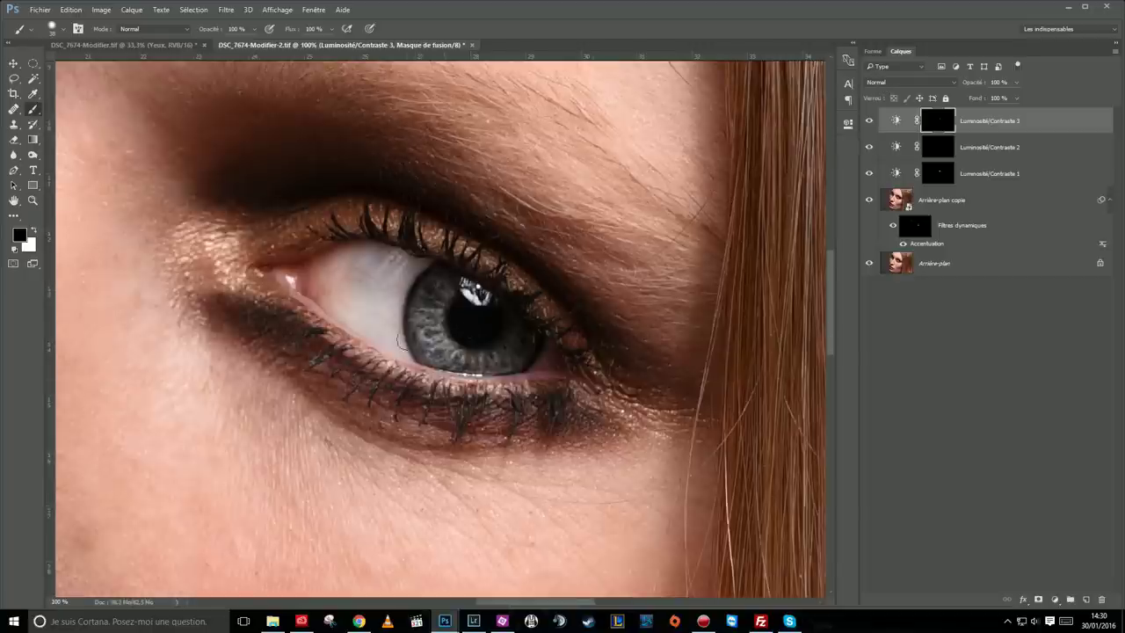
ctrl+click(435, 308)
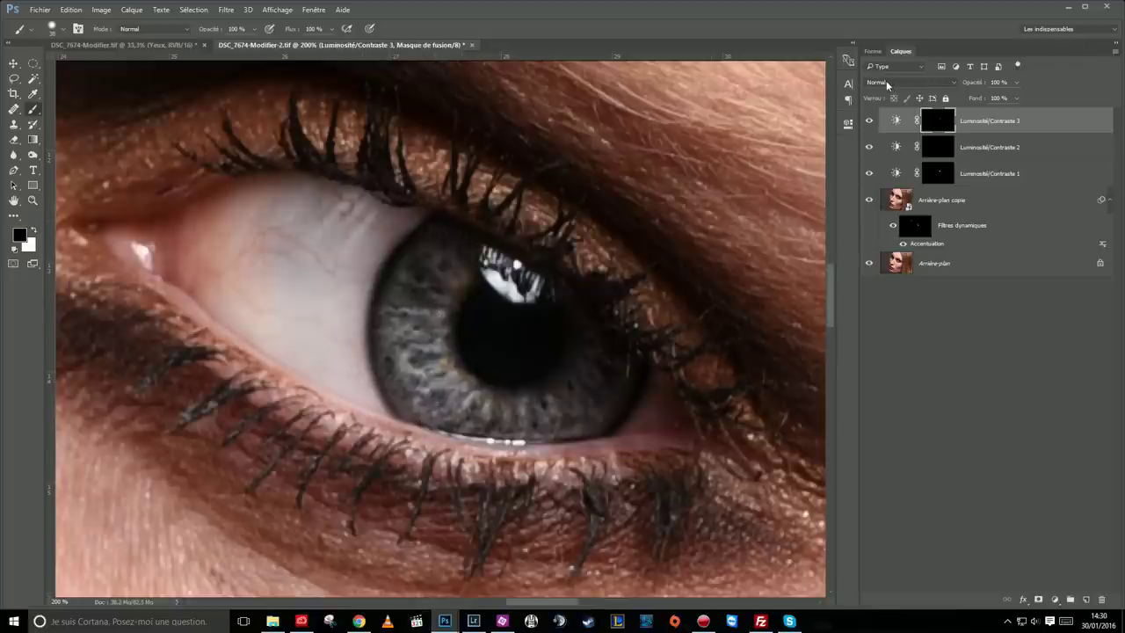
key(ctrl+2)
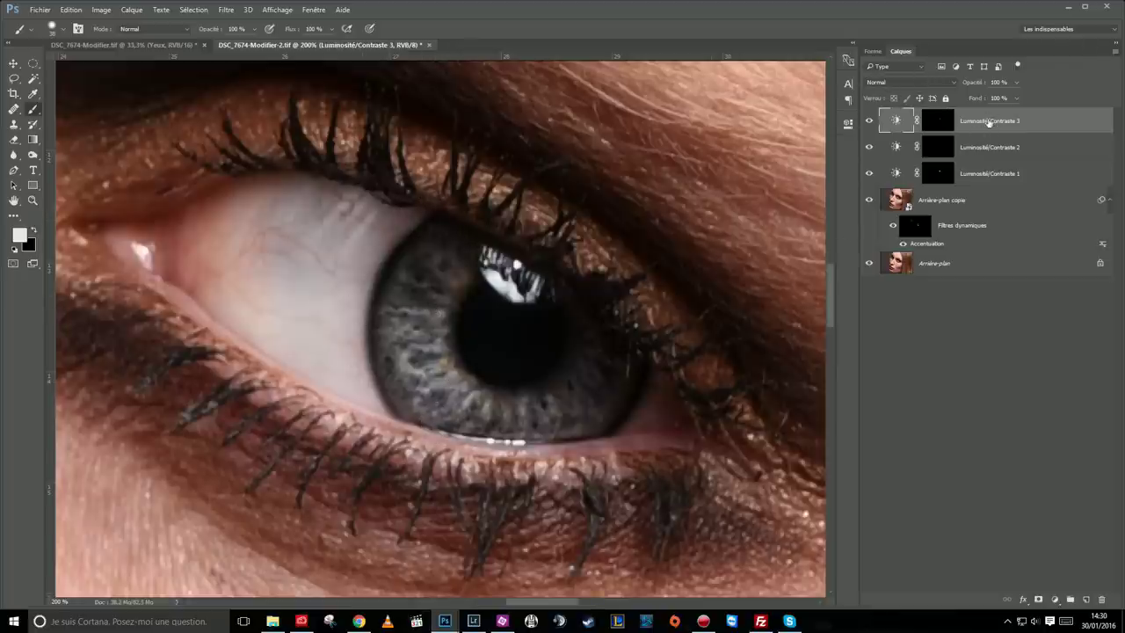
- Set Luminosité/Contraste 3 to Produit blend mode after comparing with Normal, then zoom out
click(878, 83)
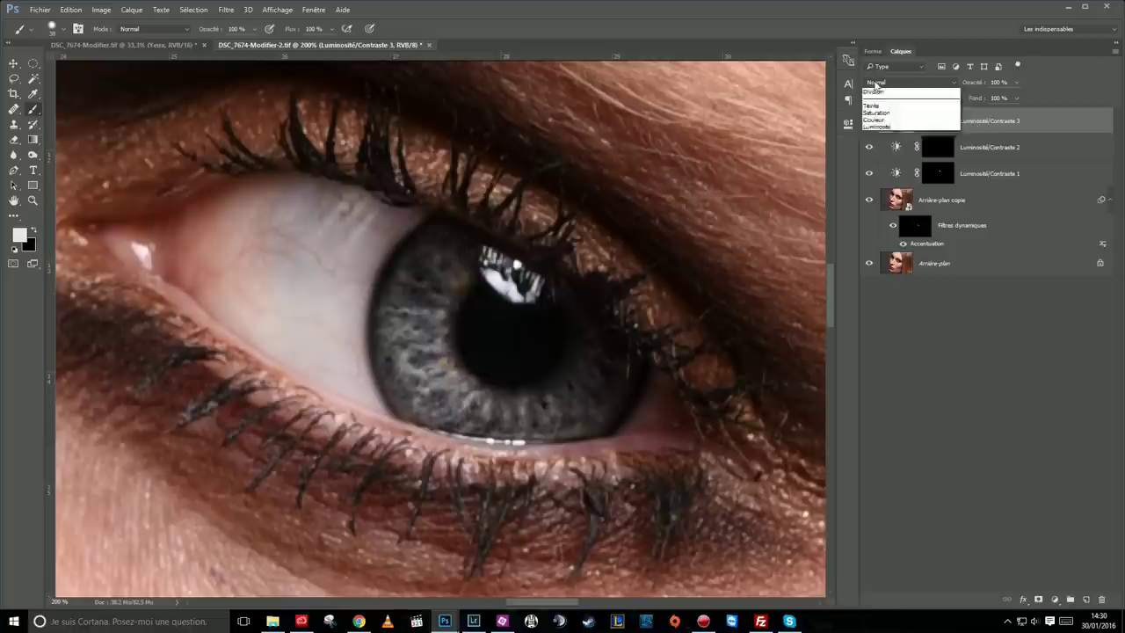
click(890, 83)
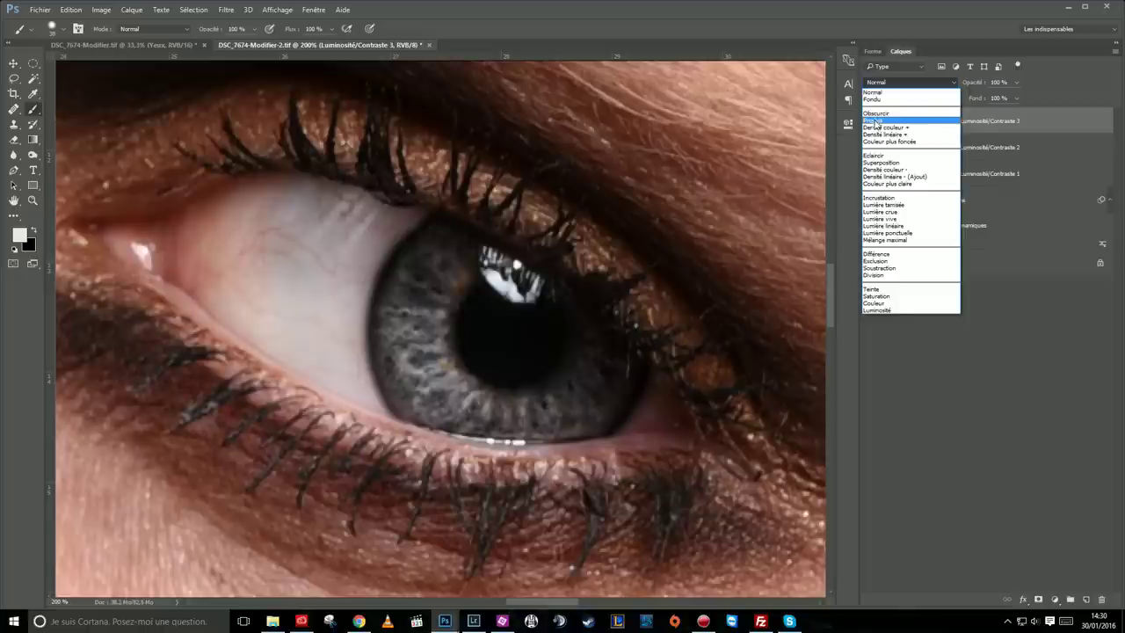
click(877, 121)
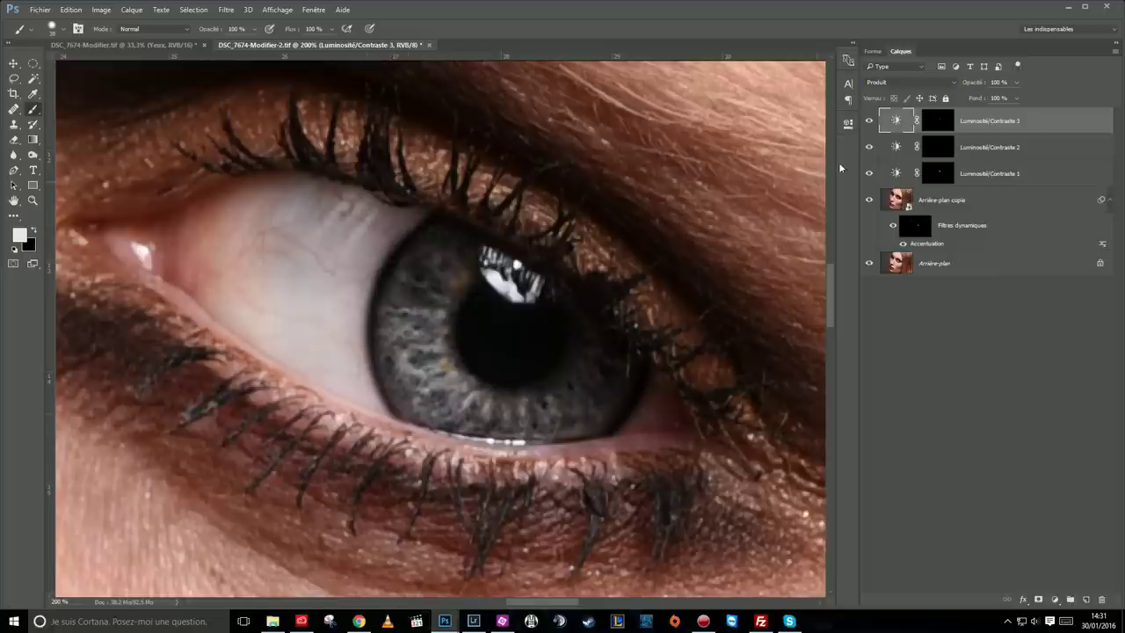
click(880, 83)
click(874, 90)
click(880, 83)
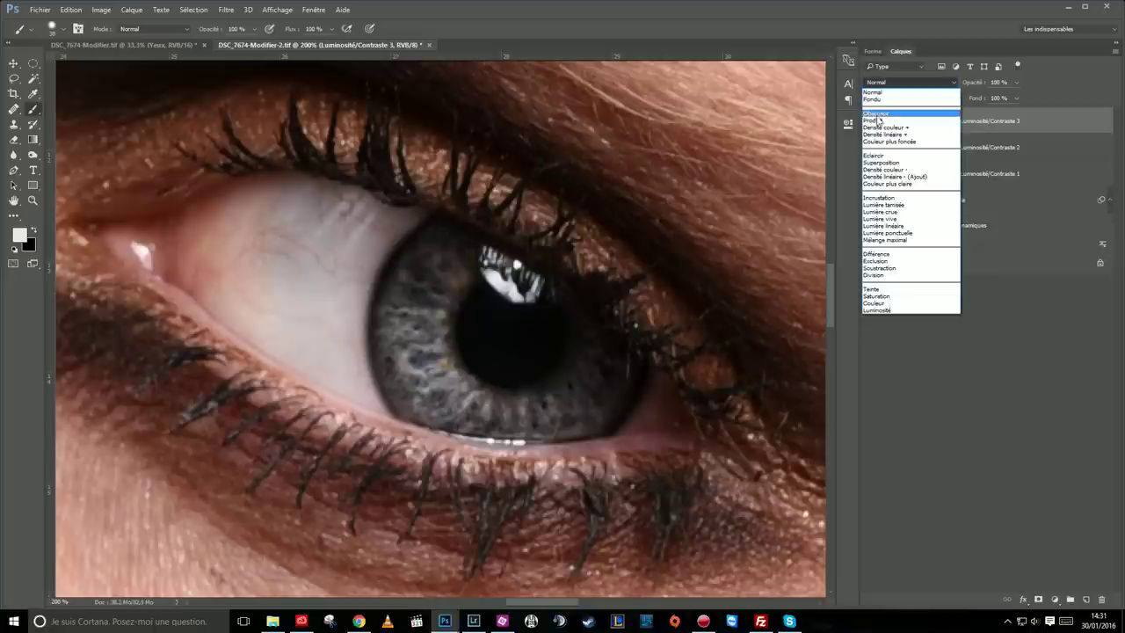
click(877, 121)
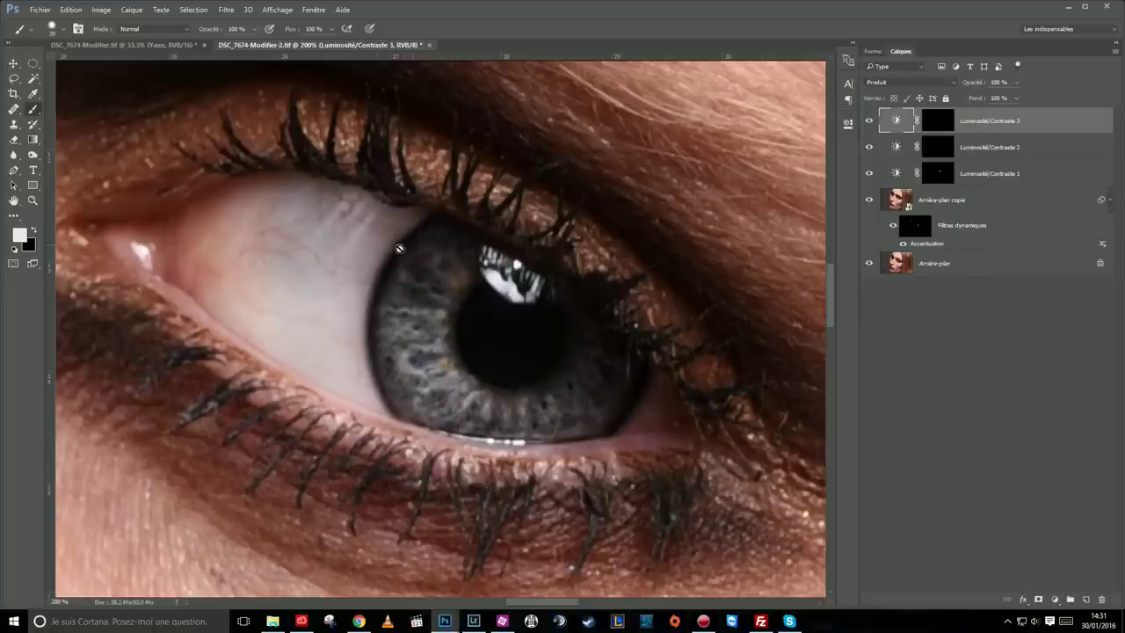
key(ctrl+minus)
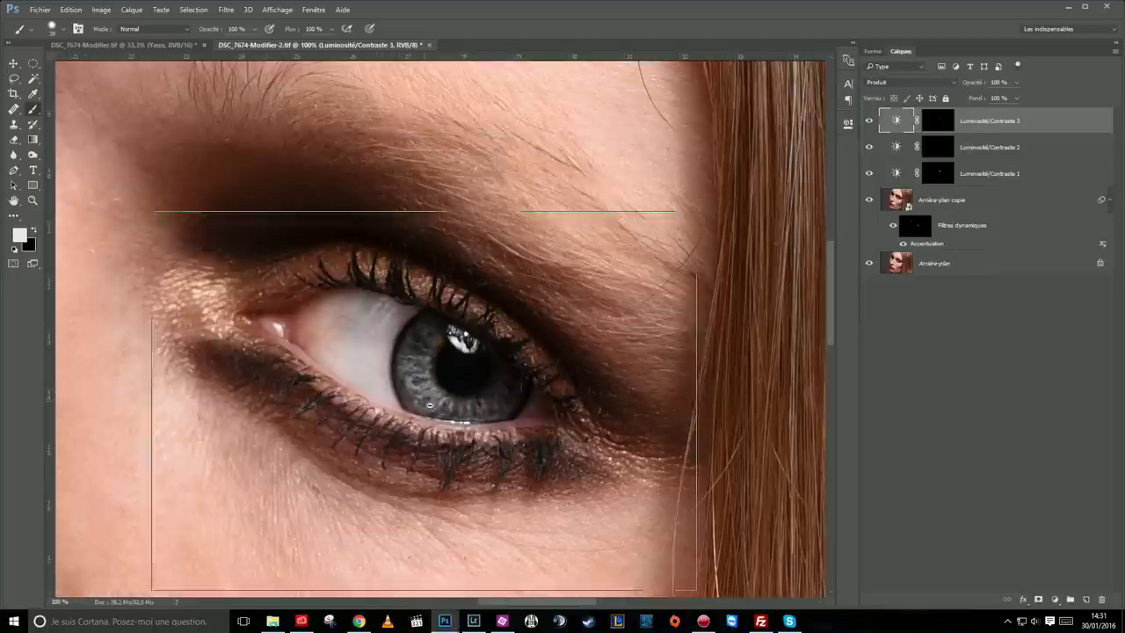
key(ctrl+minus)
key(ctrl+minus)
drag(467, 401, 578, 313)
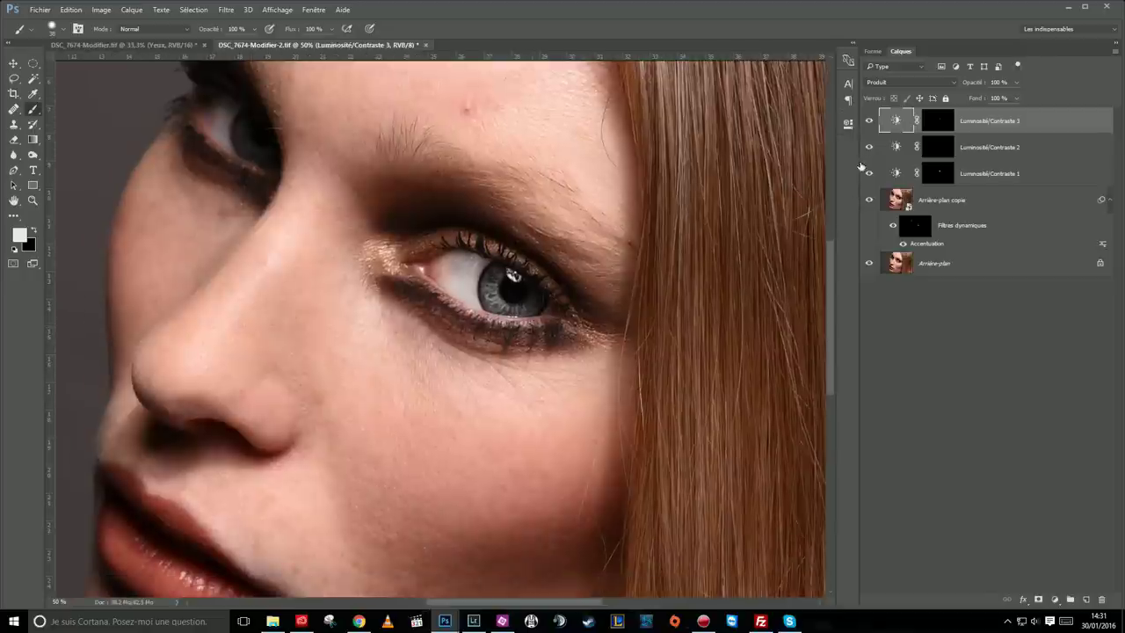
click(870, 121)
click(871, 121)
mouse_move(538, 312)
mouse_down()
mouse_move(544, 338)
mouse_move(530, 347)
mouse_up()
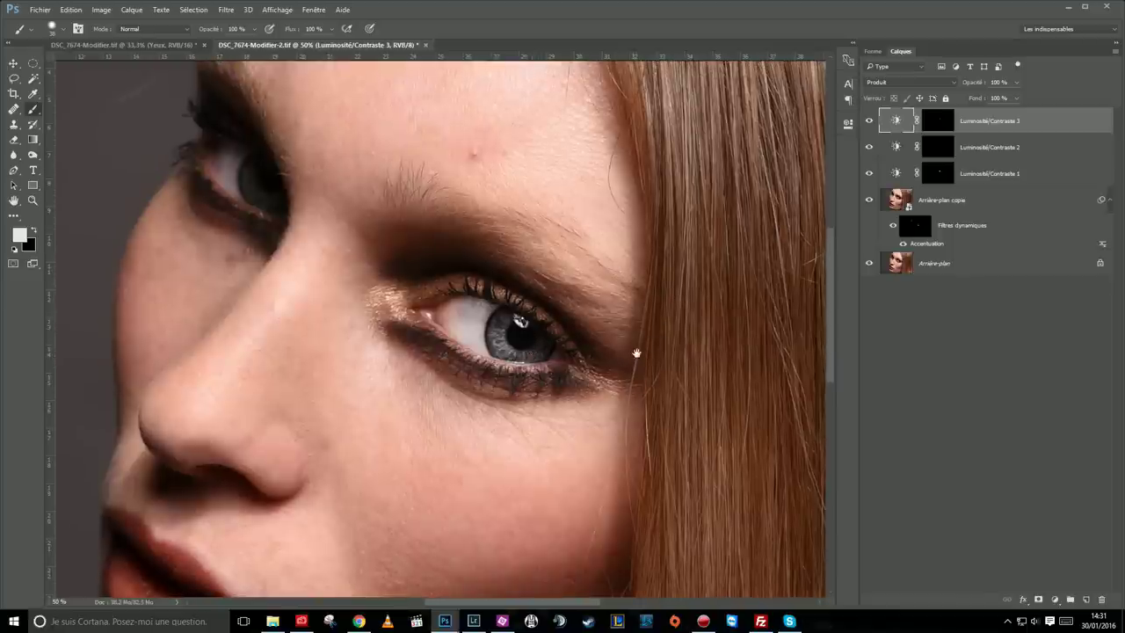
drag(635, 354, 612, 341)
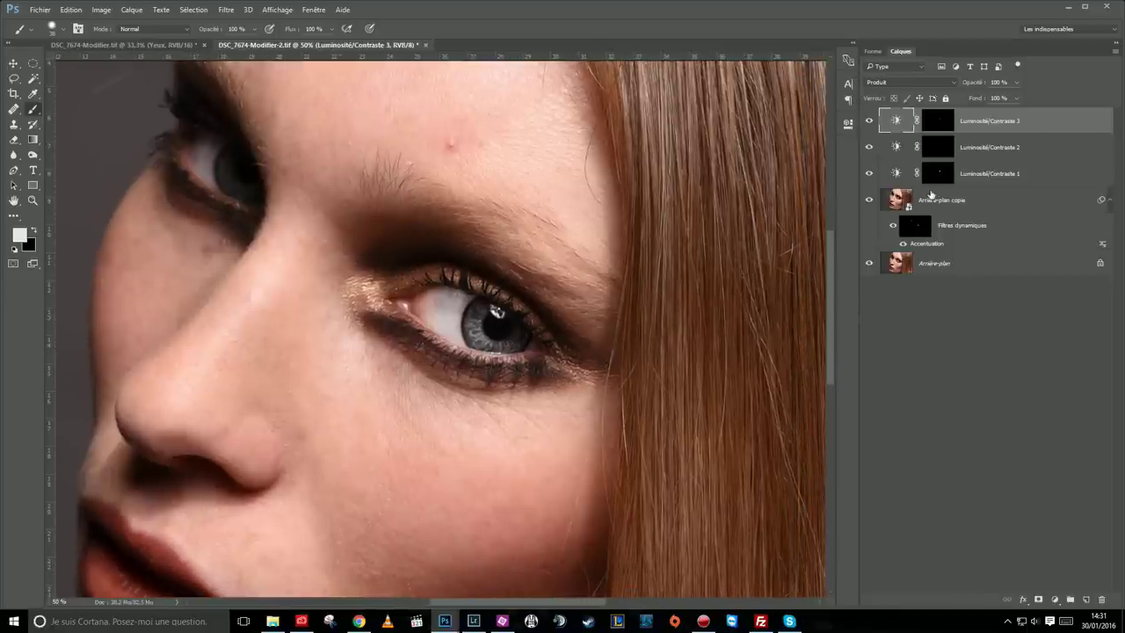
click(871, 175)
drag(535, 352, 535, 391)
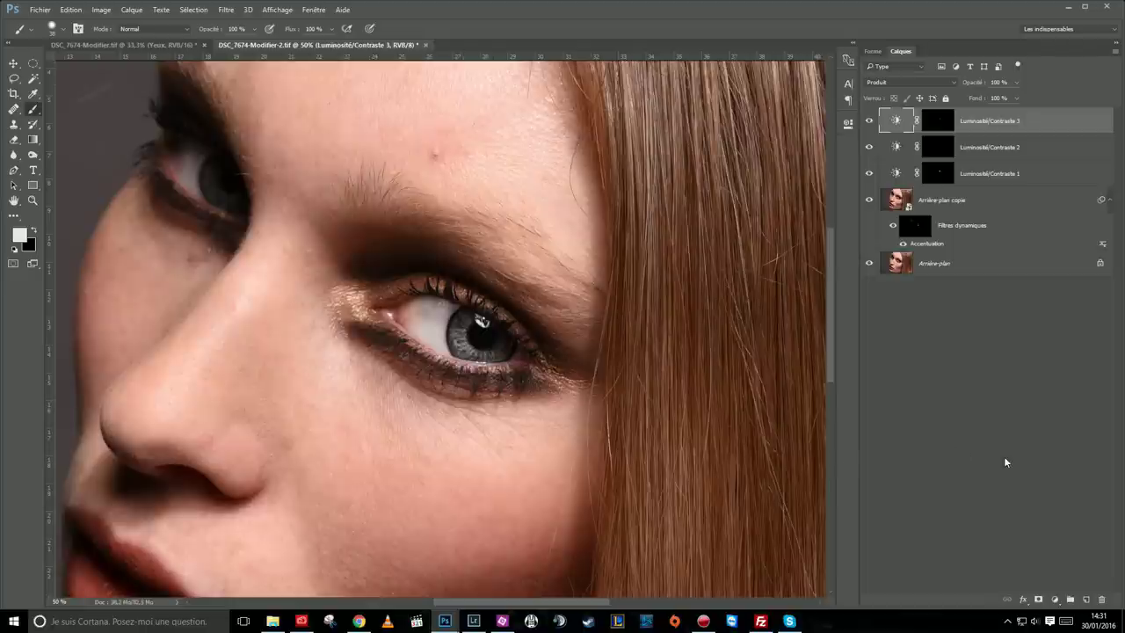
- Add a Balance des couleurs layer shifting Tons moyens to Cyan -38 and Bleu +18
click(1056, 601)
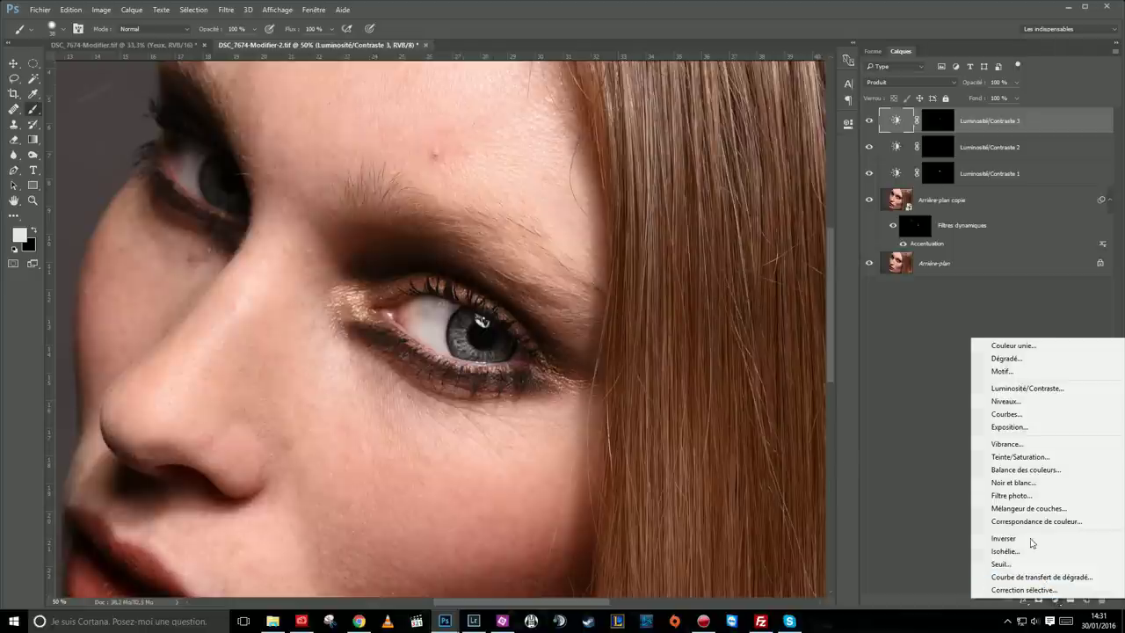
click(1015, 470)
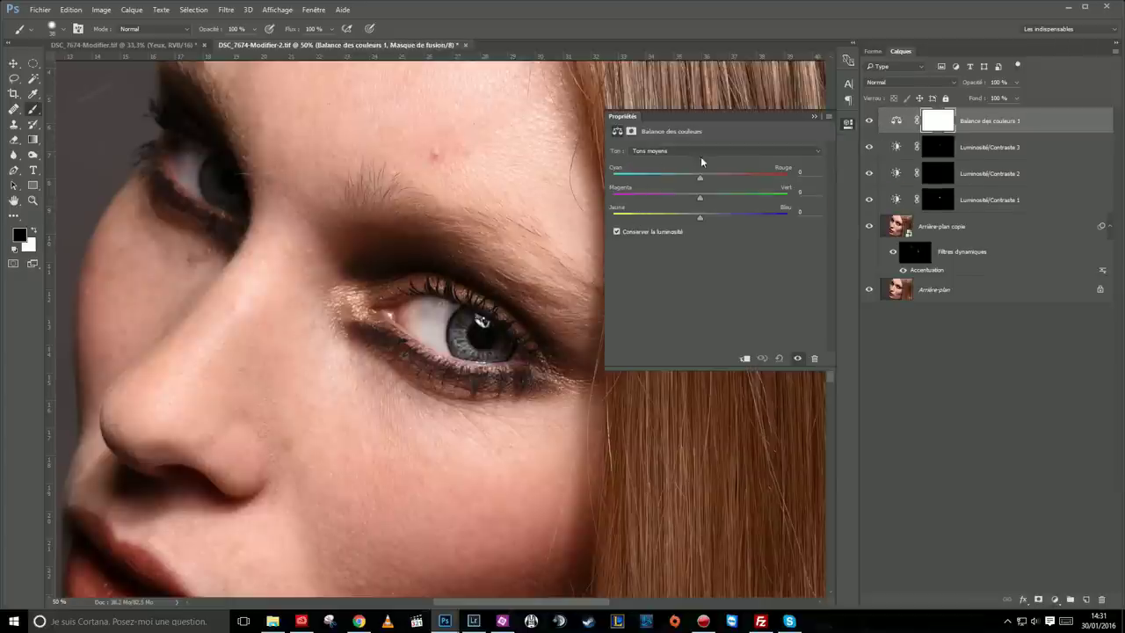
click(646, 151)
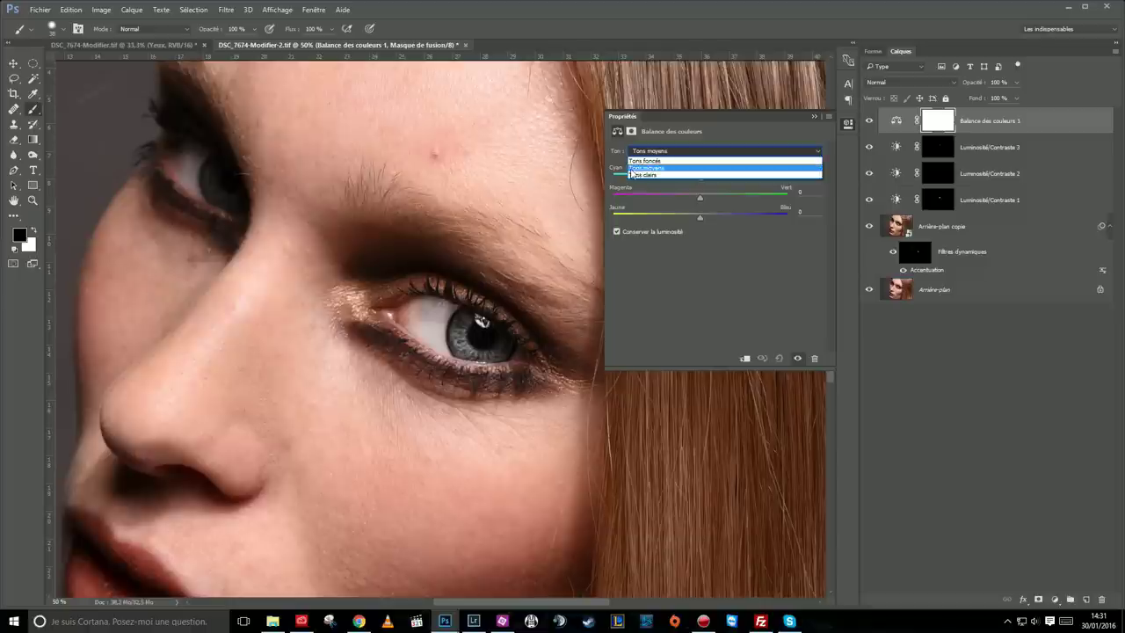
click(647, 168)
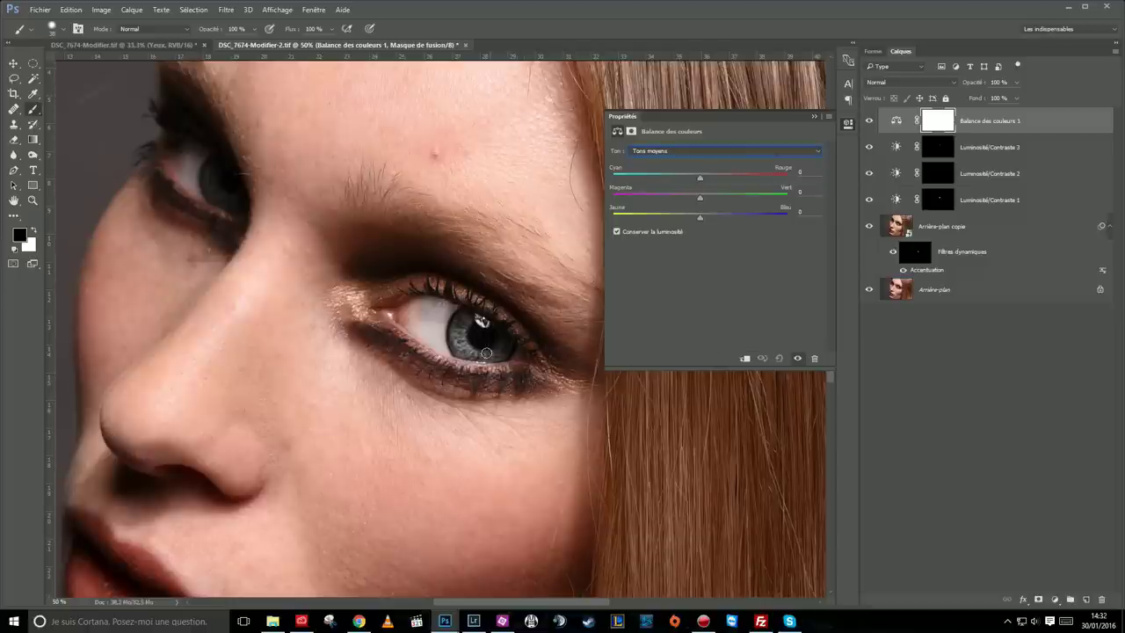
drag(497, 363, 473, 358)
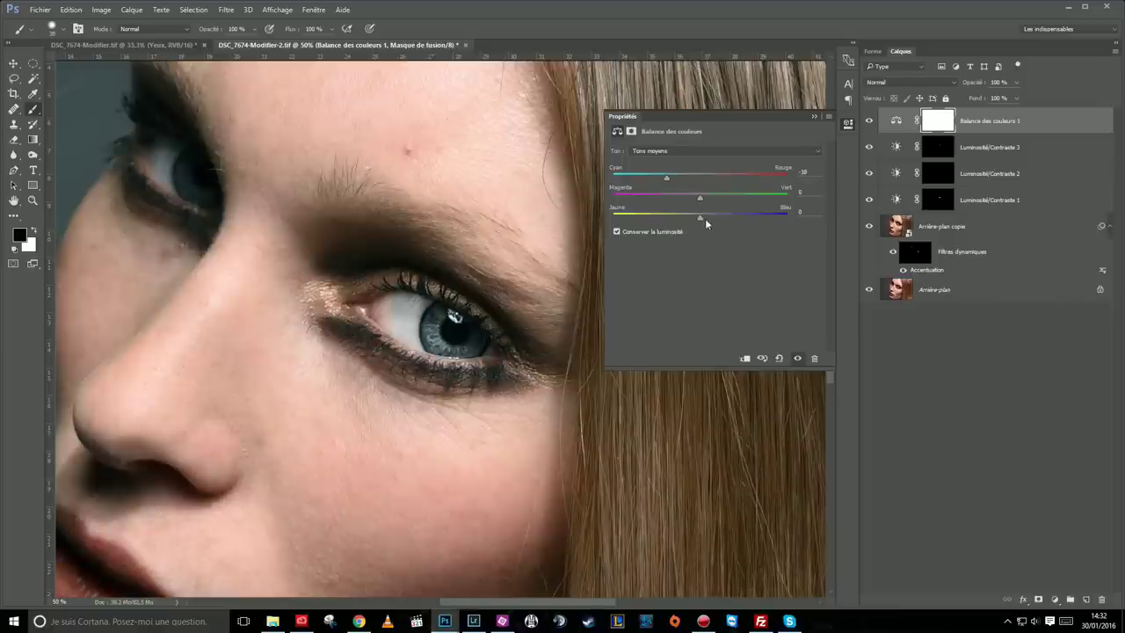
drag(699, 217, 715, 214)
click(814, 116)
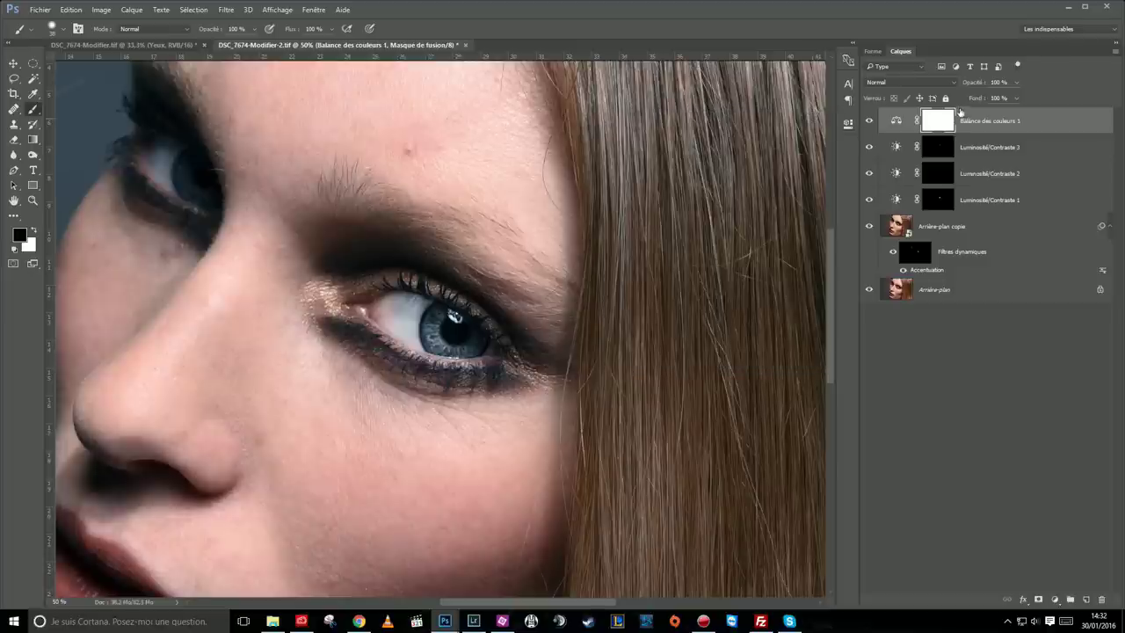
- Invert the Balance des couleurs mask to black with Ctrl+I, then zoom in on the eye
scroll(458, 343, down, 1)
scroll(477, 369, down, 1)
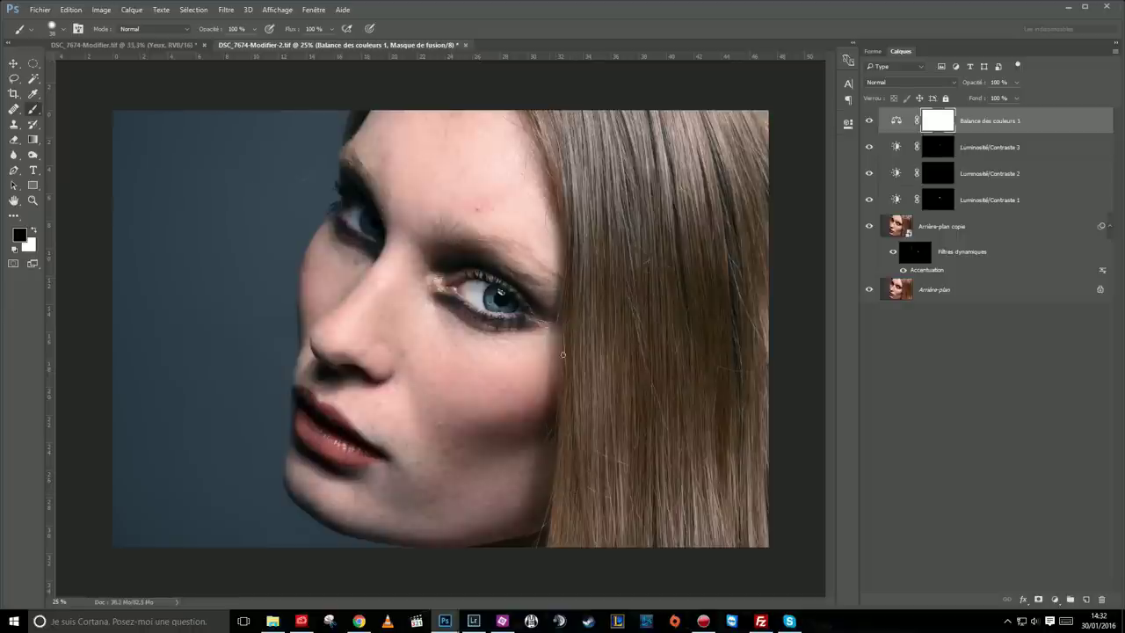
scroll(557, 299, up, 1)
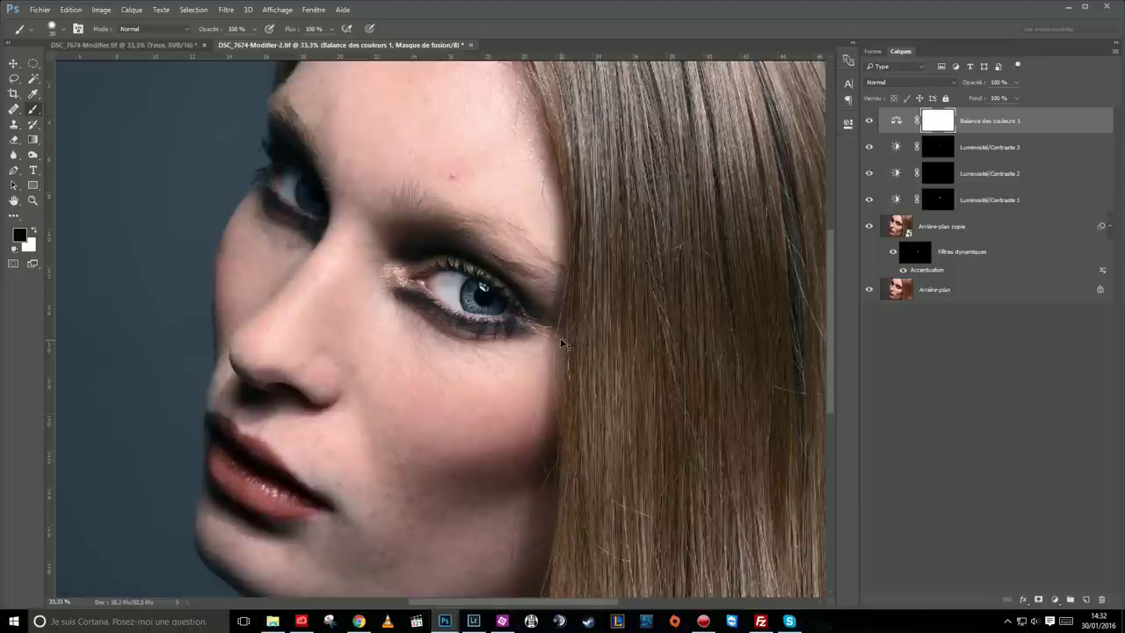
key(ctrl+i)
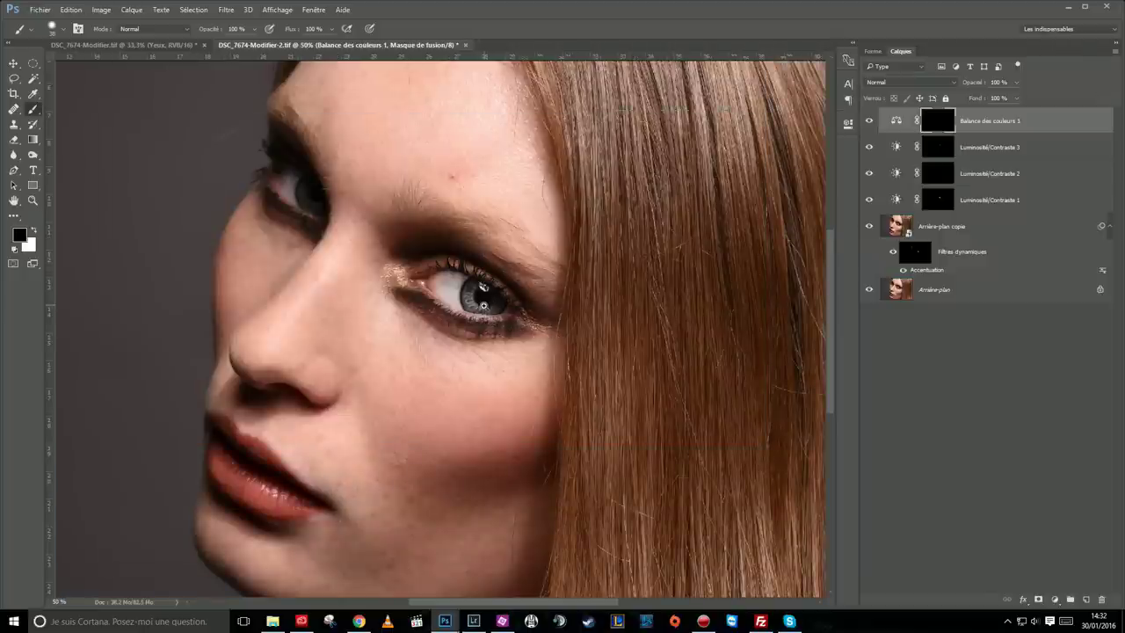
scroll(483, 303, up, 1)
scroll(481, 307, up, 1)
scroll(481, 307, up, 1)
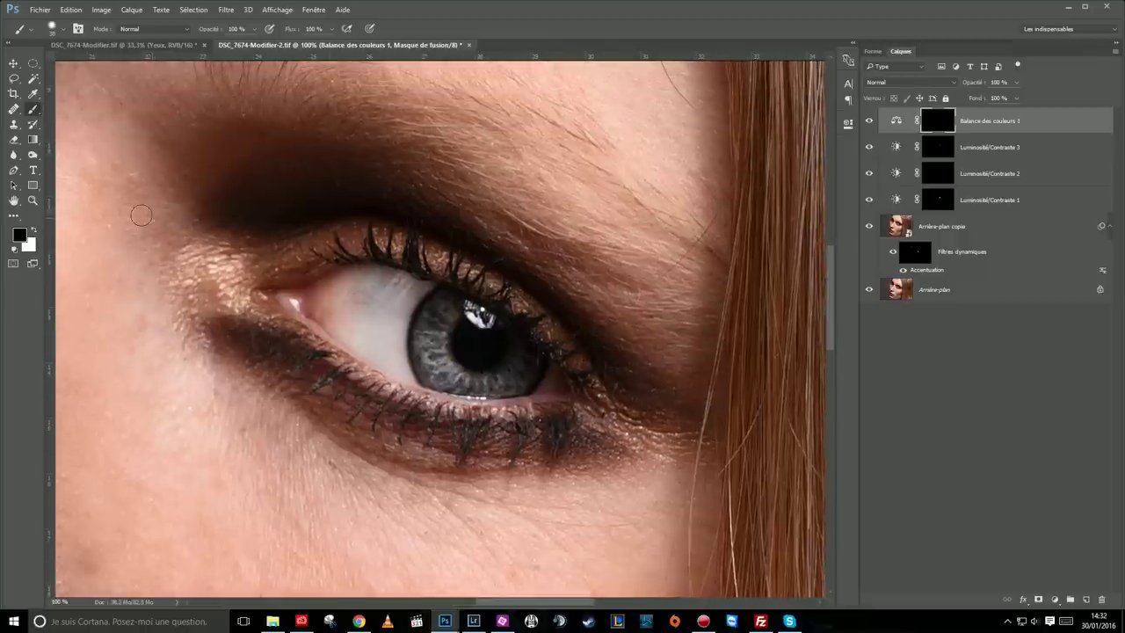
- Paint white at 20% brush opacity over both irises on the colour balance mask
click(33, 232)
click(224, 27)
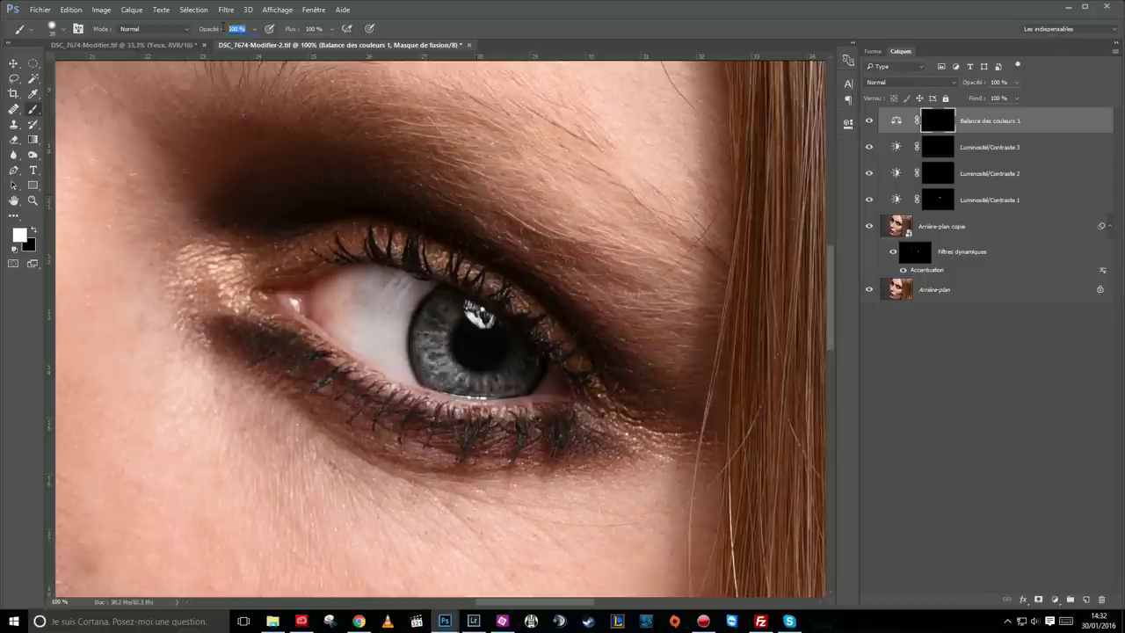
text(2)
key(Return)
drag(432, 321, 434, 341)
mouse_move(440, 335)
mouse_down()
mouse_move(444, 379)
mouse_move(524, 371)
mouse_move(481, 386)
mouse_move(518, 346)
mouse_move(517, 374)
mouse_move(444, 362)
mouse_move(457, 312)
mouse_move(447, 369)
mouse_move(431, 352)
mouse_move(445, 305)
mouse_move(427, 372)
mouse_move(427, 347)
mouse_move(427, 361)
mouse_move(523, 363)
mouse_move(502, 383)
mouse_move(523, 361)
mouse_move(495, 381)
mouse_move(510, 376)
mouse_move(445, 373)
mouse_up()
mouse_move(250, 286)
mouse_down()
mouse_move(439, 372)
mouse_move(417, 527)
mouse_up()
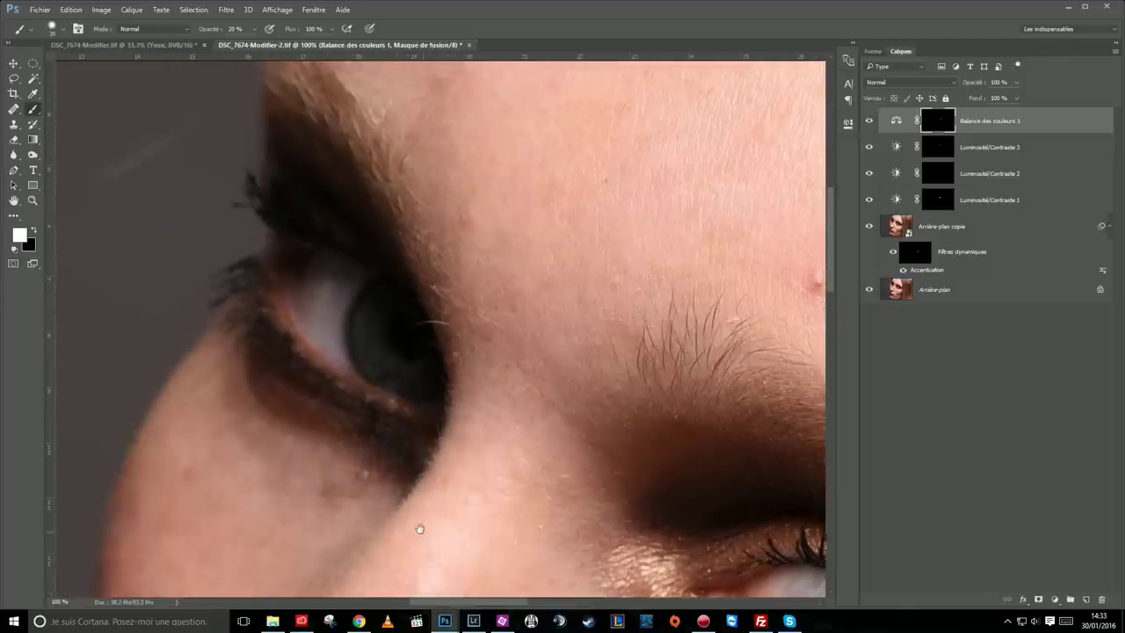
mouse_move(363, 338)
mouse_down()
mouse_move(372, 311)
mouse_move(401, 364)
mouse_move(364, 322)
mouse_move(410, 364)
mouse_move(381, 367)
mouse_move(387, 293)
mouse_move(364, 334)
mouse_move(424, 360)
mouse_move(377, 306)
mouse_move(364, 342)
mouse_move(392, 367)
mouse_move(351, 311)
mouse_up()
- Zoom out to the whole portrait, then zoom back in toward the eye
key(ctrl+minus)
drag(665, 457, 499, 295)
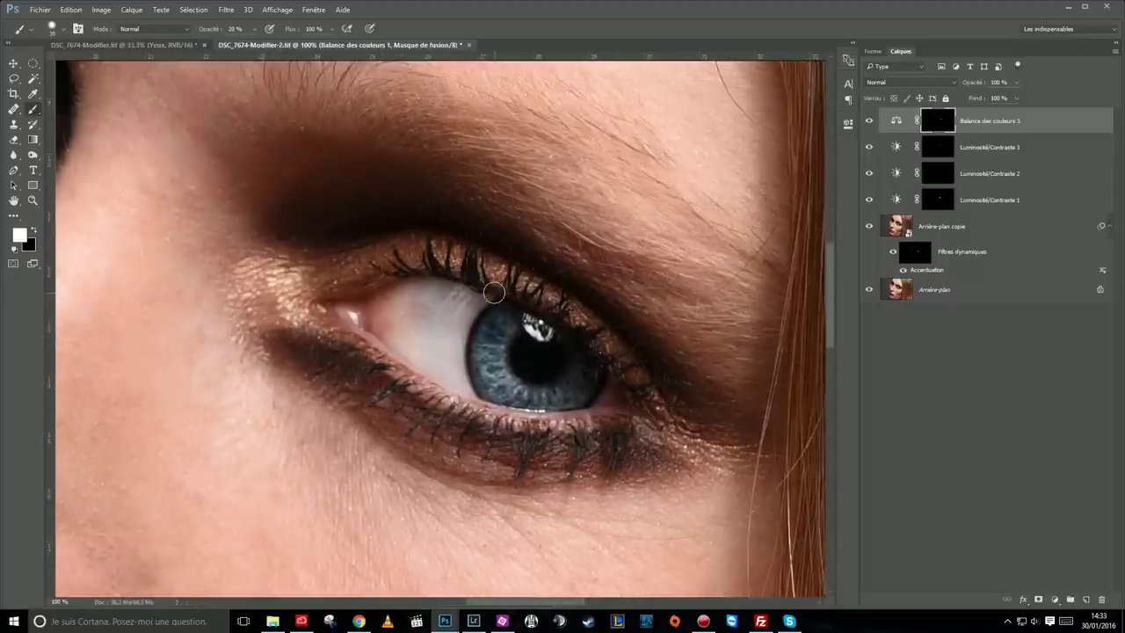
key(ctrl+minus)
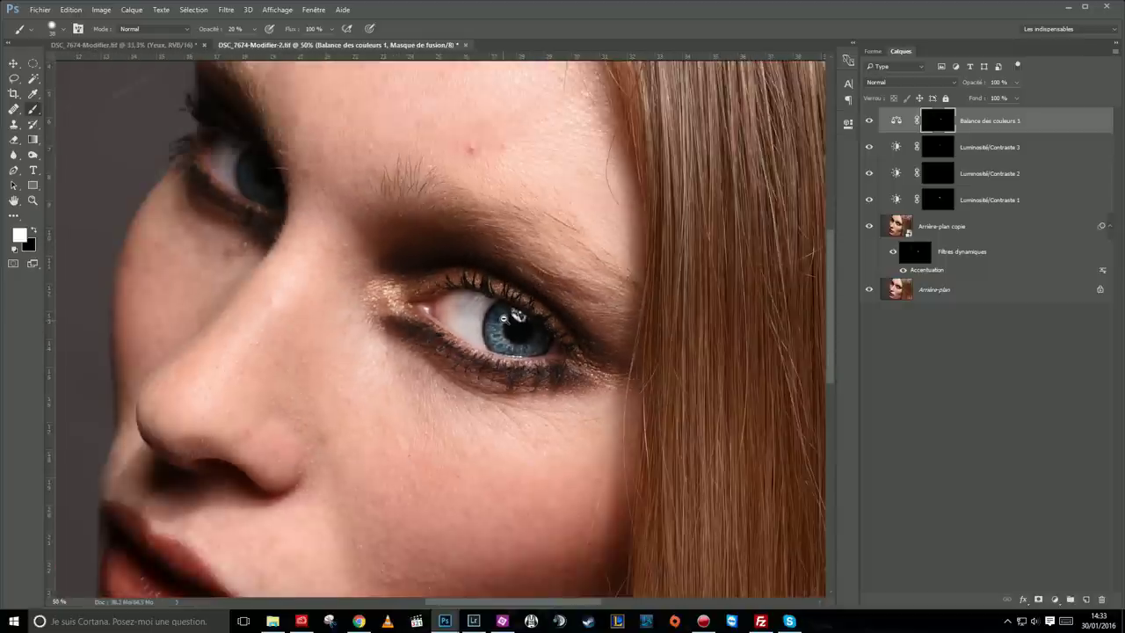
key(ctrl+minus)
key(ctrl+minus)
key(ctrl+plus)
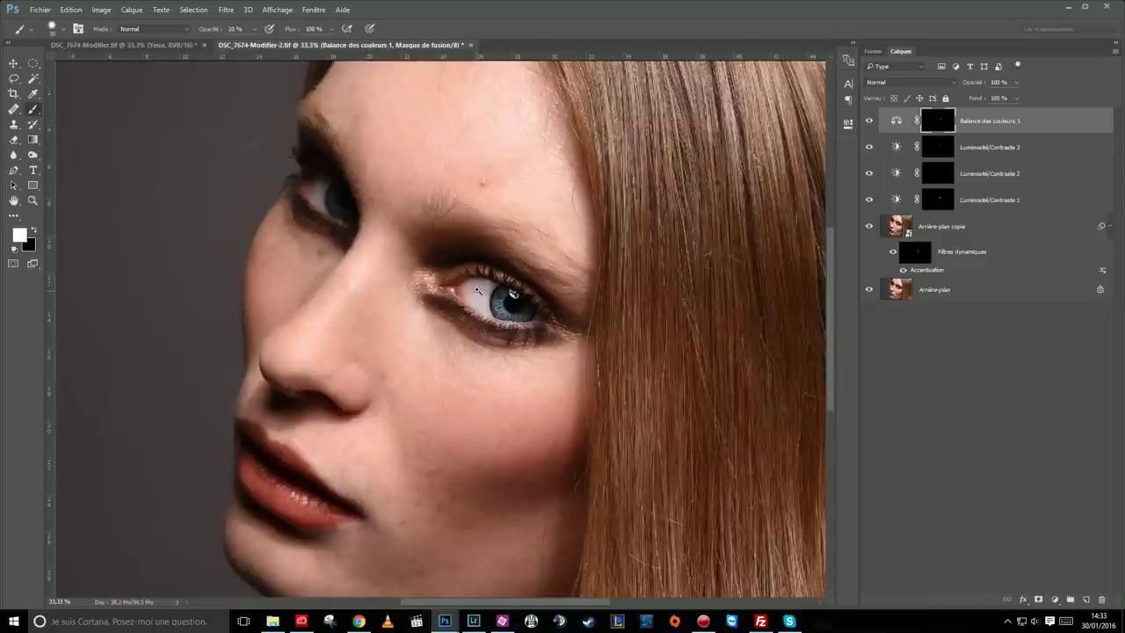
key(ctrl+plus)
- Compare Balance des couleurs 1 on and off, then set its Magenta/Vert slider to +33
click(871, 122)
click(871, 123)
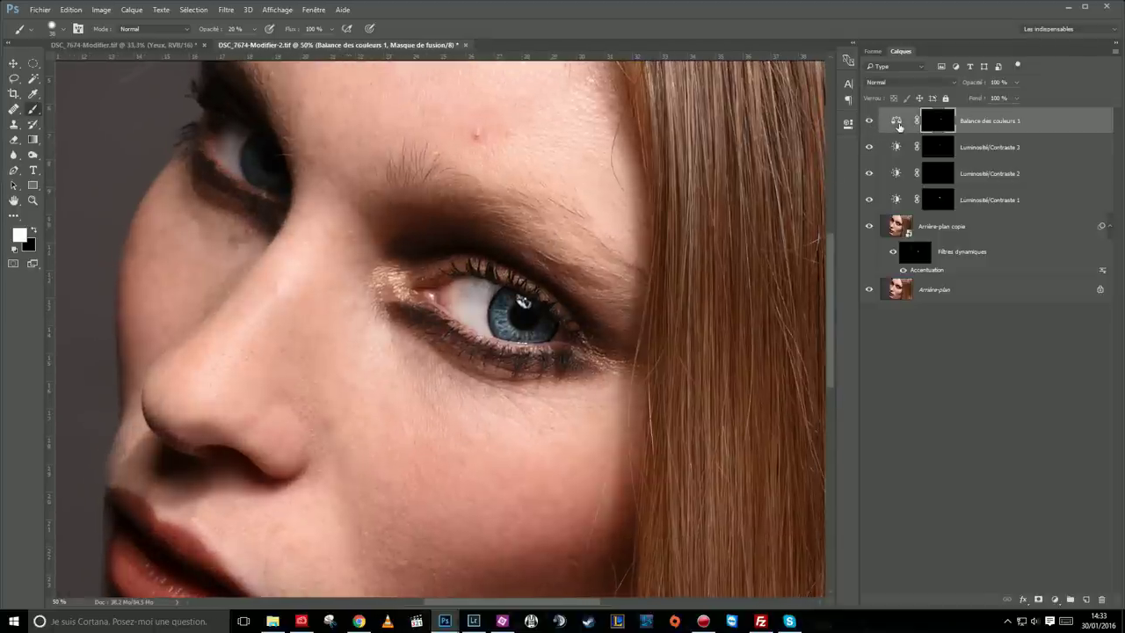
double_click(898, 122)
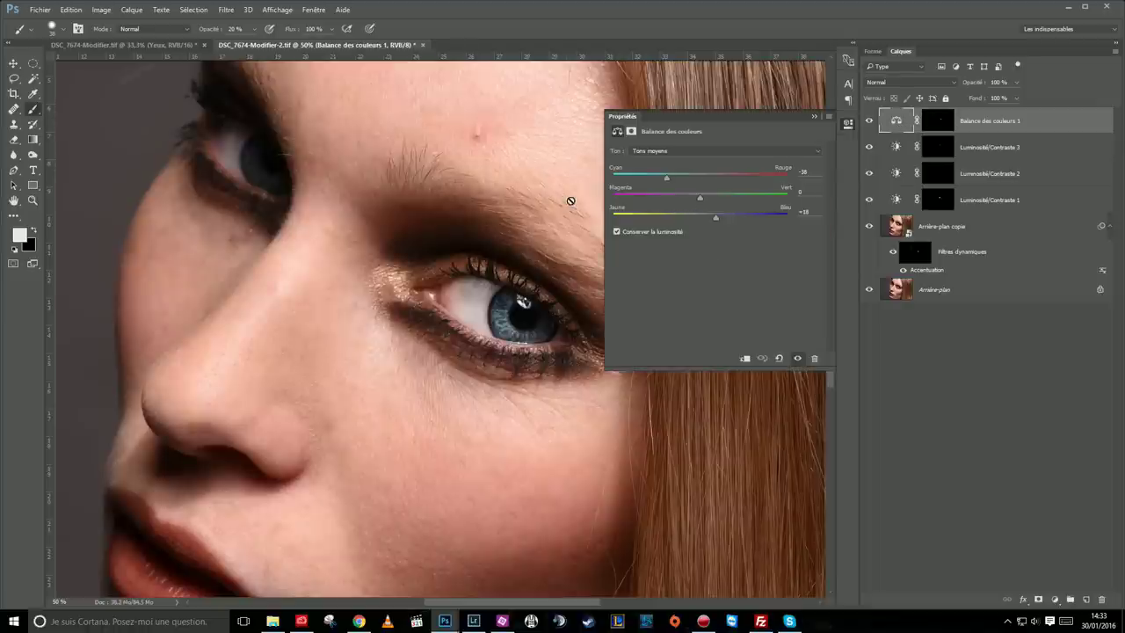
mouse_move(701, 197)
mouse_down()
mouse_move(717, 196)
mouse_move(695, 204)
mouse_up()
click(815, 116)
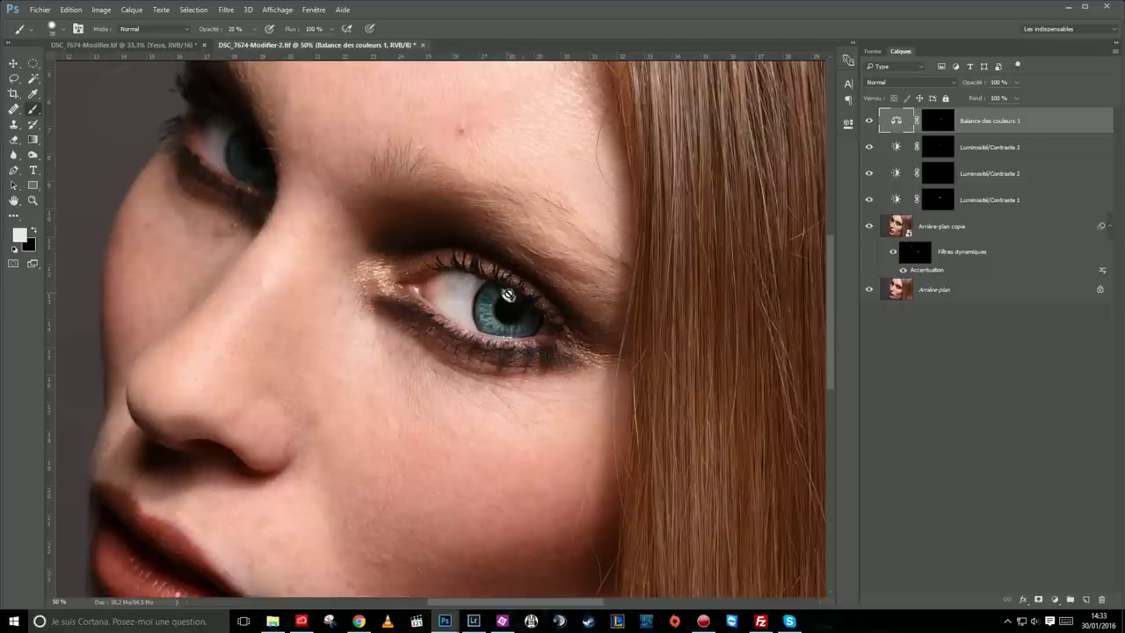
scroll(532, 321, up, 1)
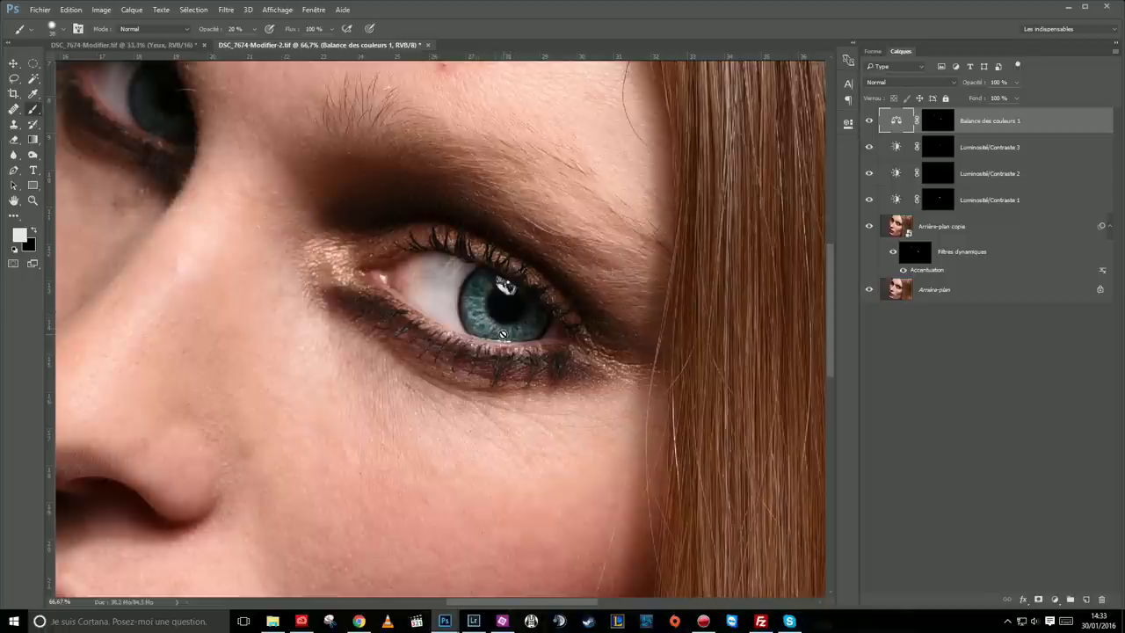
scroll(542, 327, up, 1)
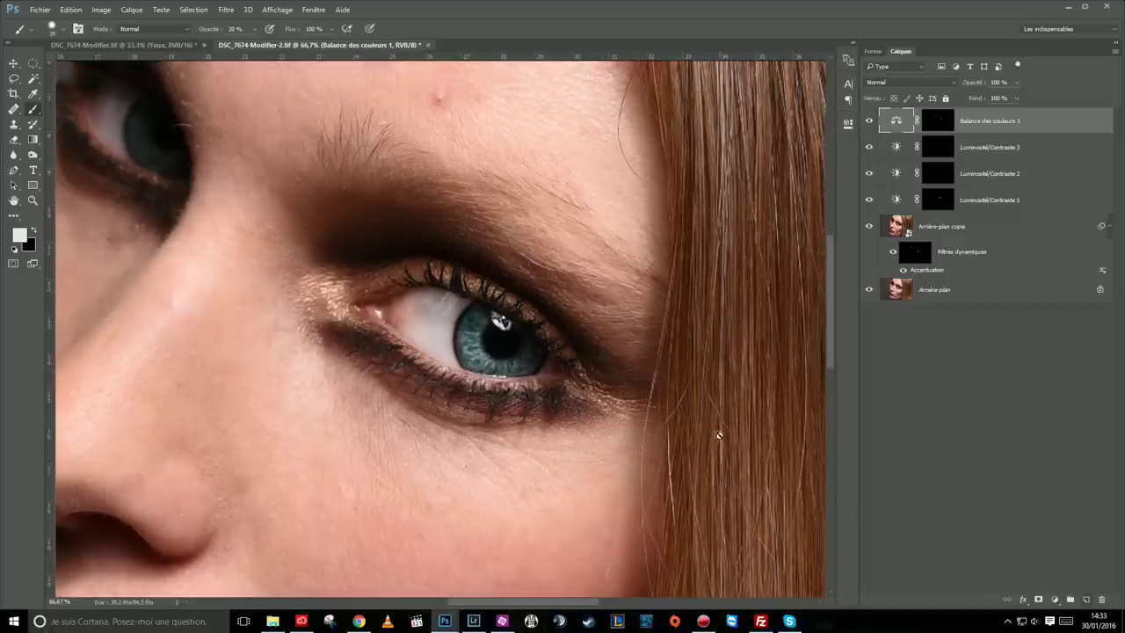
- Add a new layer and draw a thin elliptical selection across the pupil
click(1086, 600)
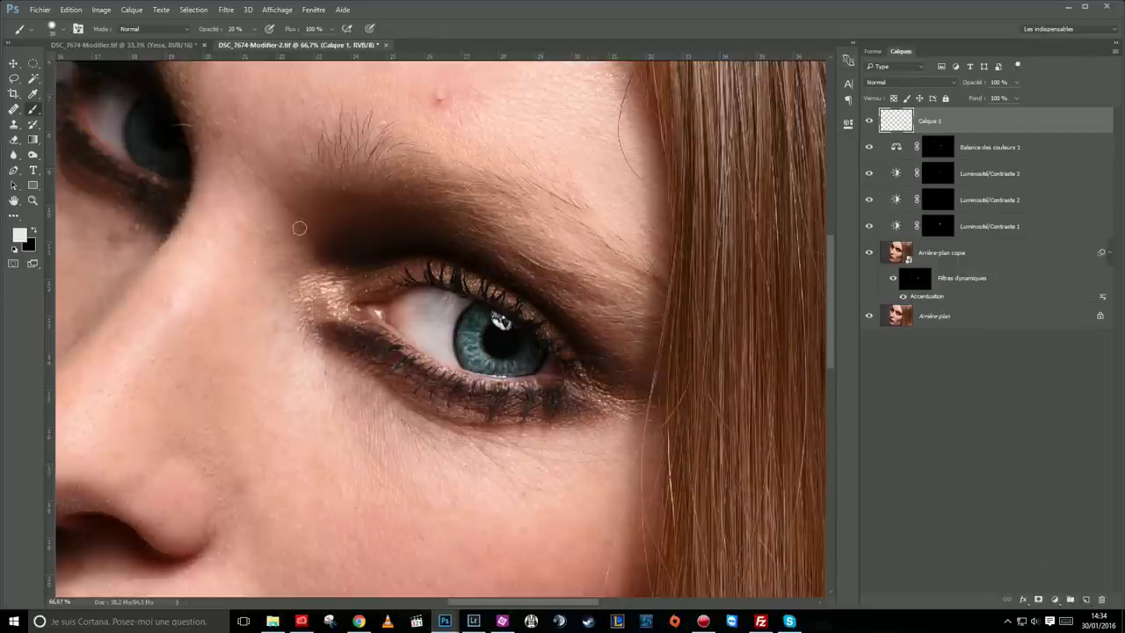
click(33, 64)
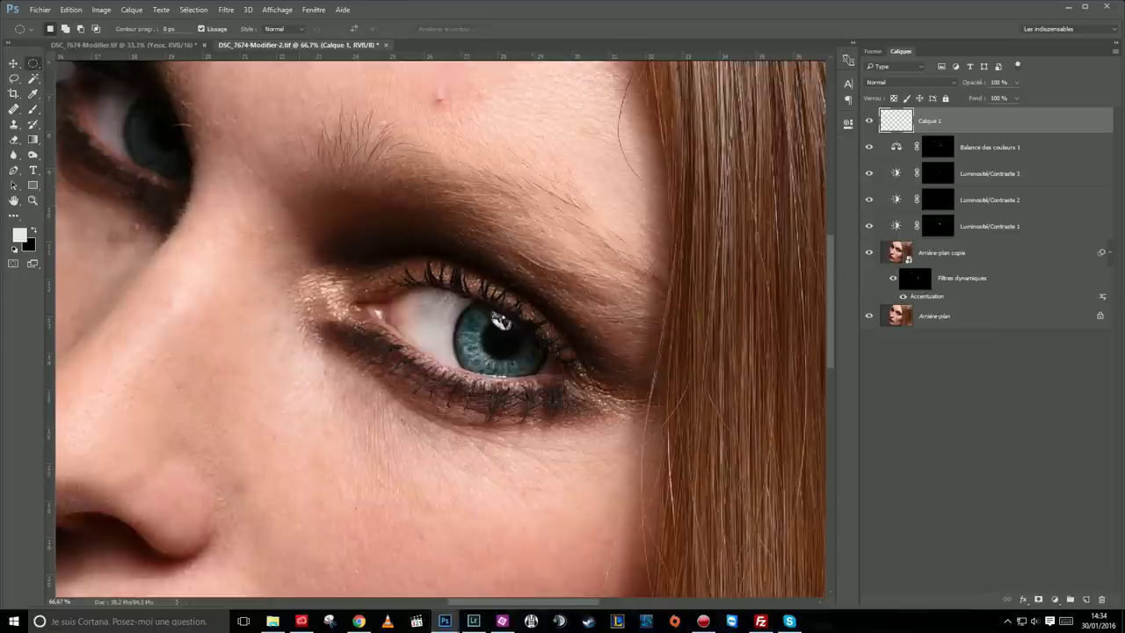
scroll(475, 361, up, 1)
scroll(492, 369, up, 1)
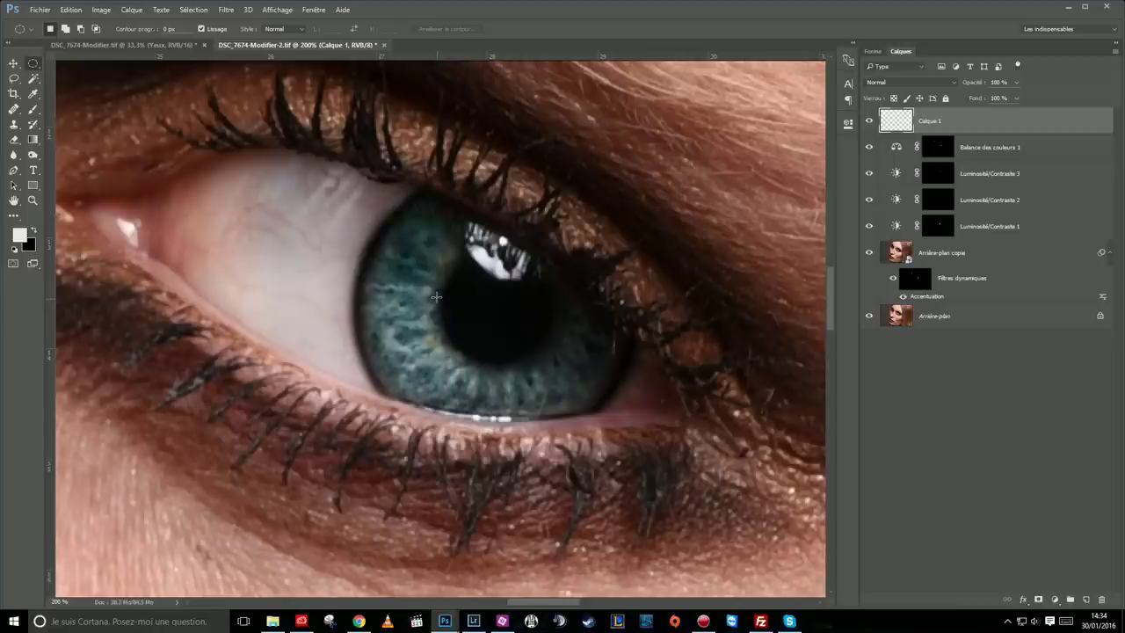
drag(438, 301, 559, 329)
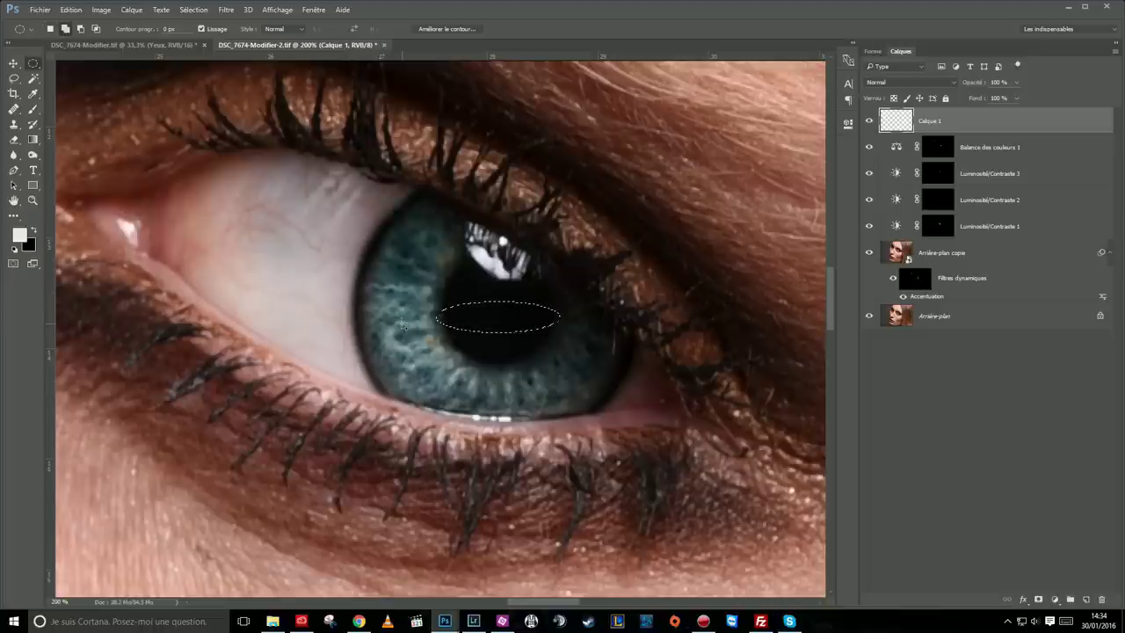
- Fill the ellipse with the white Couleur de premier plan and deselect
key(shift+F5)
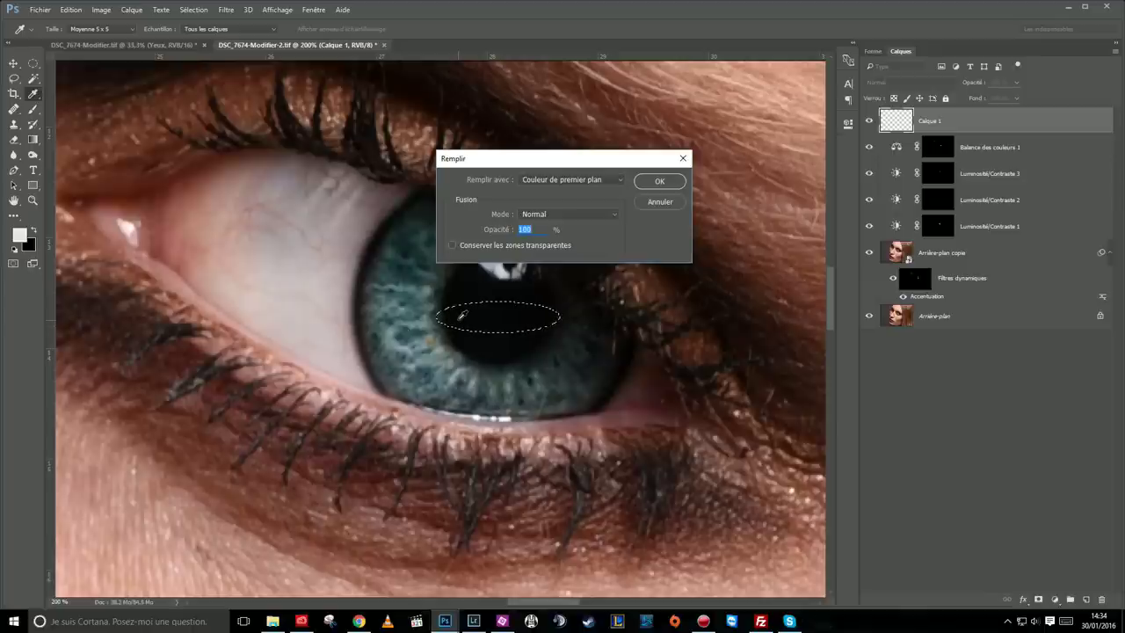
click(567, 181)
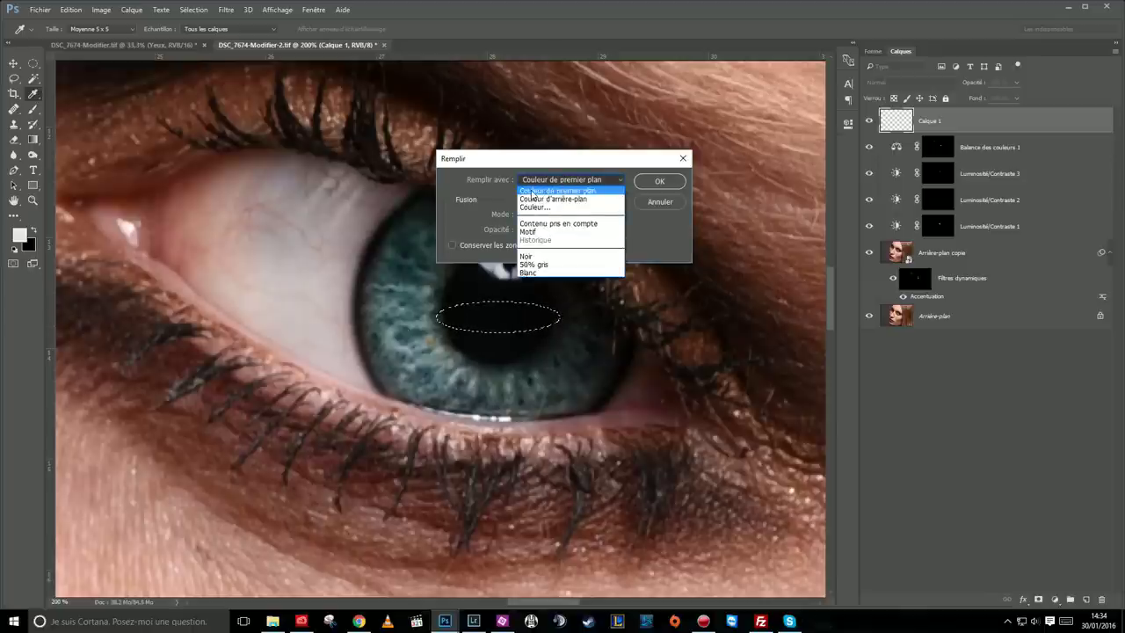
click(659, 181)
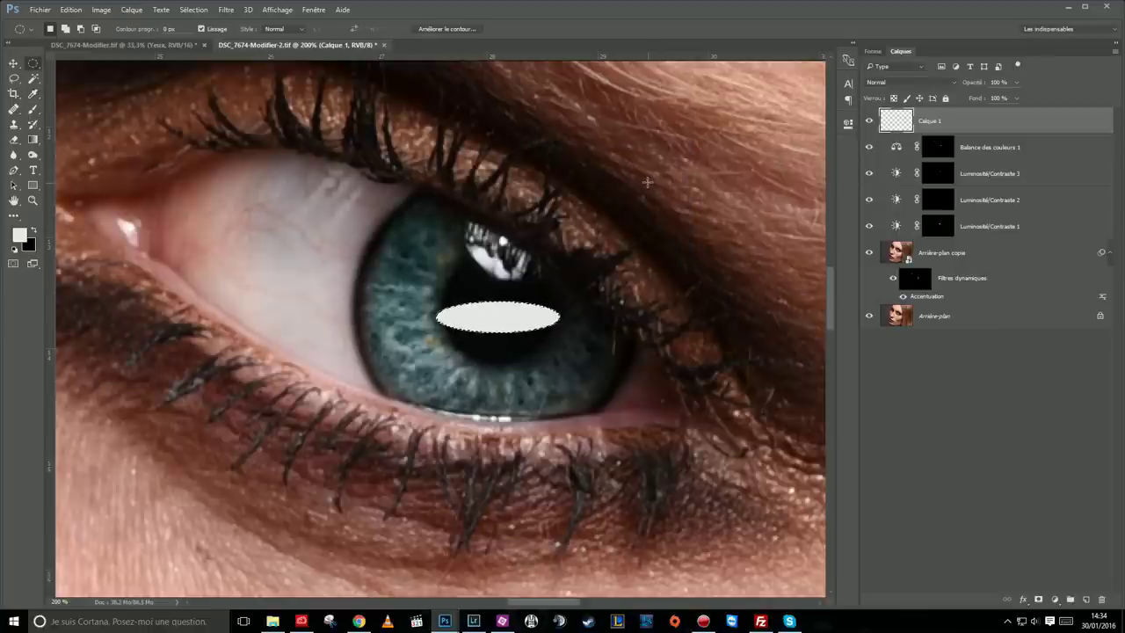
key(ctrl+d)
- Convert Calque 1 to a smart object via Convertir en objet dynamique
click(20, 64)
scroll(528, 343, up, 2)
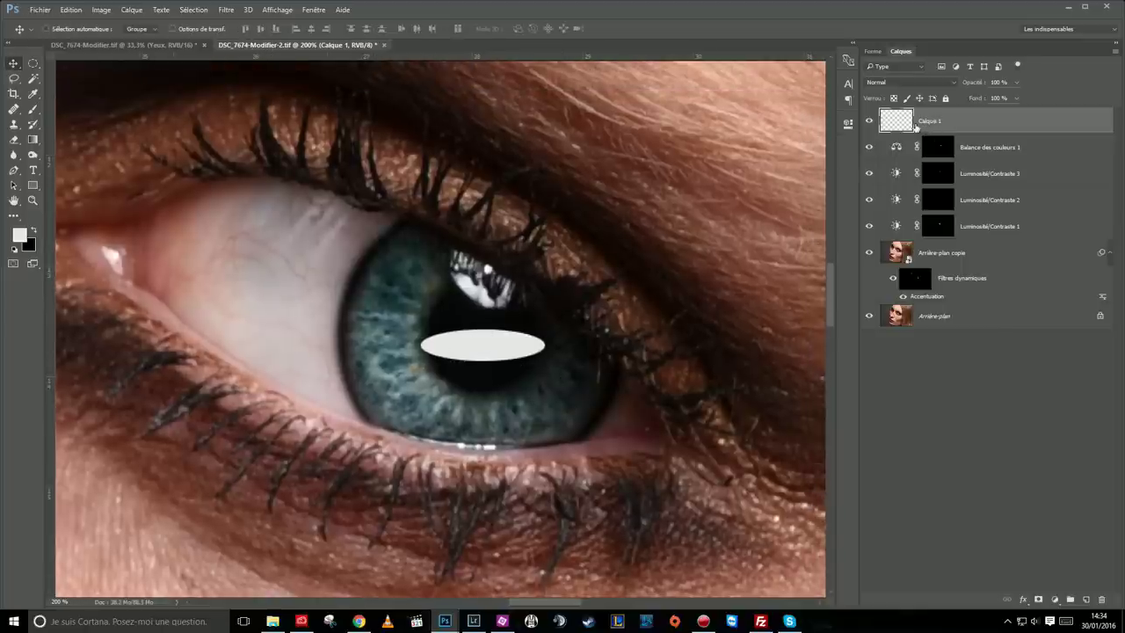
right_click(993, 129)
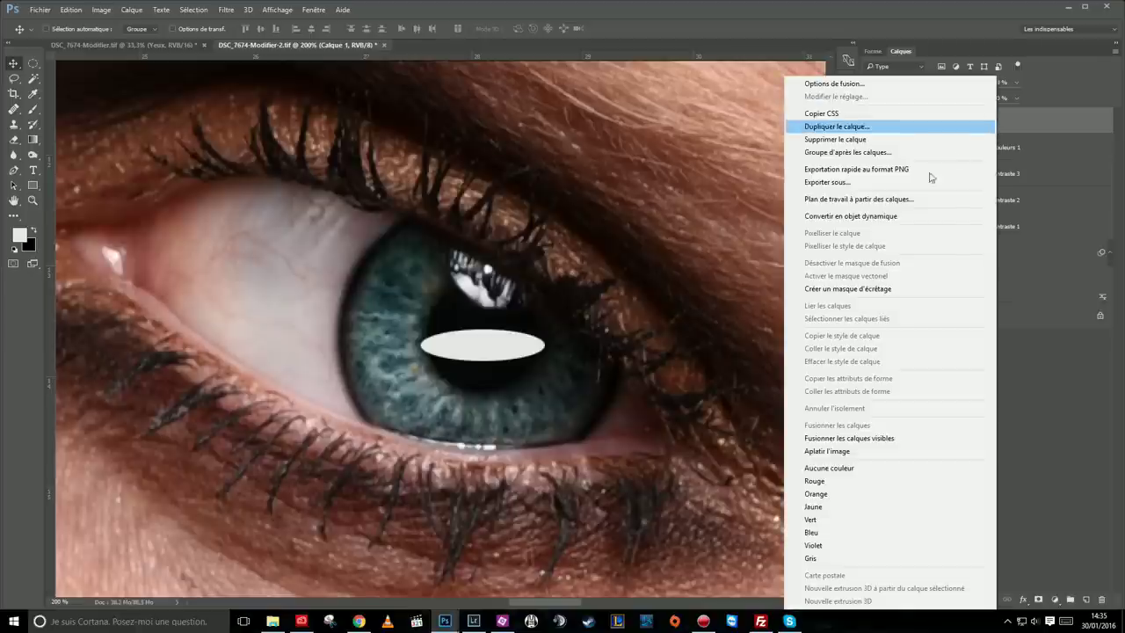
click(859, 217)
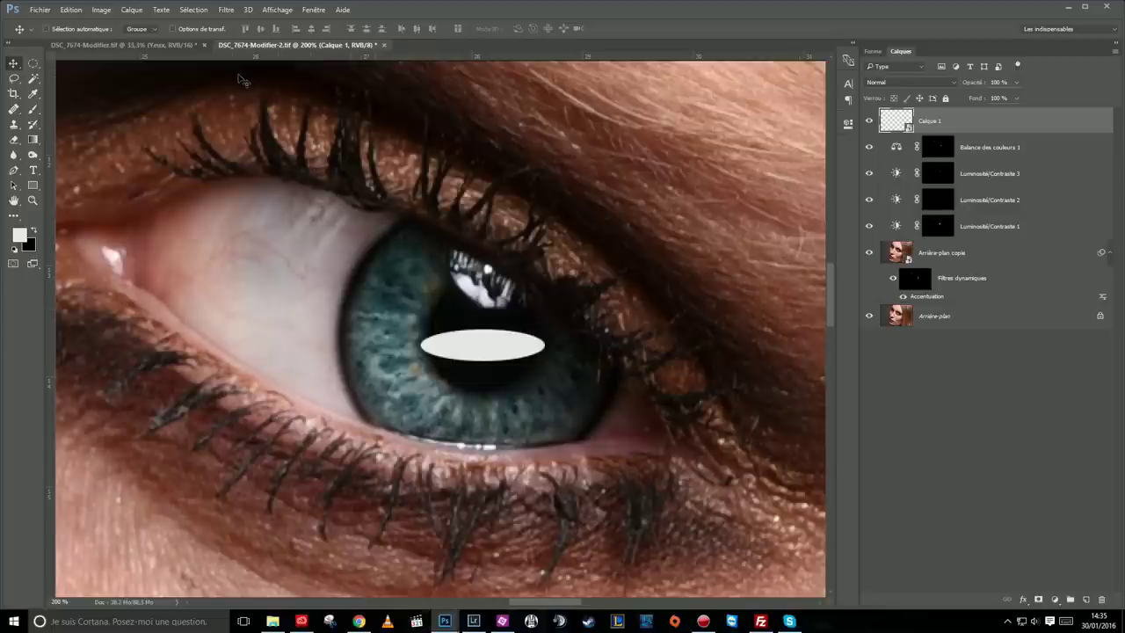
- Drag the white ellipse down onto the lower edge of the iris
drag(473, 368, 468, 350)
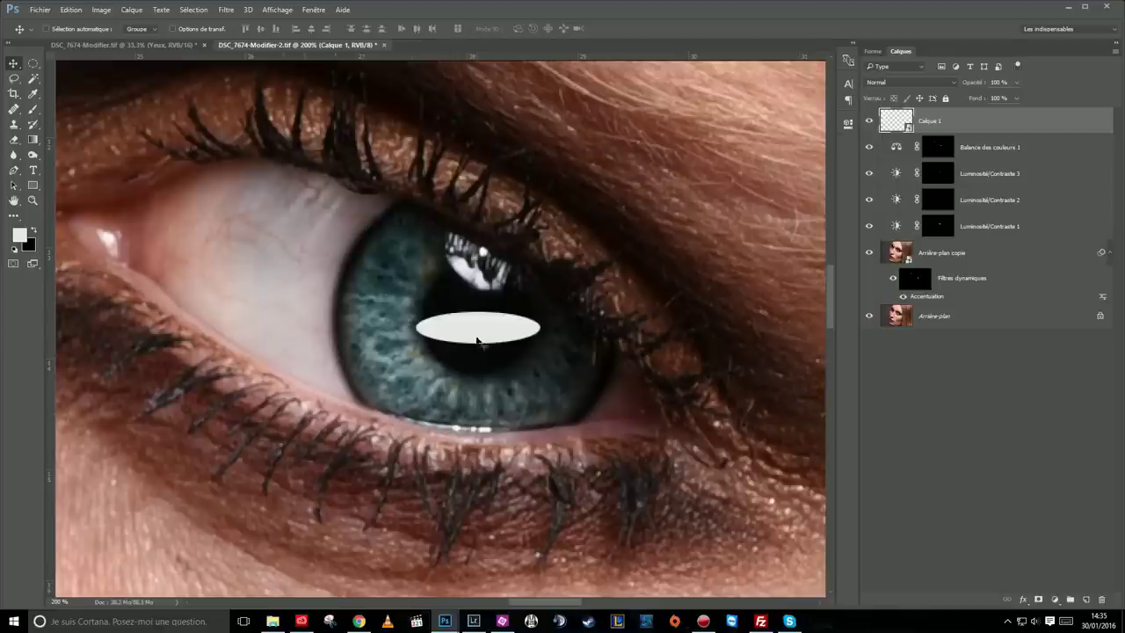
drag(475, 350, 459, 410)
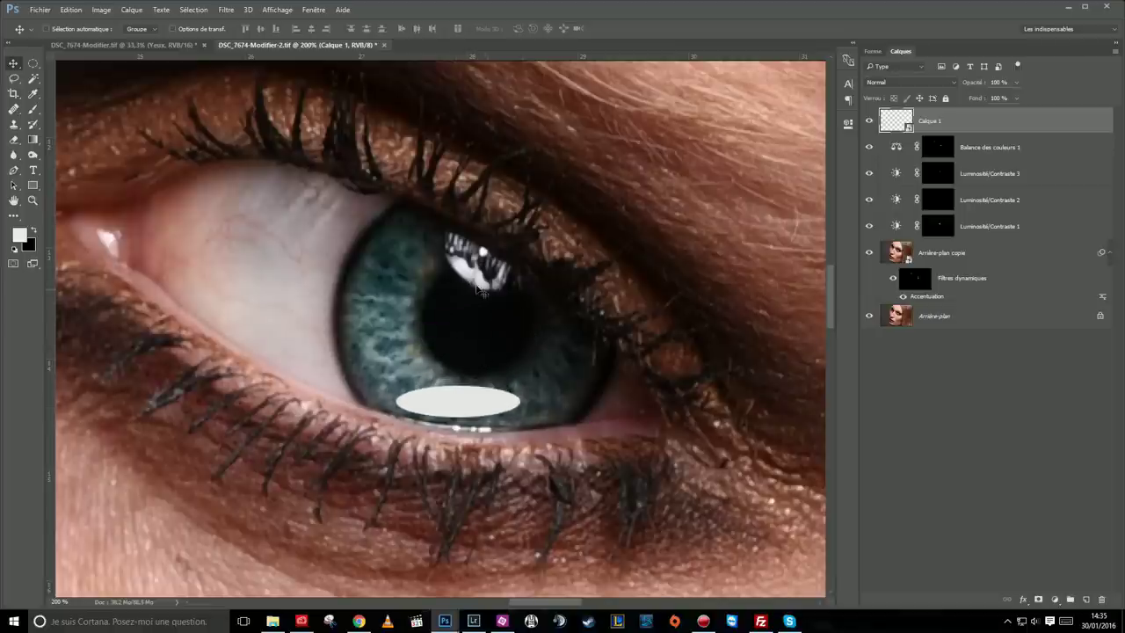
drag(455, 419, 460, 418)
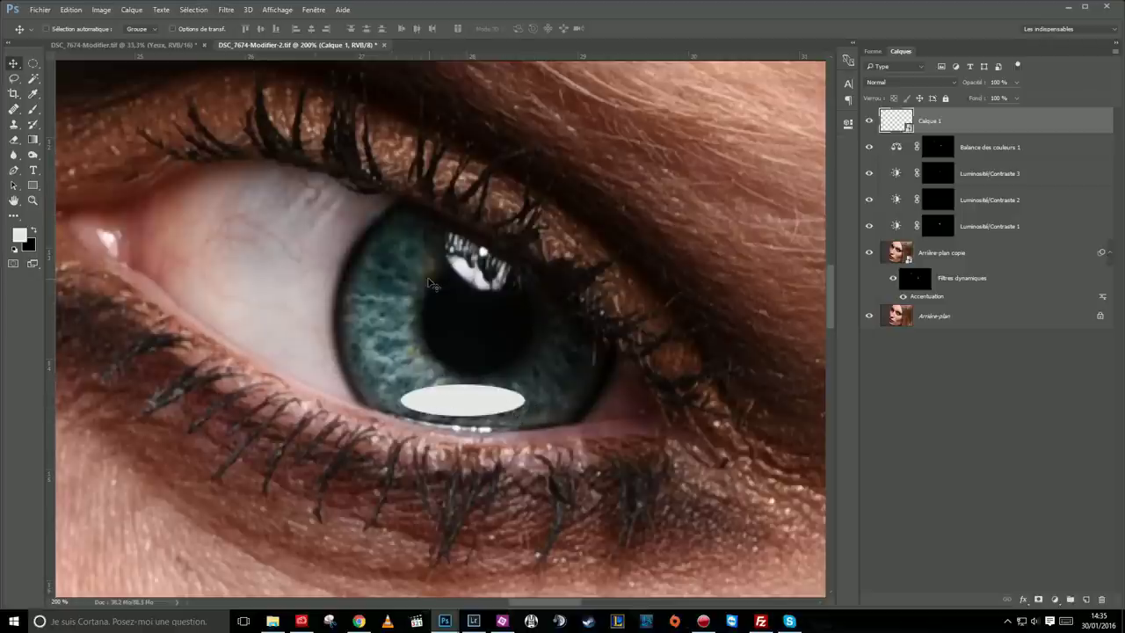
- Commit a free transform on the white ellipse unchanged, then browse the Sélection menu
key(ctrl+t)
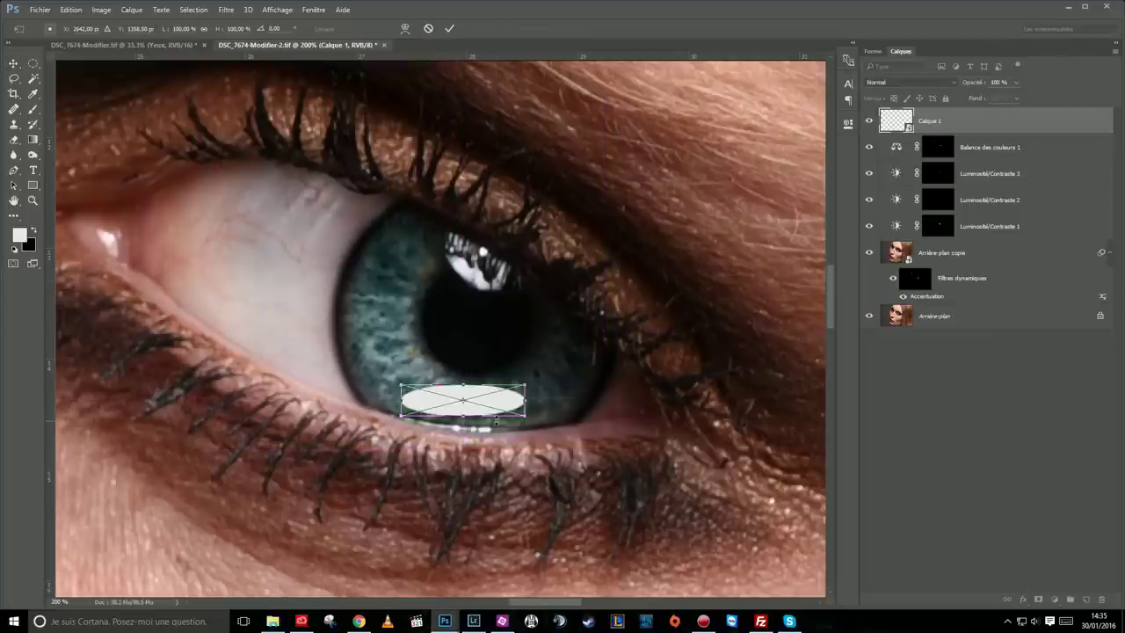
key(Return)
click(193, 10)
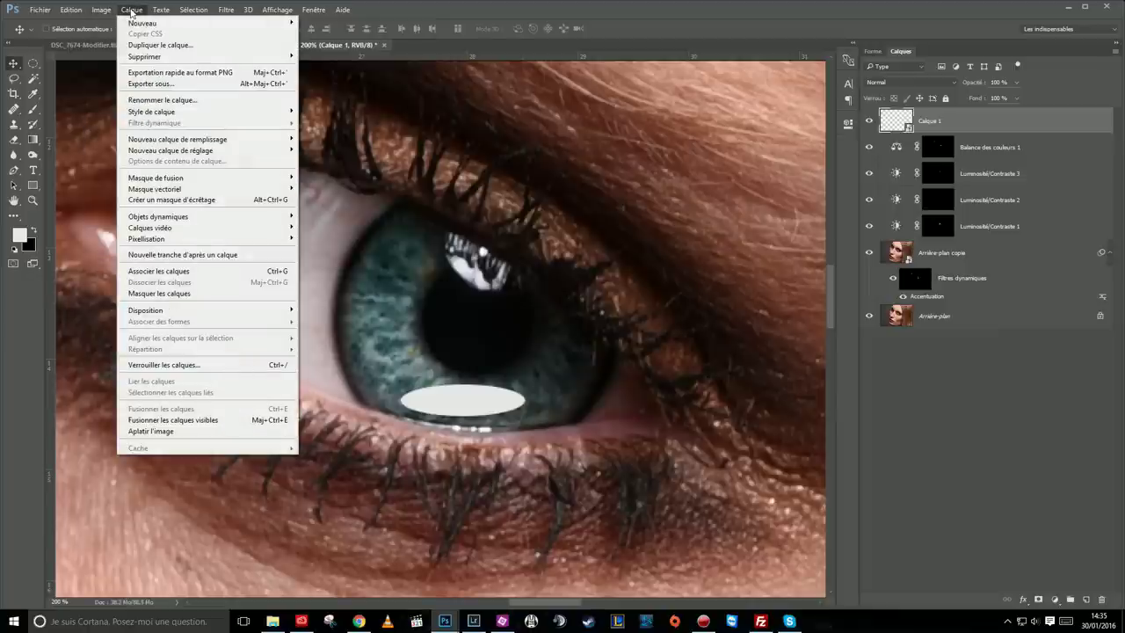
click(189, 10)
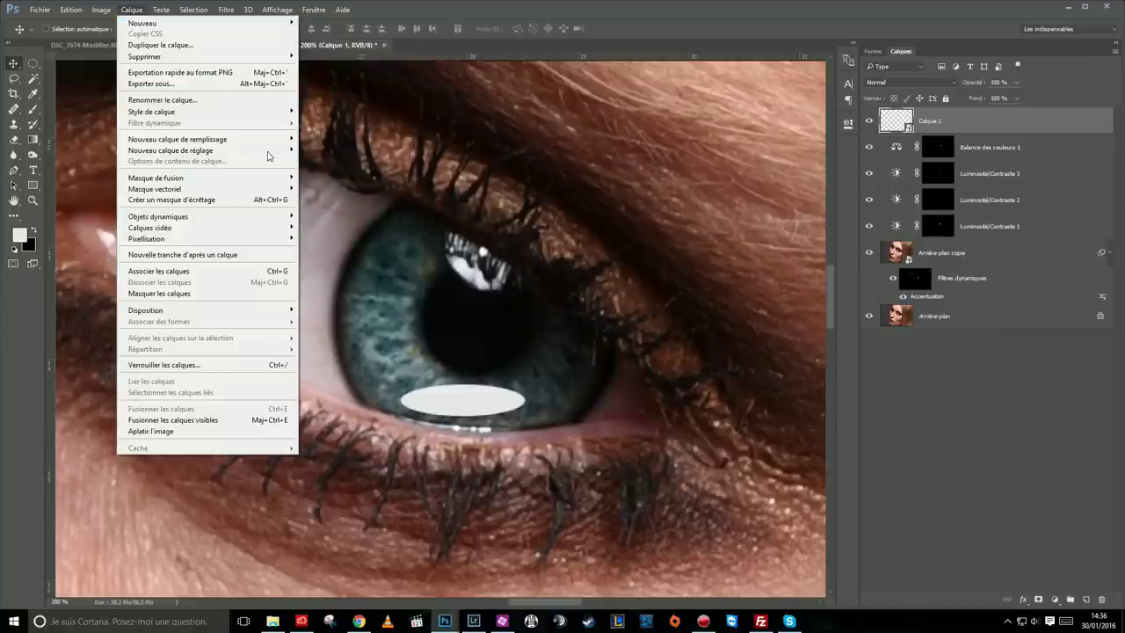
- Commit two more unchanged free transforms on the ellipse and bring up the Calque > Objets dynamiques commands
key(ctrl+t)
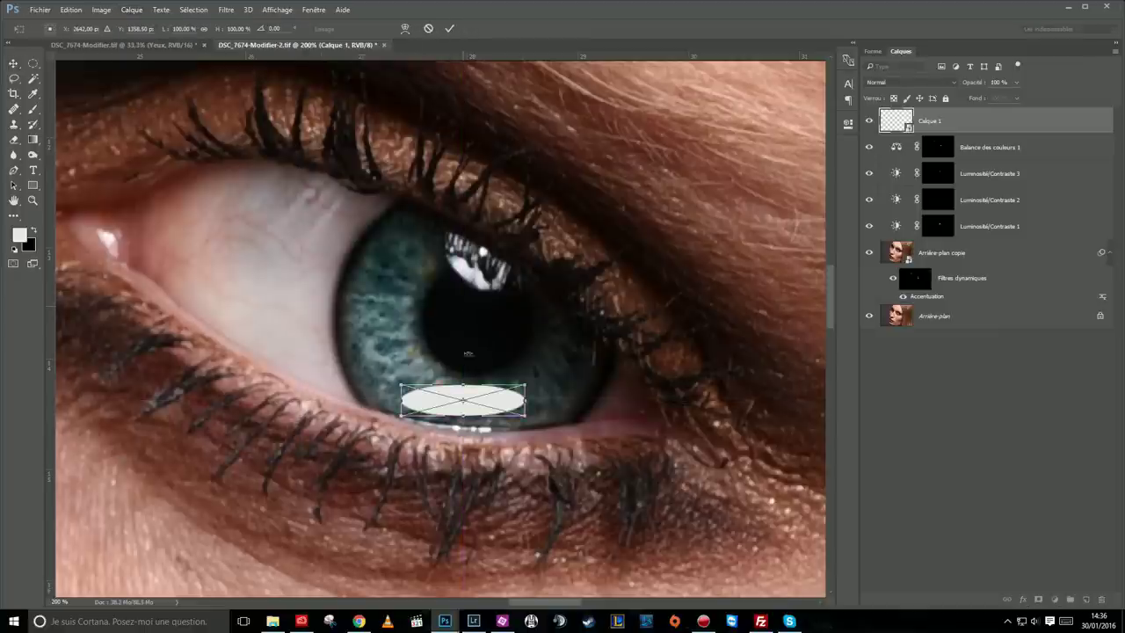
key(Return)
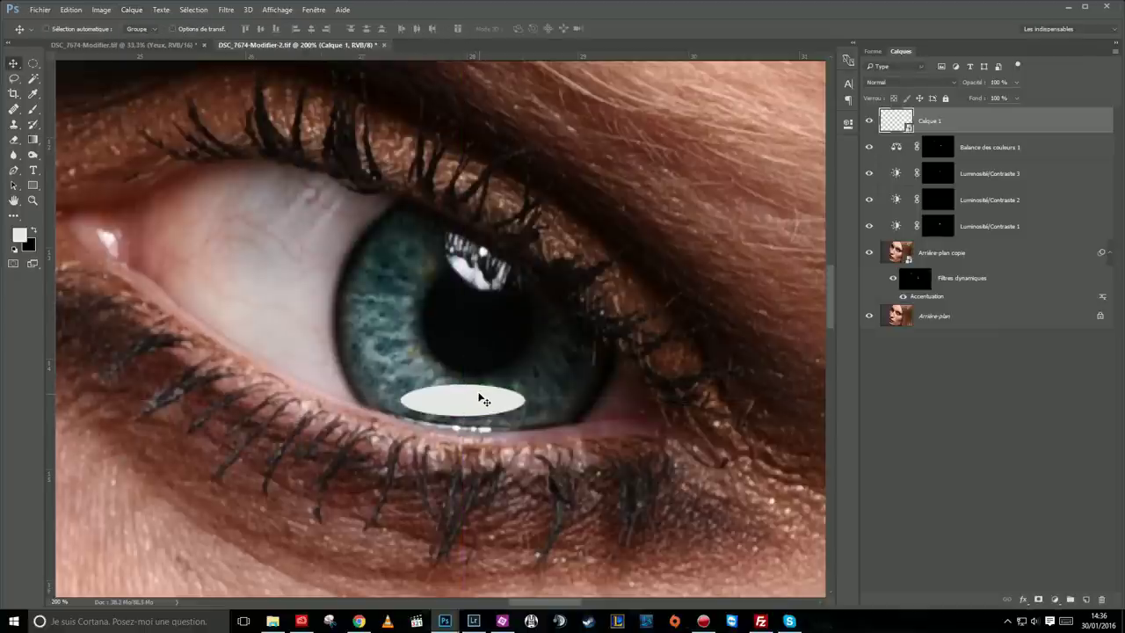
key(ctrl+t)
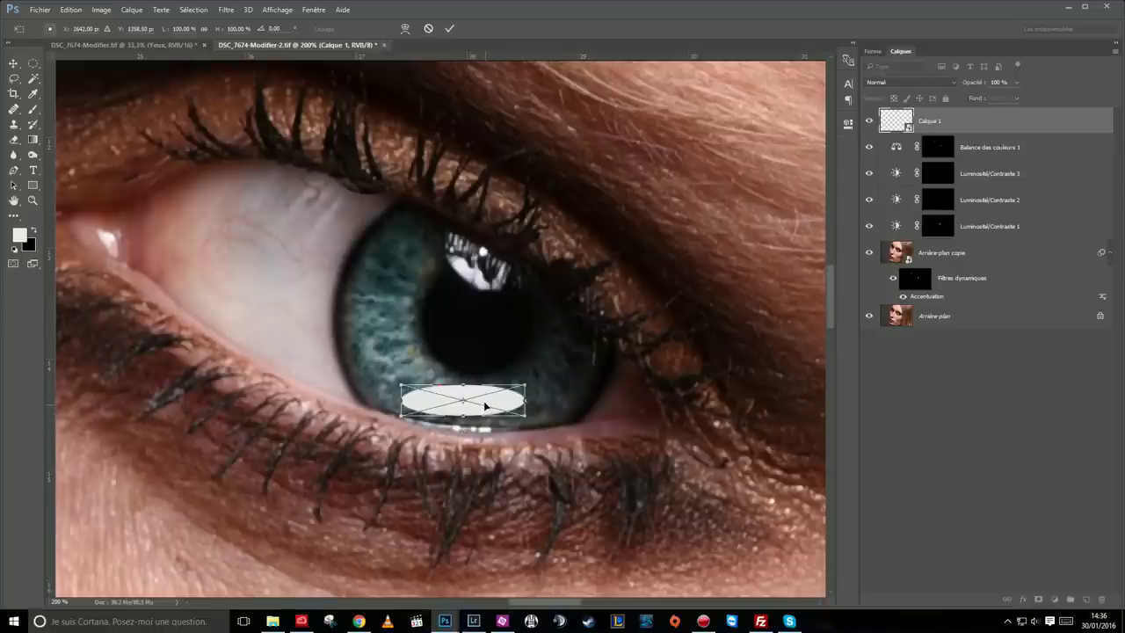
key(Return)
click(132, 10)
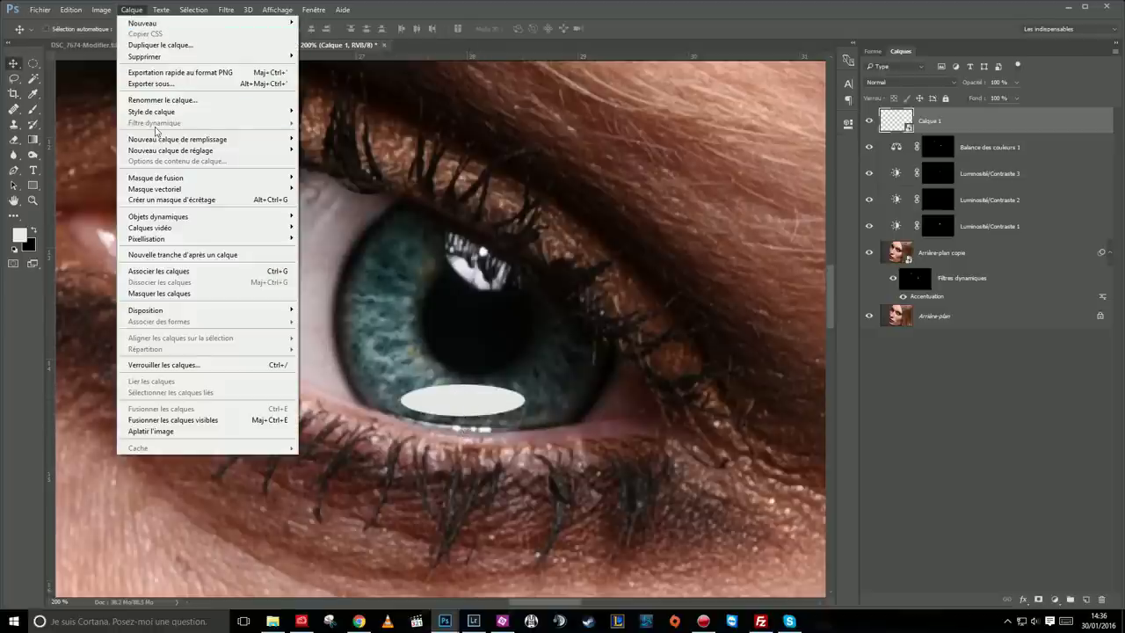
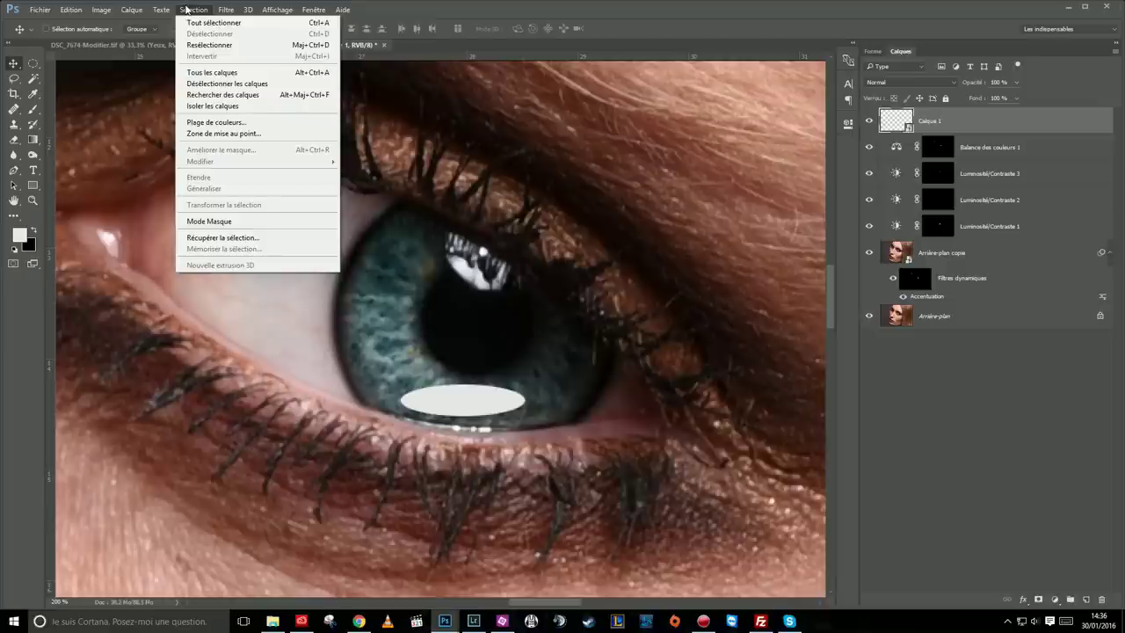
- Free-transform the white ellipse on Calque 1 and nudge it slightly left over the lower iris
click(186, 9)
click(101, 10)
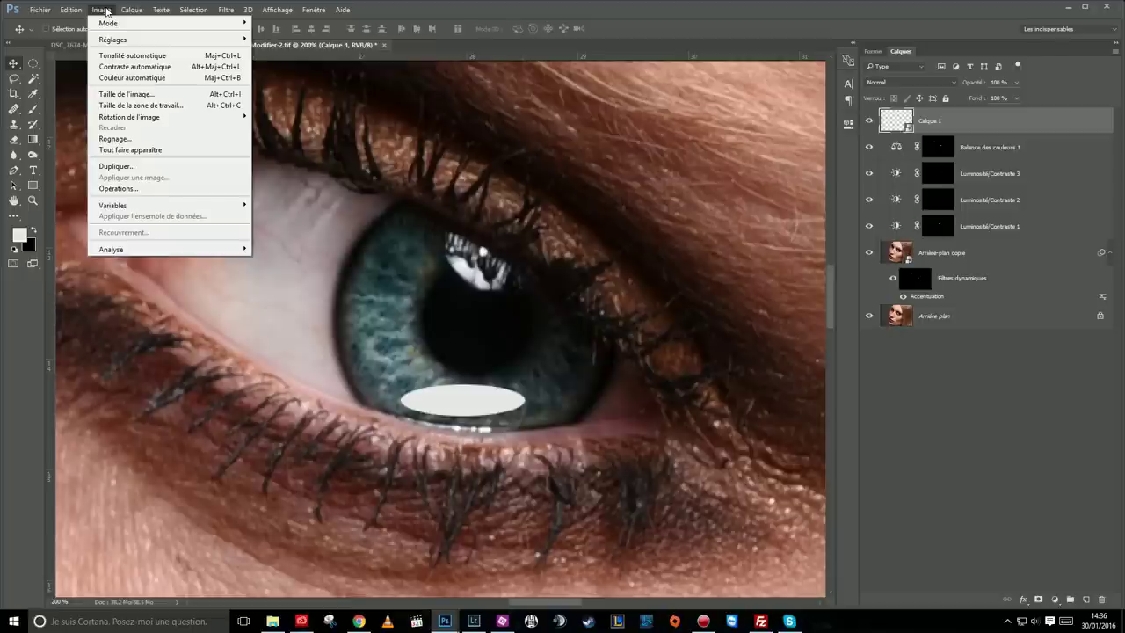
click(132, 10)
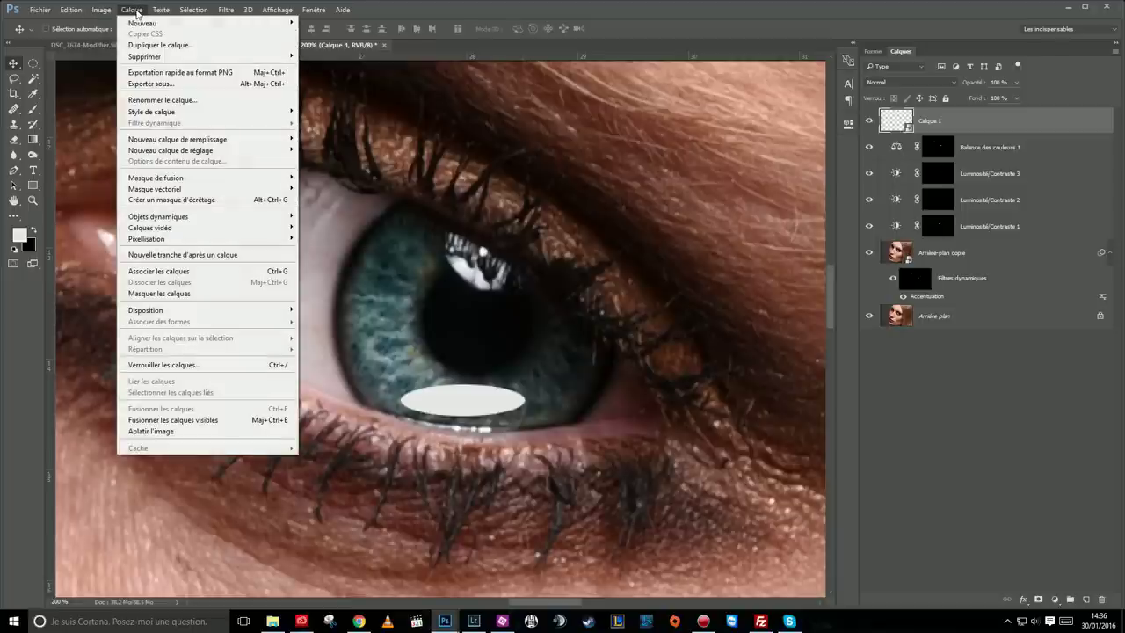
click(137, 10)
key(ctrl+t)
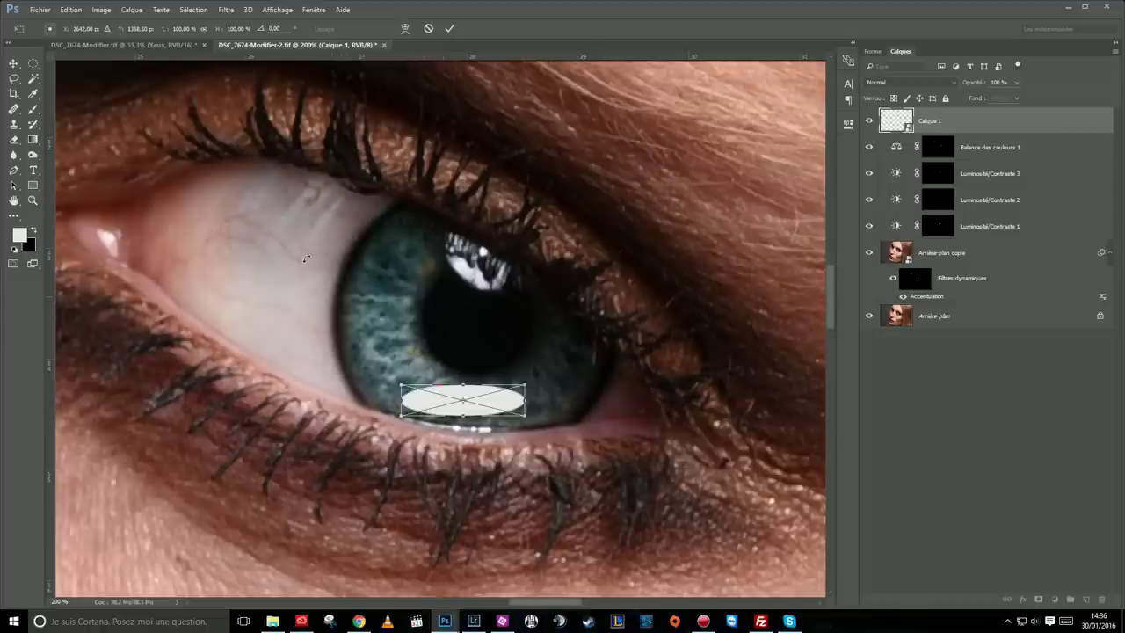
mouse_move(499, 409)
mouse_down()
mouse_move(492, 403)
mouse_move(507, 403)
mouse_up()
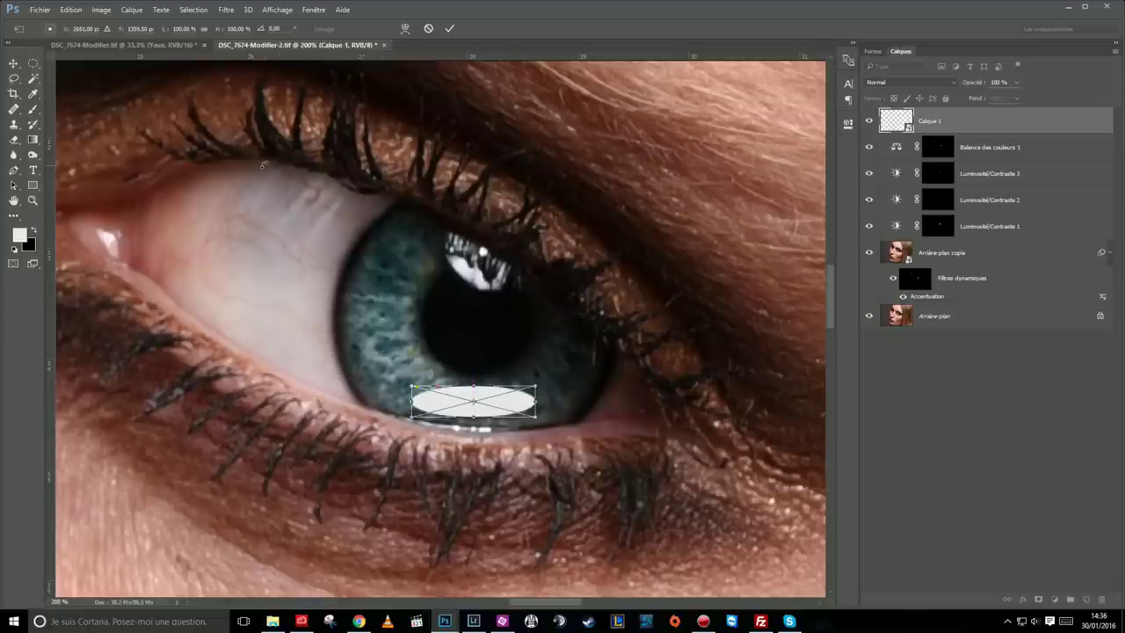
- Warp the ellipse with the Arc style, bending it down into a crescent hugging the lower pupil
right_click(492, 401)
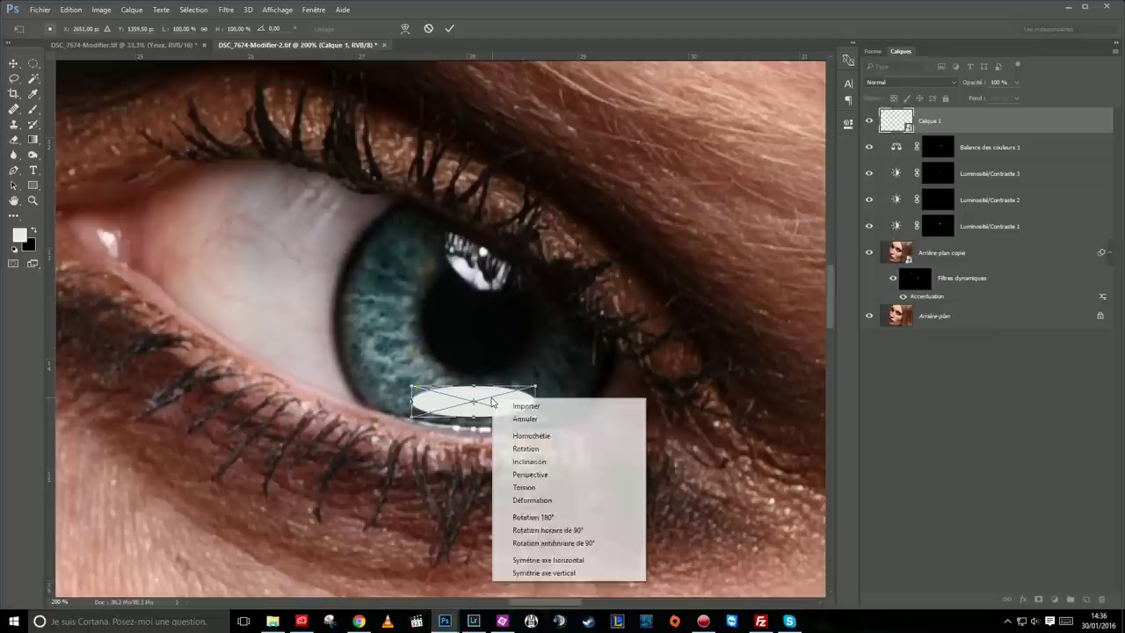
click(560, 502)
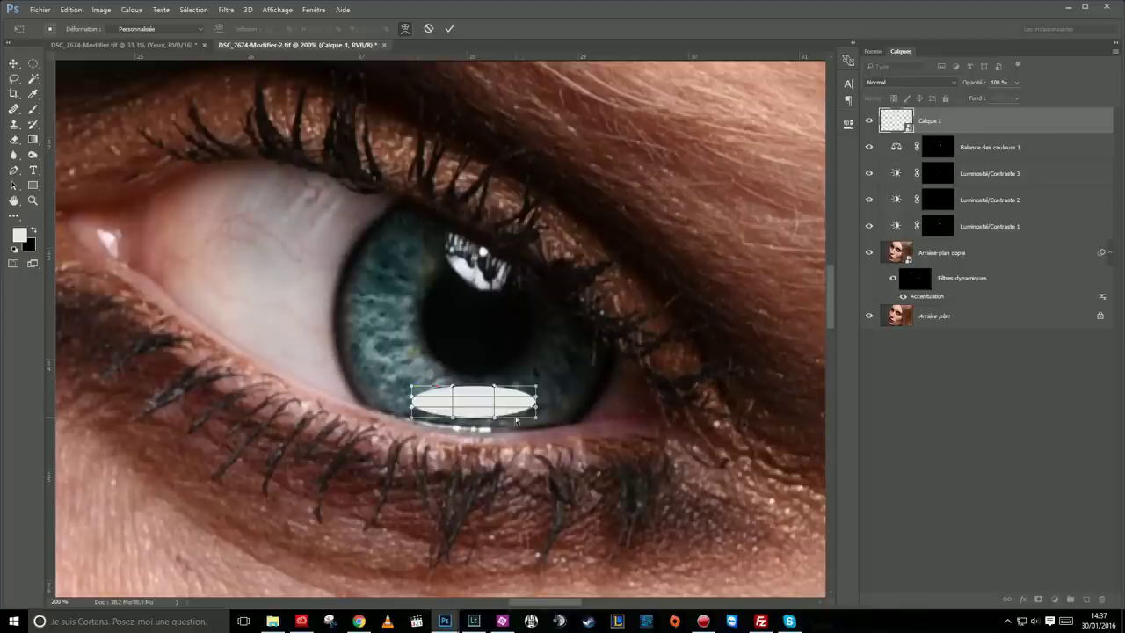
mouse_move(495, 387)
mouse_down()
mouse_move(496, 377)
mouse_move(531, 387)
mouse_up()
click(160, 31)
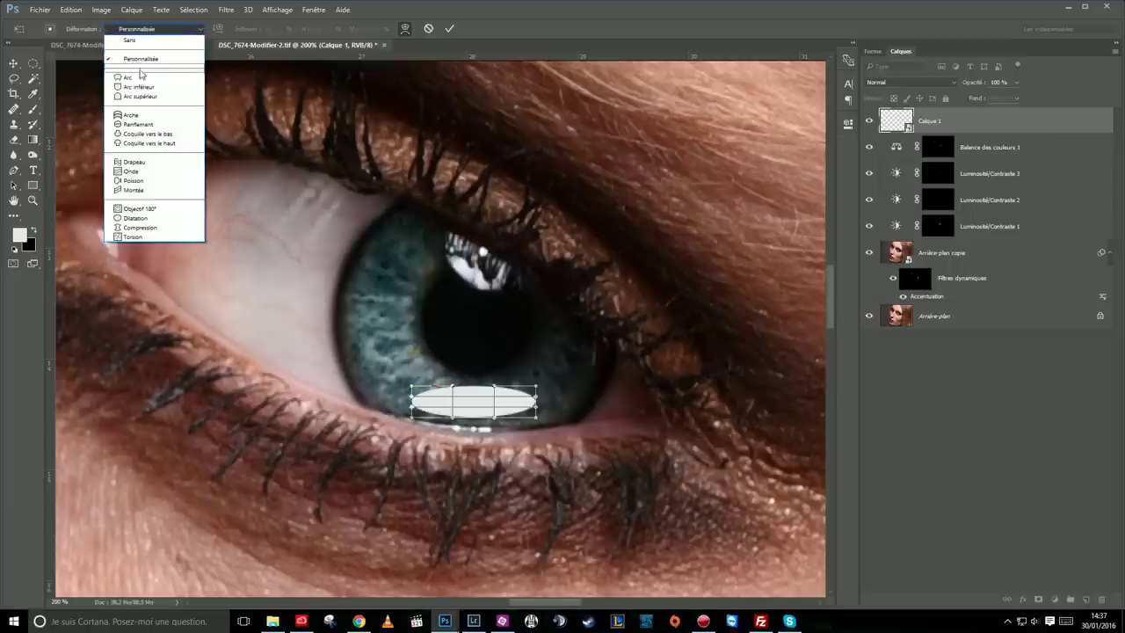
click(142, 78)
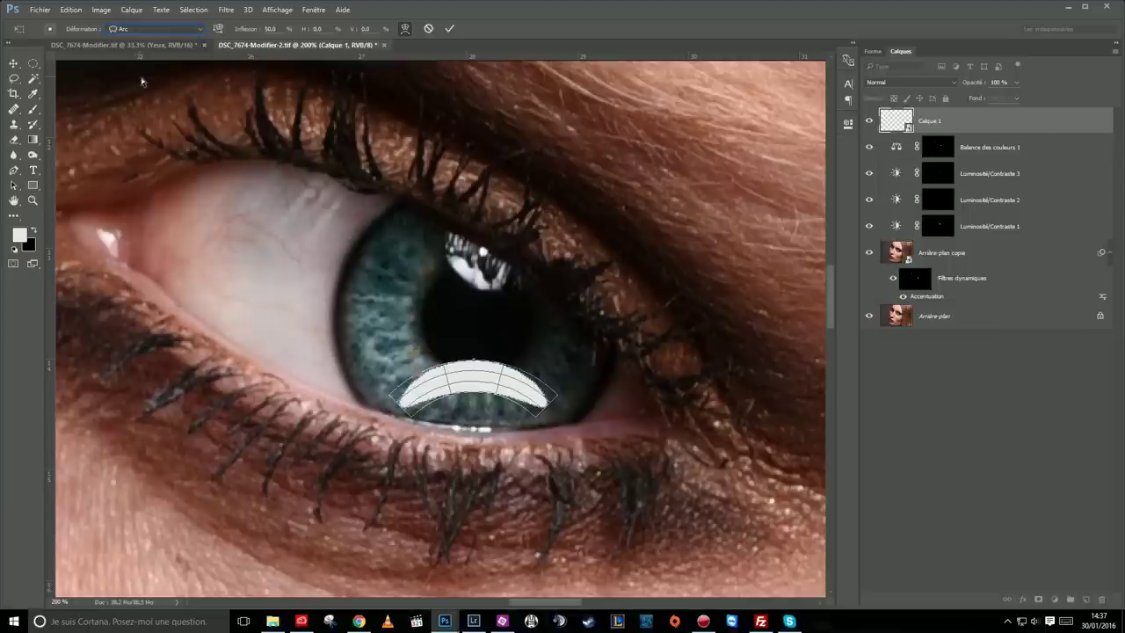
drag(473, 362, 464, 425)
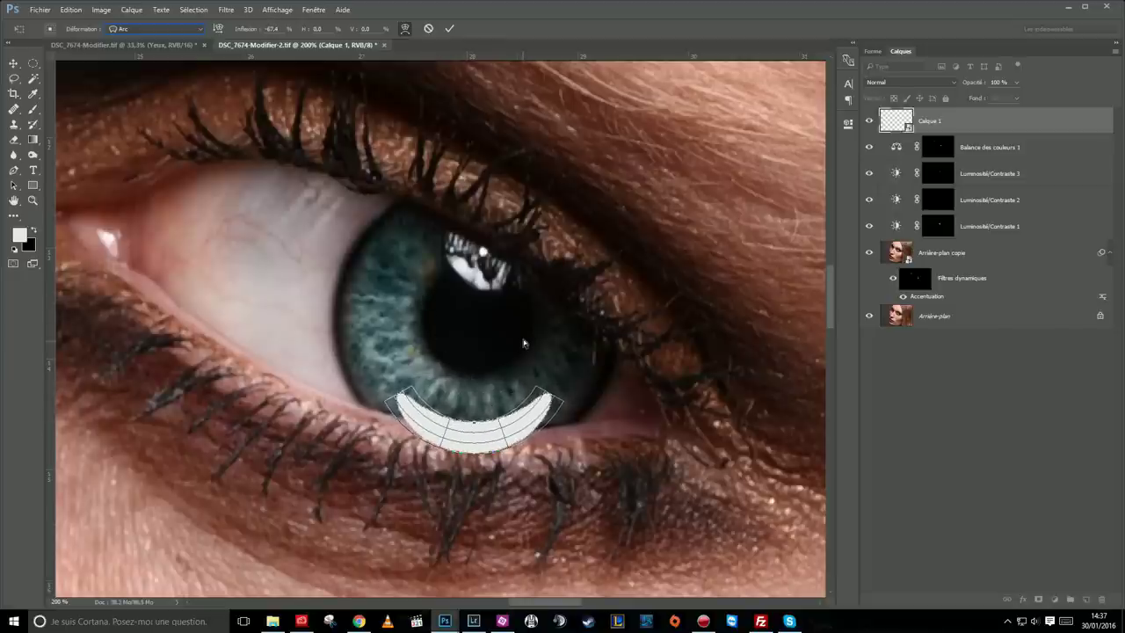
drag(474, 426, 513, 400)
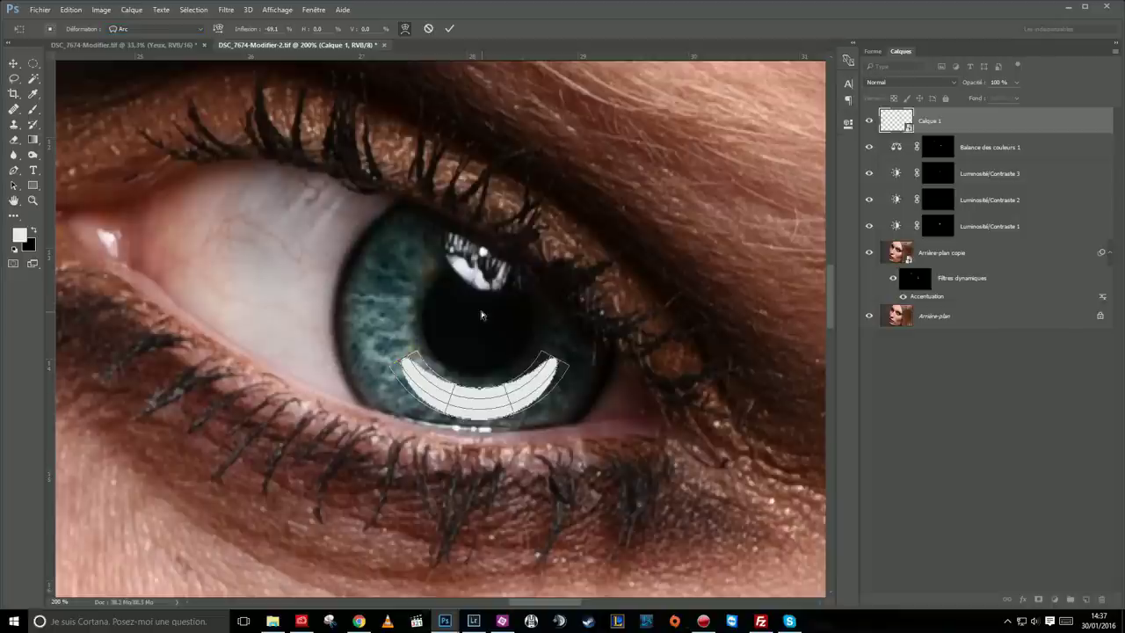
key(Return)
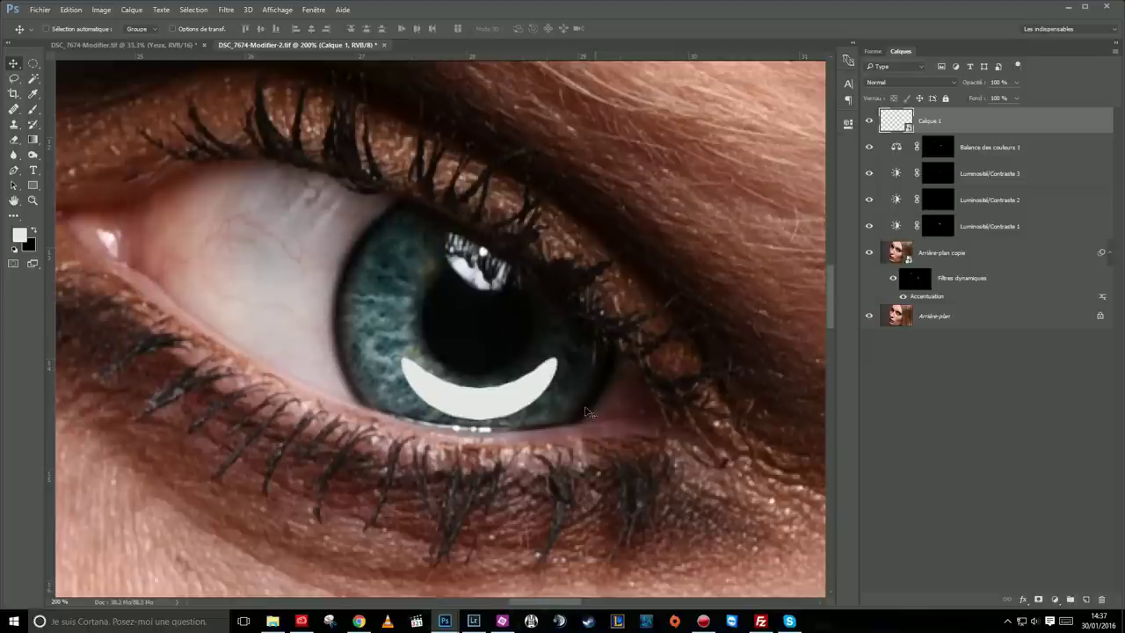
- Flatten the crescent from top and bottom and narrow it from the right
key(ctrl)
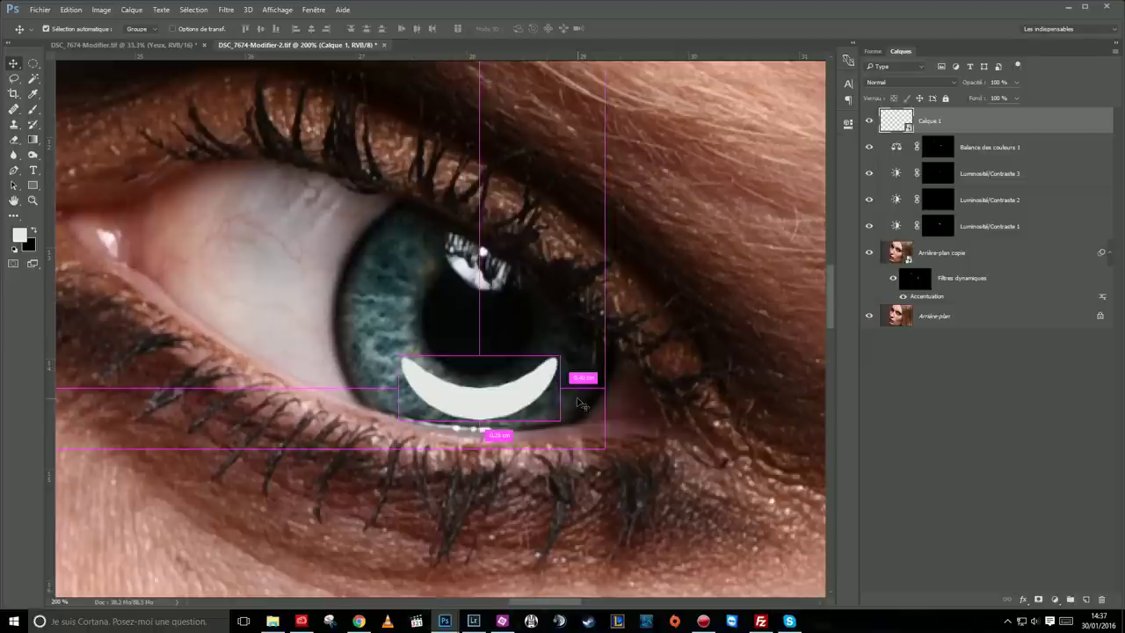
key(ctrl+t)
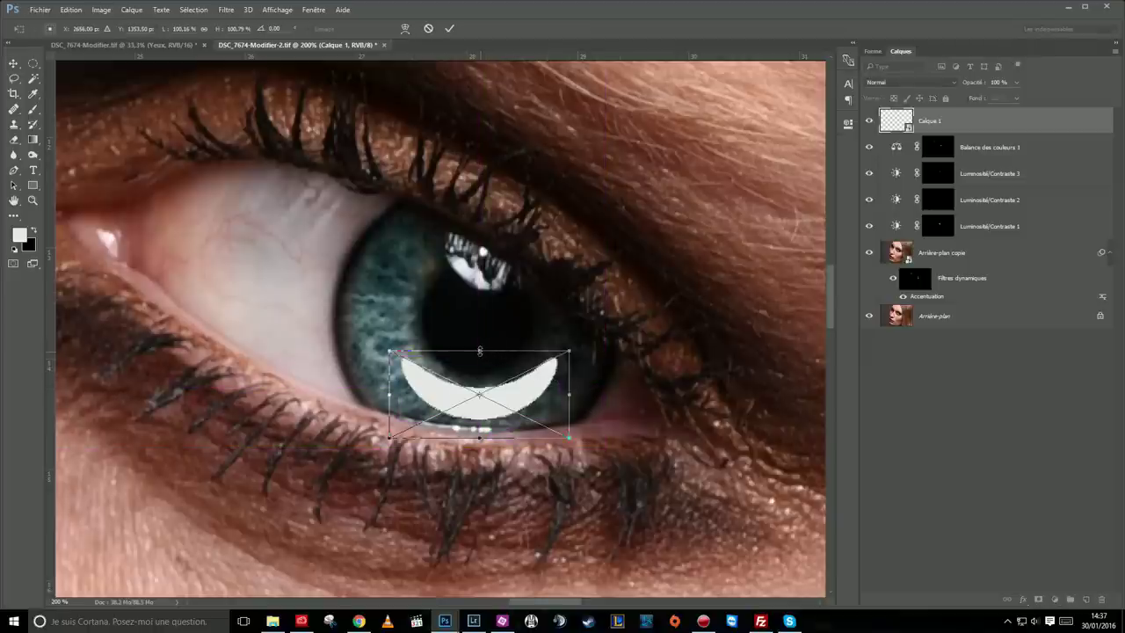
drag(480, 346, 481, 370)
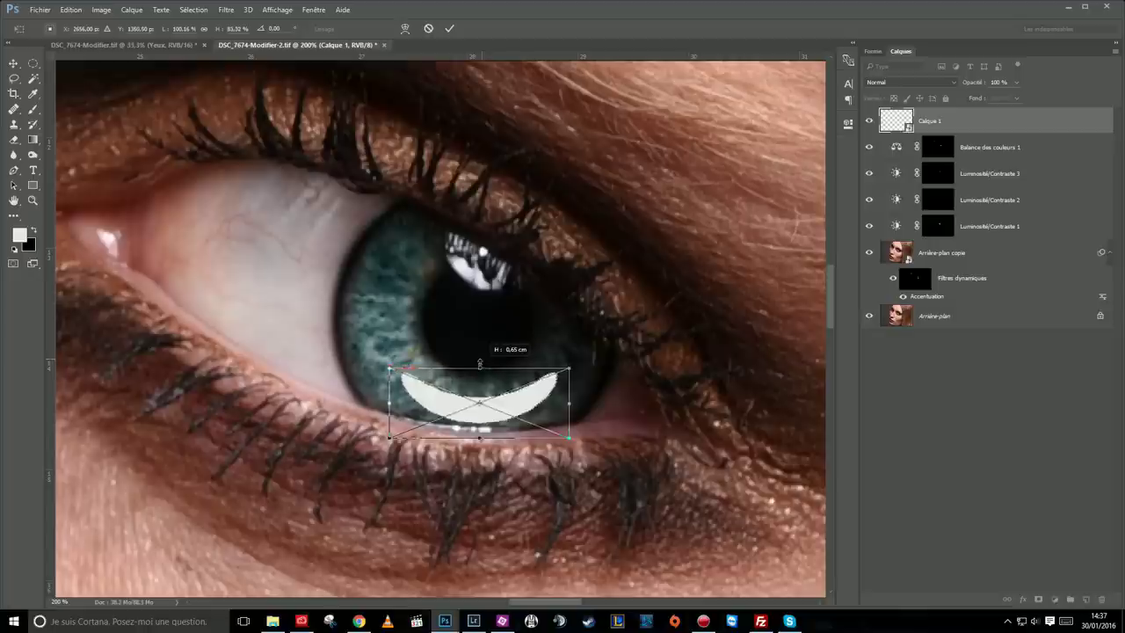
drag(568, 404, 549, 407)
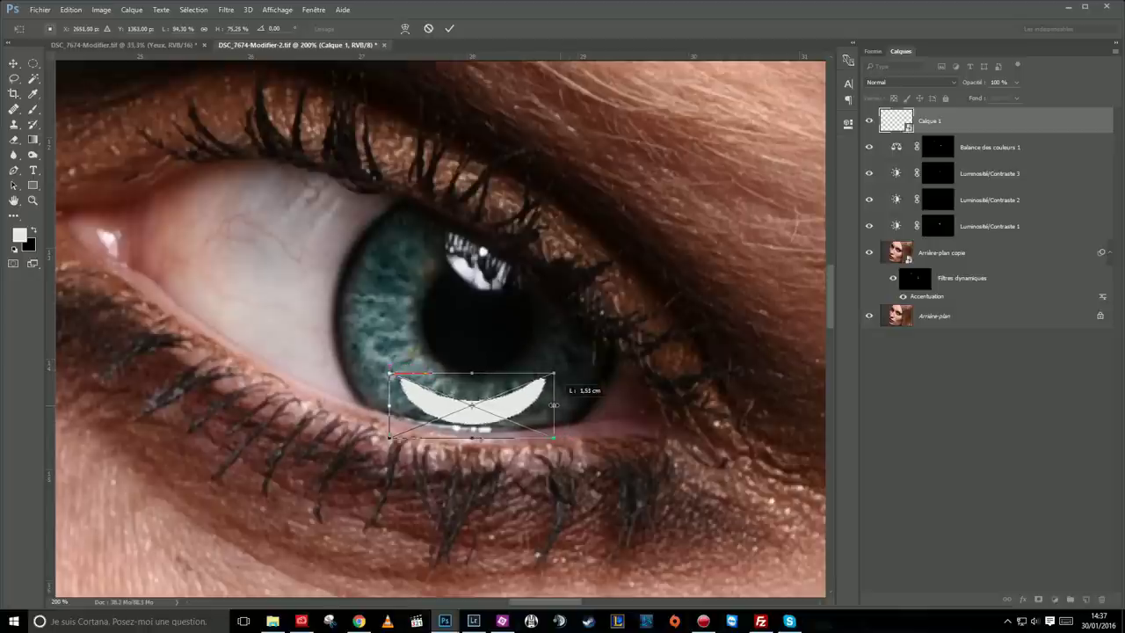
drag(468, 437, 468, 426)
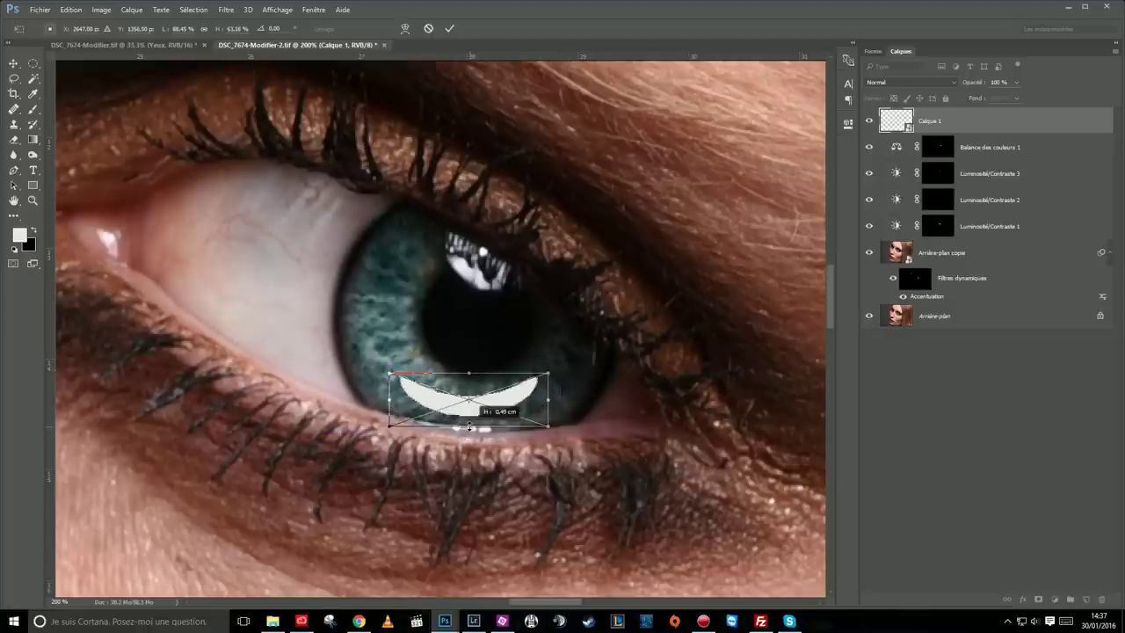
drag(468, 375, 488, 409)
key(Return)
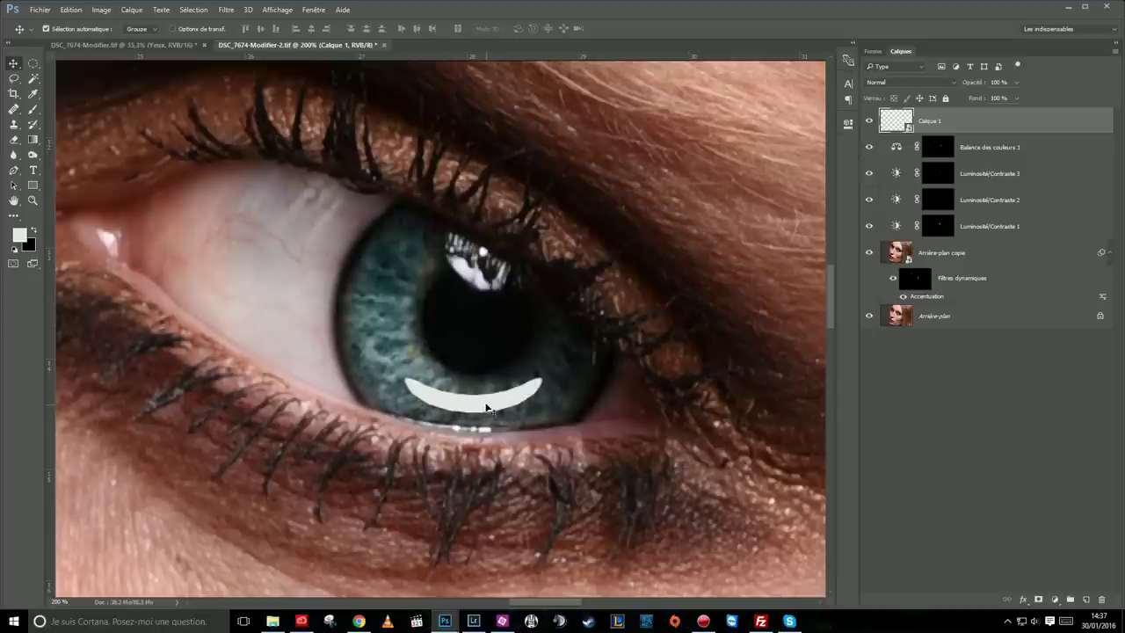
- Rotate the crescent about 7.5° clockwise and shift it slightly up and left
key(ctrl+t)
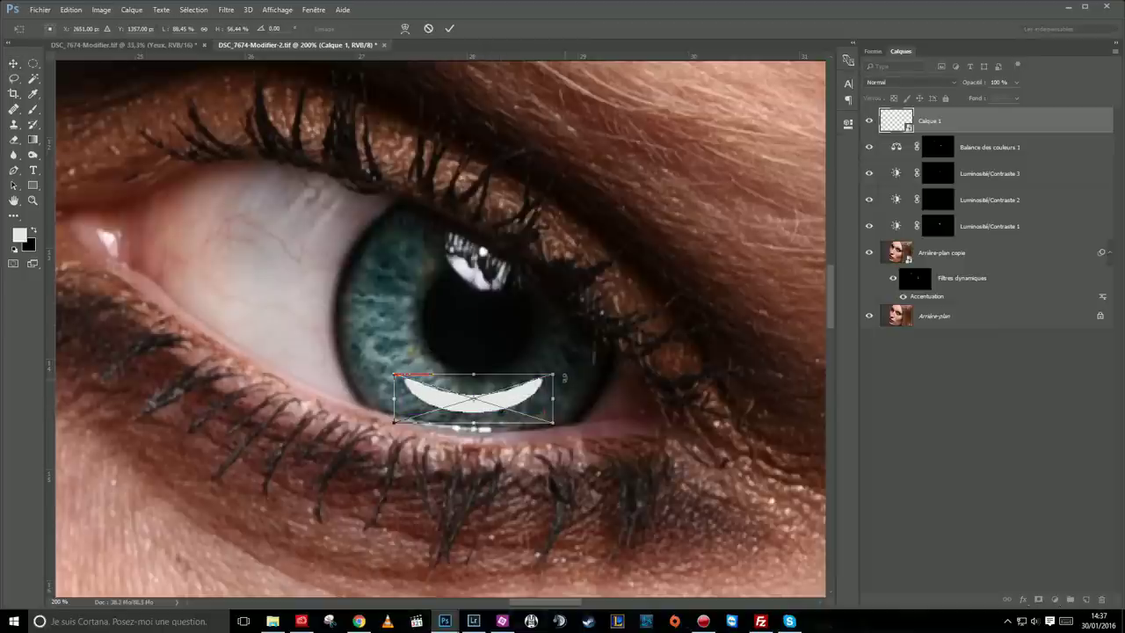
drag(564, 365, 567, 378)
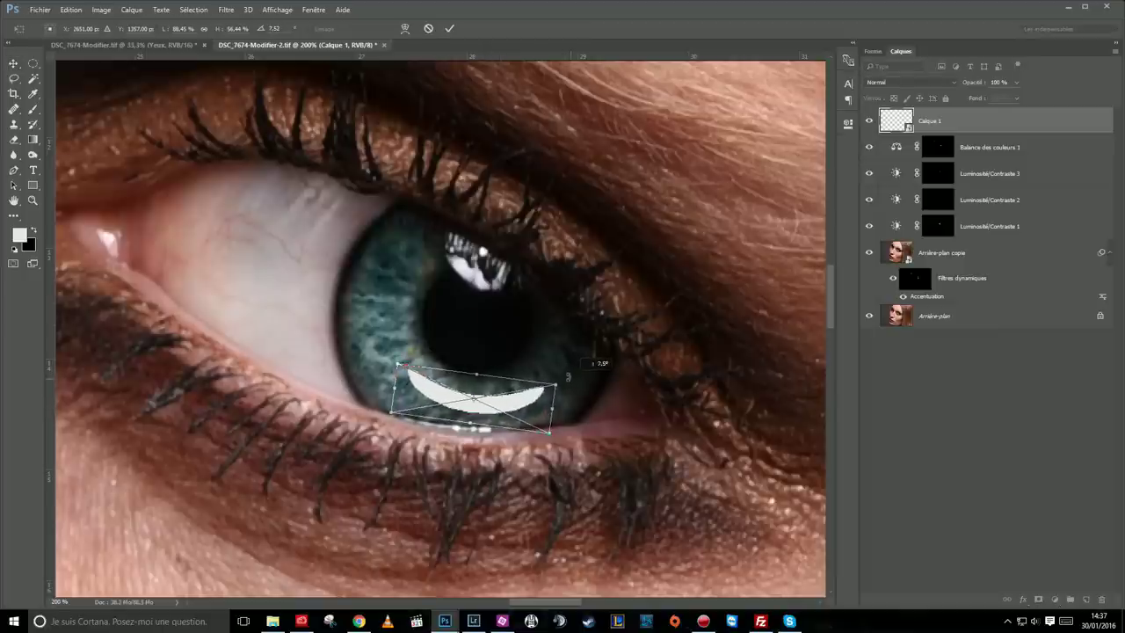
drag(516, 404, 502, 399)
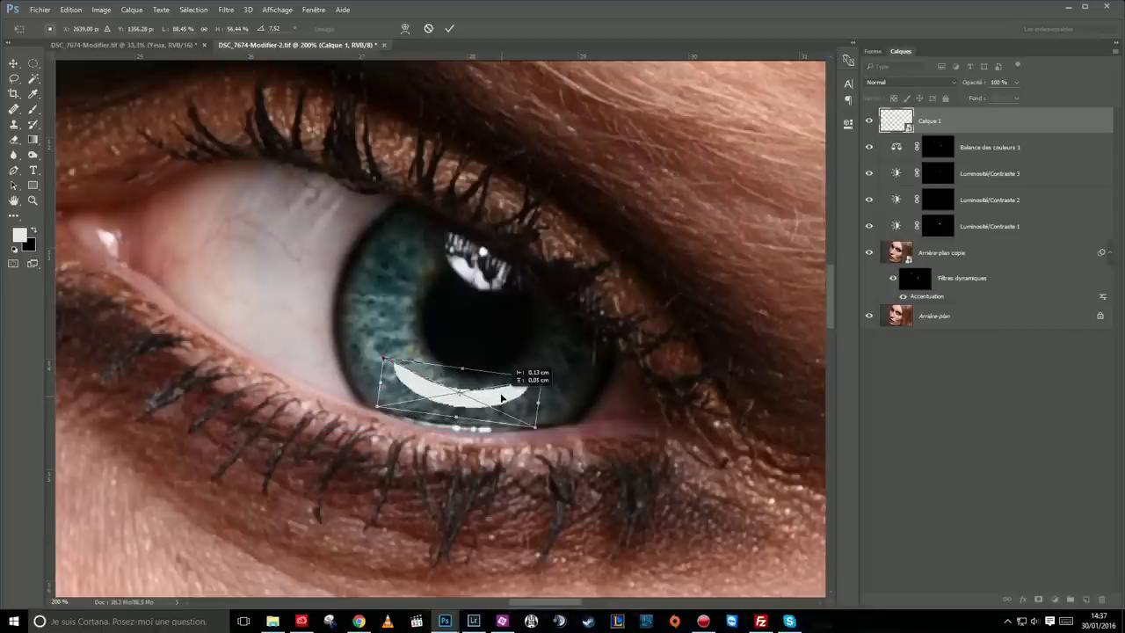
key(Return)
drag(493, 400, 494, 406)
- Re-warp the crescent so it bends more strongly along the lower iris edge
key(ctrl+t)
right_click(491, 400)
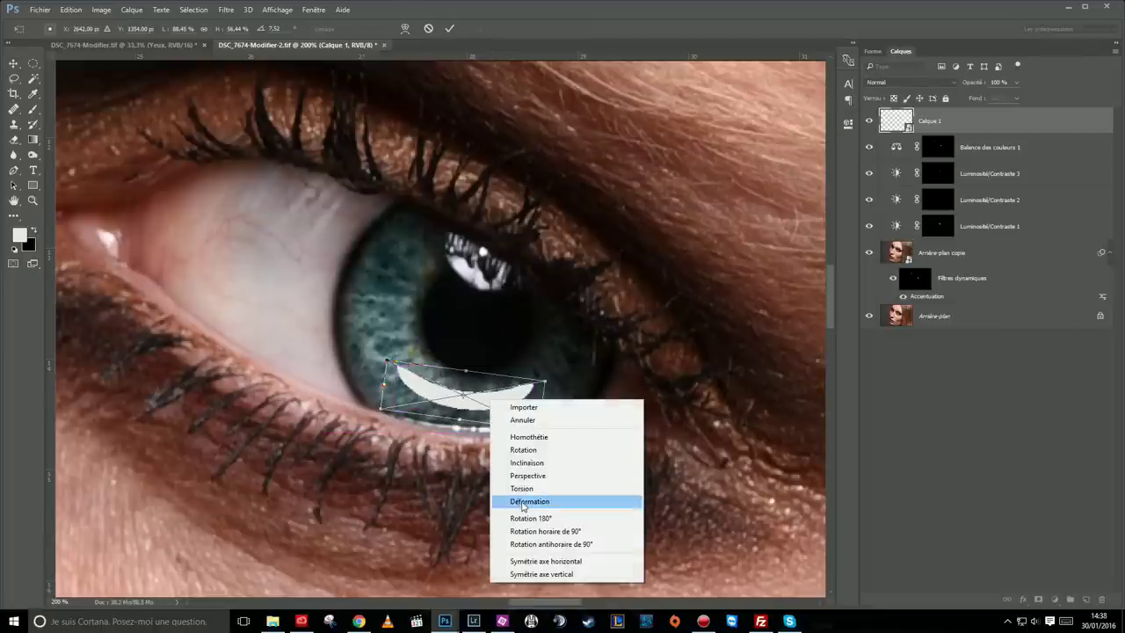
click(523, 501)
drag(464, 395, 445, 401)
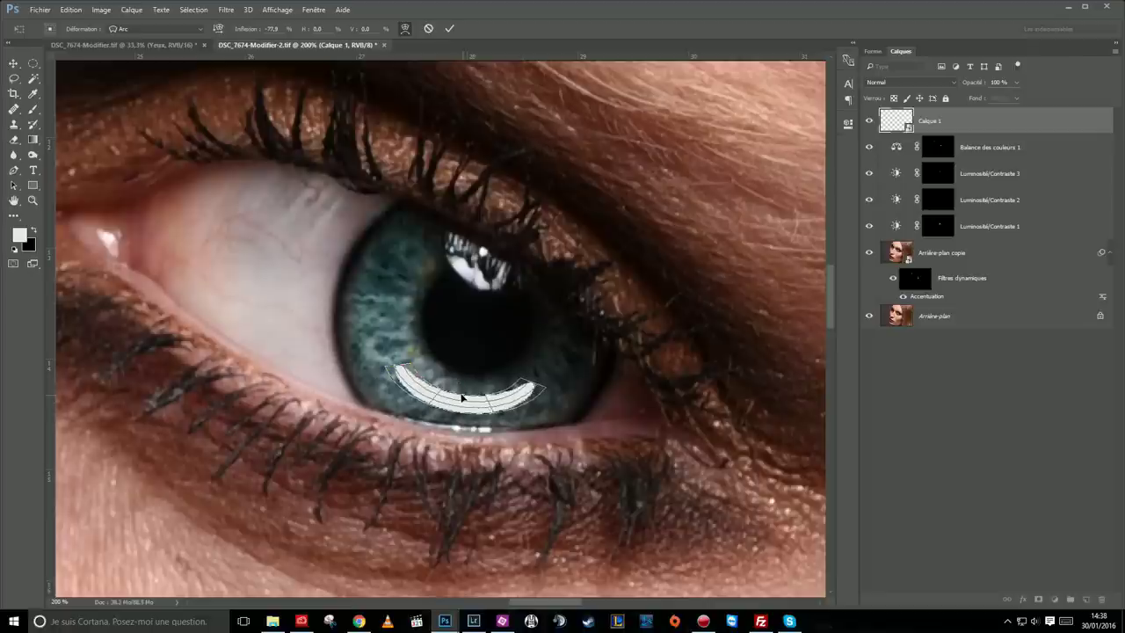
drag(541, 413, 538, 436)
drag(484, 406, 498, 405)
key(Return)
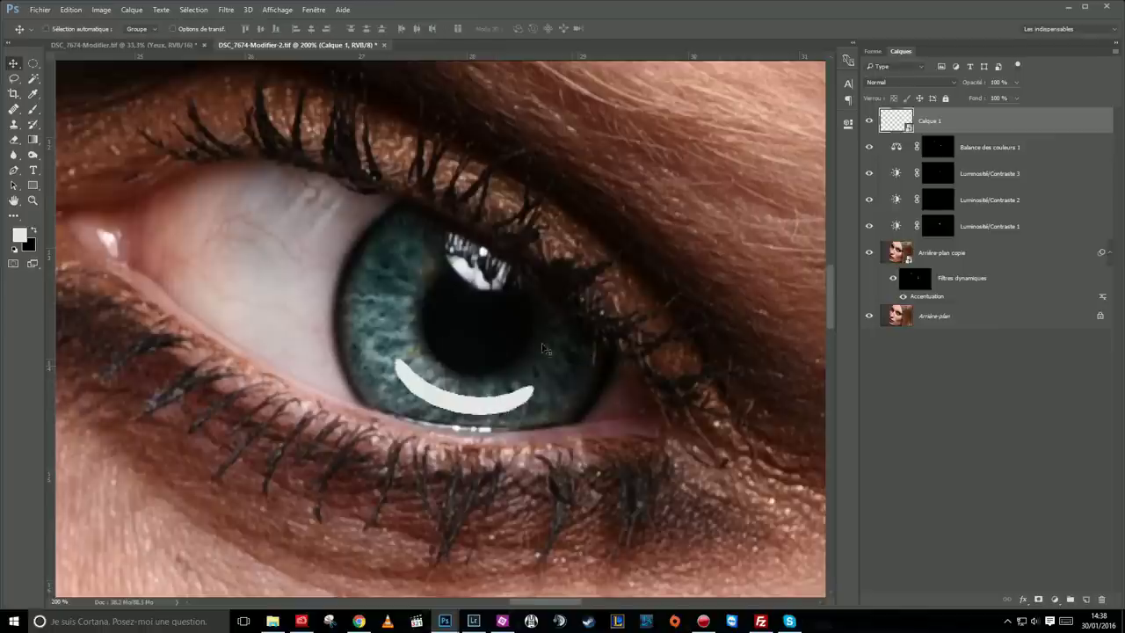
- Apply a Flou gaussien with a radius of about 3.2 pixels to Calque 1
click(225, 9)
mouse_move(232, 172)
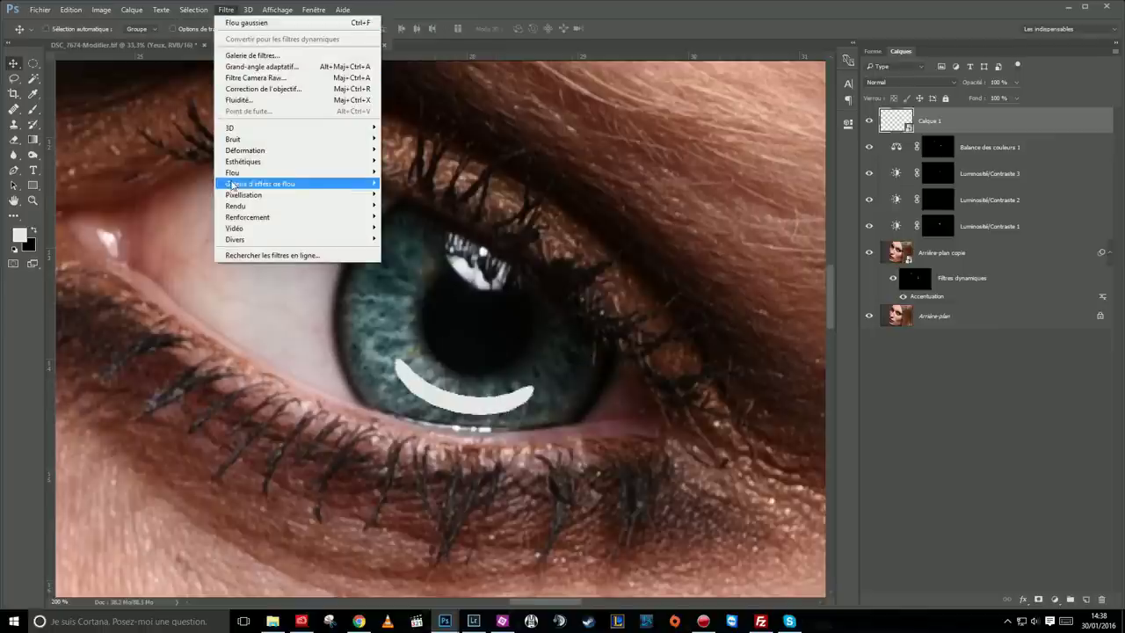
click(172, 227)
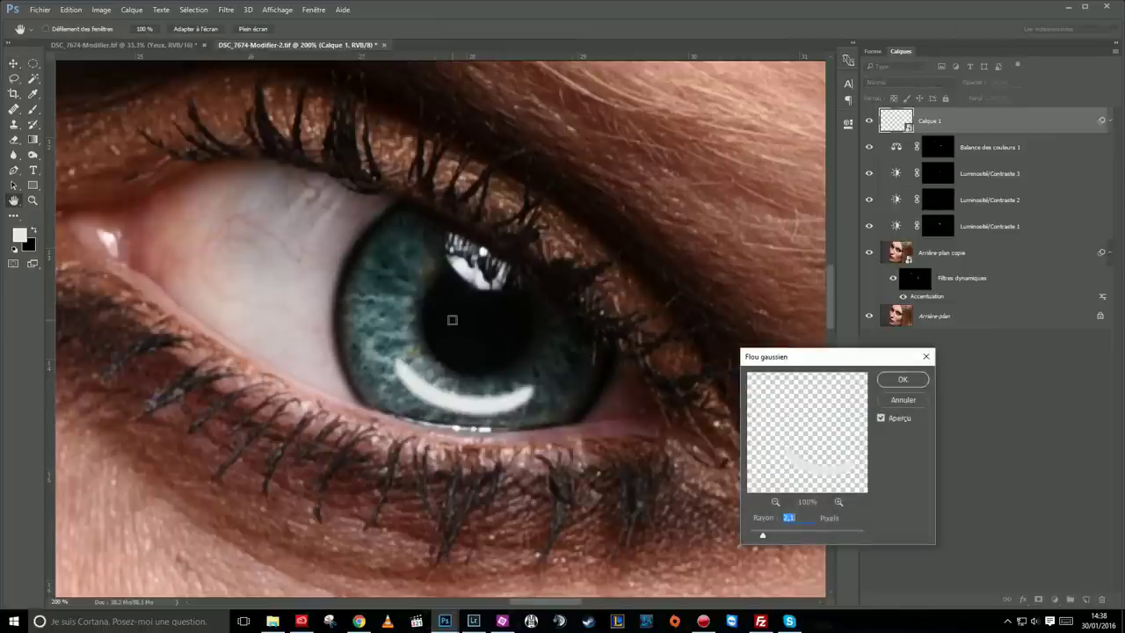
drag(763, 534, 771, 538)
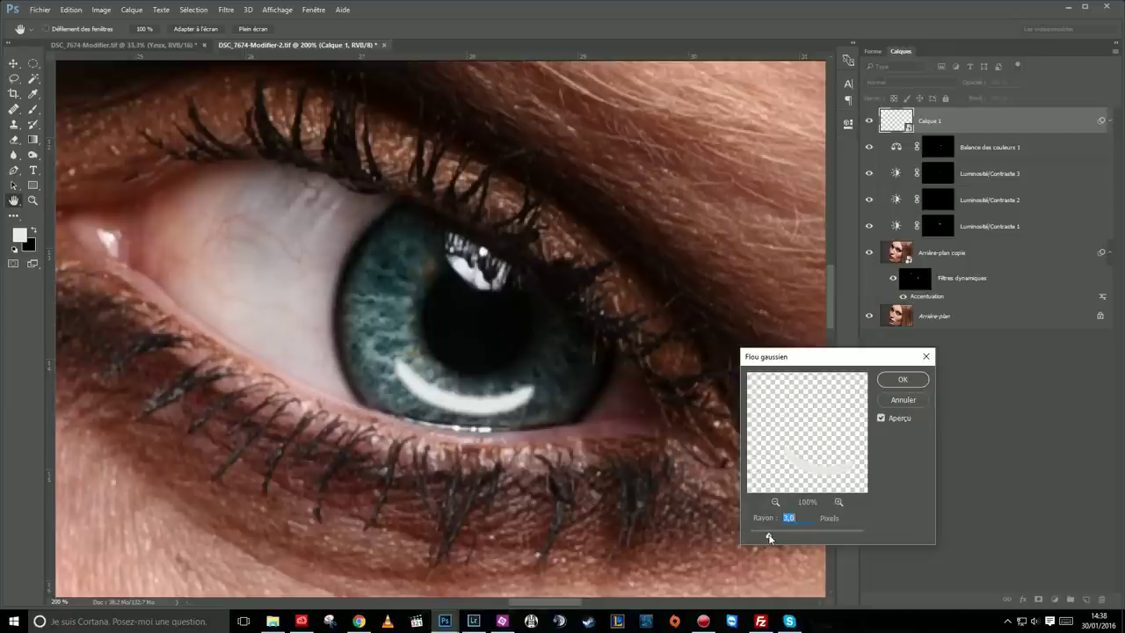
drag(771, 539, 770, 538)
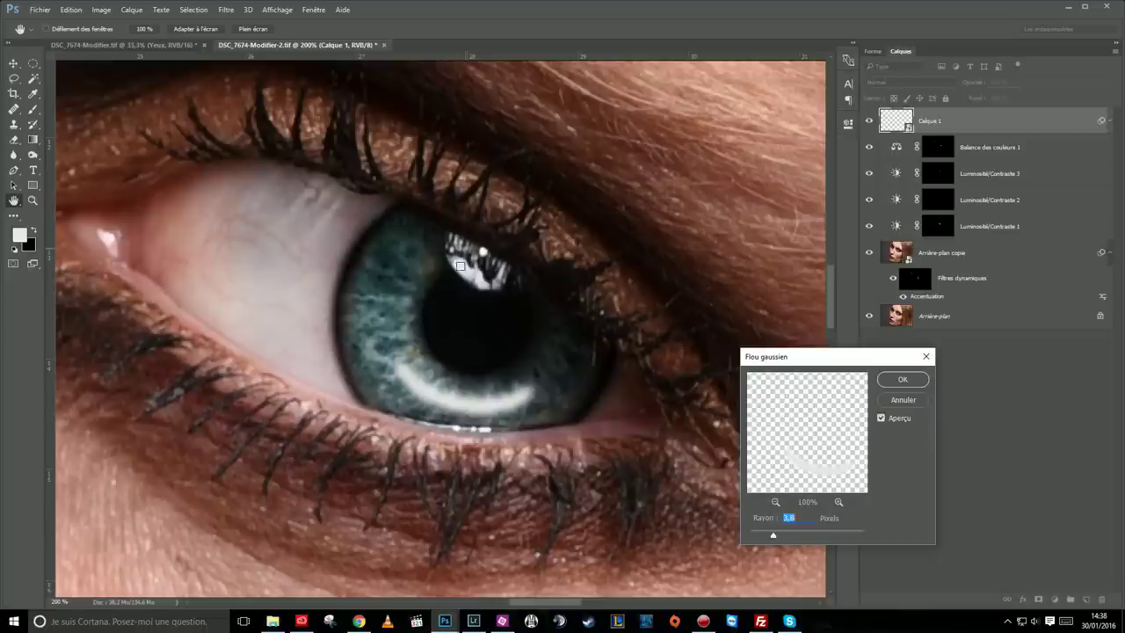
click(903, 381)
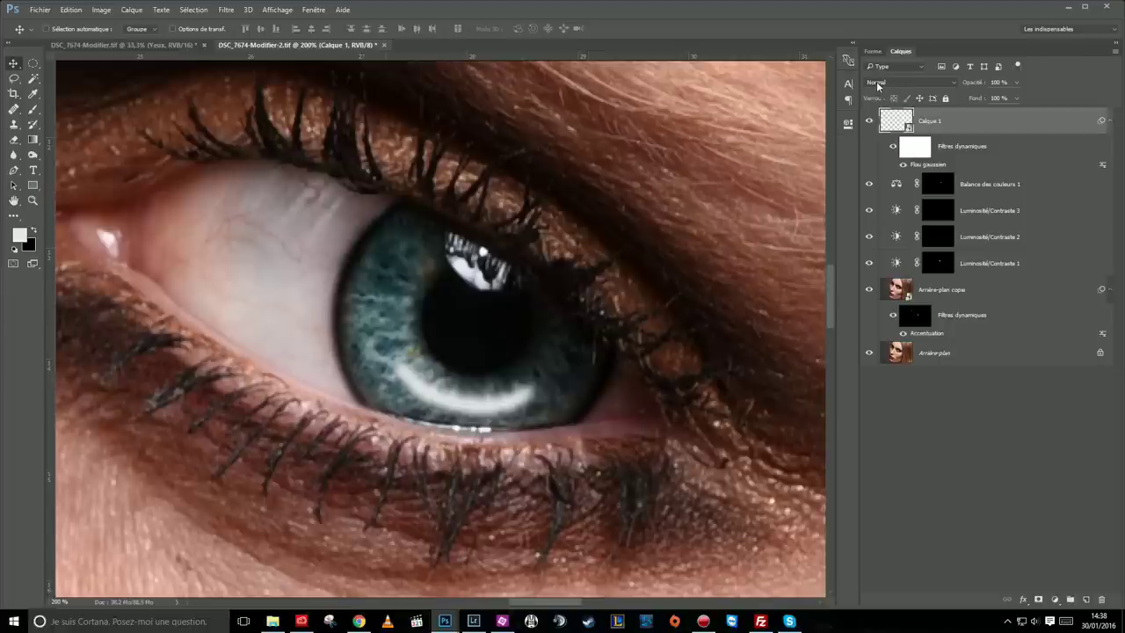
- Set Calque 1's blend mode to Incrustation and toggle its visibility to compare
click(876, 82)
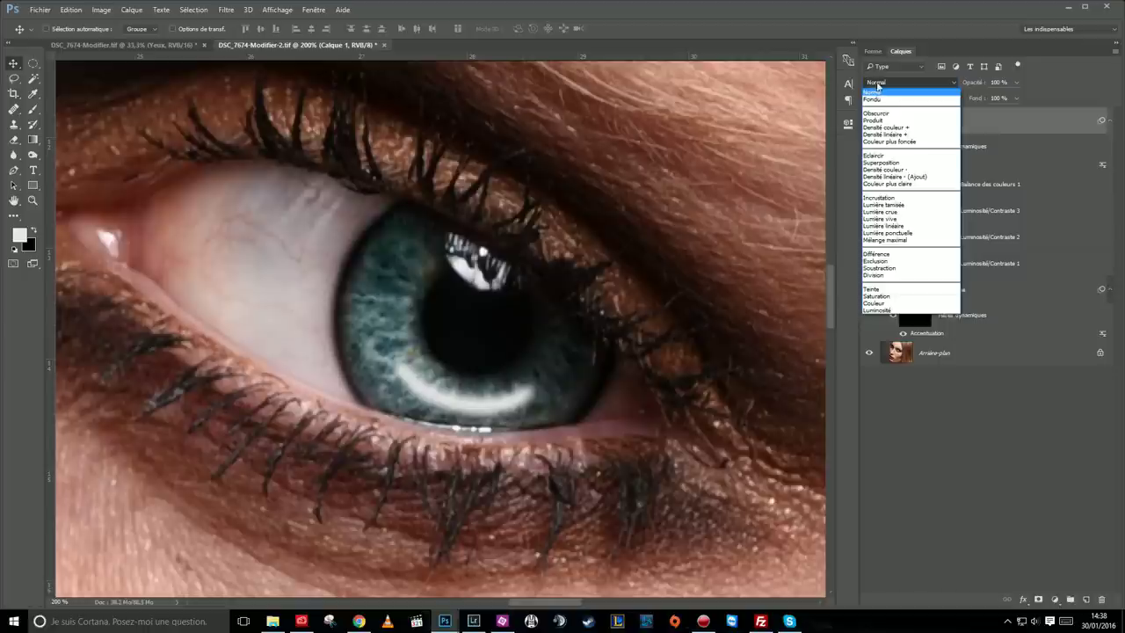
click(876, 198)
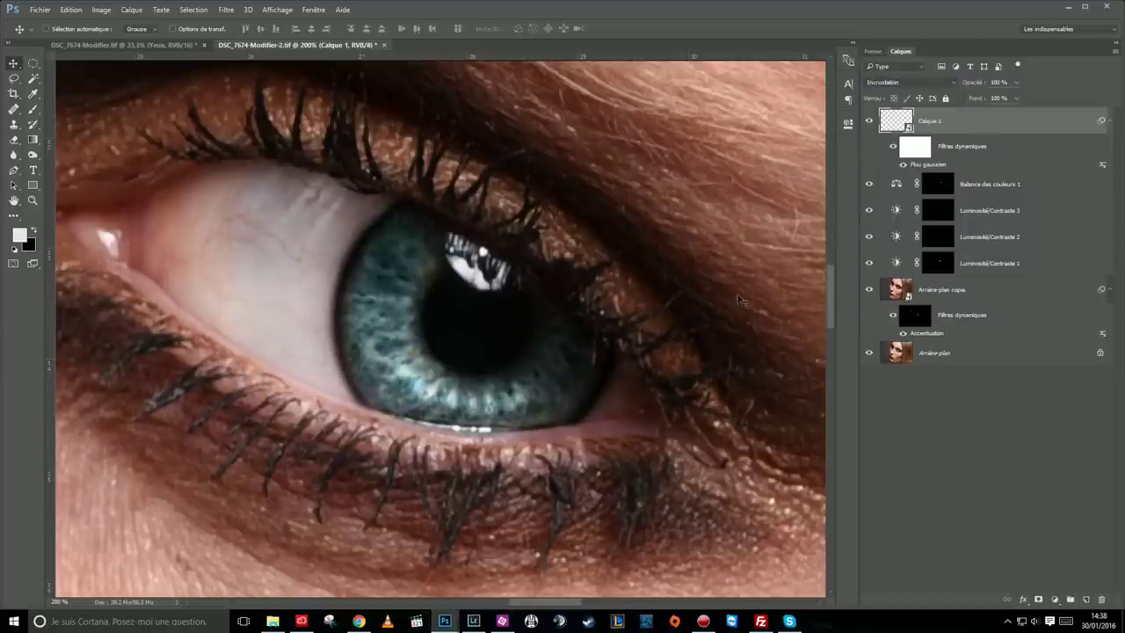
scroll(482, 413, down, 2)
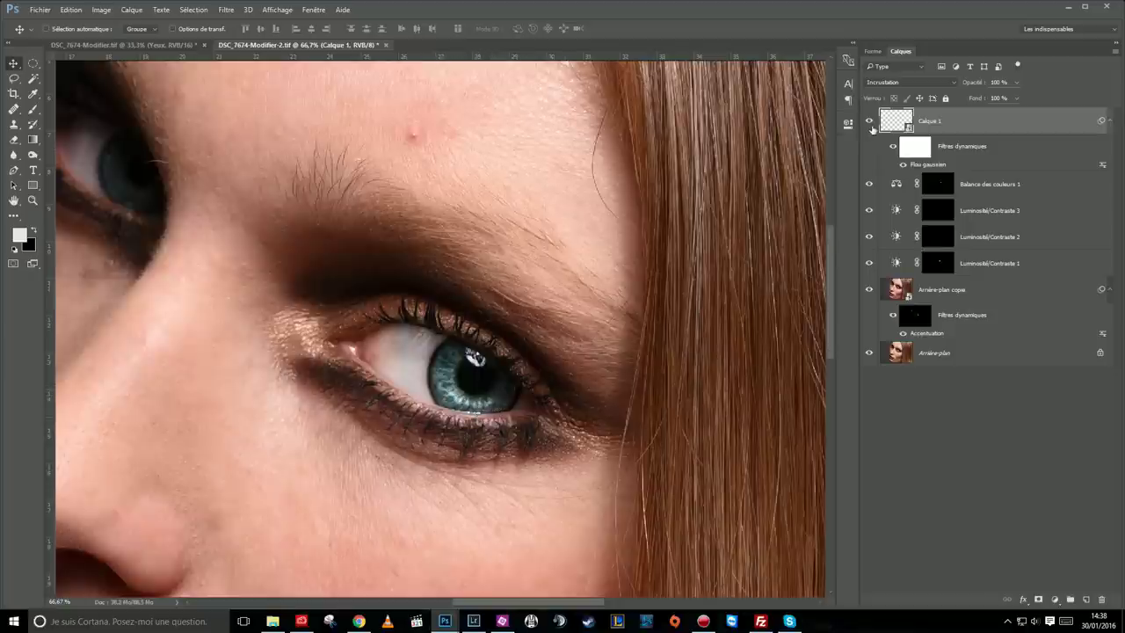
click(869, 122)
click(869, 122)
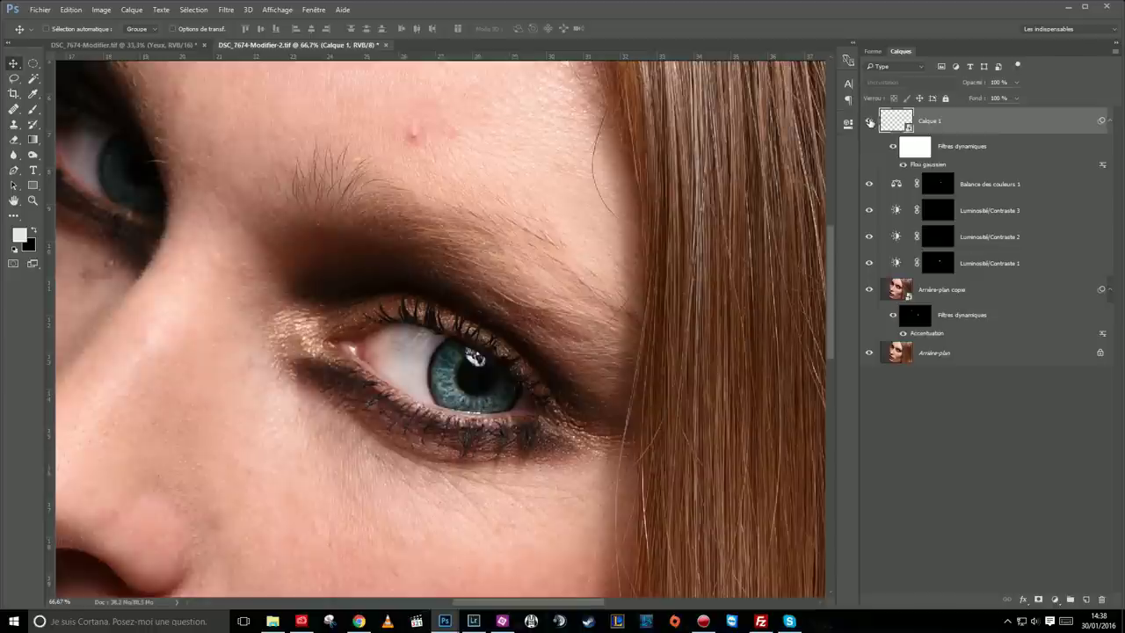
- Add a new empty layer, Calque 2, above the blurred layer
scroll(562, 304, down, 2)
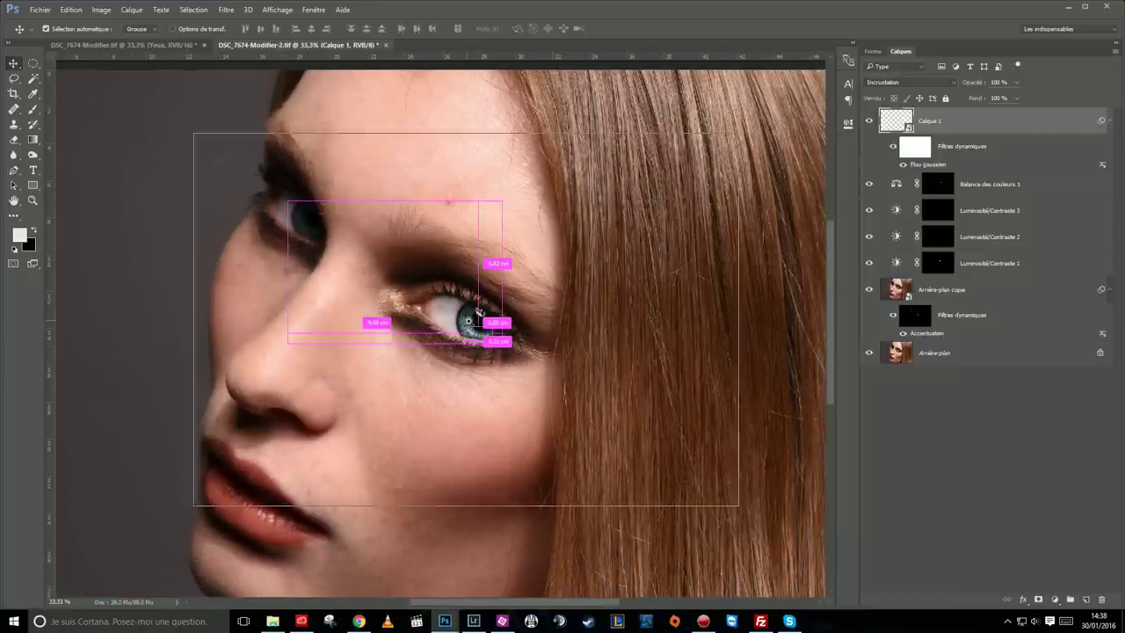
scroll(473, 328, up, 1)
scroll(473, 328, up, 1)
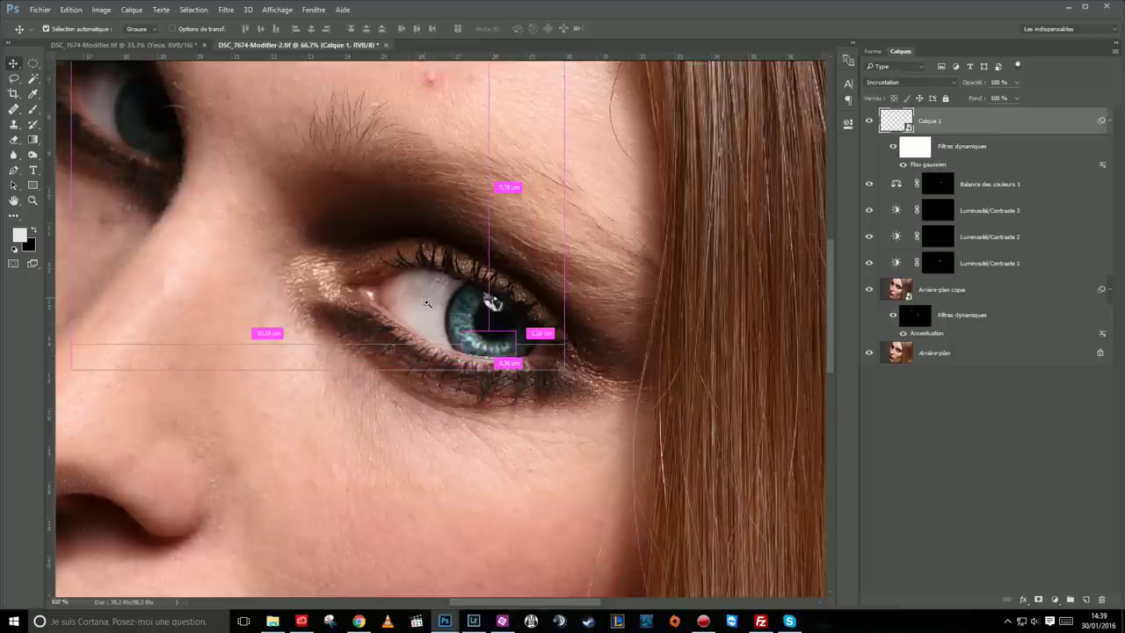
scroll(424, 300, up, 1)
scroll(431, 307, up, 1)
scroll(437, 315, up, 1)
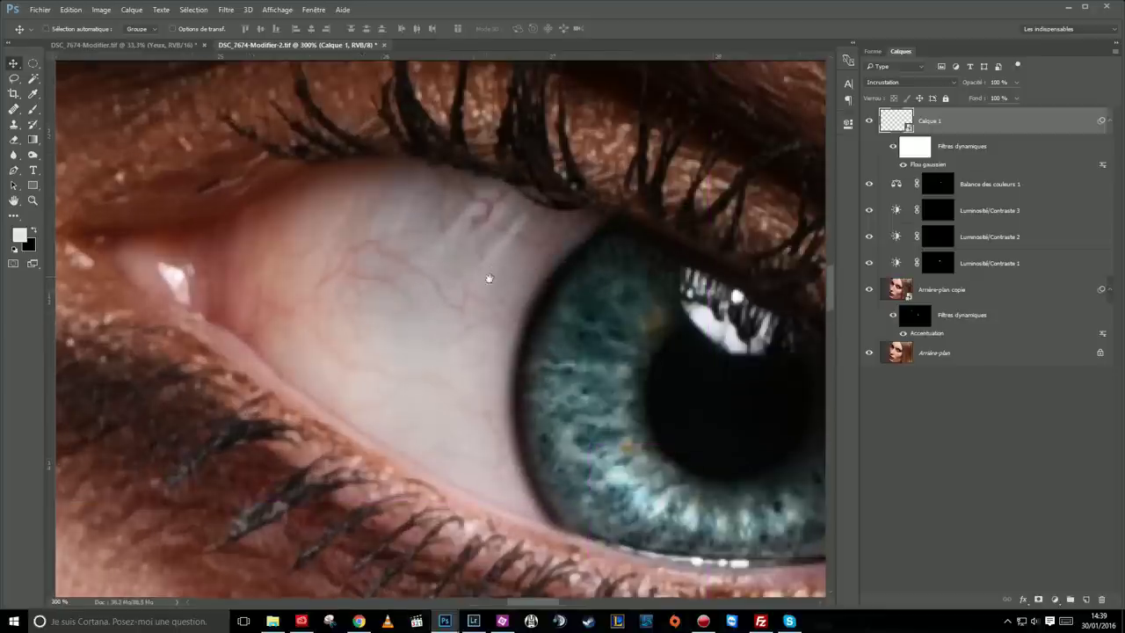
scroll(481, 312, down, 1)
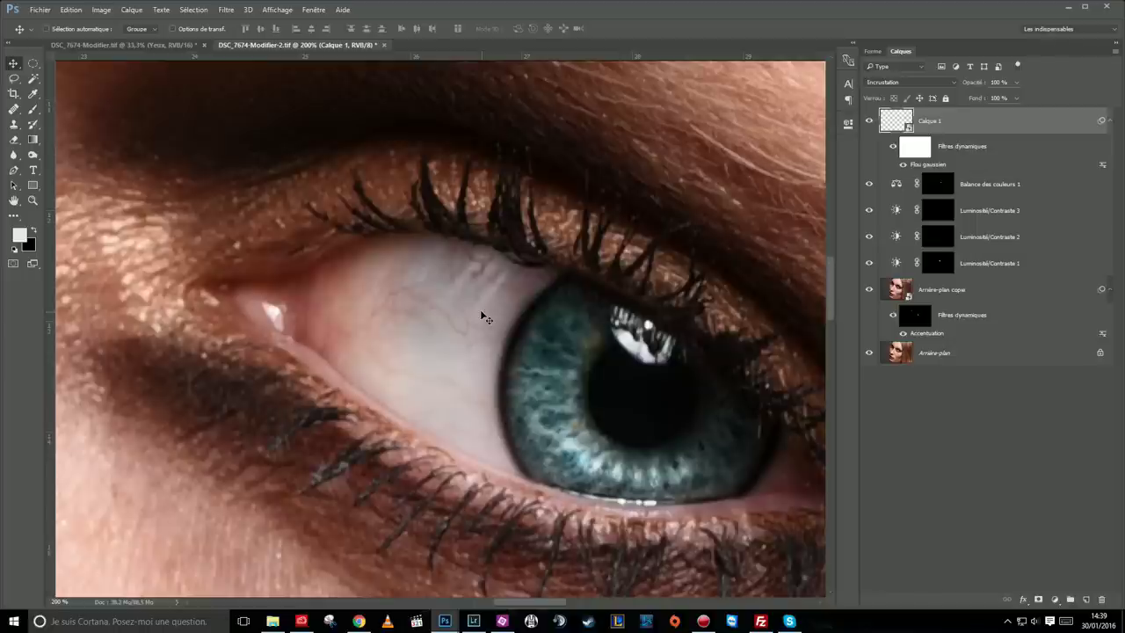
click(1086, 599)
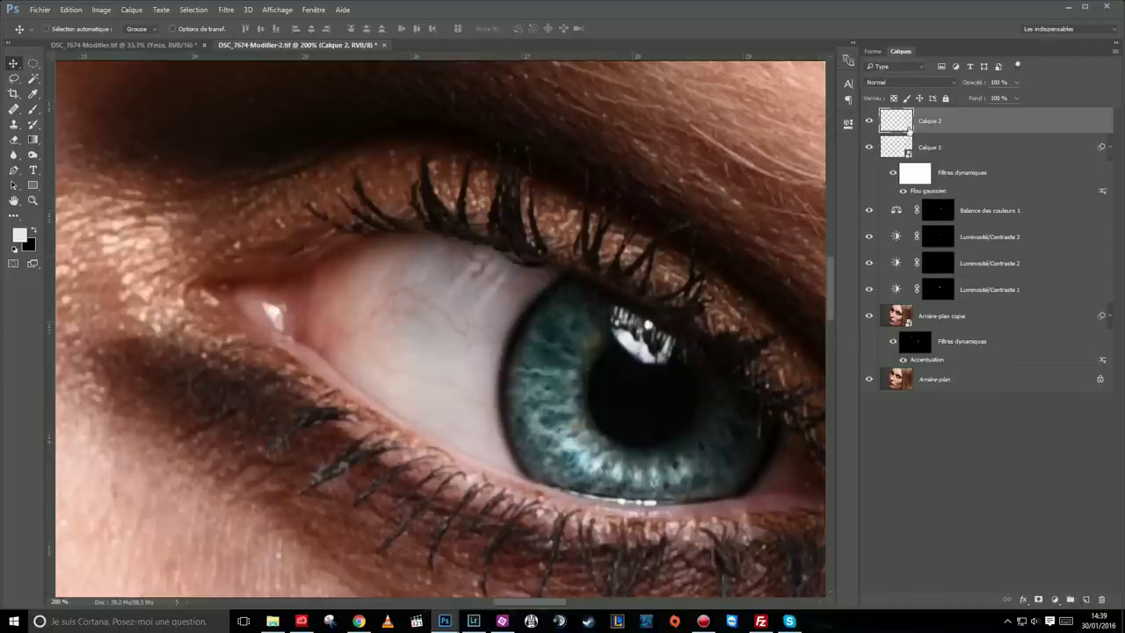
- Choose the standard Healing Brush at 12 px with lowered hardness
click(14, 110)
right_click(14, 110)
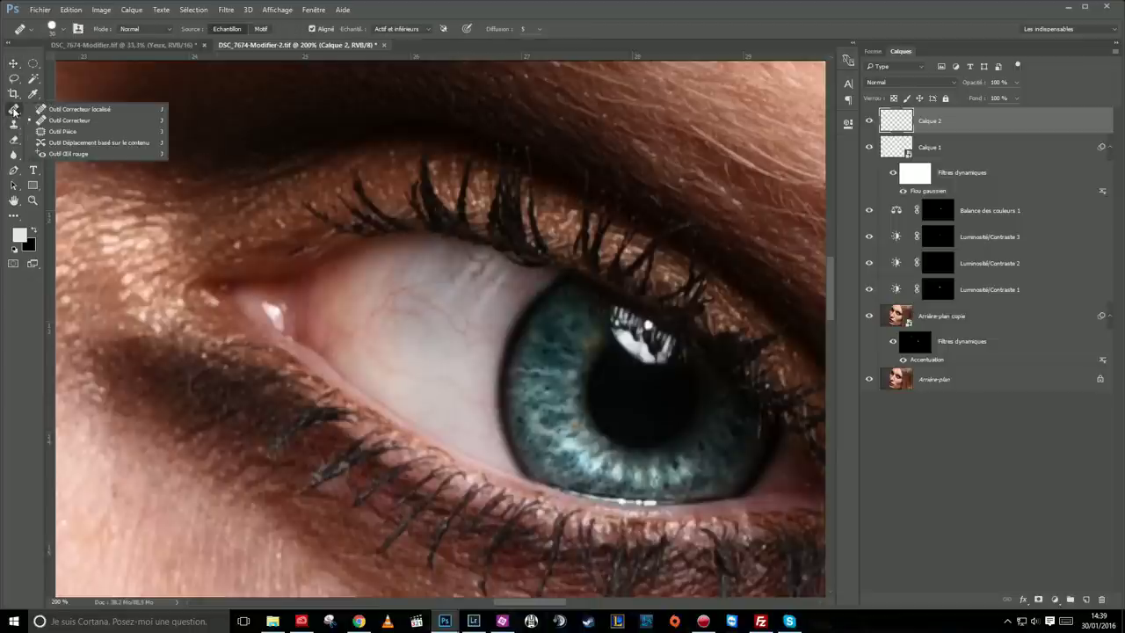
click(66, 124)
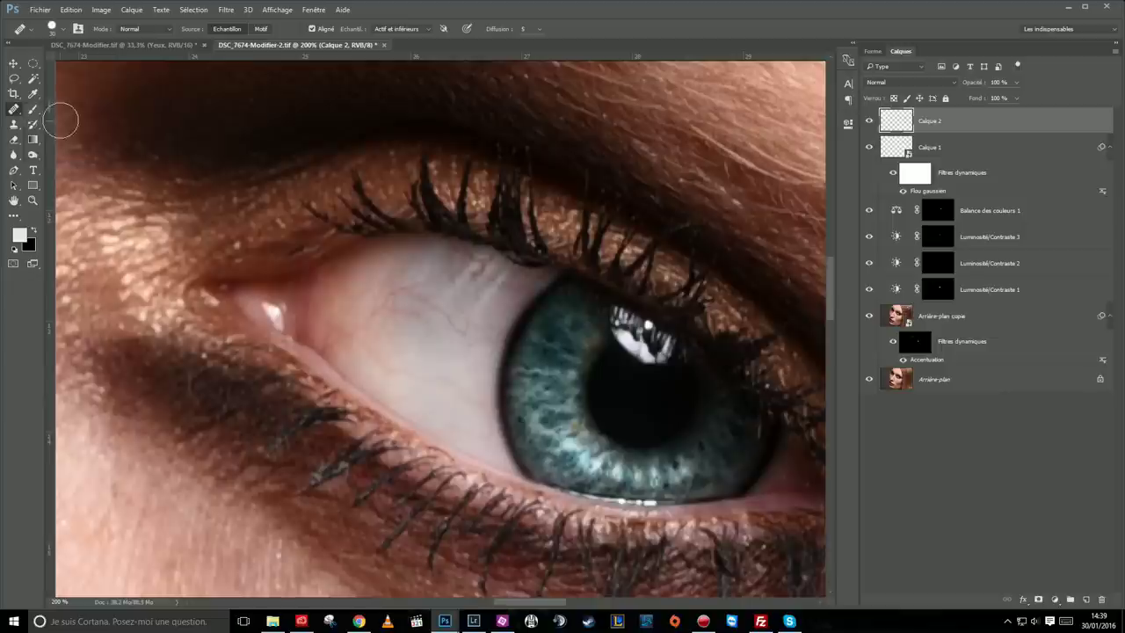
drag(382, 255, 363, 249)
click(62, 29)
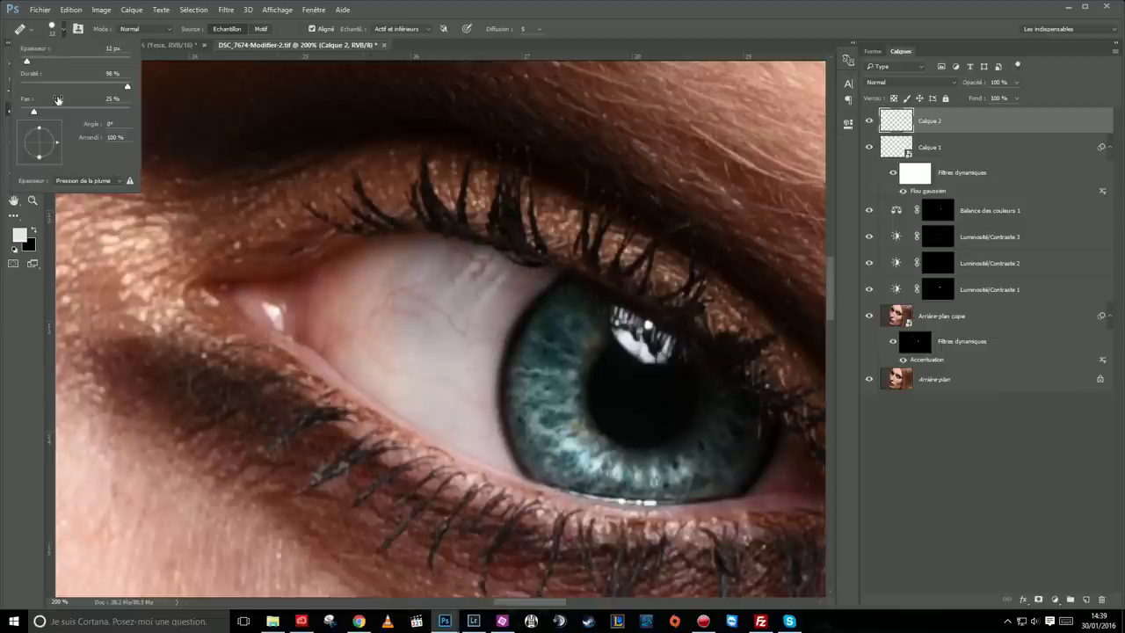
drag(128, 86, 113, 89)
key(Return)
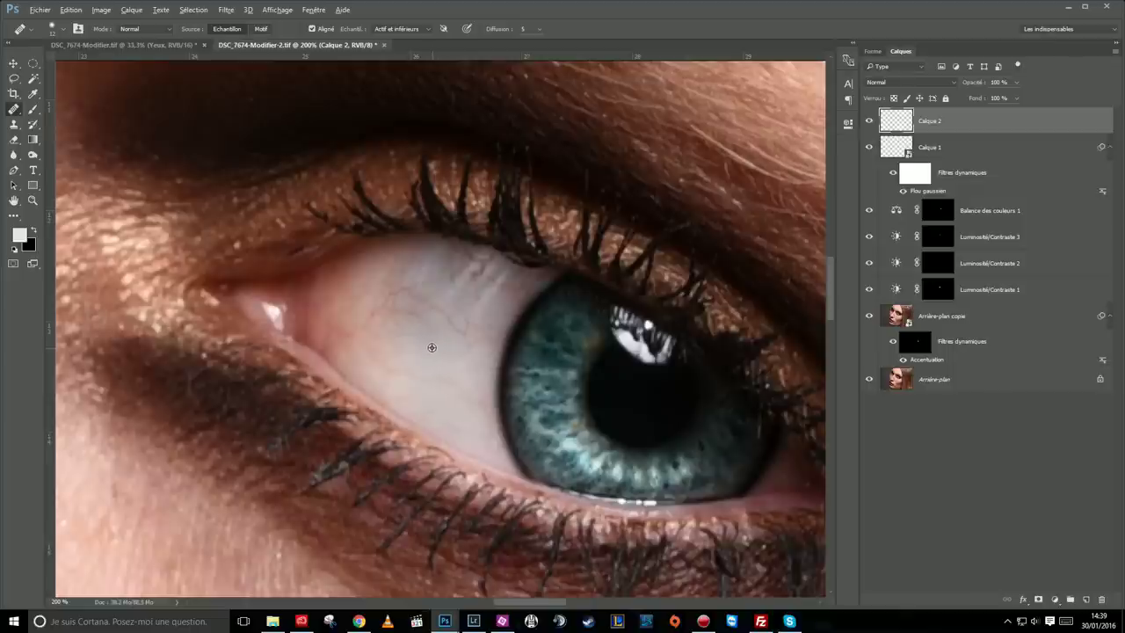
- Heal away the red veins across the eye white, resampling clean sclera as needed
drag(440, 379, 401, 372)
mouse_move(401, 372)
mouse_down()
mouse_move(414, 363)
mouse_move(426, 377)
mouse_move(401, 389)
mouse_move(466, 414)
mouse_up()
mouse_move(463, 398)
mouse_down()
mouse_move(478, 402)
mouse_move(484, 432)
mouse_move(468, 409)
mouse_move(462, 331)
mouse_move(440, 309)
mouse_move(468, 320)
mouse_move(463, 350)
mouse_up()
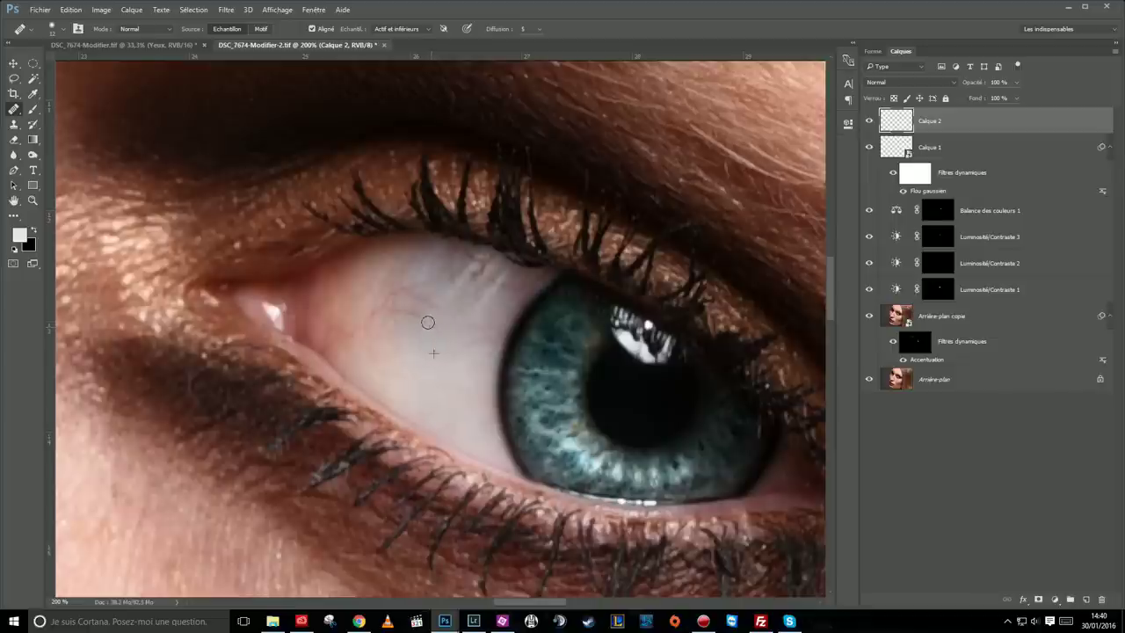
mouse_move(400, 334)
mouse_down()
mouse_move(376, 363)
mouse_move(370, 330)
mouse_move(387, 348)
mouse_move(369, 323)
mouse_move(385, 306)
mouse_move(373, 353)
mouse_move(376, 342)
mouse_move(331, 328)
mouse_up()
drag(418, 302, 431, 315)
mouse_move(363, 301)
mouse_down()
mouse_move(367, 336)
mouse_move(342, 353)
mouse_move(336, 298)
mouse_move(350, 314)
mouse_move(326, 302)
mouse_up()
mouse_move(454, 259)
mouse_down()
mouse_move(488, 313)
mouse_move(481, 267)
mouse_up()
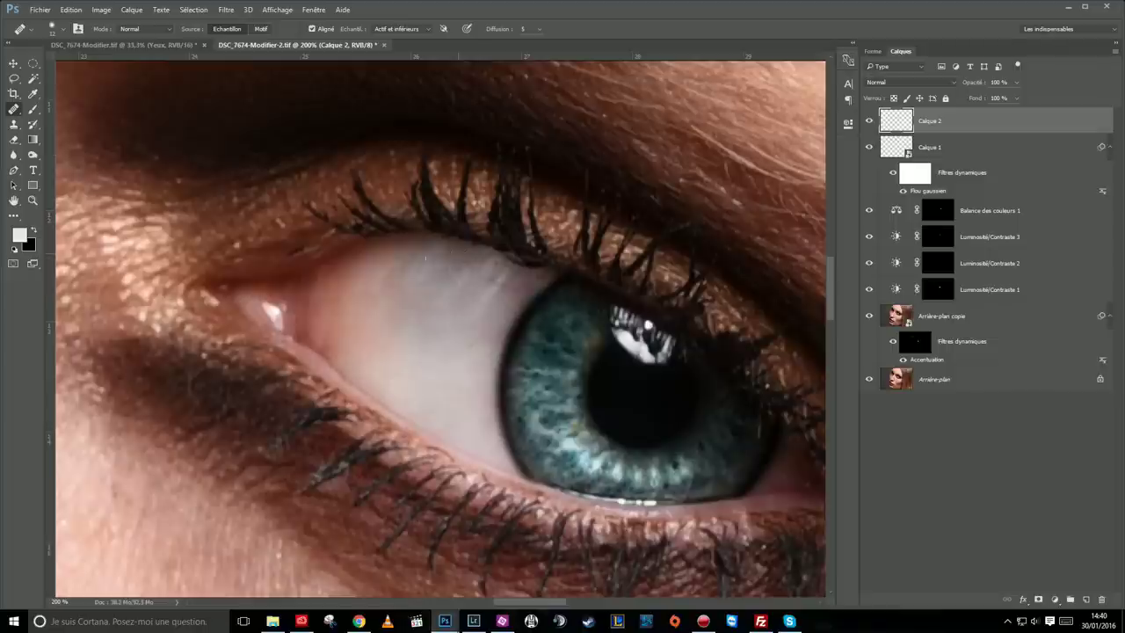
mouse_move(470, 276)
mouse_down()
mouse_move(456, 310)
mouse_move(409, 269)
mouse_up()
mouse_move(358, 296)
mouse_down()
mouse_move(342, 301)
mouse_move(419, 396)
mouse_up()
drag(468, 352, 483, 352)
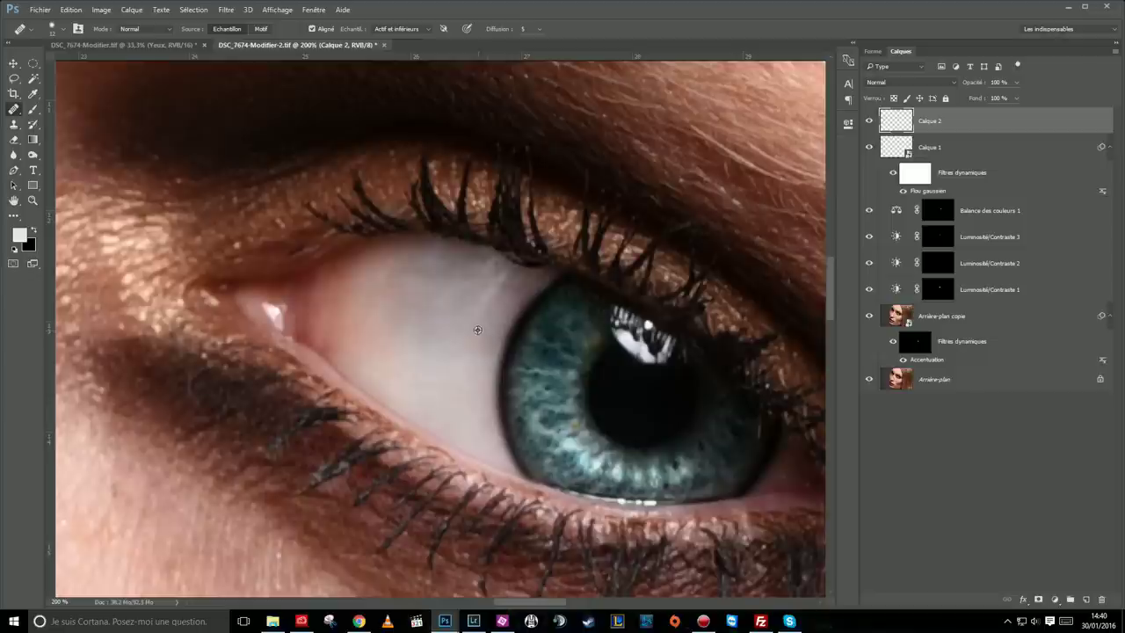
mouse_move(491, 328)
mouse_down()
mouse_move(469, 299)
mouse_move(393, 276)
mouse_up()
- Toggle the retouch layer to compare, then zoom into the eye at 200%
scroll(503, 347, down, 1)
scroll(501, 352, down, 1)
scroll(499, 352, down, 1)
scroll(498, 347, down, 1)
scroll(496, 338, up, 1)
scroll(497, 337, up, 1)
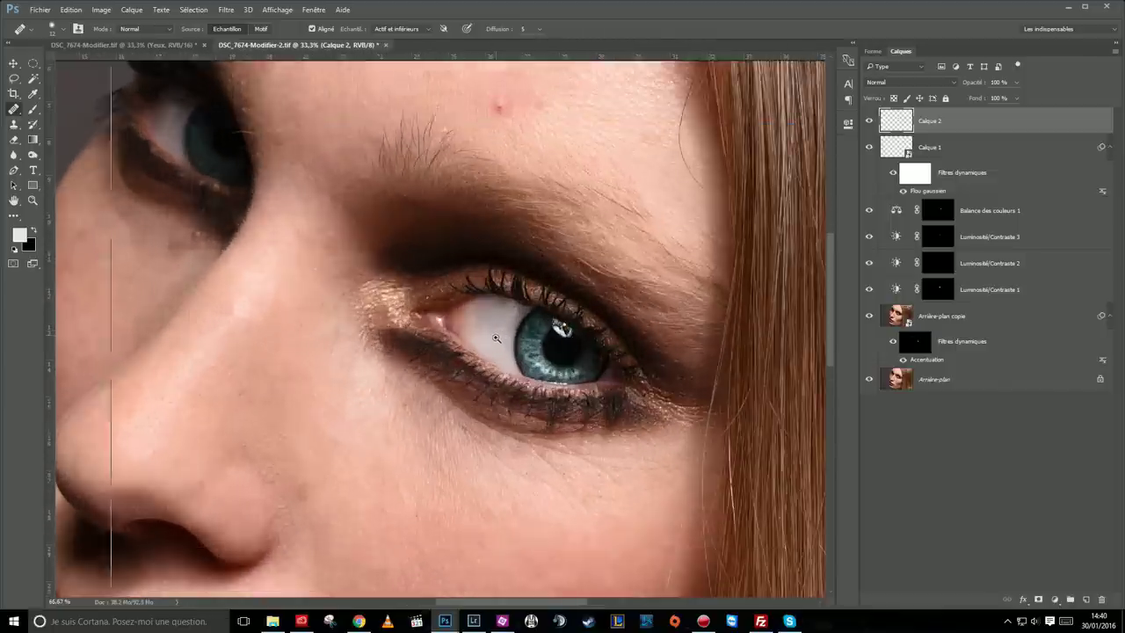
scroll(498, 337, up, 1)
click(870, 121)
click(870, 121)
drag(547, 346, 531, 331)
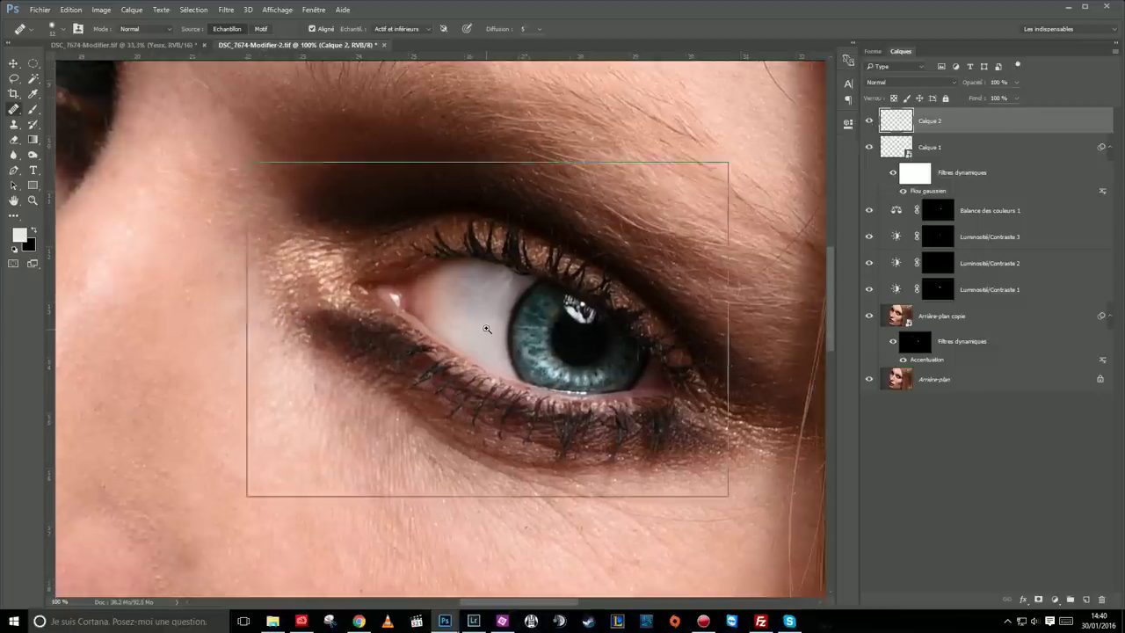
click(488, 329)
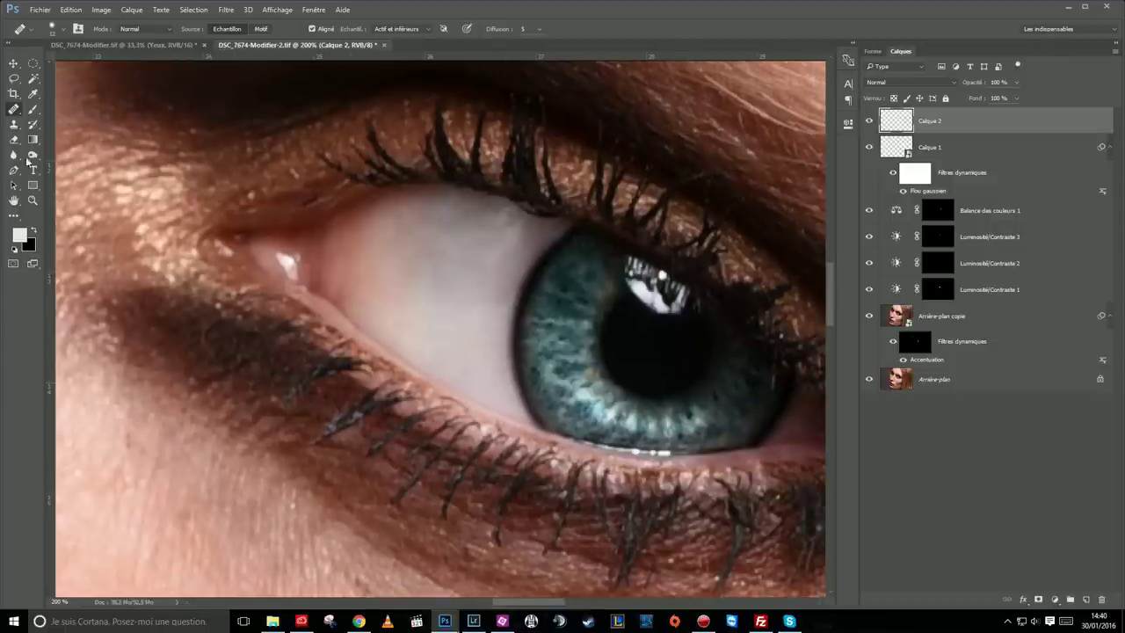
- Enlarge the healing brush and heal the remaining spots on the eye white
right_click(14, 111)
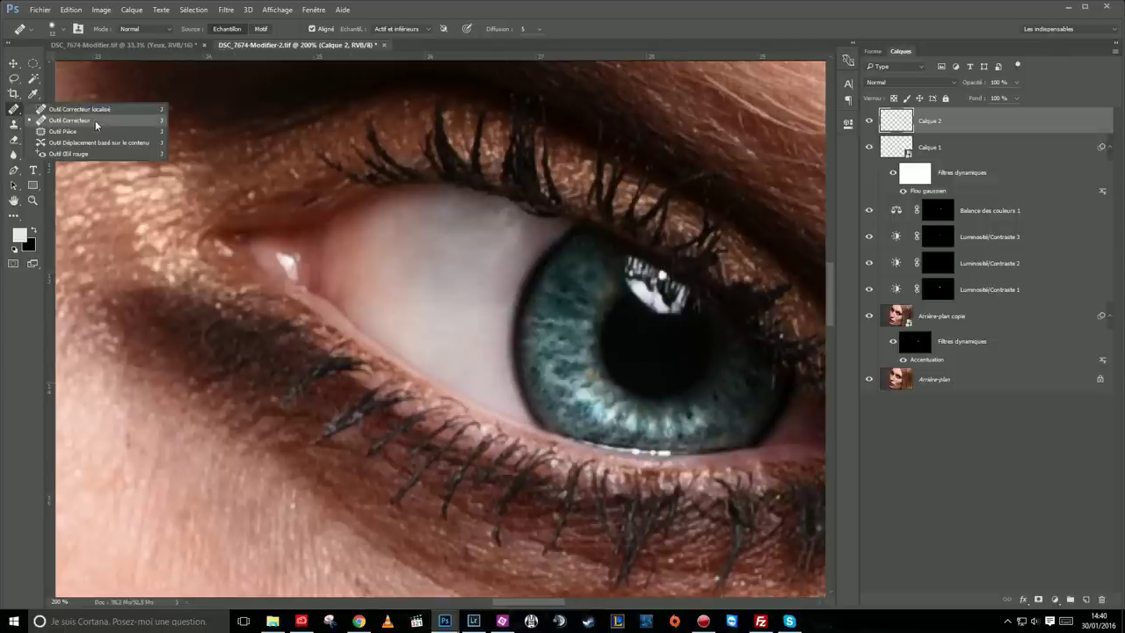
click(566, 30)
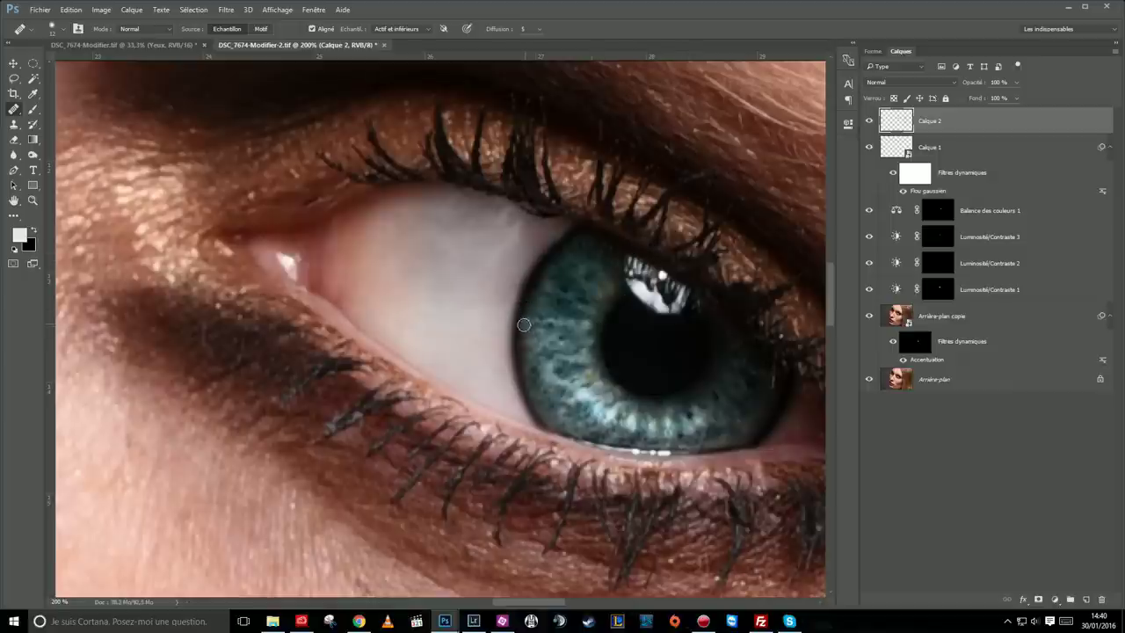
drag(526, 308, 531, 320)
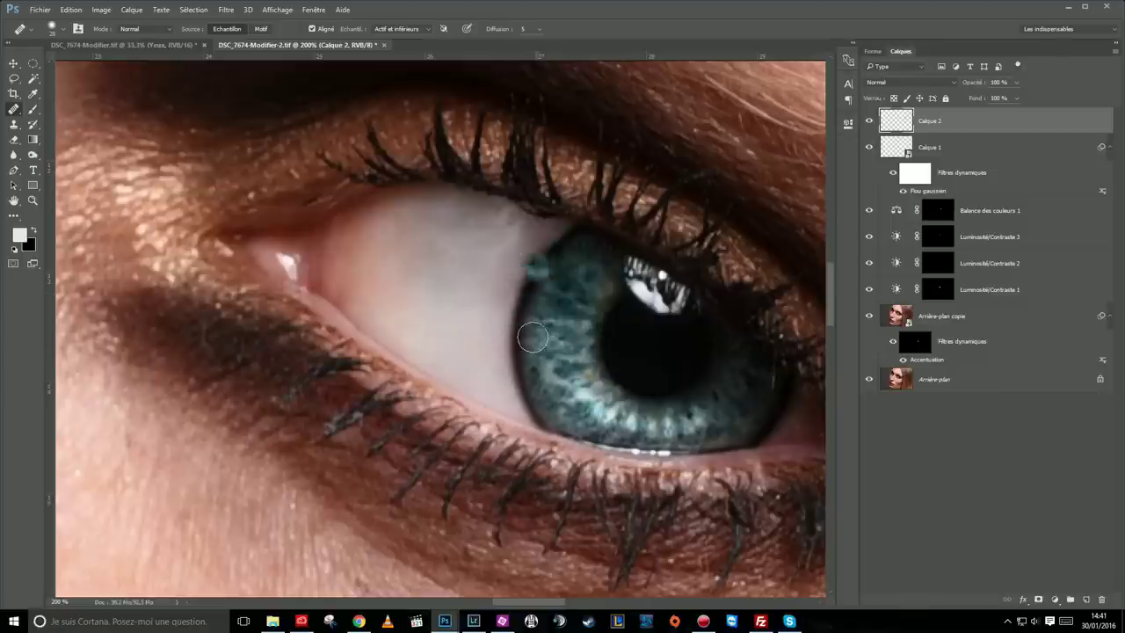
click(479, 306)
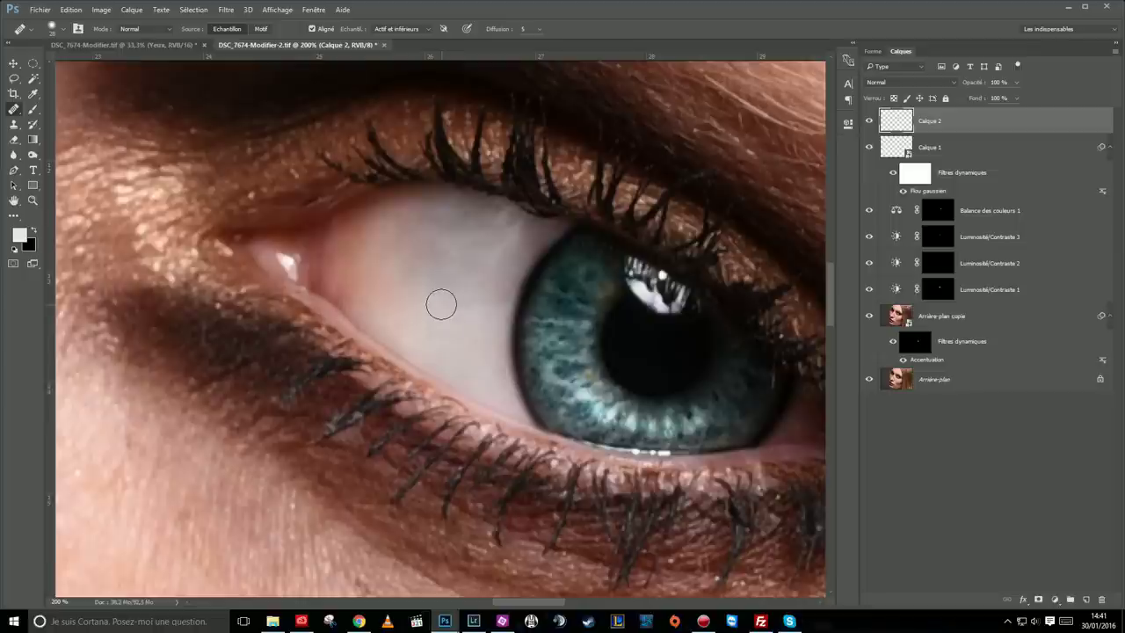
click(465, 299)
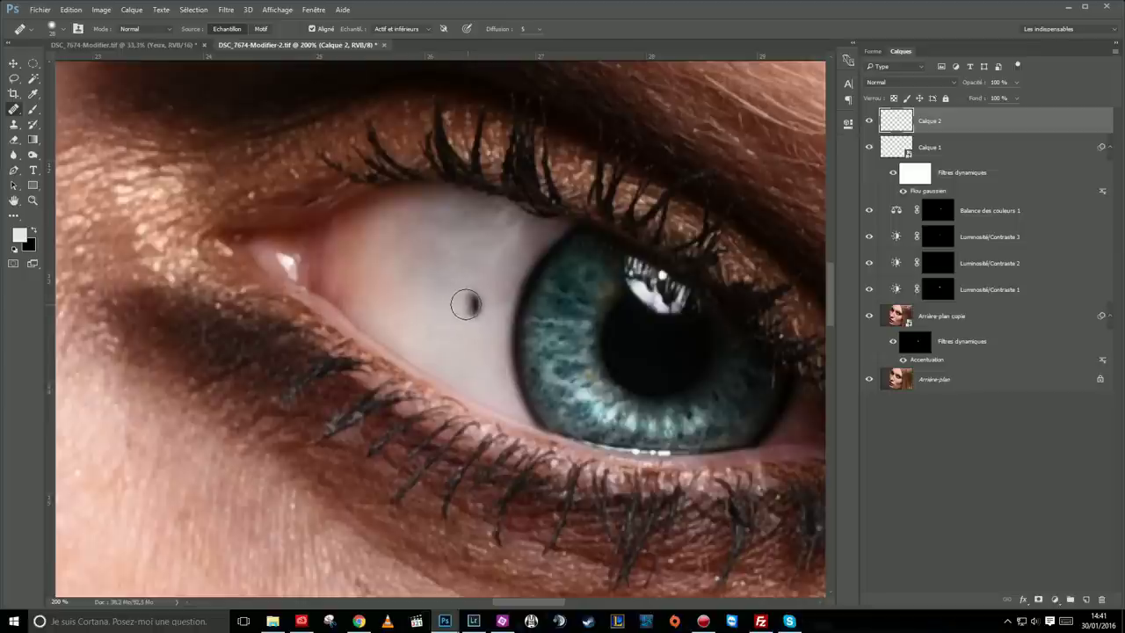
click(414, 271)
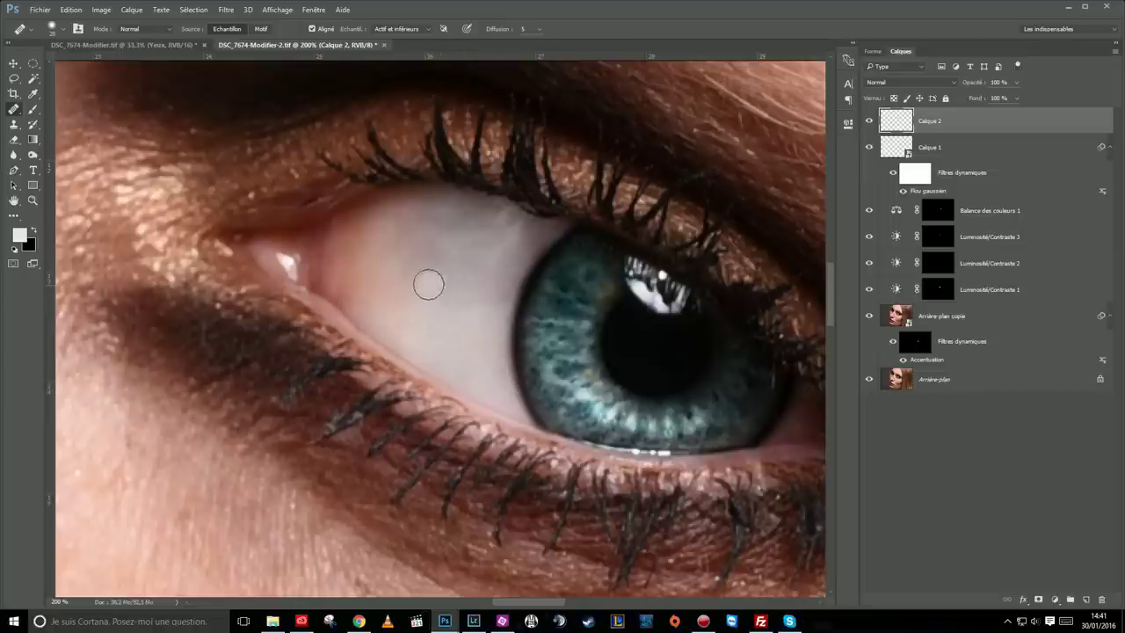
click(501, 356)
click(473, 324)
- Heal the lower sclera and iris edge, removing the white spot, then zoom to 100%
click(472, 399)
click(495, 414)
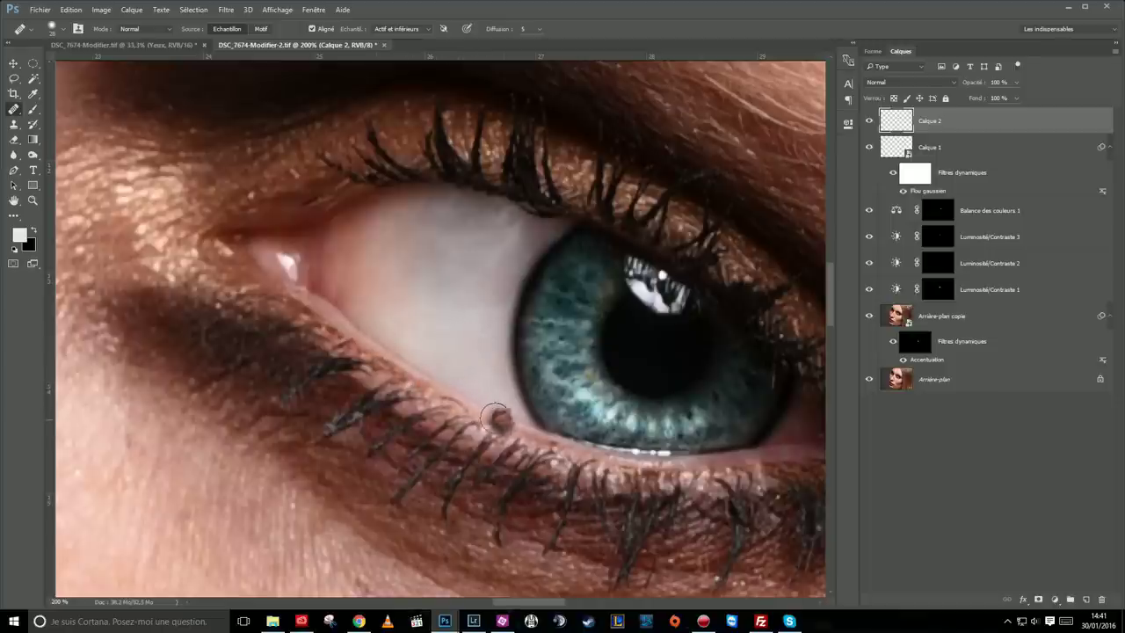
click(464, 403)
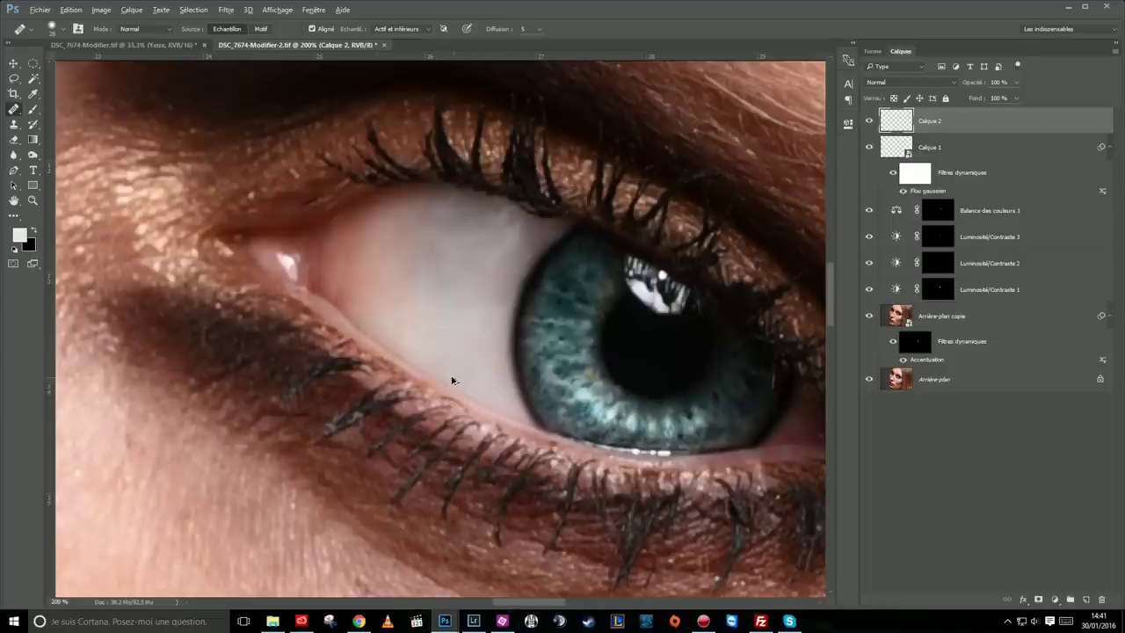
click(484, 346)
click(527, 264)
click(495, 332)
click(478, 314)
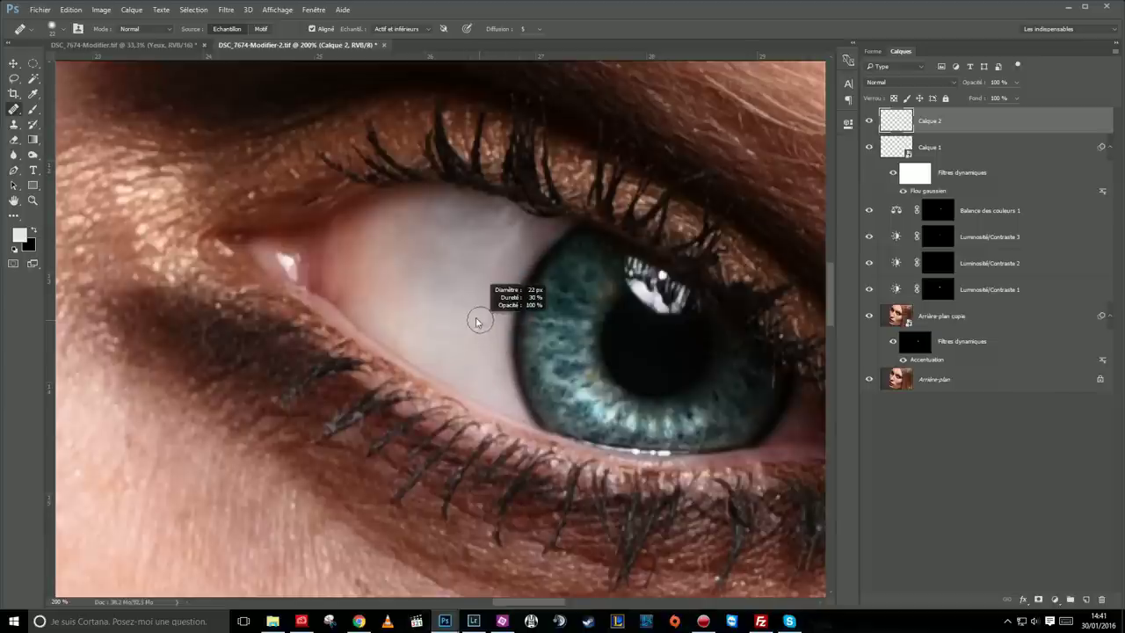
click(471, 317)
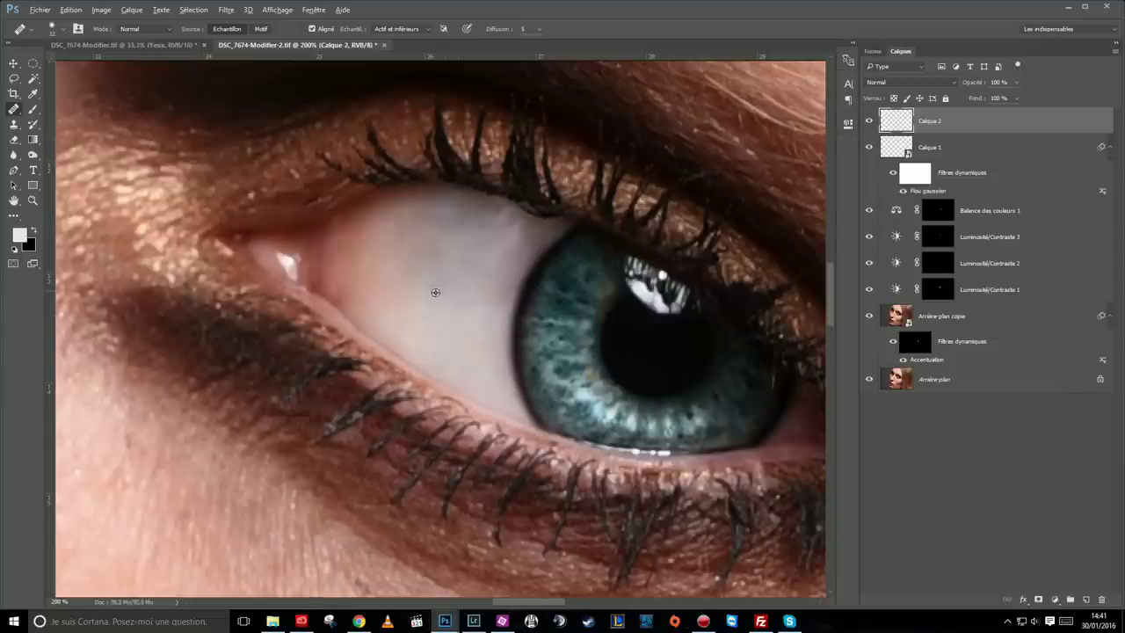
click(513, 323)
drag(507, 338, 523, 288)
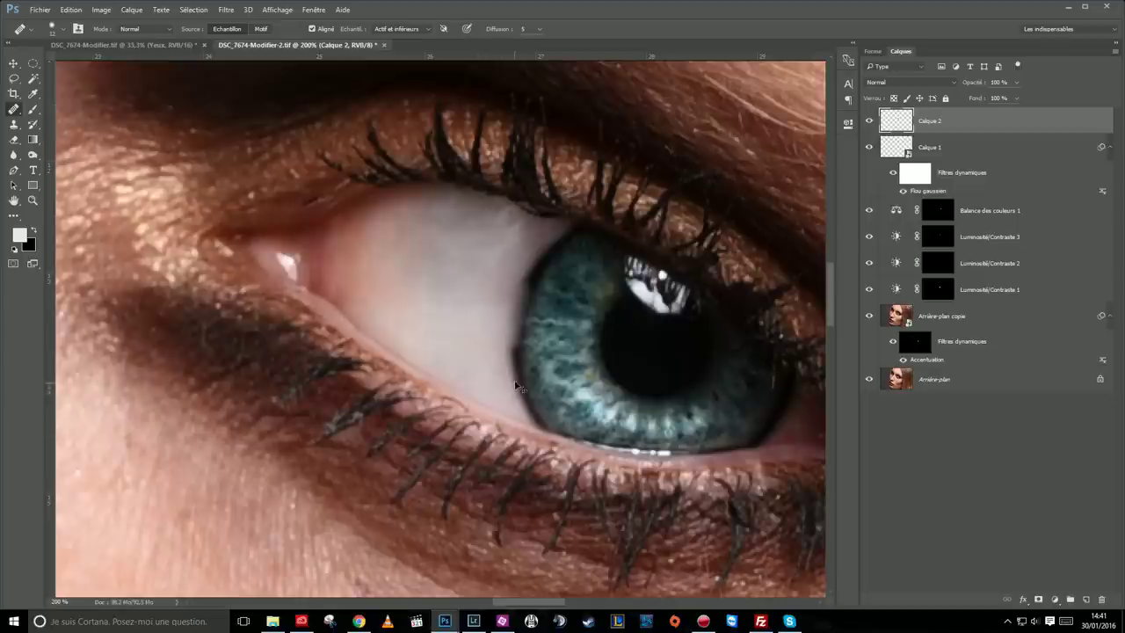
drag(531, 293, 517, 350)
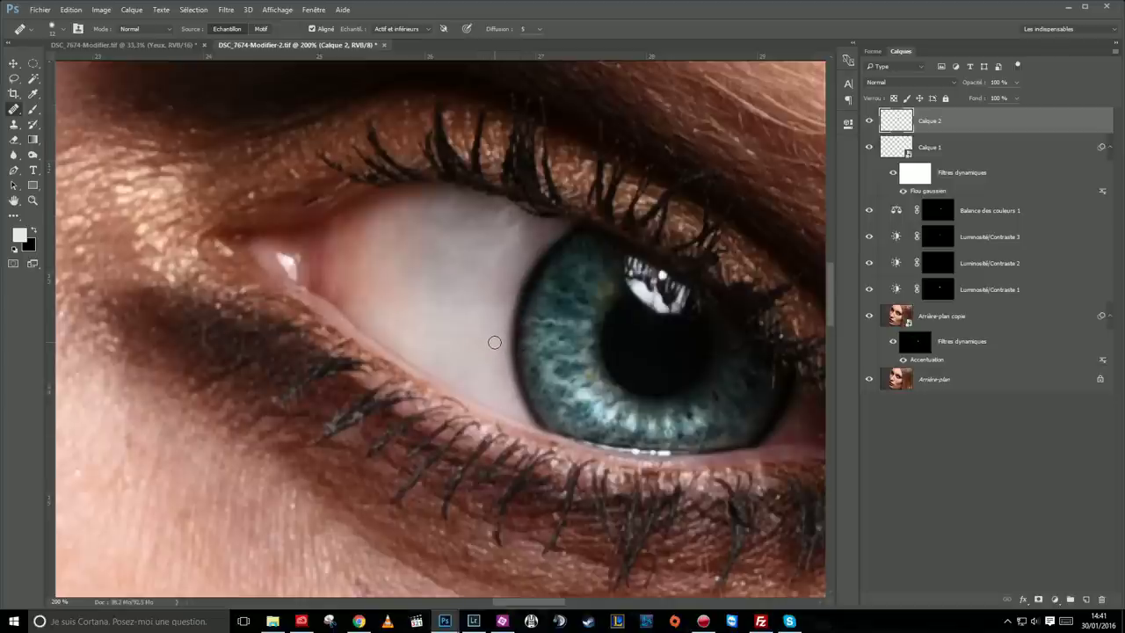
key(ctrl+space)
ctrl+alt+click(498, 322)
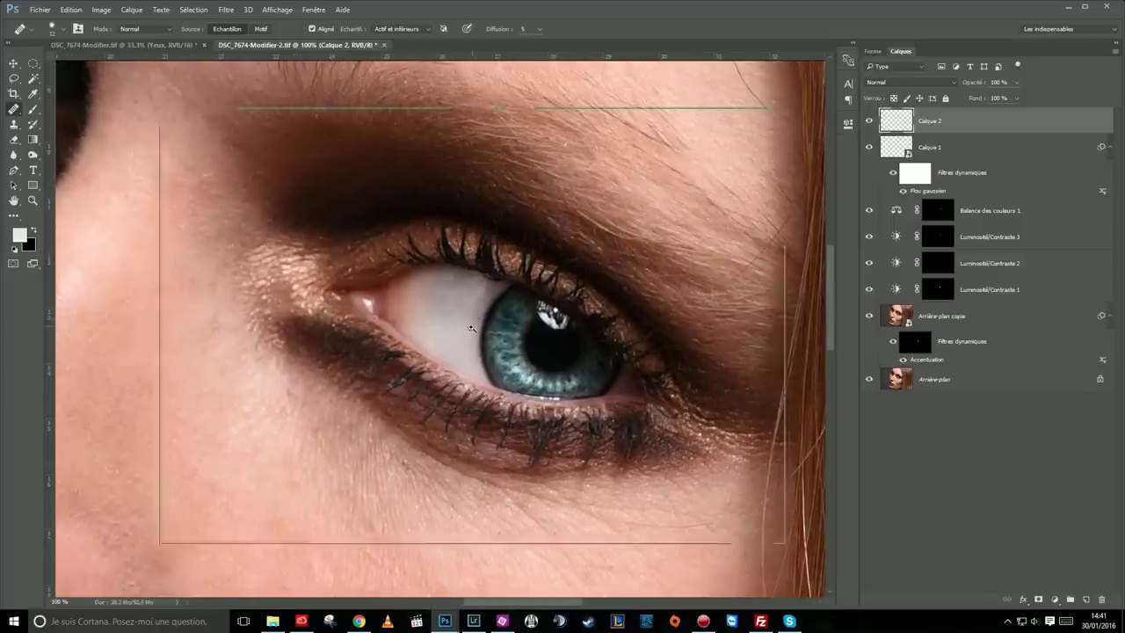
ctrl+click(466, 335)
ctrl+alt+click(448, 340)
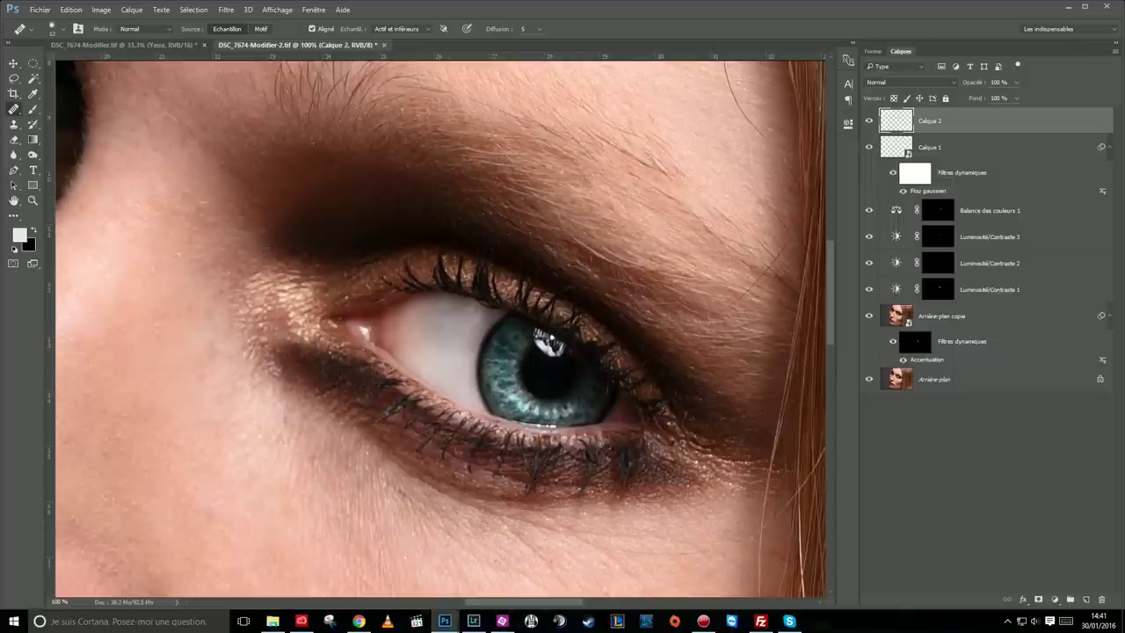
click(869, 122)
click(395, 29)
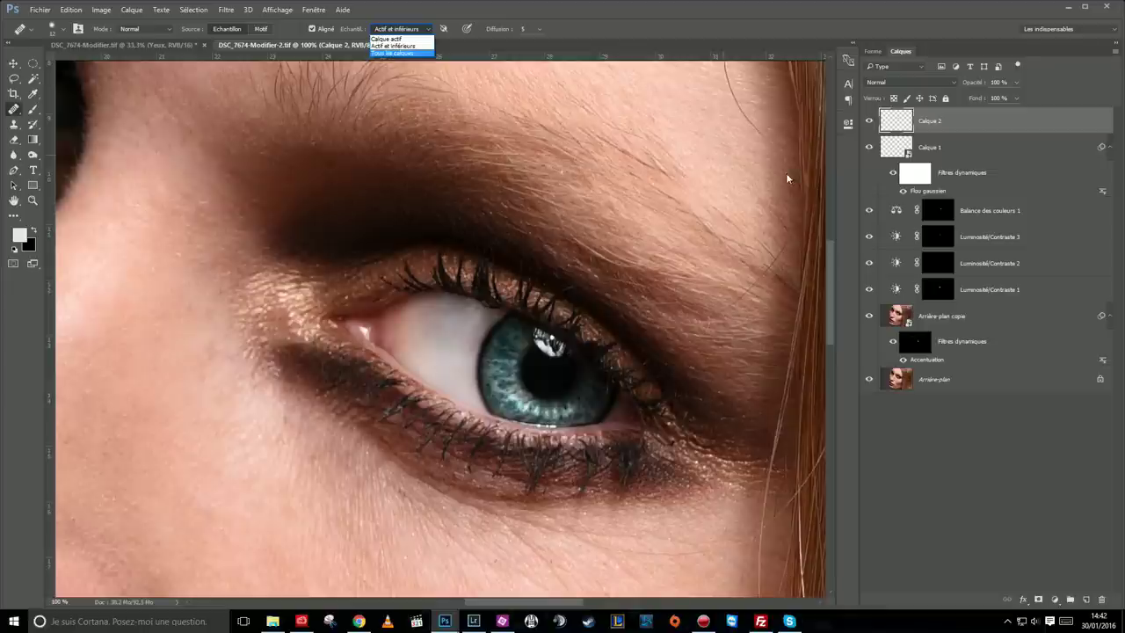
click(896, 124)
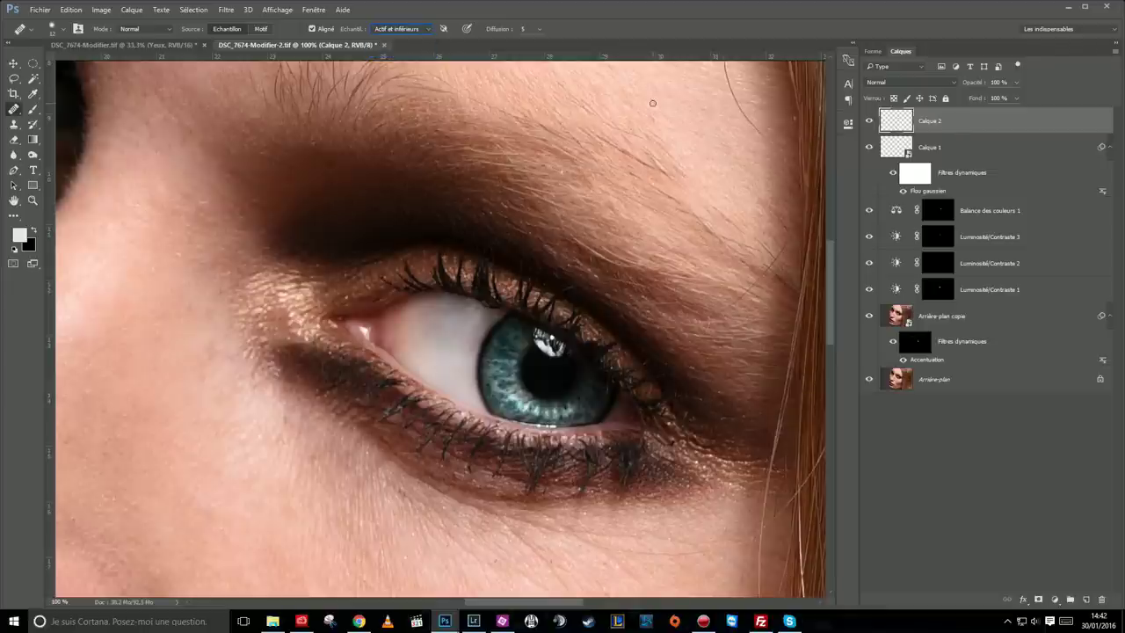
click(395, 29)
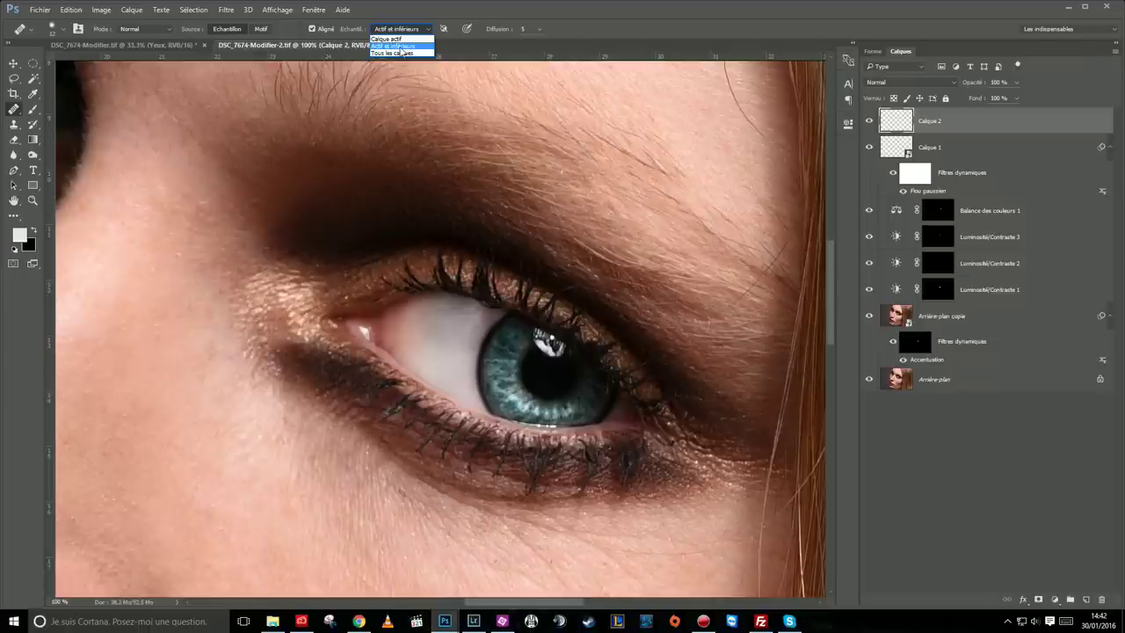
click(395, 46)
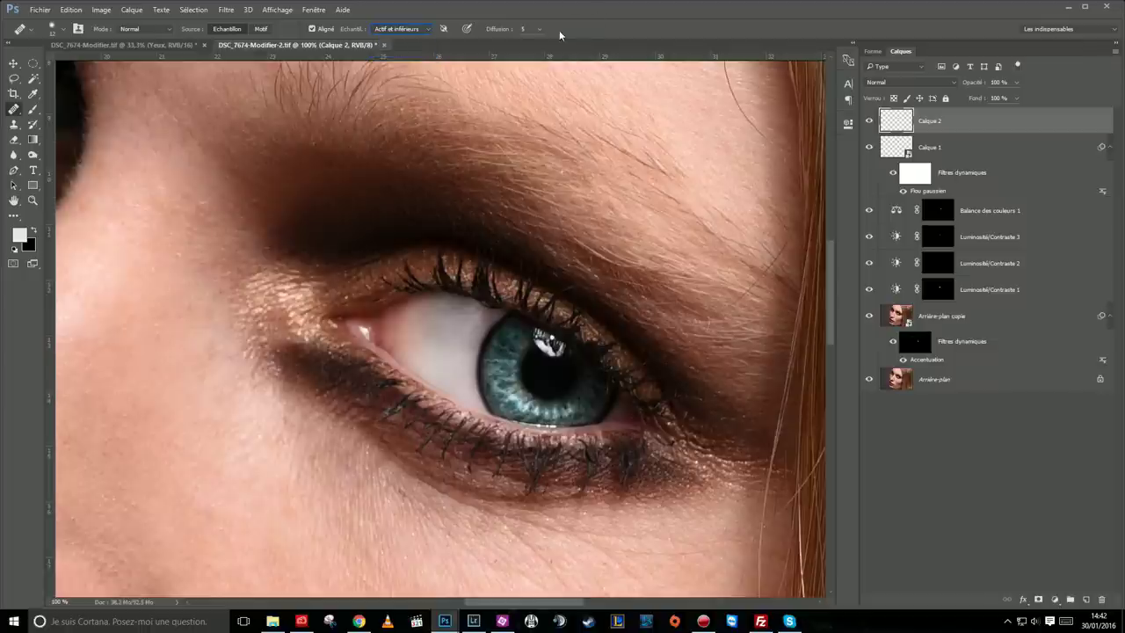
scroll(505, 438, down, 1)
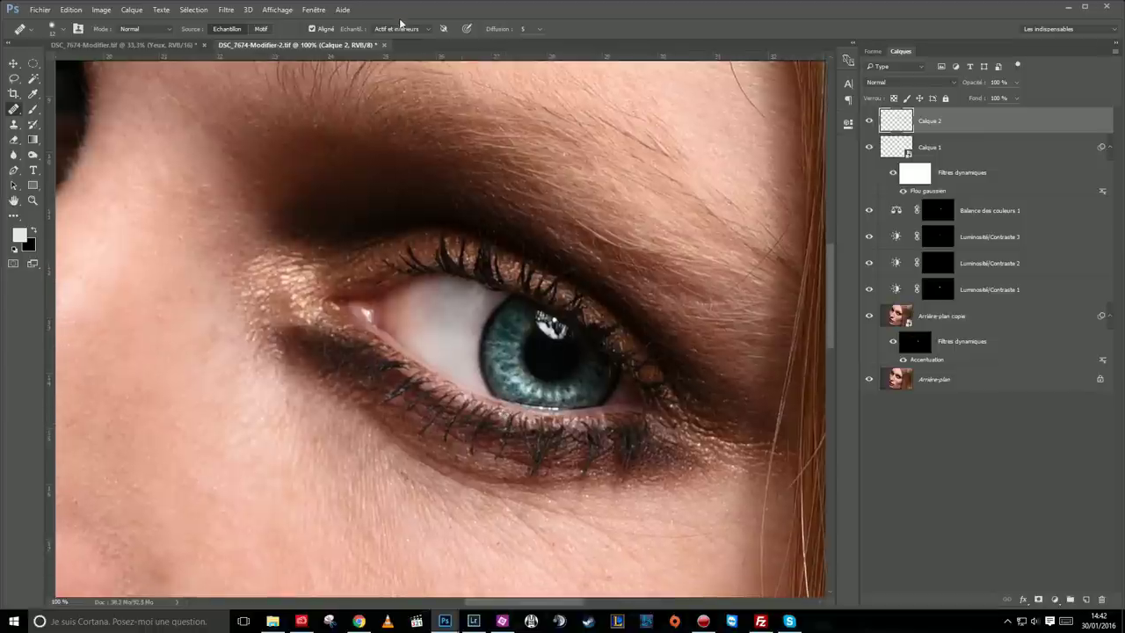
click(403, 30)
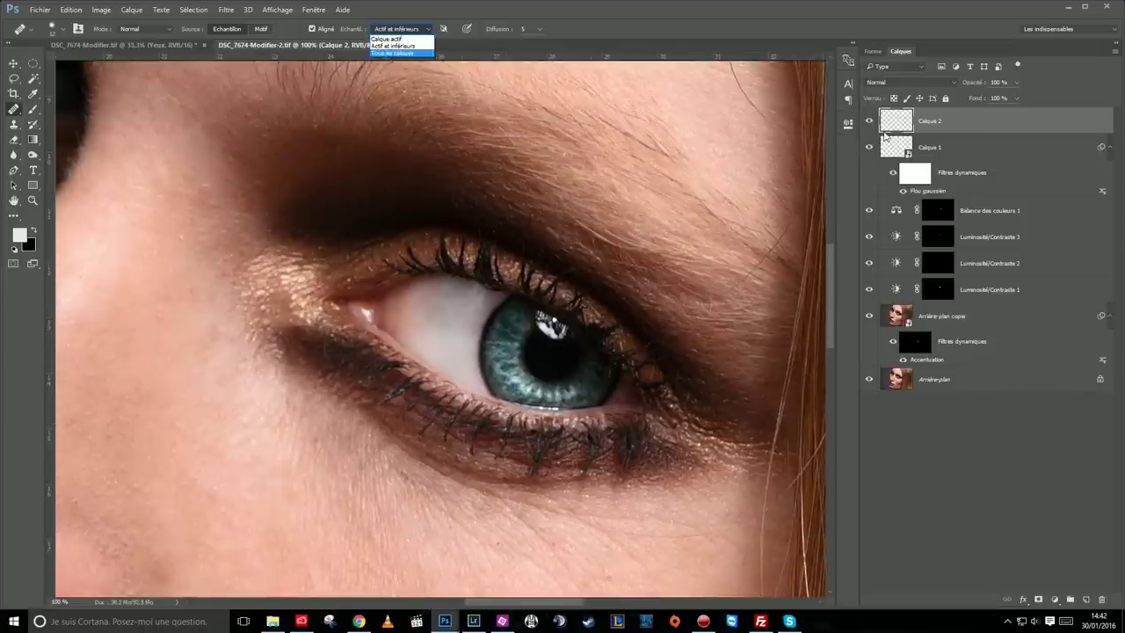
click(556, 30)
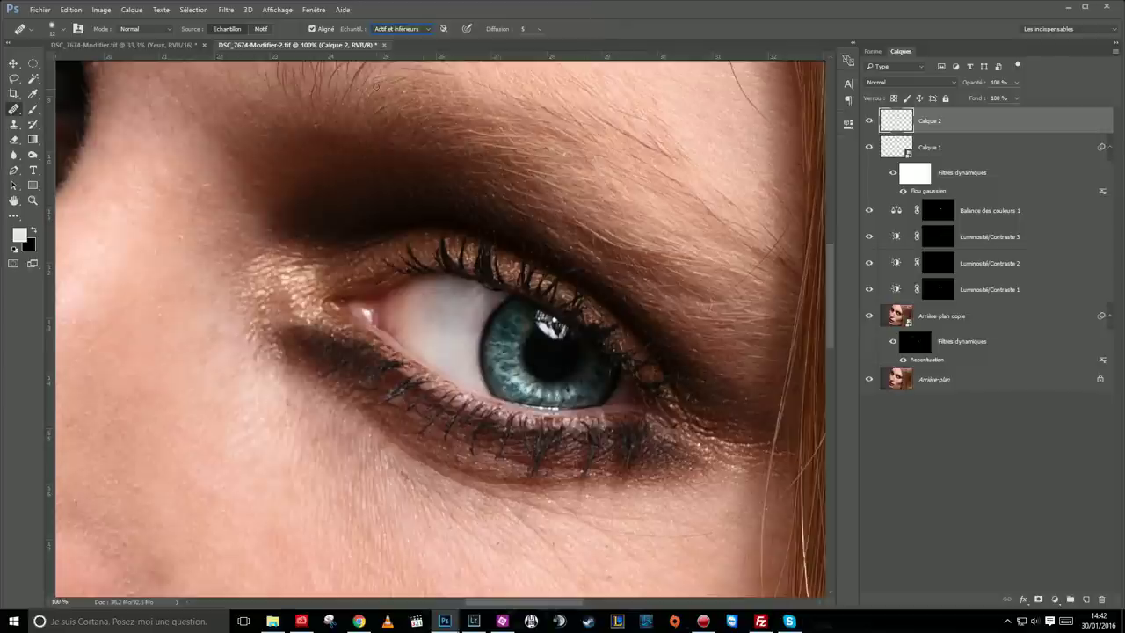
click(390, 29)
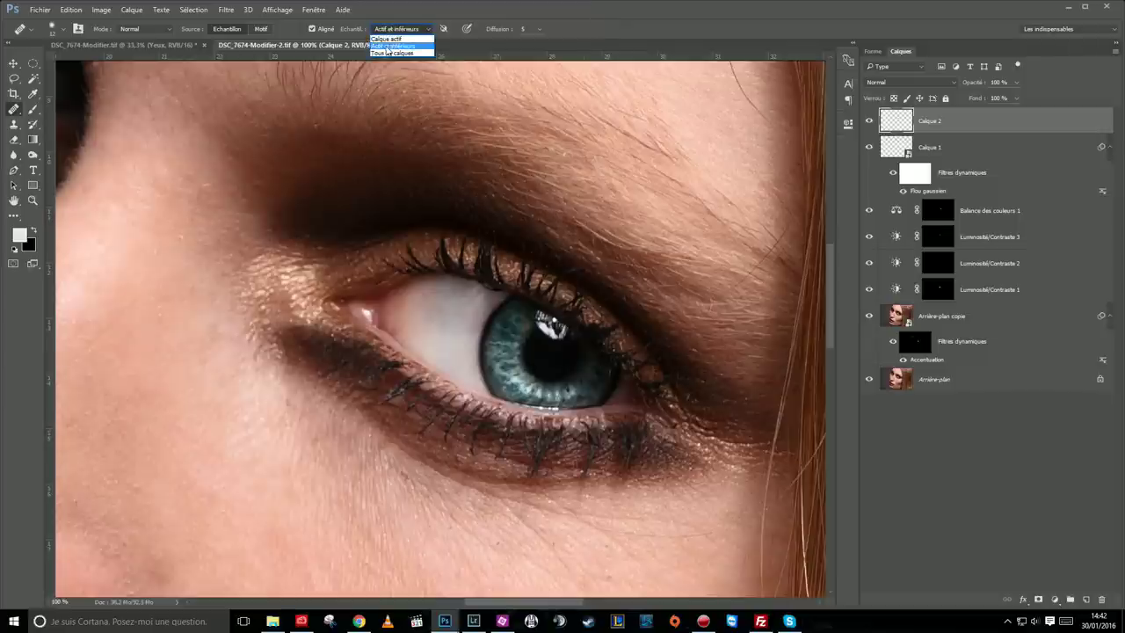
click(390, 45)
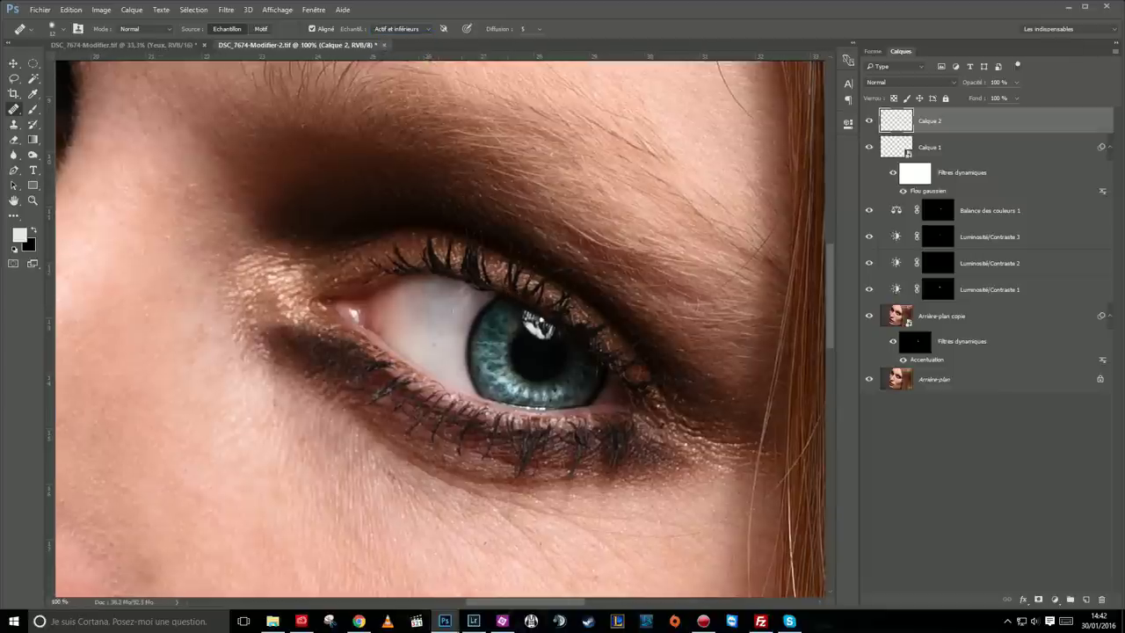
key(ctrl+minus)
key(ctrl+minus)
- Zoom out to 25% and select Calque 2 through Arrière-plan copie to make a group
key(ctrl+minus)
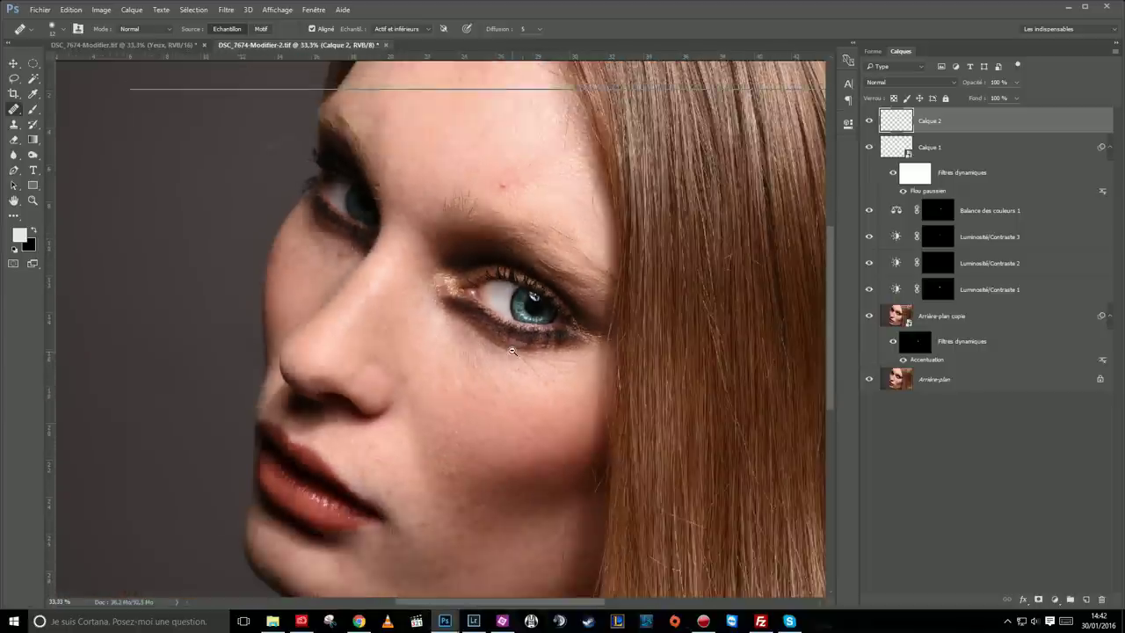
key(ctrl+minus)
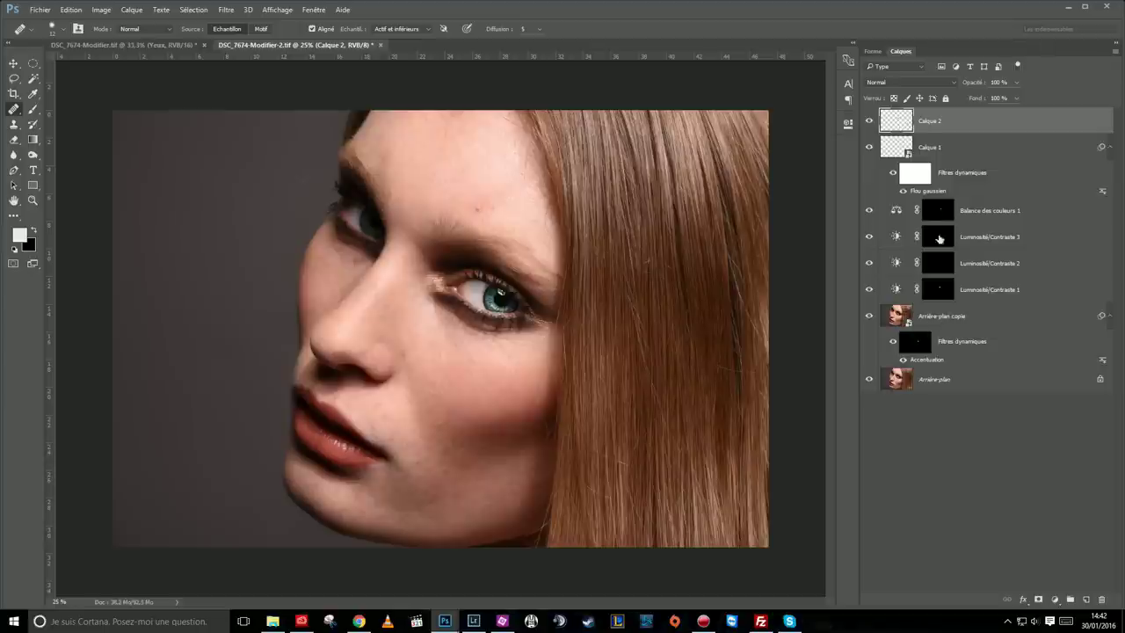
shift+click(927, 317)
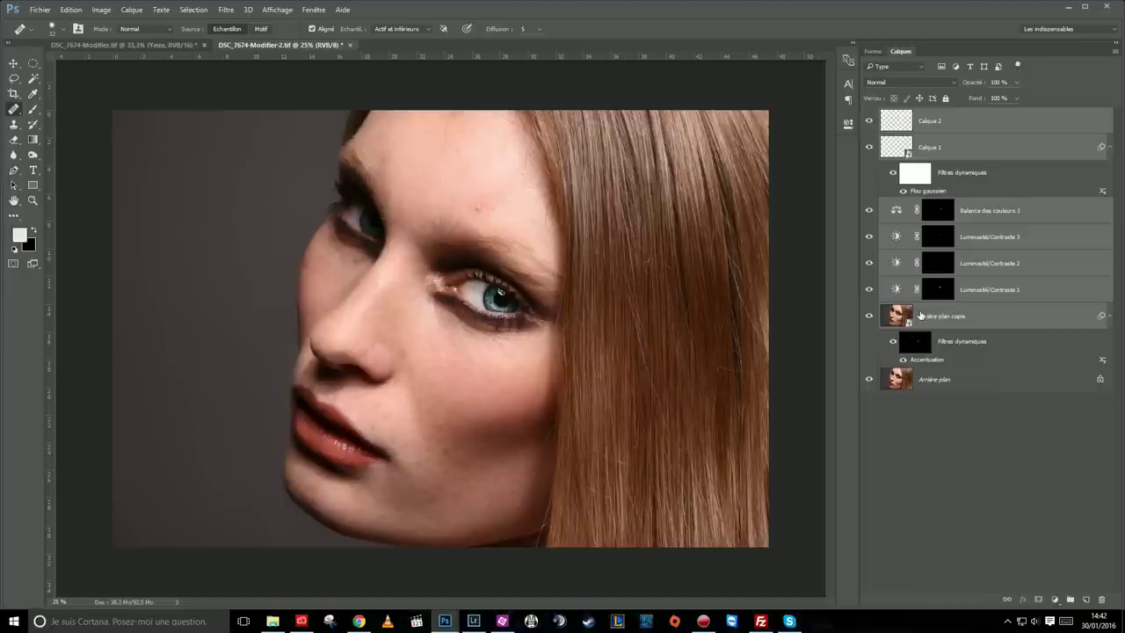
click(1115, 52)
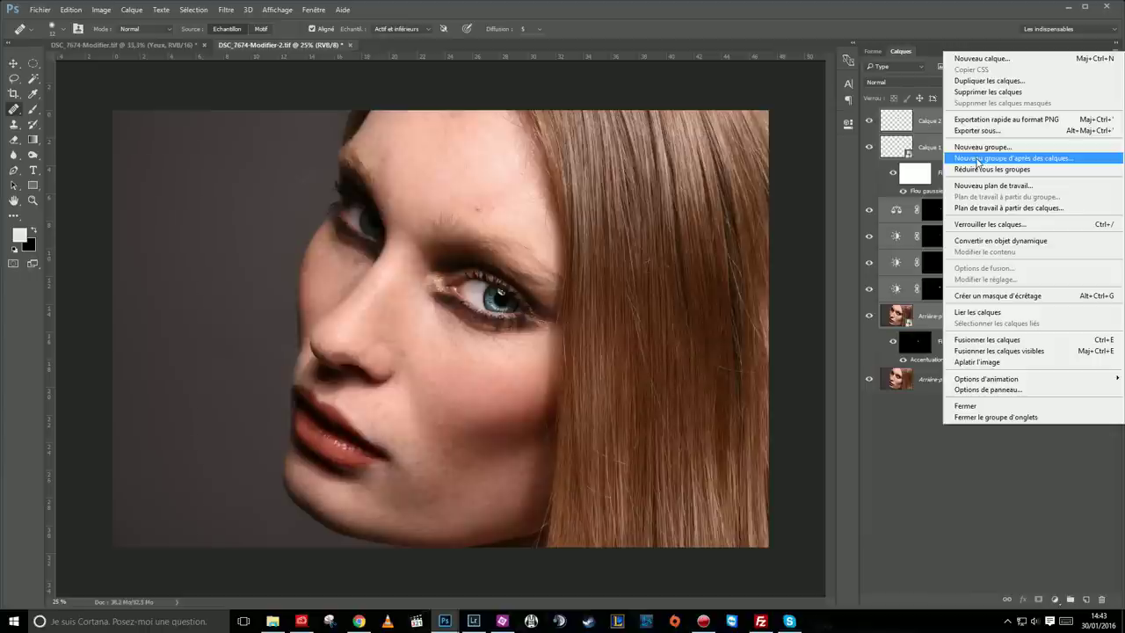
click(976, 162)
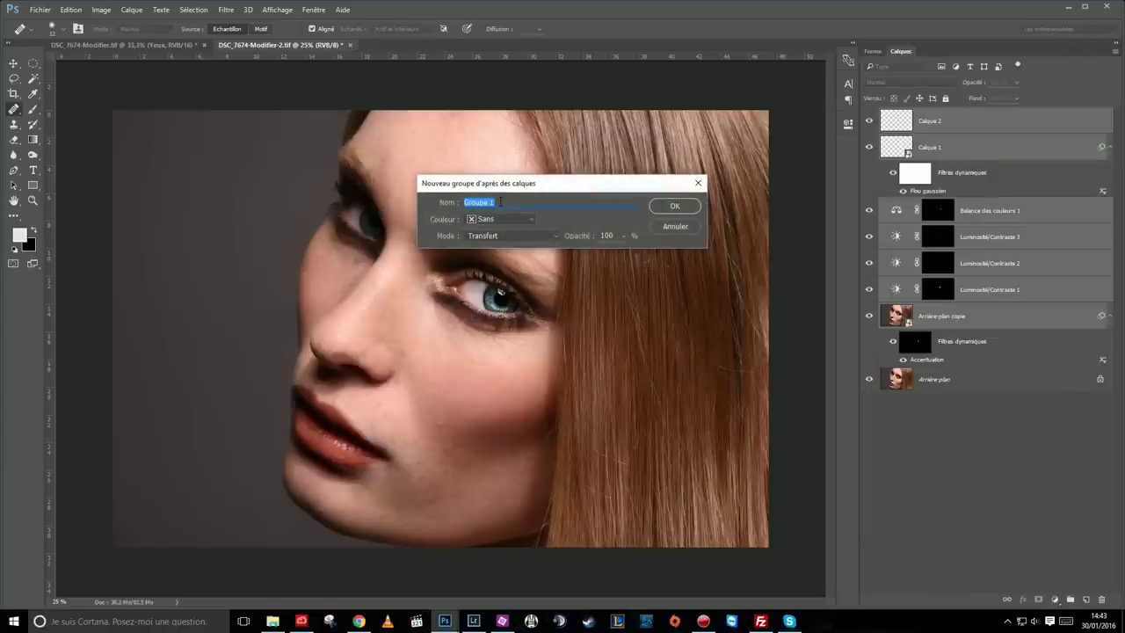
- Name the new group 'yeux' and give it a blue colour label
text(yeux)
key(Return)
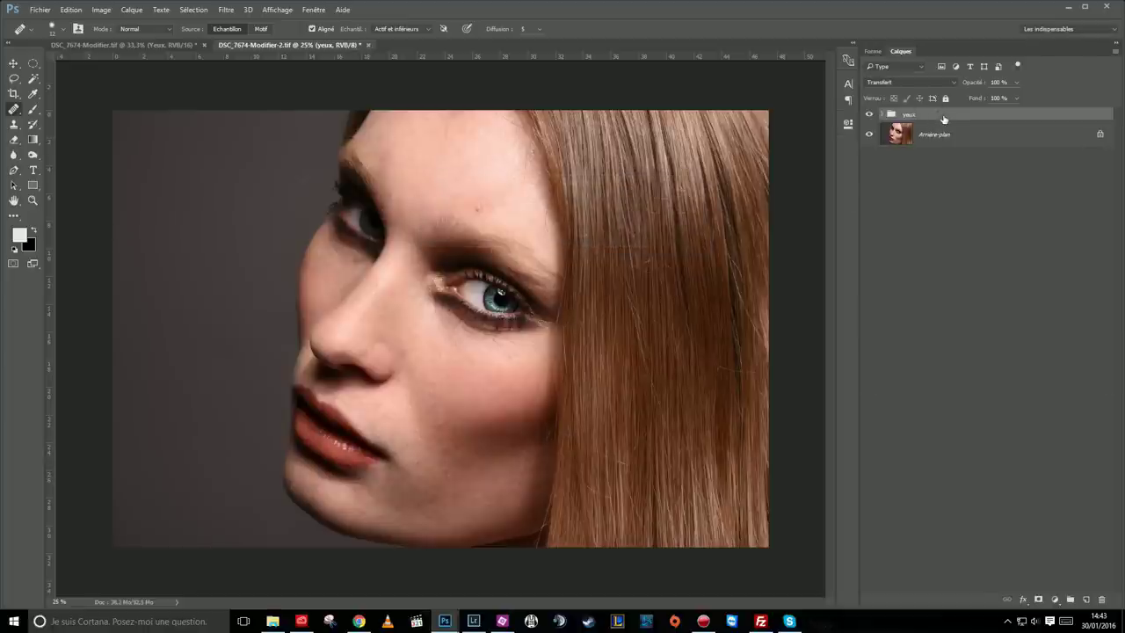
right_click(953, 117)
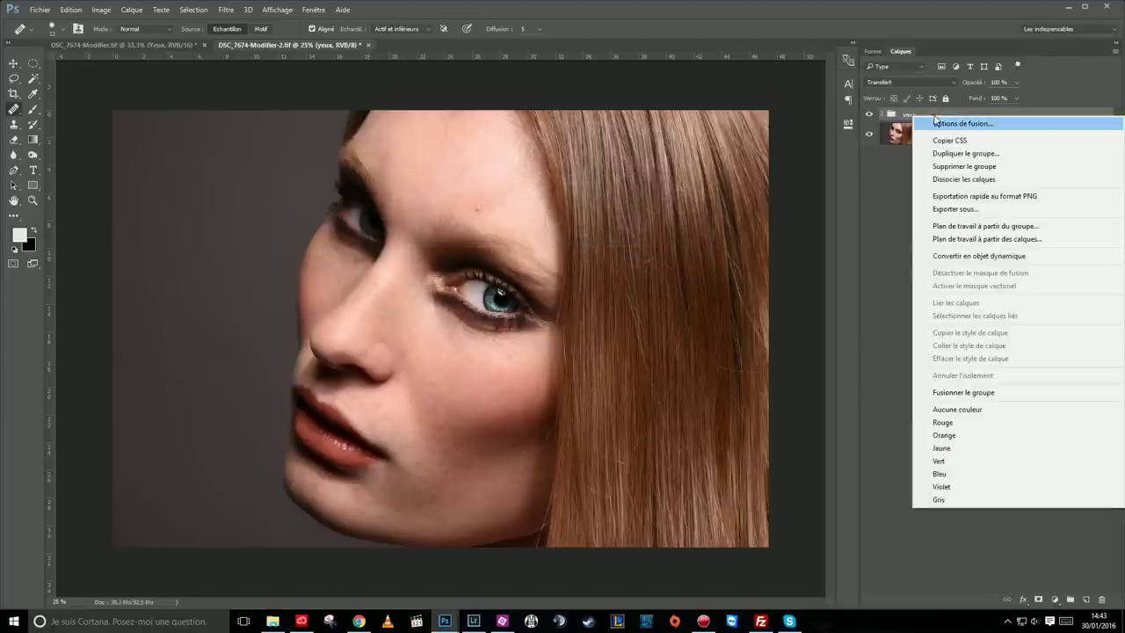
click(940, 473)
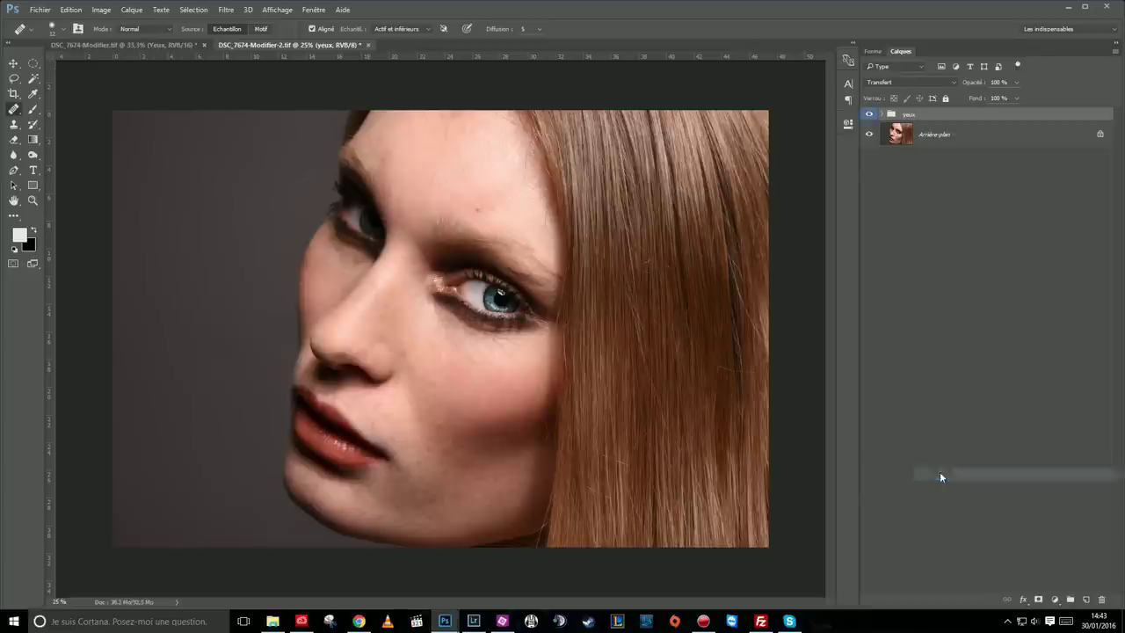
- Toggle the yeux group on and off to compare the eye before and after
click(882, 115)
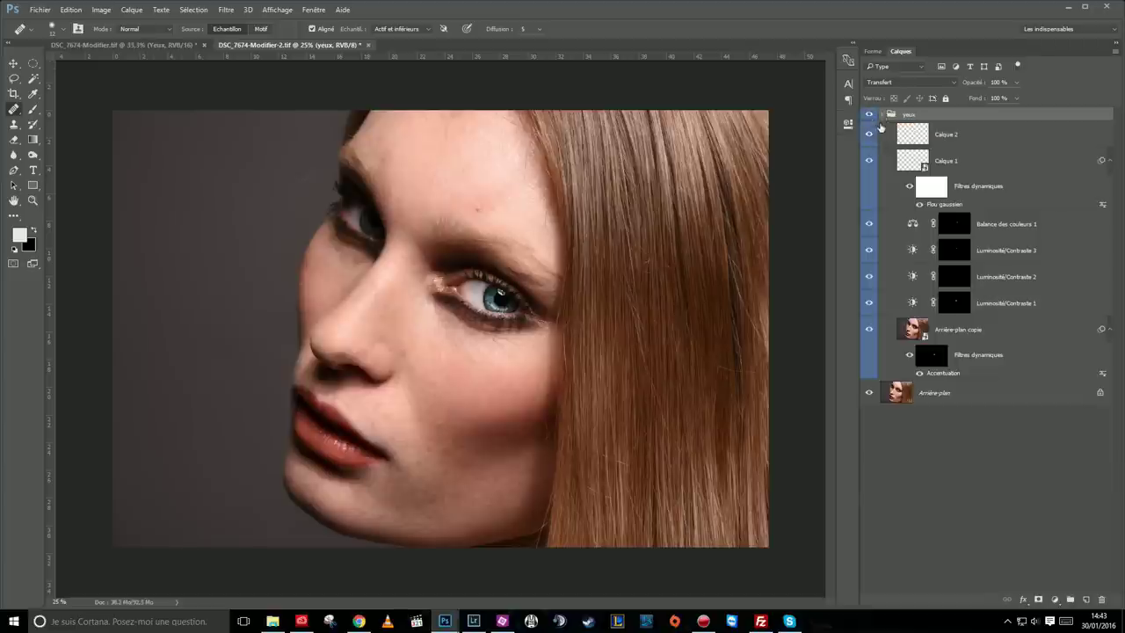
click(881, 115)
scroll(528, 308, up, 1)
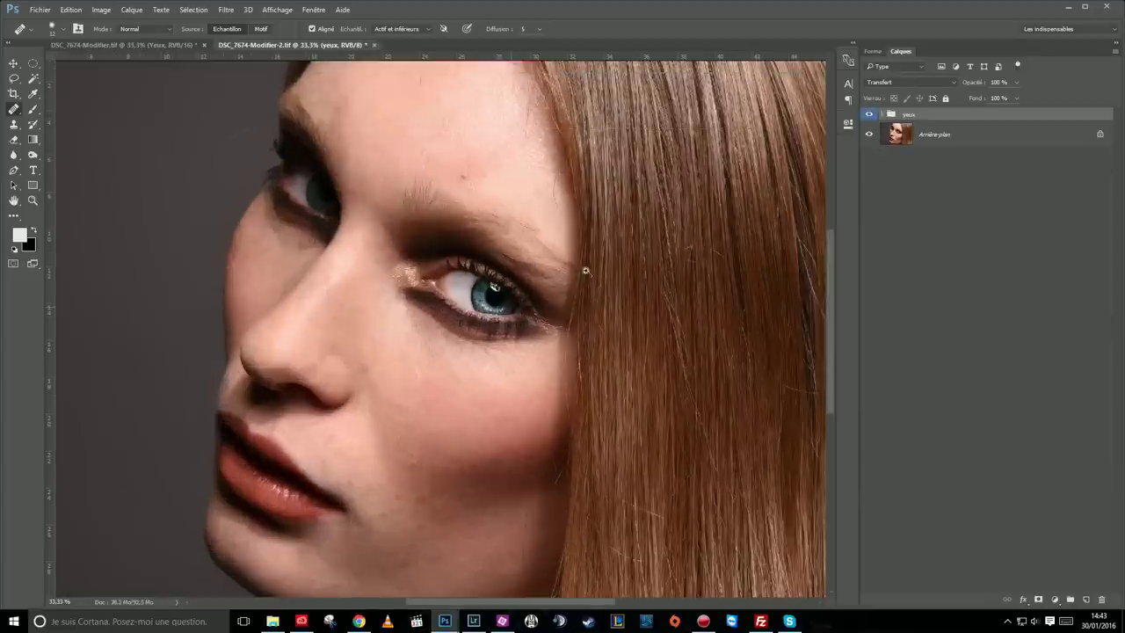
scroll(510, 308, up, 1)
click(869, 116)
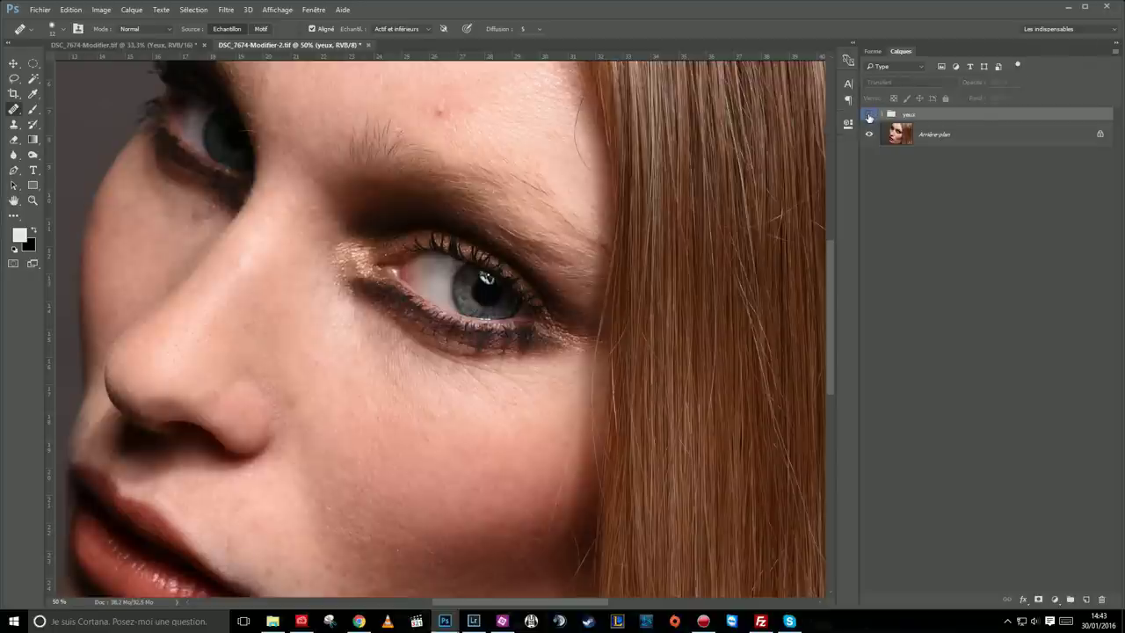
click(870, 115)
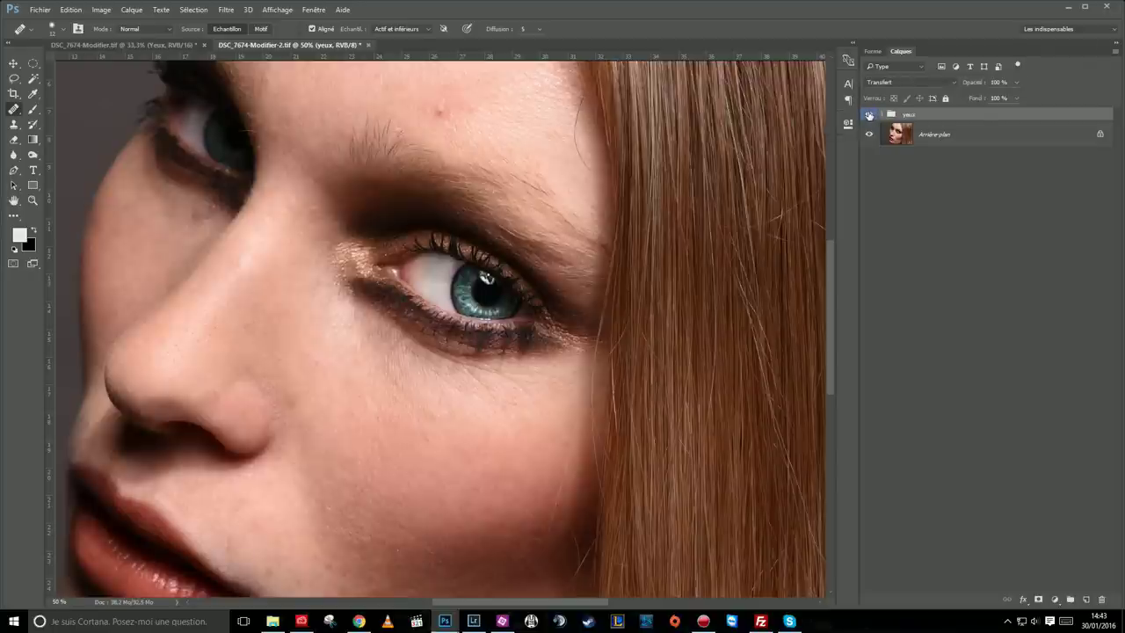
click(869, 115)
click(870, 115)
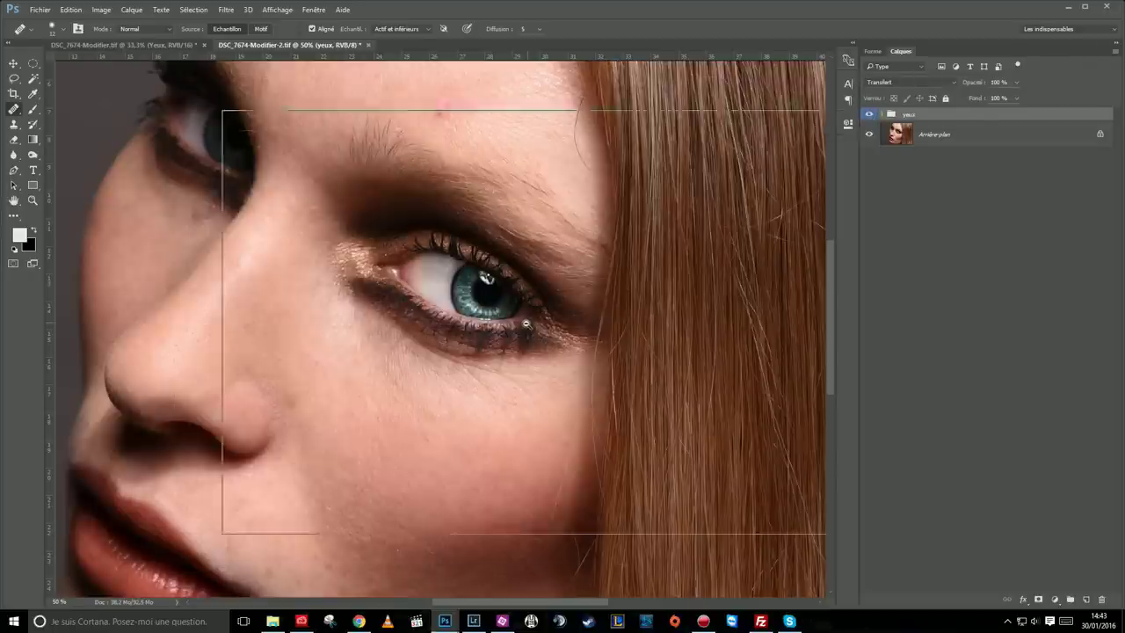
key(ctrl+minus)
key(ctrl+minus)
click(870, 115)
click(869, 115)
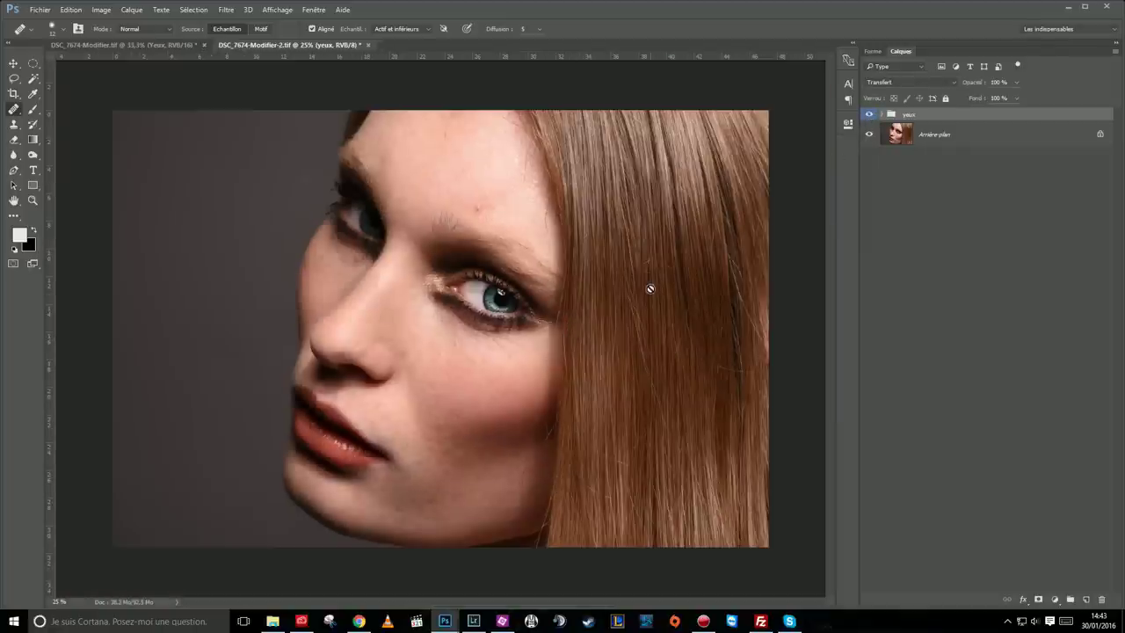